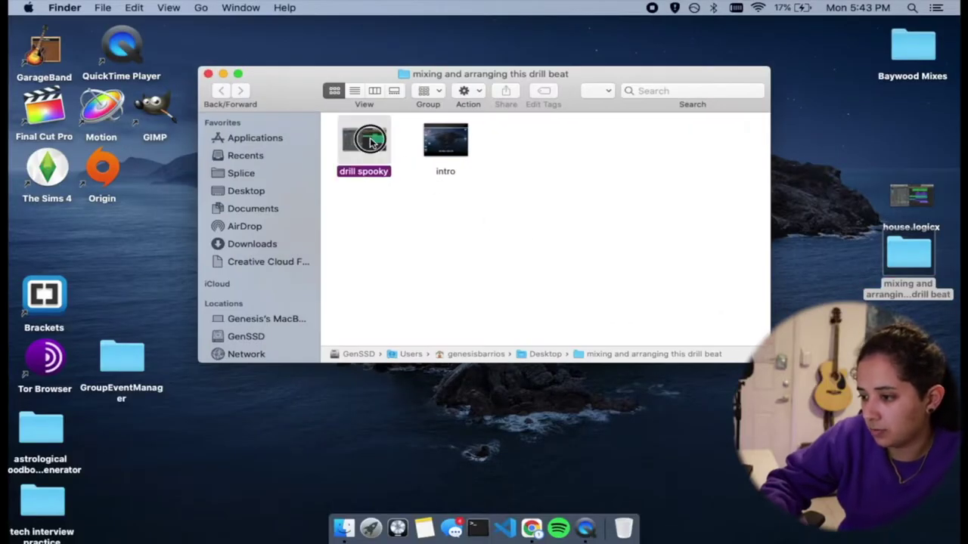
# - Minimize the Finder window and play the drill spooky project from bar 5
pyautogui.click(223, 75)
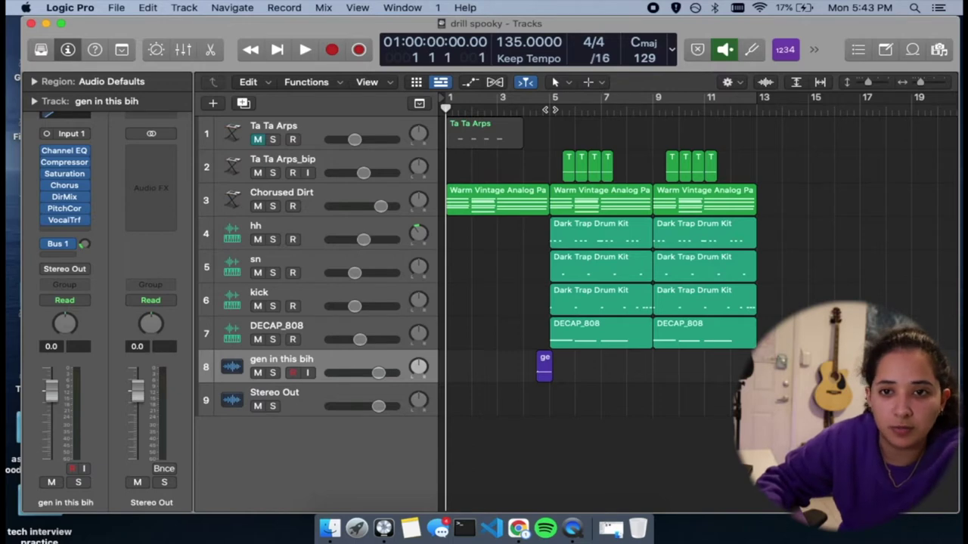
pyautogui.click(550, 109)
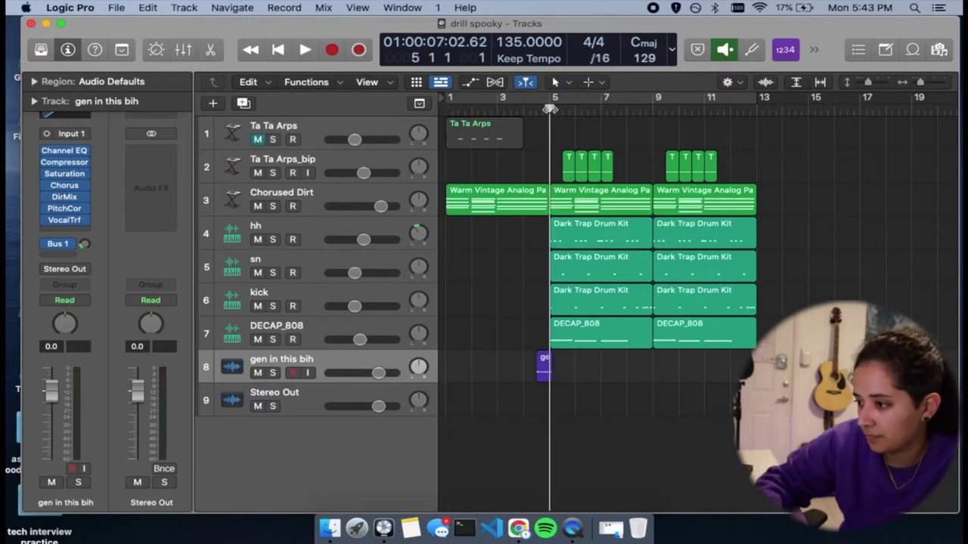
pyautogui.press('space')
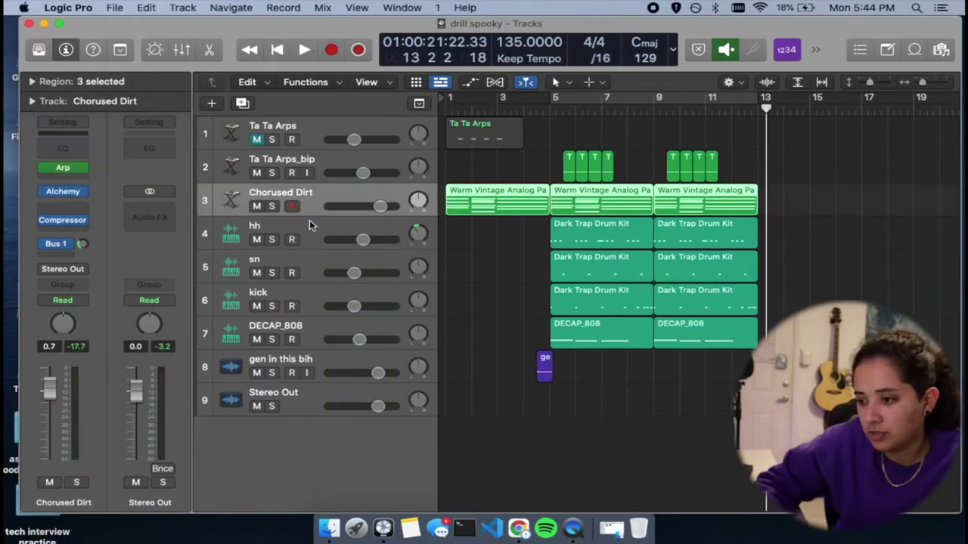
# - Review the channel strips, levels and effects of each track from Ta Ta Arps through Stereo Out, ending on Ta Ta Arps_bip
pyautogui.click(309, 222)
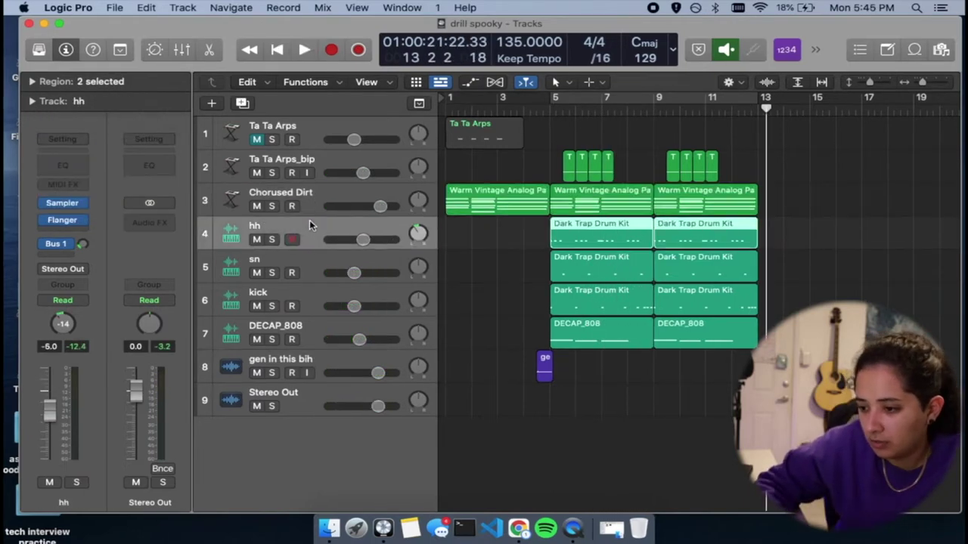
pyautogui.click(311, 263)
pyautogui.click(313, 304)
pyautogui.click(314, 345)
pyautogui.click(314, 361)
pyautogui.click(310, 396)
pyautogui.click(310, 304)
pyautogui.click(309, 262)
pyautogui.click(309, 240)
pyautogui.click(313, 198)
pyautogui.click(319, 145)
pyautogui.click(320, 157)
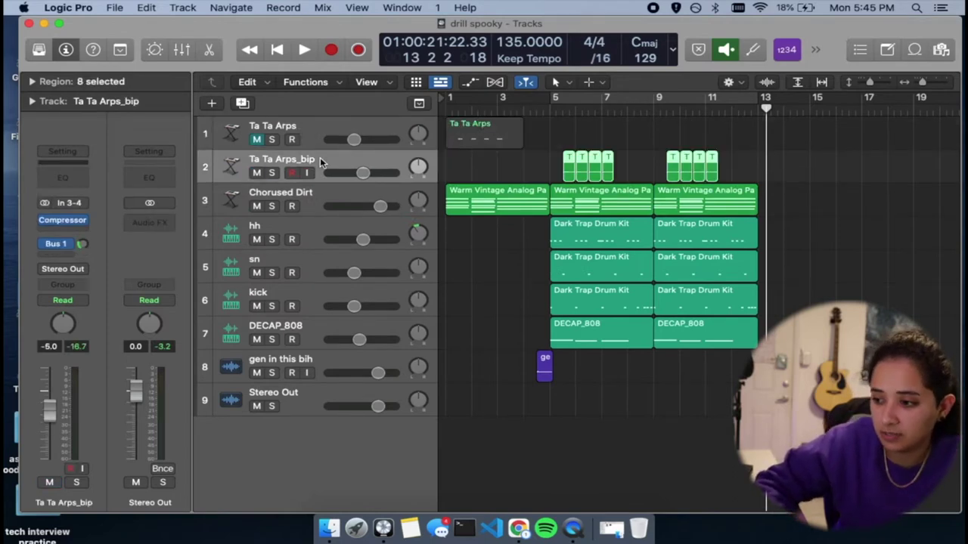
pyautogui.click(471, 232)
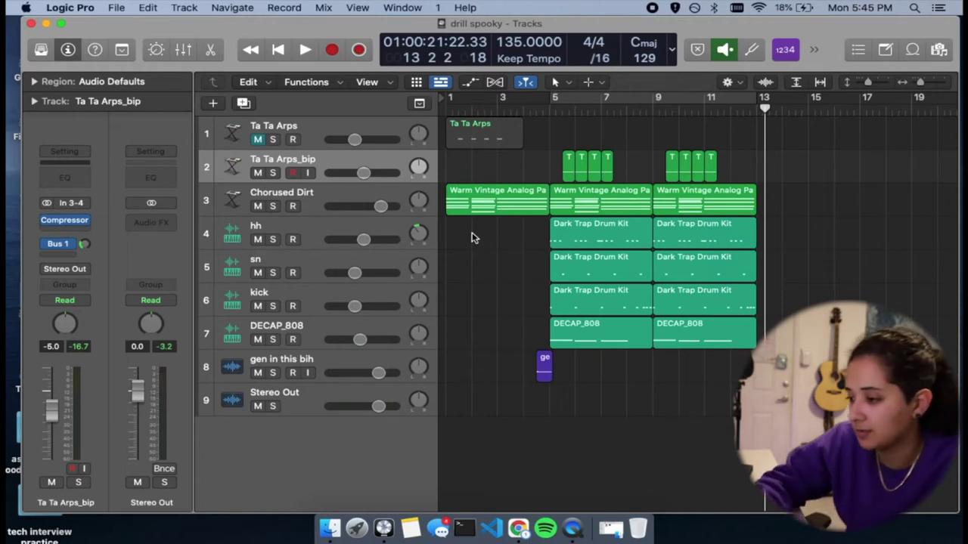
# - Shift the regions from bar 5 onward and the gen in this bih clip four bars later, and play from the start
pyautogui.moveTo(778, 397); pyautogui.dragTo(557, 149)
pyautogui.moveTo(567, 205); pyautogui.dragTo(774, 200)
pyautogui.moveTo(546, 373); pyautogui.dragTo(650, 370)
pyautogui.press('Return')
pyautogui.press('space')
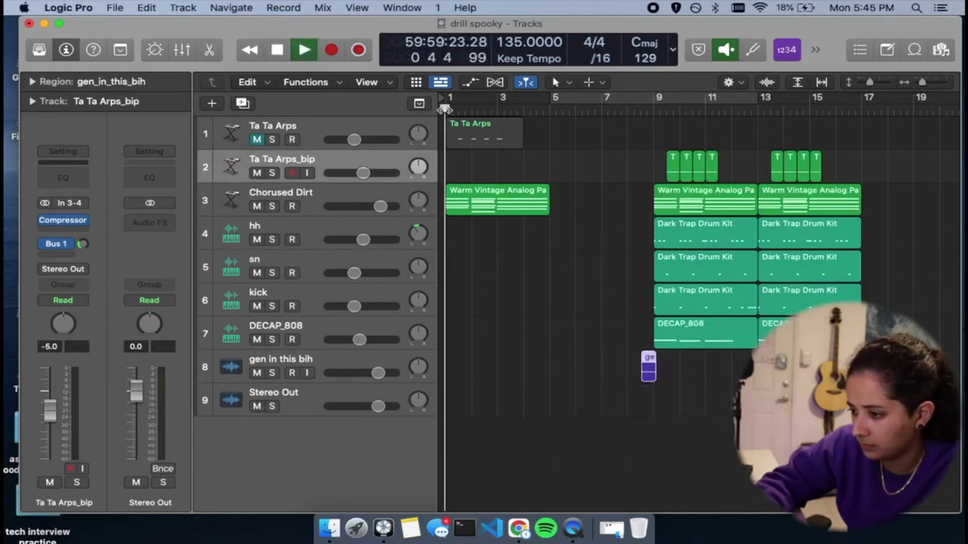
# - Copy the first Chorused Dirt pad region into bar 5 and listen through the added intro section
pyautogui.click(477, 192)
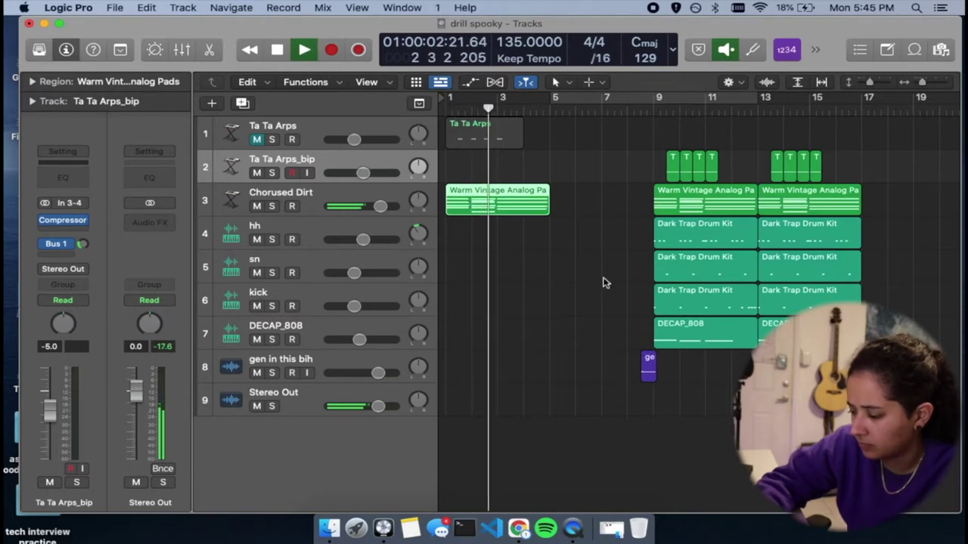
pyautogui.moveTo(529, 204); pyautogui.dragTo(630, 213)
pyautogui.click(522, 253)
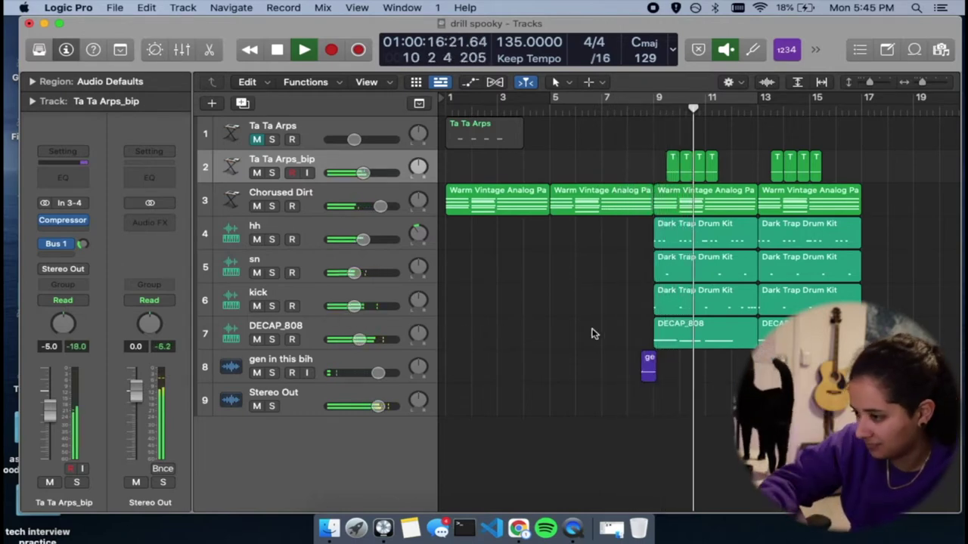
pyautogui.hscroll(2, 594, 334)
pyautogui.hscroll(-2, 594, 334)
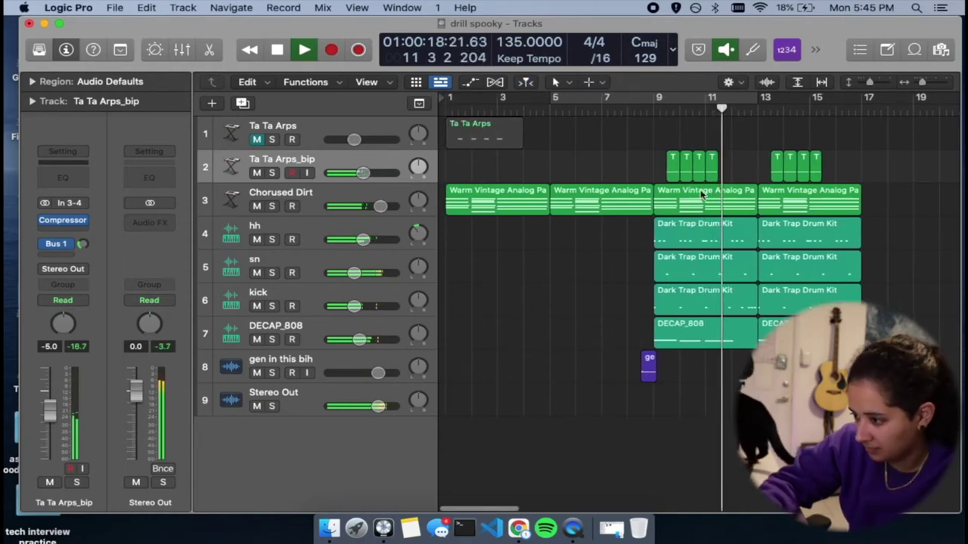
pyautogui.press('space')
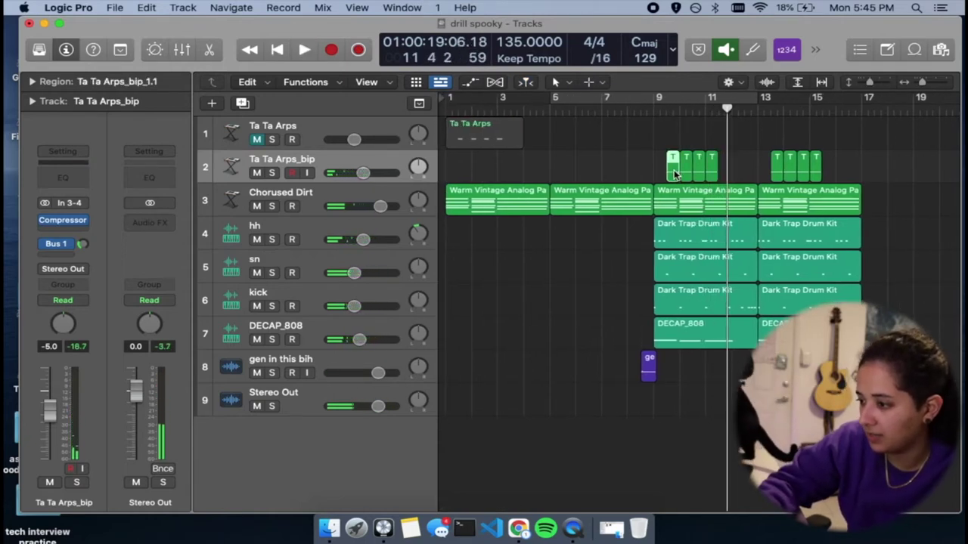
# - Try placing single Ta Ta Arps_bip hits from the bar 9 group in bars 5 to 7, auditioning them from bar 5
pyautogui.moveTo(674, 170); pyautogui.dragTo(573, 168)
pyautogui.click(544, 114)
pyautogui.press('space')
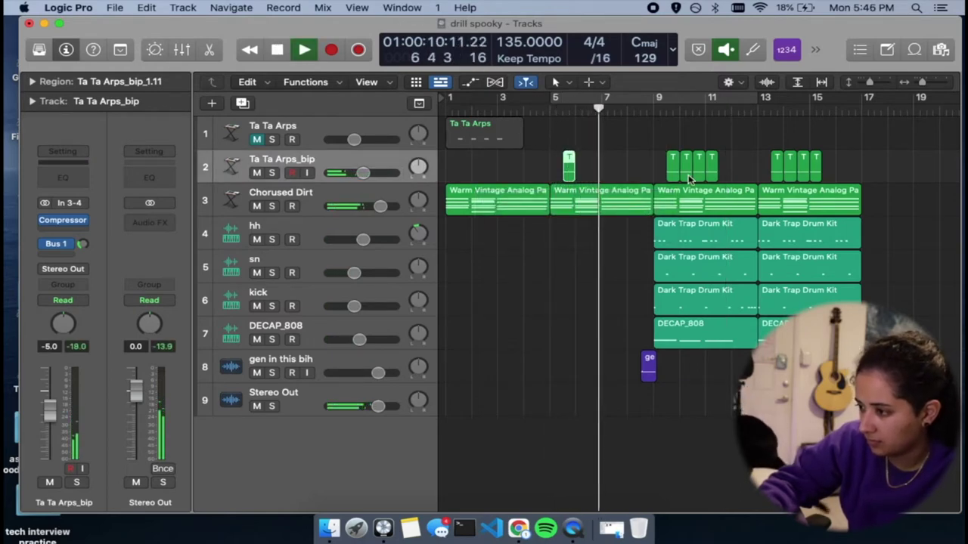
pyautogui.moveTo(711, 175); pyautogui.dragTo(608, 171)
pyautogui.click(552, 109)
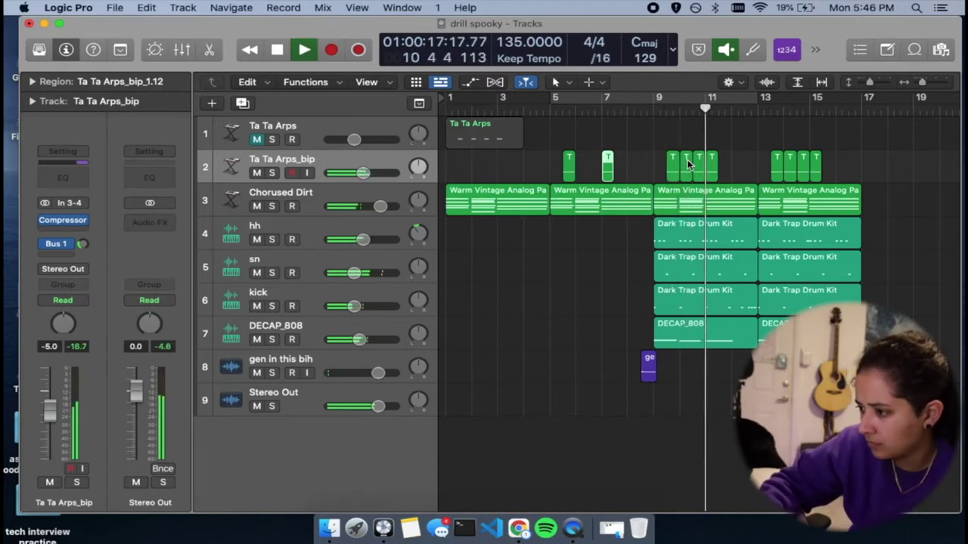
pyautogui.moveTo(694, 161); pyautogui.dragTo(594, 165)
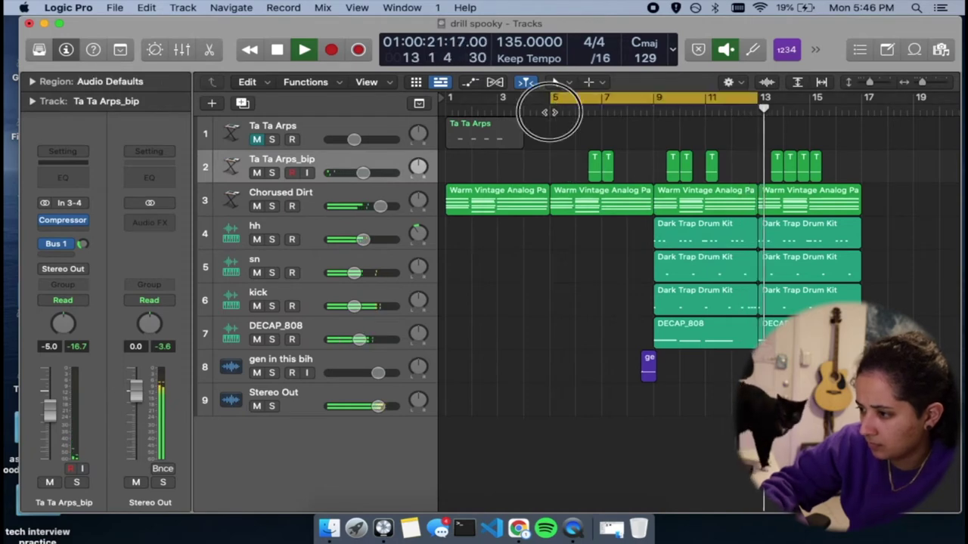
pyautogui.click(551, 98)
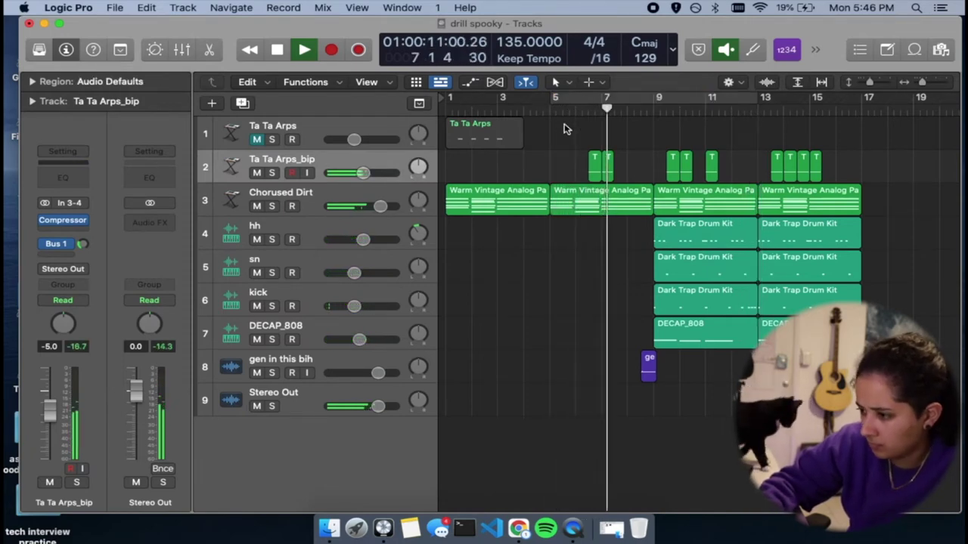
# - Delete the Ta Ta Arps_bip hits placed in bars 5 to 8 and the Chorused Dirt pad region at bar 5
pyautogui.moveTo(563, 129); pyautogui.dragTo(633, 162)
pyautogui.press('Delete')
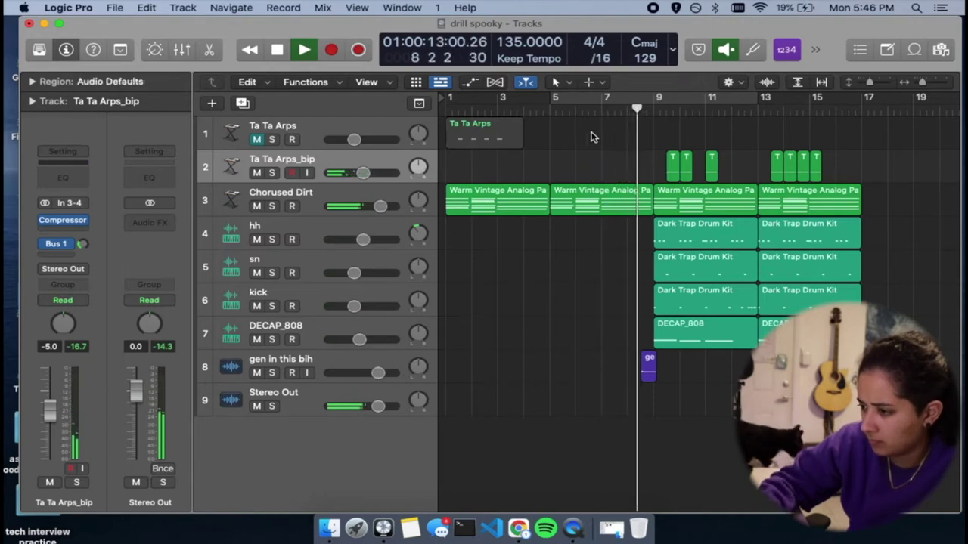
pyautogui.click(551, 108)
pyautogui.click(598, 199)
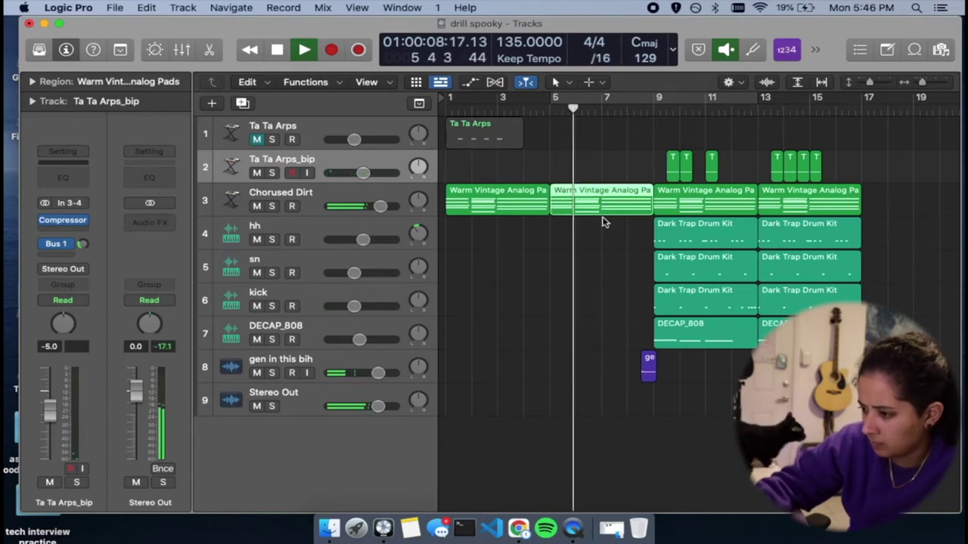
pyautogui.press('Delete')
# - Move all regions from bar 9 onward and the vocal clip four bars earlier to bar 5, and play from the start
pyautogui.moveTo(566, 141); pyautogui.dragTo(895, 386)
pyautogui.moveTo(722, 338); pyautogui.dragTo(620, 333)
pyautogui.click(445, 109)
pyautogui.click(486, 278)
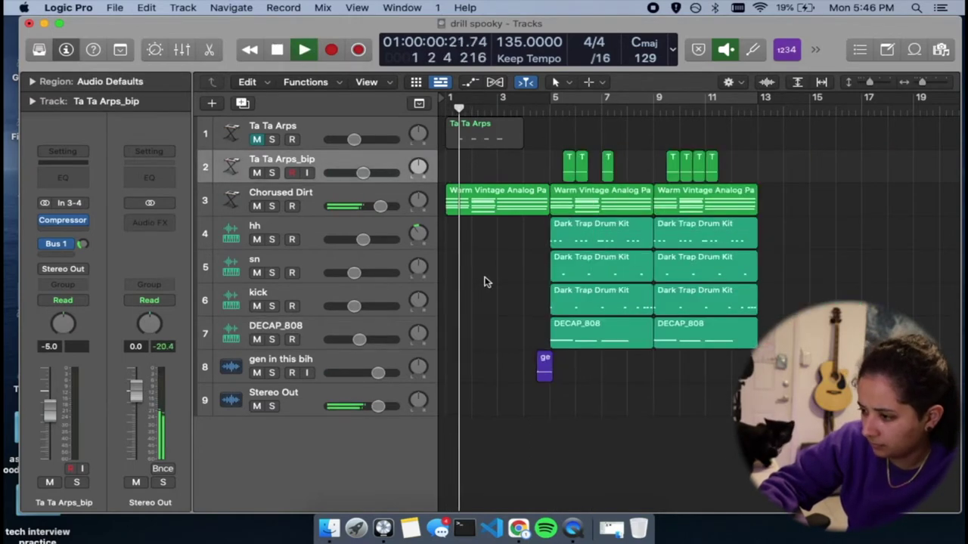
pyautogui.moveTo(544, 266); pyautogui.dragTo(713, 295)
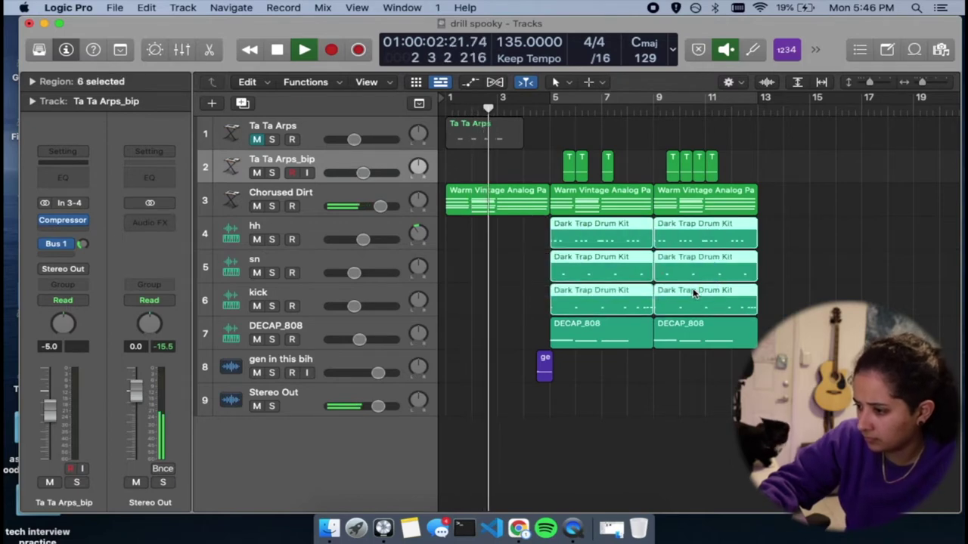
pyautogui.rightClick(554, 172)
pyautogui.click(551, 169)
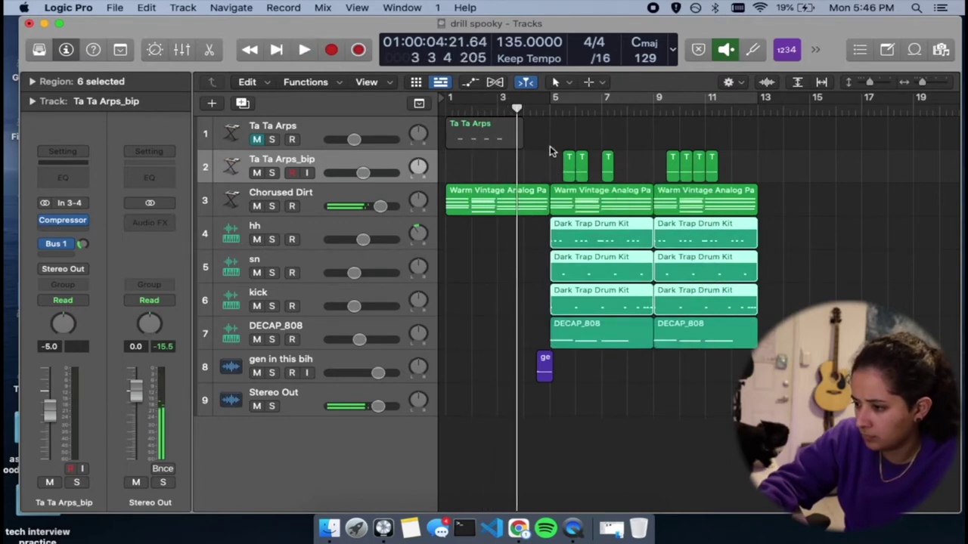
# - Move all regions from bar 5 onward, with the gen in this bih clip, eight bars later so the section starts at bar 13
pyautogui.moveTo(550, 150); pyautogui.dragTo(715, 371)
pyautogui.moveTo(604, 331); pyautogui.dragTo(811, 333)
pyautogui.hscroll(3, 699, 302)
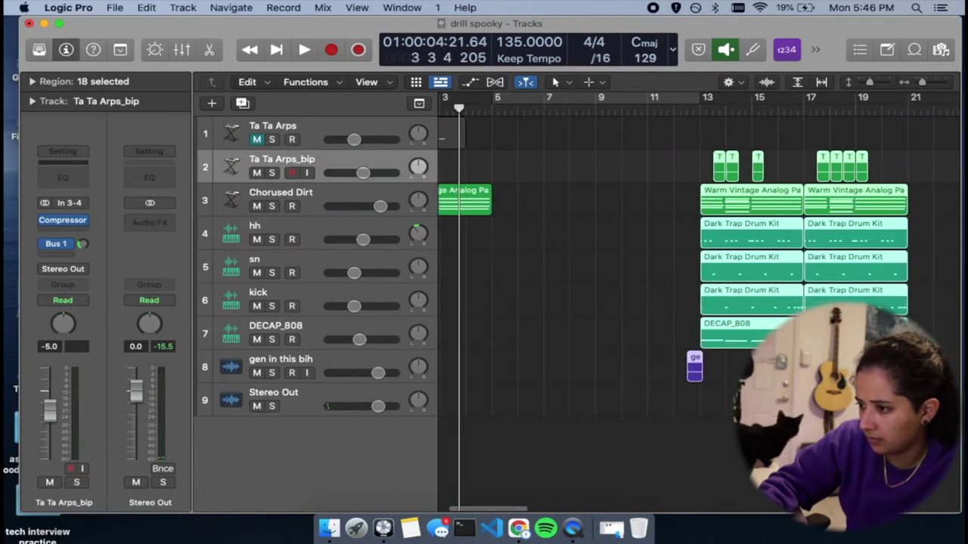
# - Fill bars 5 to 12 of Chorused Dirt with two copies of the pad region and play from bar 5
pyautogui.click(493, 110)
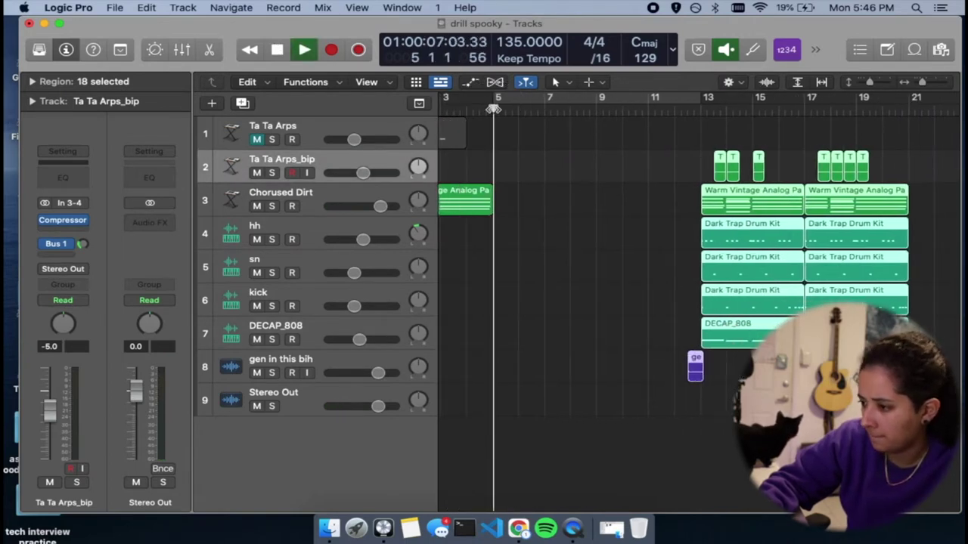
pyautogui.moveTo(645, 196); pyautogui.dragTo(615, 204)
pyautogui.moveTo(517, 201); pyautogui.dragTo(493, 205)
pyautogui.click(489, 111)
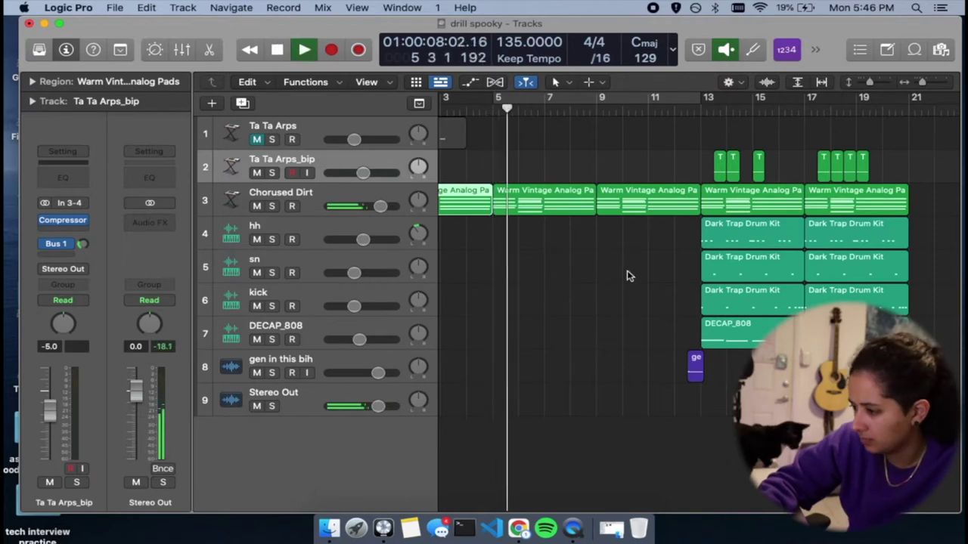
# - Copy the two DECAP_808 regions from bars 13 to 20 into bars 5 to 12
pyautogui.keyDown('shift'); pyautogui.click(711, 332); pyautogui.keyUp('shift')
pyautogui.moveTo(850, 325); pyautogui.dragTo(640, 324)
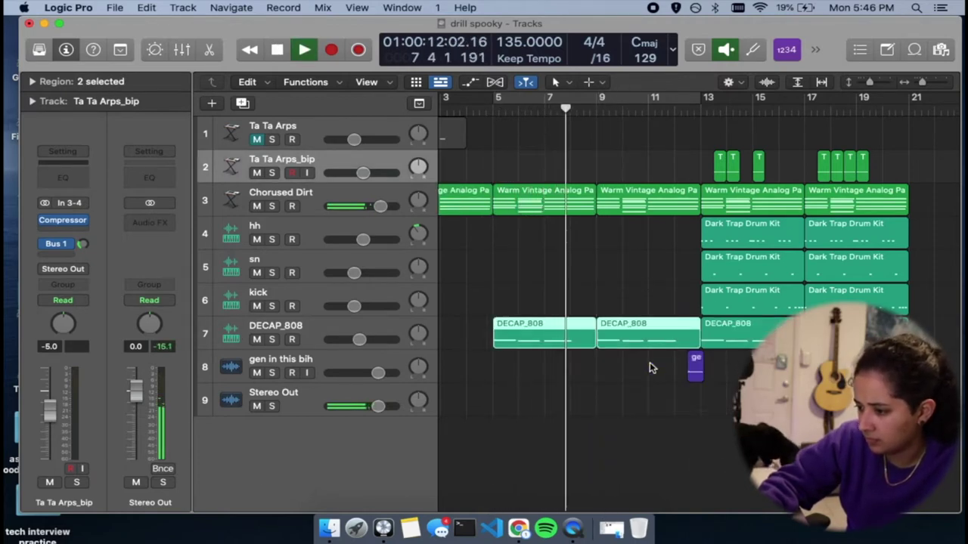
pyautogui.click(649, 365)
# - Fill the gap in the Ta Ta Arps_bip group at bar 13 with a copy of the third hit from the bar 17 group
pyautogui.hscroll(-3, 649, 366)
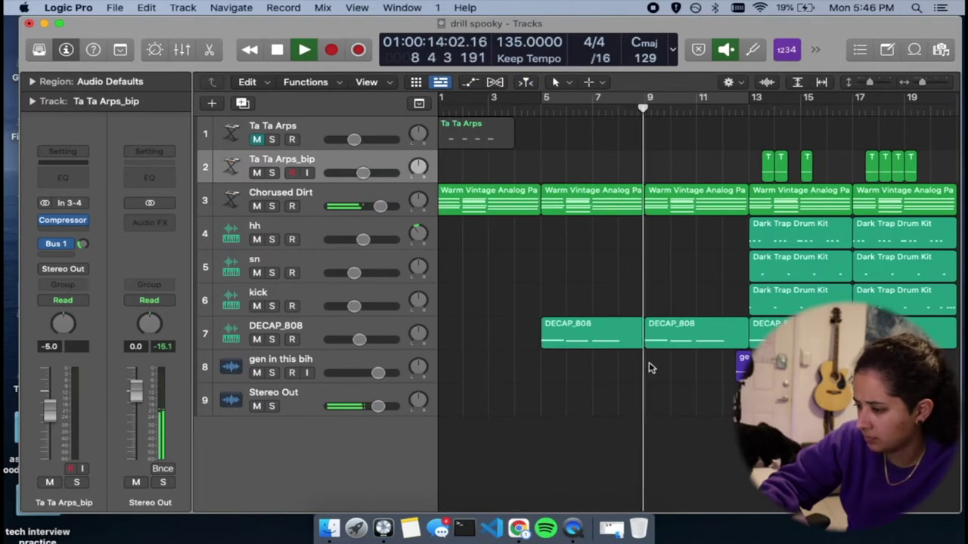
pyautogui.hscroll(2, 649, 368)
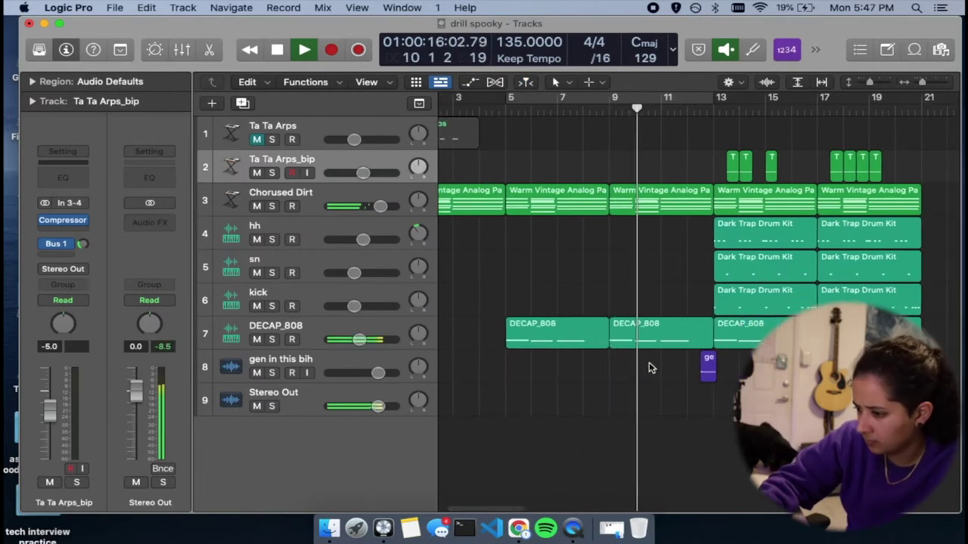
pyautogui.press('super+Left')
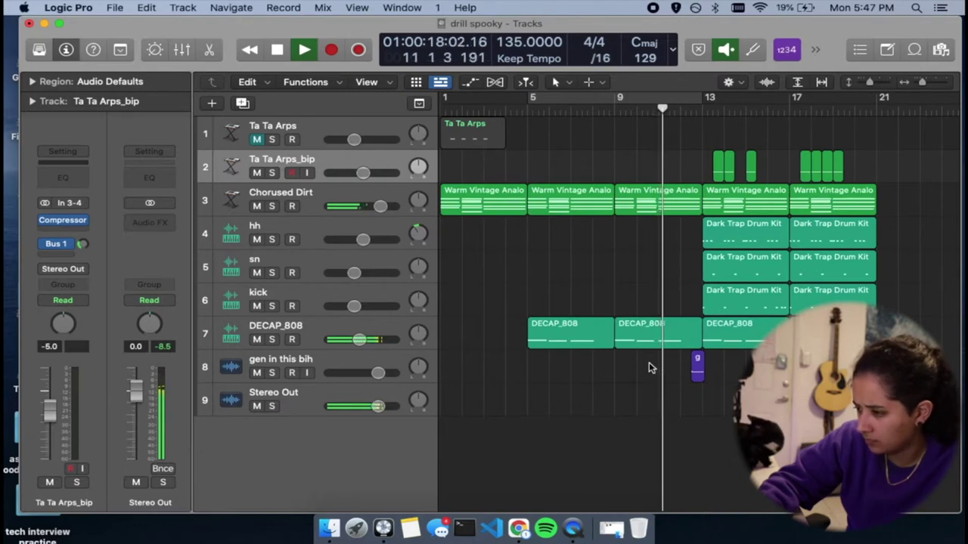
pyautogui.hscroll(5, 649, 369)
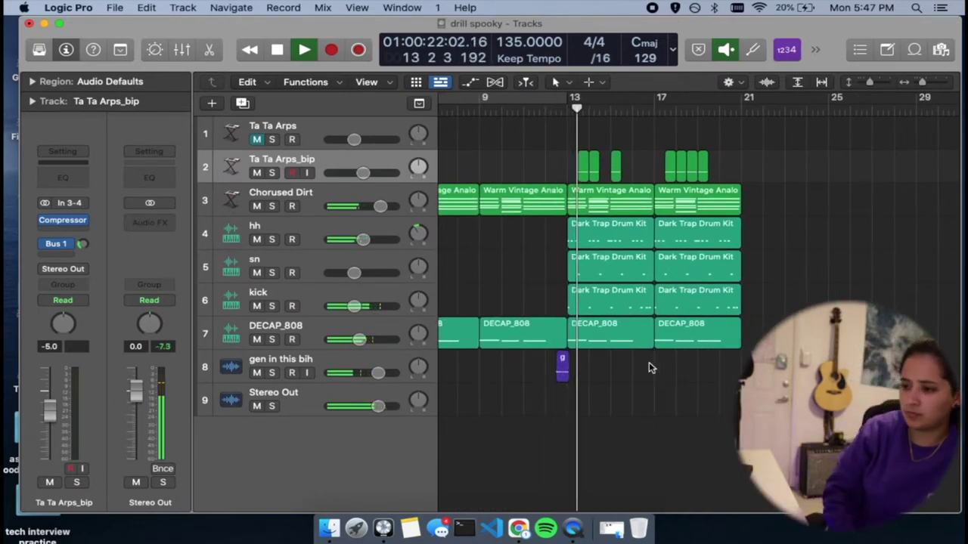
pyautogui.hscroll(3, 648, 368)
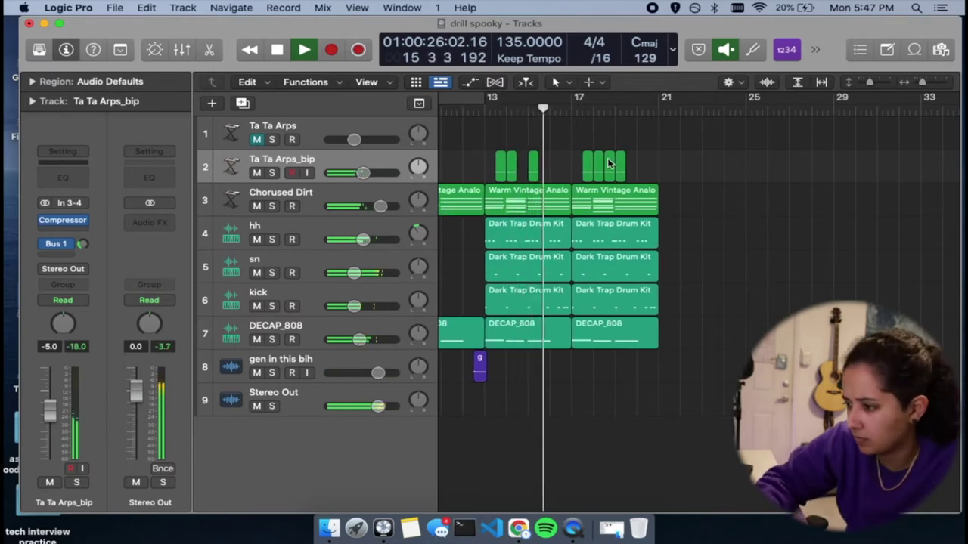
pyautogui.moveTo(610, 164); pyautogui.dragTo(521, 164)
pyautogui.hscroll(-5, 651, 315)
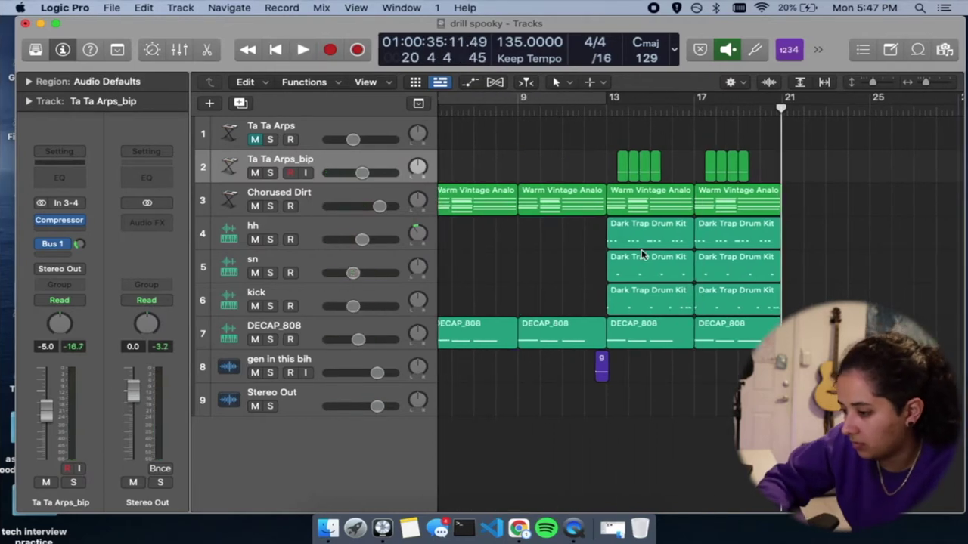
pyautogui.hscroll(-2, 641, 299)
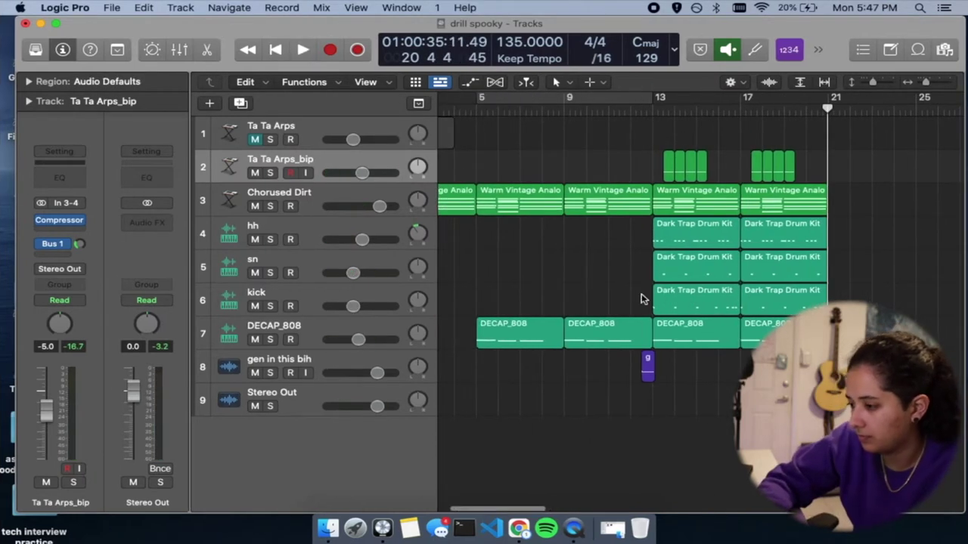
# - Duplicate all pad, arp, drum and 808 regions of bars 5 to 20 so the copy starts at bar 21
pyautogui.moveTo(709, 292); pyautogui.dragTo(495, 135)
pyautogui.moveTo(505, 198); pyautogui.dragTo(855, 198)
pyautogui.hscroll(5, 743, 239)
pyautogui.hscroll(-4, 742, 240)
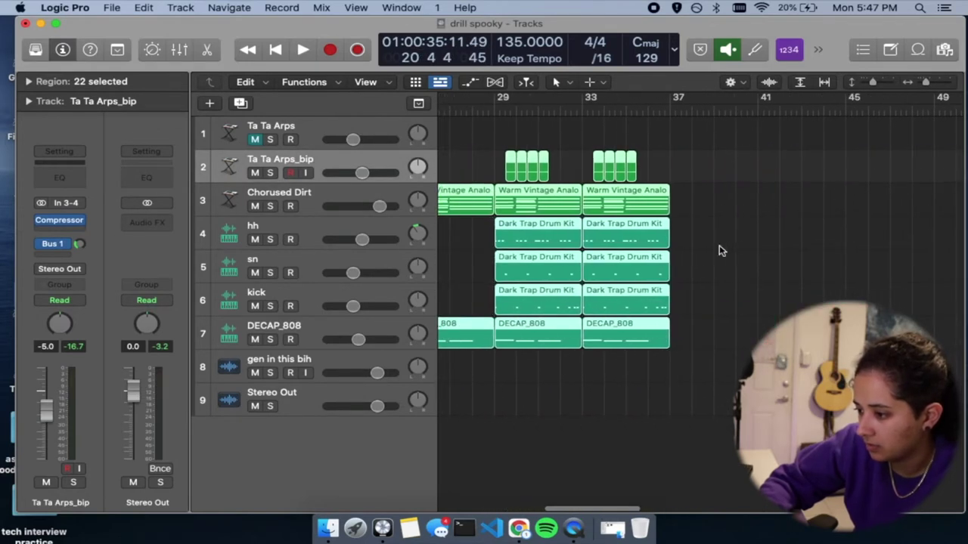
# - Move the full-beat section at bar 29 to bar 37 and fill bars 29 to 36 with copied Chorused Dirt and DECAP_808 regions
pyautogui.moveTo(752, 384); pyautogui.dragTo(508, 149)
pyautogui.moveTo(523, 195); pyautogui.dragTo(713, 200)
pyautogui.hscroll(-6, 702, 390)
pyautogui.moveTo(701, 390); pyautogui.dragTo(687, 190)
pyautogui.hscroll(-10, 687, 191)
# - Play the extended arrangement from bar 1 to review its overall structure
pyautogui.click(444, 105)
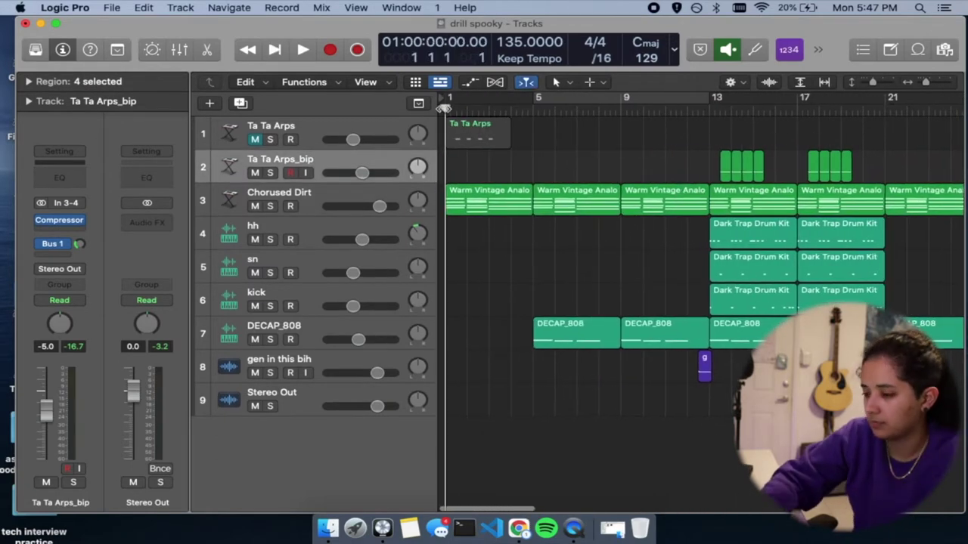
pyautogui.press('space')
pyautogui.scroll(-5, 663, 330)
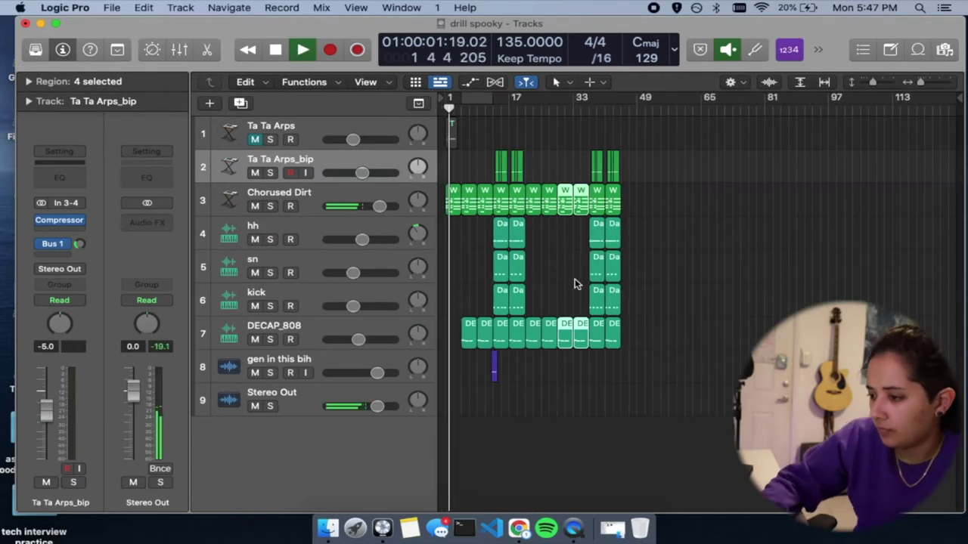
pyautogui.press('super+Right')
pyautogui.press('super+Right')
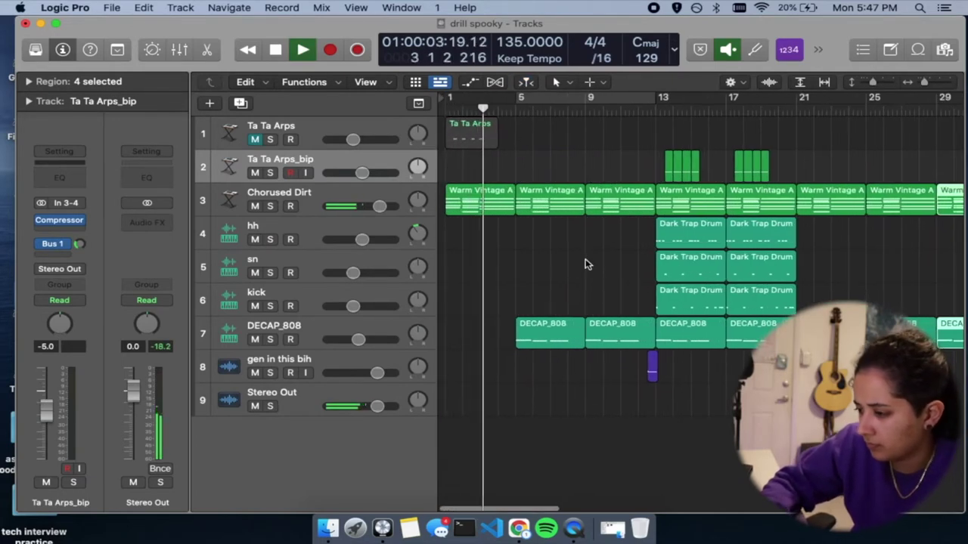
# - Play the passages around bars 5 to 13 to check how the arrangement leads into the drums
pyautogui.hscroll(3, 586, 264)
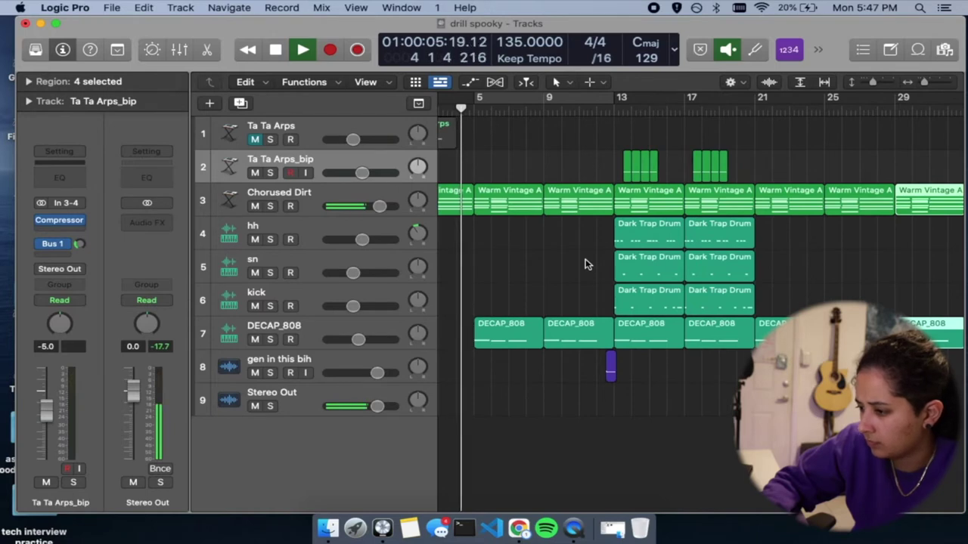
pyautogui.click(594, 111)
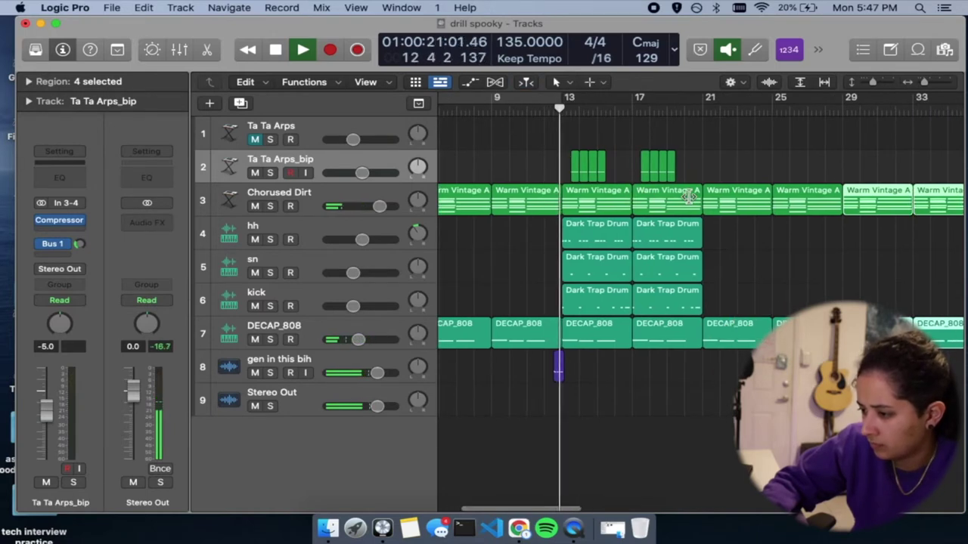
pyautogui.click(497, 112)
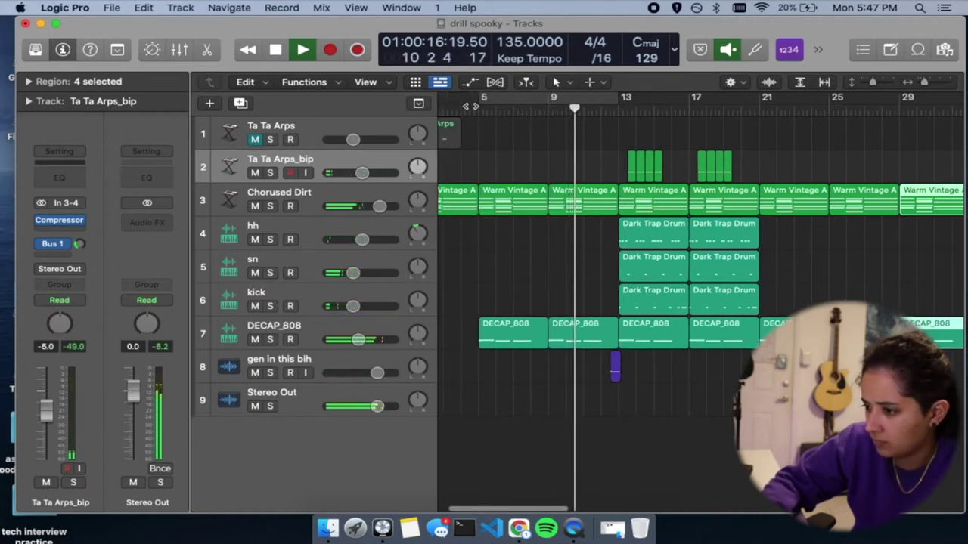
pyautogui.click(477, 111)
pyautogui.hscroll(-2, 570, 279)
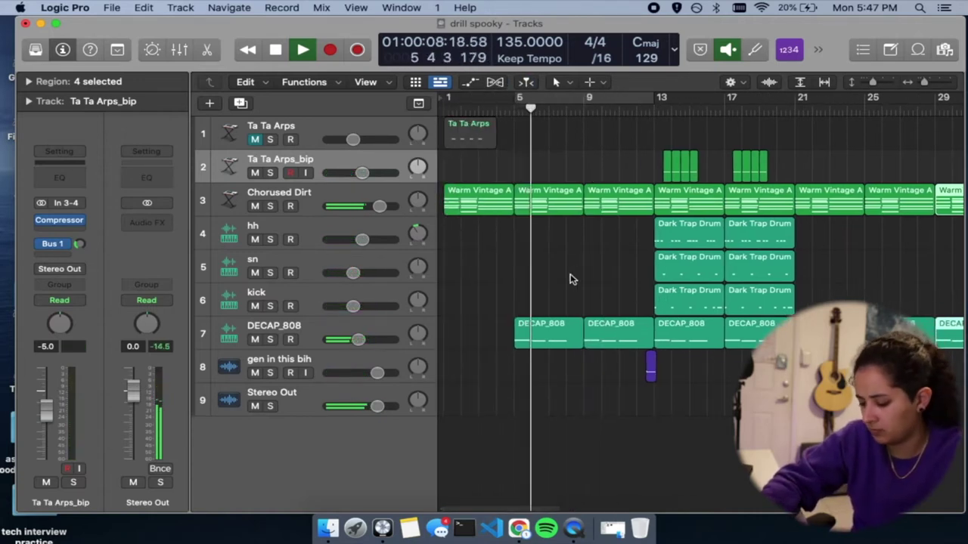
# - Copy the hh regions into bars 5 to 12 and place a copied sn region at bar 9
pyautogui.moveTo(679, 233); pyautogui.dragTo(612, 231)
pyautogui.click(514, 105)
pyautogui.click(688, 261)
pyautogui.moveTo(694, 268); pyautogui.dragTo(625, 269)
pyautogui.click(554, 291)
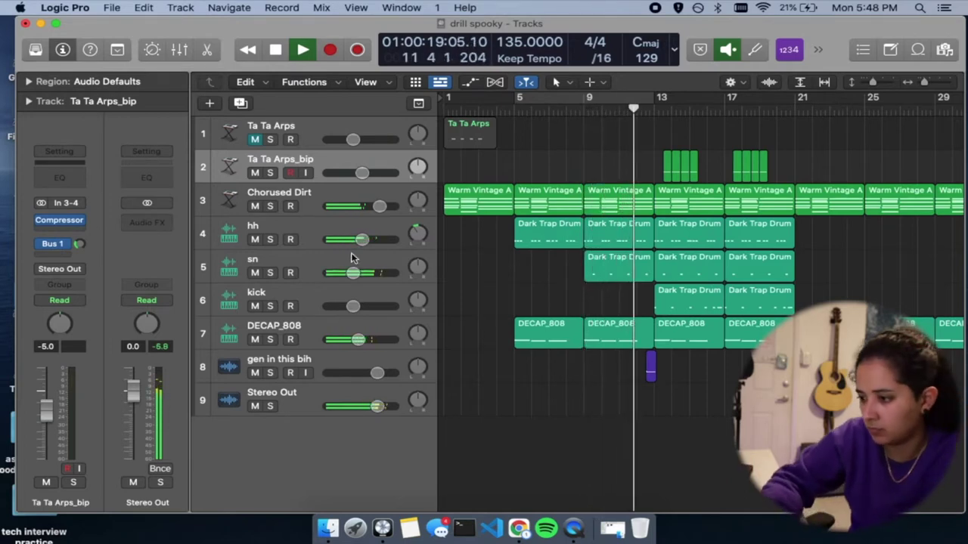
# - Lower all notes in the sn track's regions by one semitone in the Piano Roll and play the result
pyautogui.click(327, 257)
pyautogui.scroll(-5, 499, 230)
pyautogui.press('space')
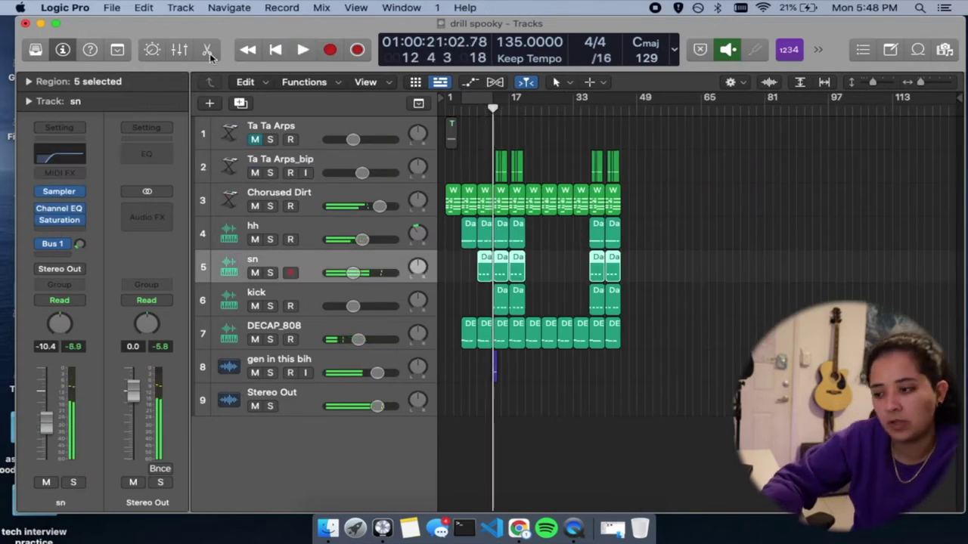
pyautogui.press('p')
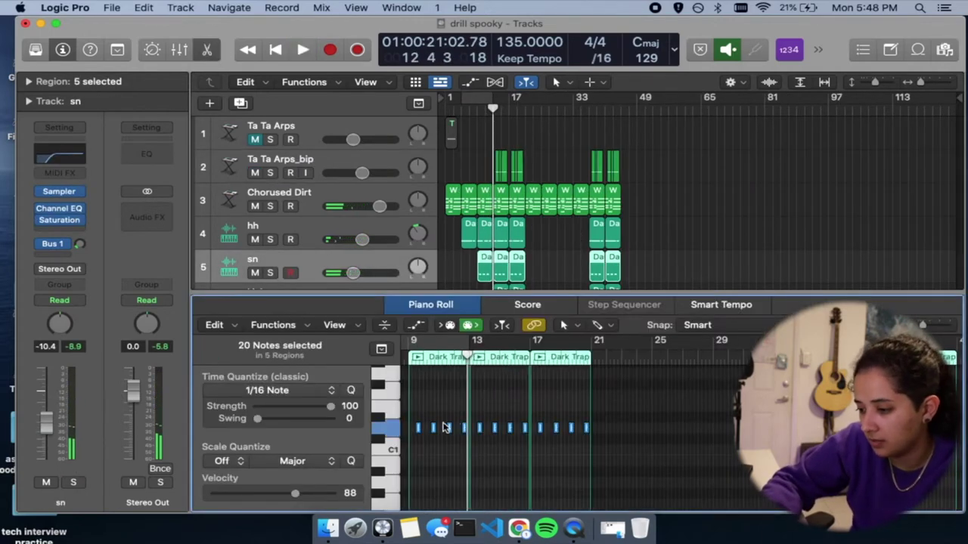
pyautogui.moveTo(435, 431); pyautogui.dragTo(433, 440)
pyautogui.press('space')
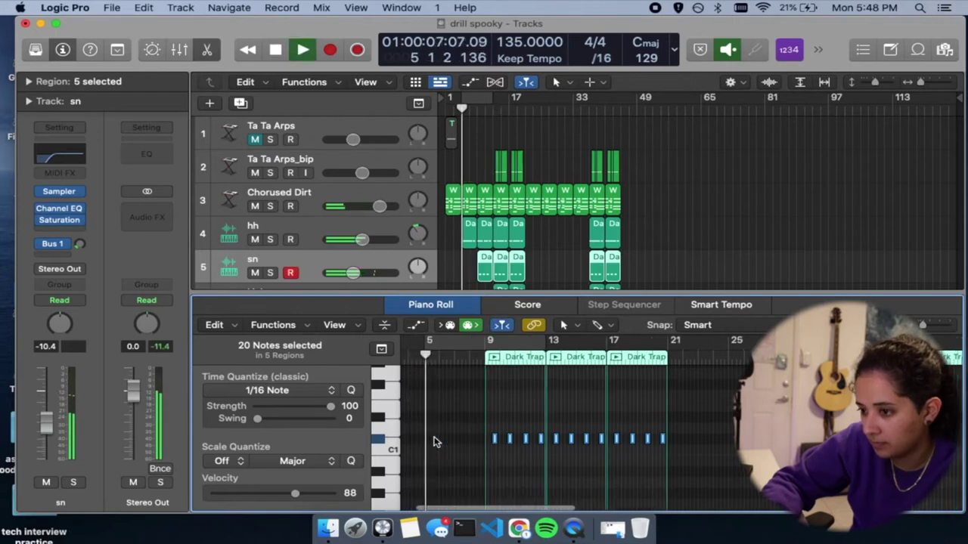
pyautogui.press('p')
# - Play the snare entry around bar 9 and raise the sn track's volume to -9.2 dB
pyautogui.click(473, 111)
pyautogui.click(458, 258)
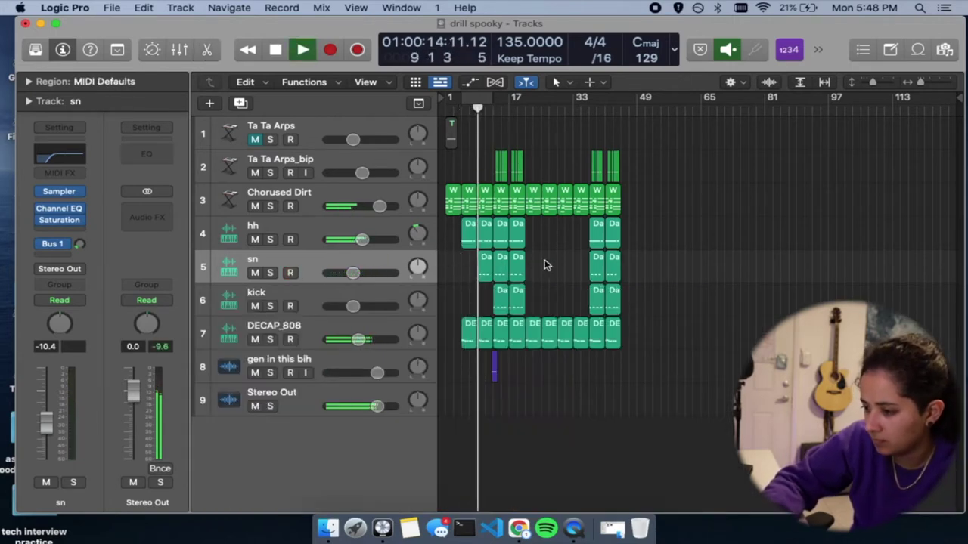
pyautogui.press('super+Right')
pyautogui.press('super+Right')
pyautogui.press('super+Right')
pyautogui.press('super+Right')
pyautogui.press('super+Right')
pyautogui.press('super+Right')
pyautogui.press('super+Left')
pyautogui.click(350, 274)
pyautogui.moveTo(351, 273)
pyautogui.mouseDown()
pyautogui.moveTo(363, 275)
pyautogui.moveTo(351, 272)
pyautogui.mouseUp()
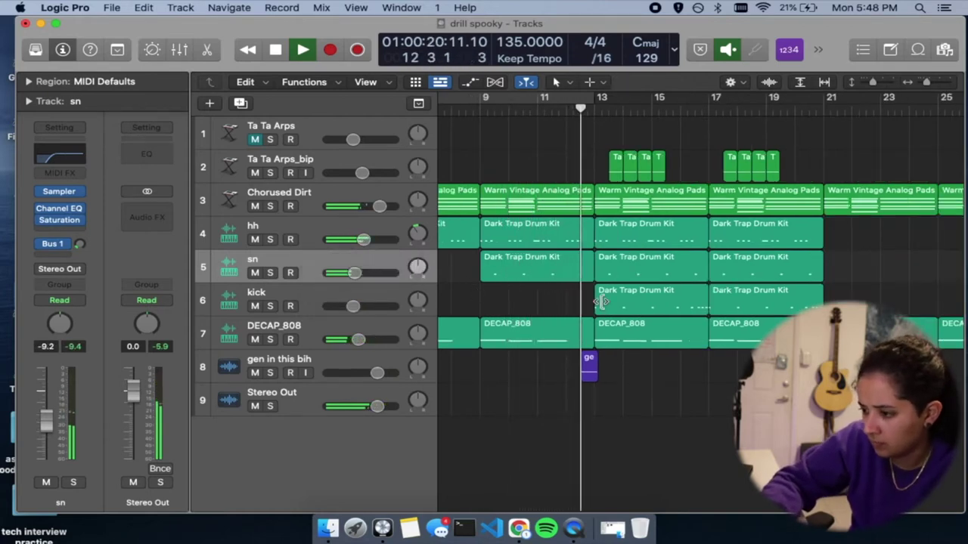
# - Copy hh regions into the drum gap so they run from bar 23 up to the full-beat section at bar 37
pyautogui.press('super+Left')
pyautogui.press('super+Left')
pyautogui.press('super+Left')
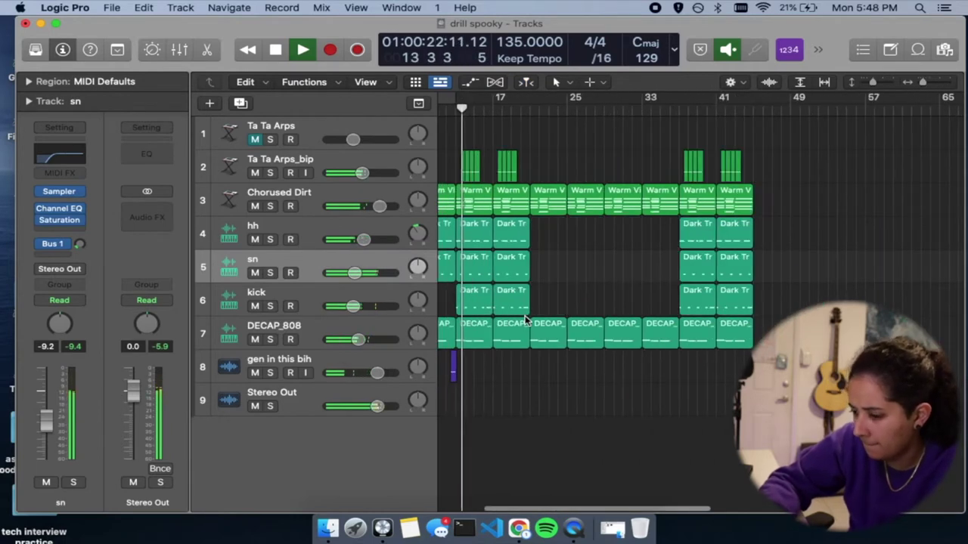
pyautogui.scroll(3, 525, 320)
pyautogui.hscroll(-3, 525, 320)
pyautogui.scroll(-3, 525, 320)
pyautogui.hscroll(2, 525, 320)
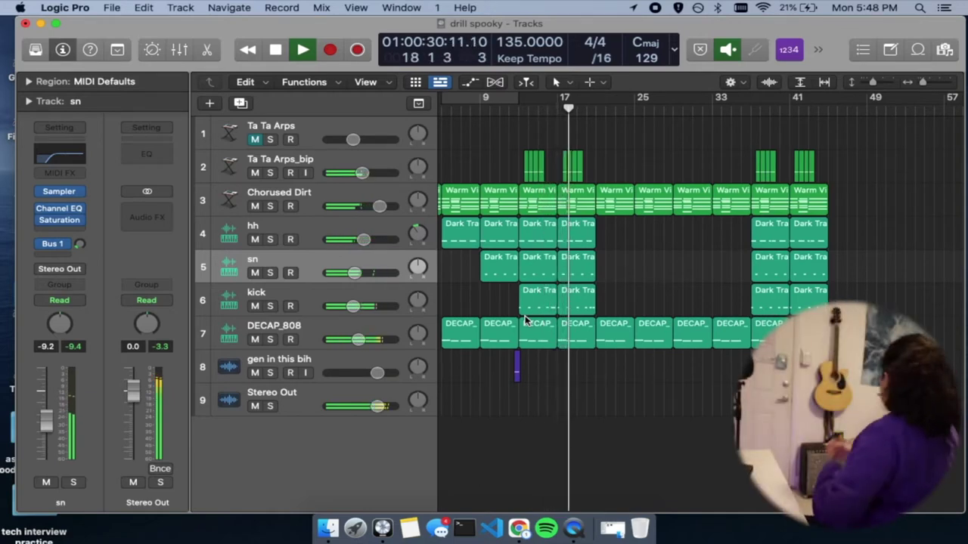
pyautogui.hscroll(-2, 525, 319)
pyautogui.moveTo(503, 234); pyautogui.dragTo(677, 237)
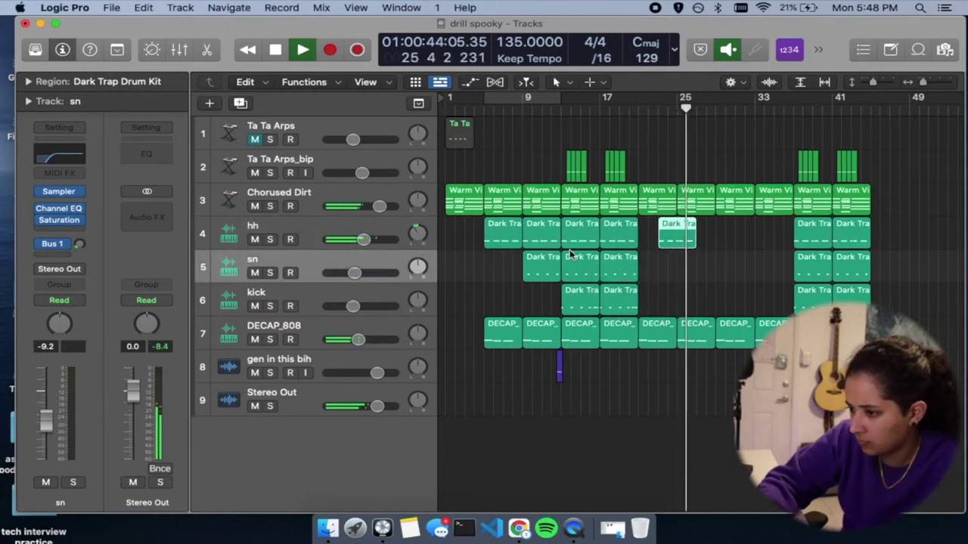
pyautogui.moveTo(501, 233); pyautogui.dragTo(781, 226)
# - Copy the sn regions into the gap to fill bars 25 to 36
pyautogui.click(768, 272)
pyautogui.click(610, 273)
pyautogui.keyDown('shift'); pyautogui.click(579, 272); pyautogui.keyUp('shift')
pyautogui.moveTo(579, 272); pyautogui.dragTo(772, 270)
pyautogui.click(757, 281)
# - Copy the two kick regions of bars 13 to 20 to bars 29 to 36
pyautogui.click(618, 304)
pyautogui.keyDown('shift'); pyautogui.click(575, 303); pyautogui.keyUp('shift')
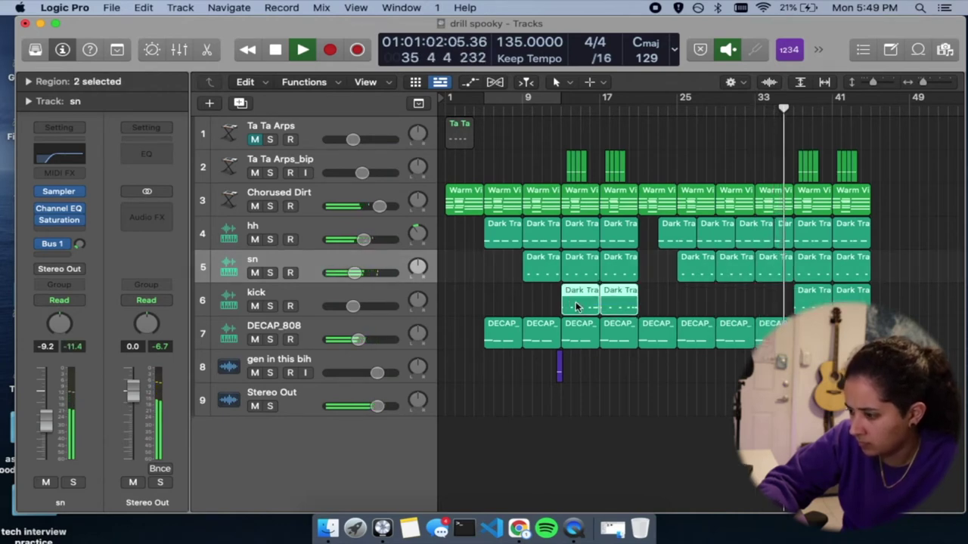
pyautogui.moveTo(576, 306); pyautogui.dragTo(738, 303)
pyautogui.click(669, 134)
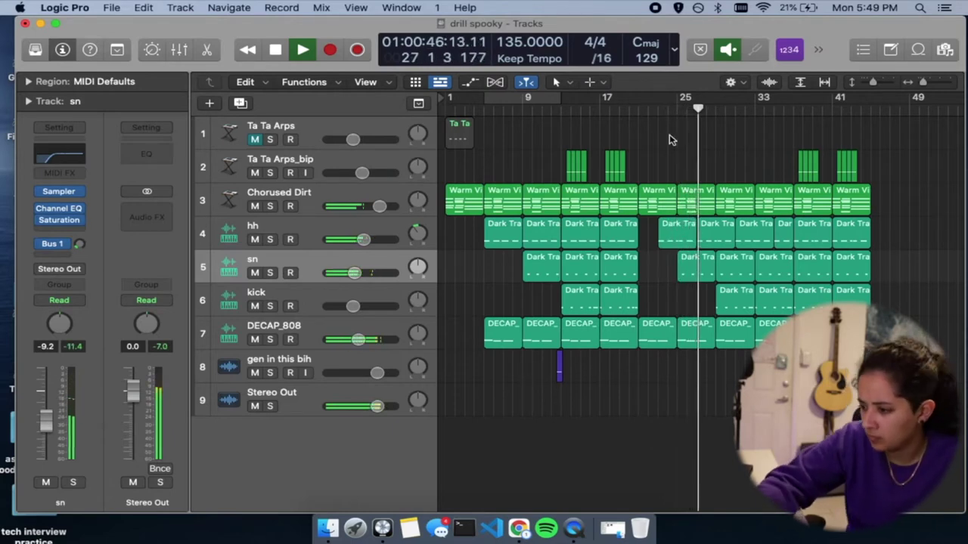
# - Move the gen_in_this_bih audio region from before bar 13 so that it leads into bar 5
pyautogui.hscroll(2, 669, 140)
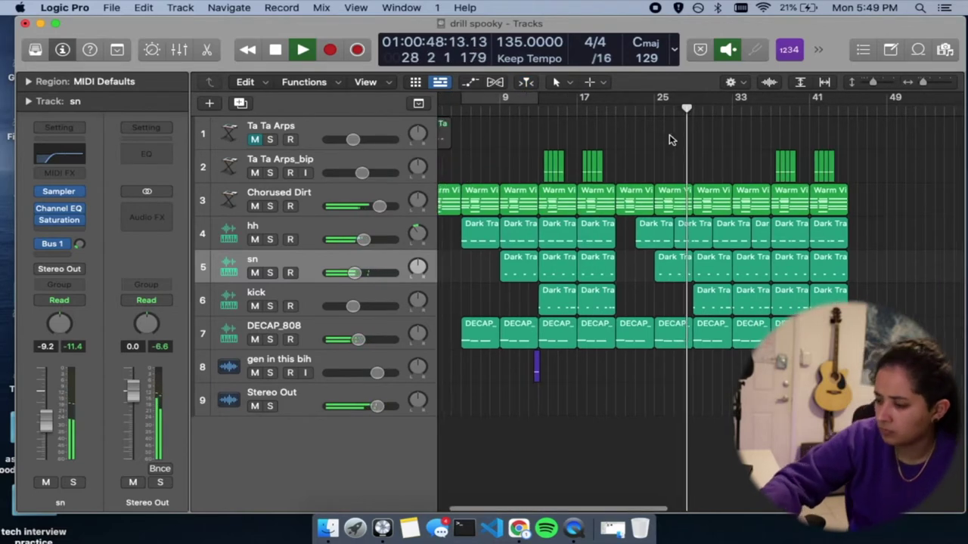
pyautogui.hscroll(-2, 669, 140)
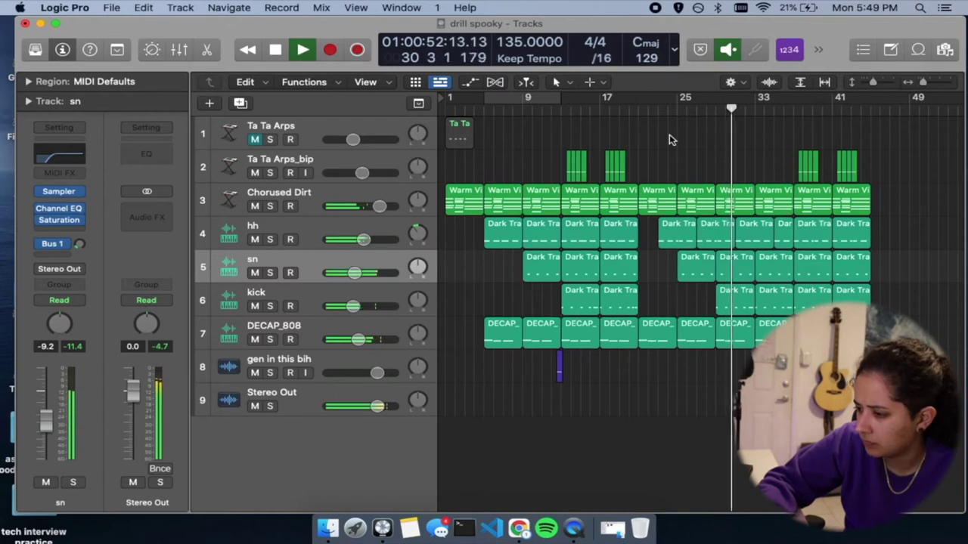
pyautogui.moveTo(561, 373); pyautogui.dragTo(488, 367)
pyautogui.scroll(5, 486, 370)
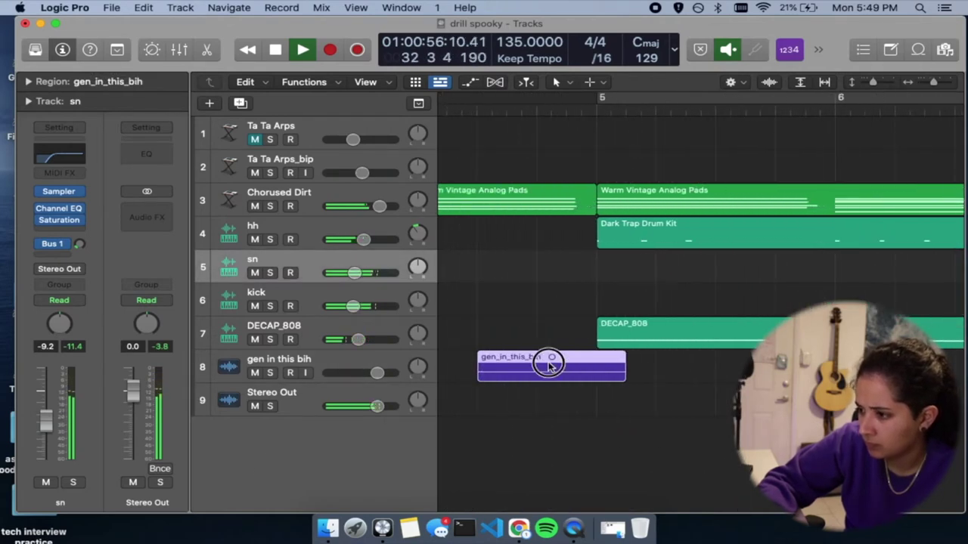
pyautogui.moveTo(568, 365); pyautogui.dragTo(541, 369)
pyautogui.scroll(-5, 657, 375)
pyautogui.scroll(-10, 504, 386)
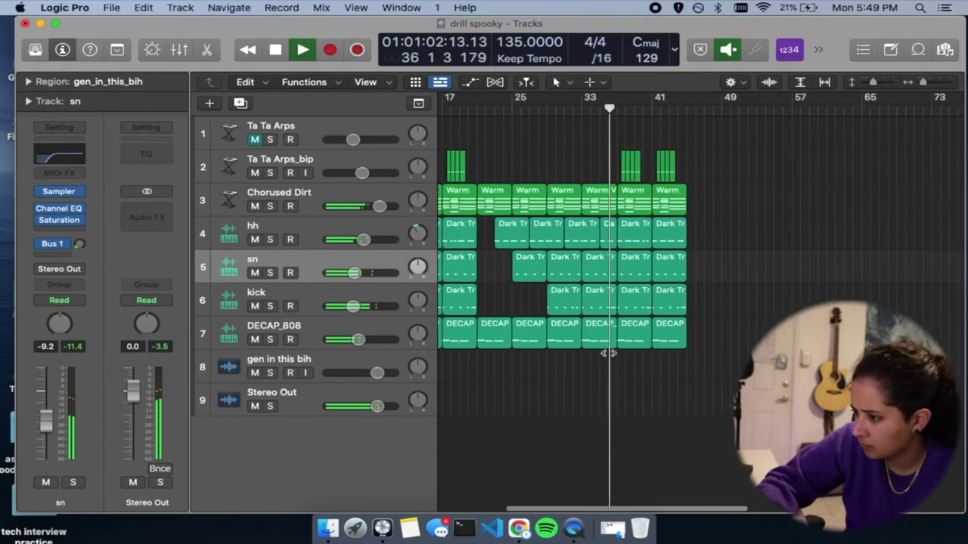
# - Play the section from bar 36 onward and examine how the closing full-beat part follows the drum build-up
pyautogui.scroll(5, 602, 357)
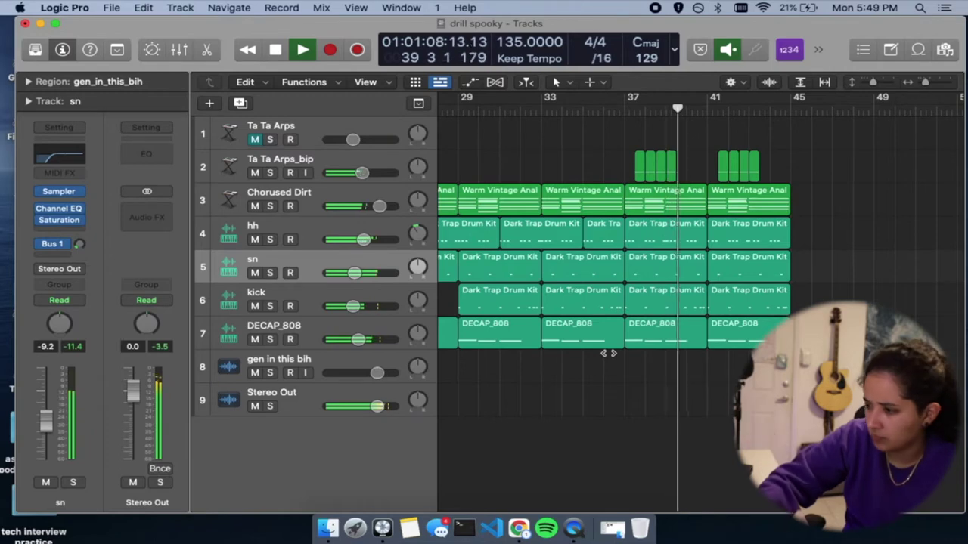
pyautogui.hscroll(2, 608, 354)
pyautogui.scroll(-5, 610, 357)
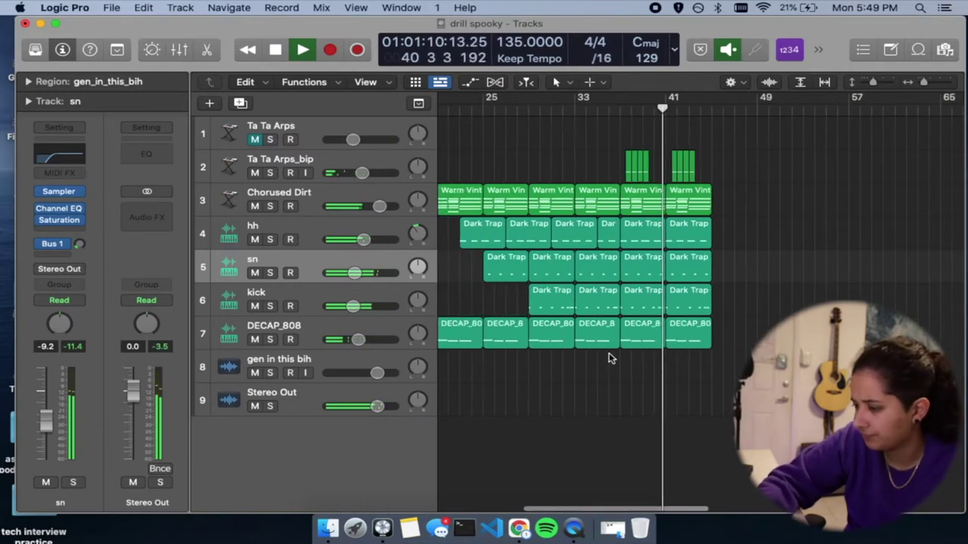
pyautogui.hscroll(-3, 610, 358)
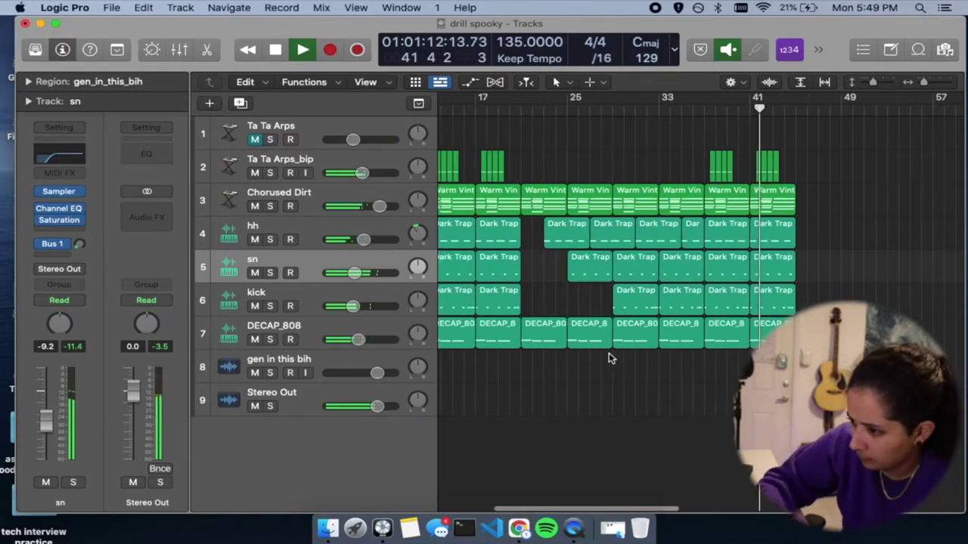
pyautogui.hscroll(-5, 611, 358)
pyautogui.hscroll(3, 609, 355)
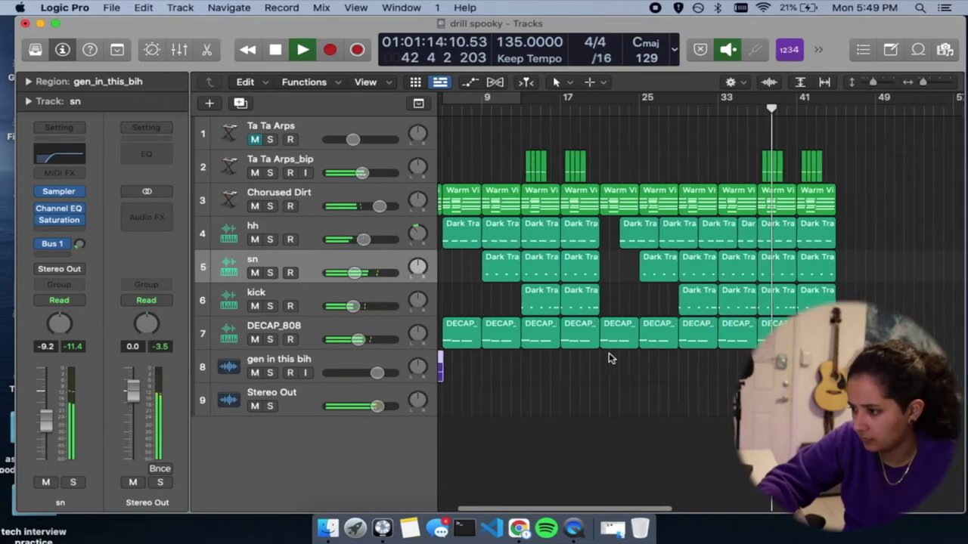
pyautogui.scroll(-2, 610, 356)
# - Move everything from bar 13 onward eight bars later and fill bars 13 to 20 with copied pad, drum and 808 regions
pyautogui.moveTo(809, 369); pyautogui.dragTo(518, 136)
pyautogui.moveTo(534, 194); pyautogui.dragTo(605, 194)
pyautogui.press('space')
pyautogui.moveTo(663, 364); pyautogui.dragTo(550, 191)
pyautogui.click(554, 143)
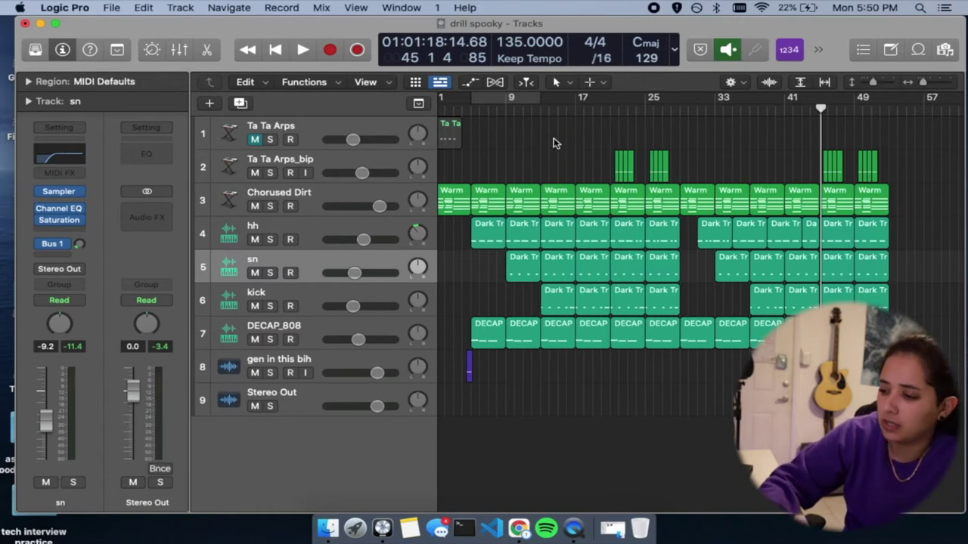
pyautogui.hscroll(-1, 552, 144)
pyautogui.moveTo(536, 301); pyautogui.dragTo(603, 306)
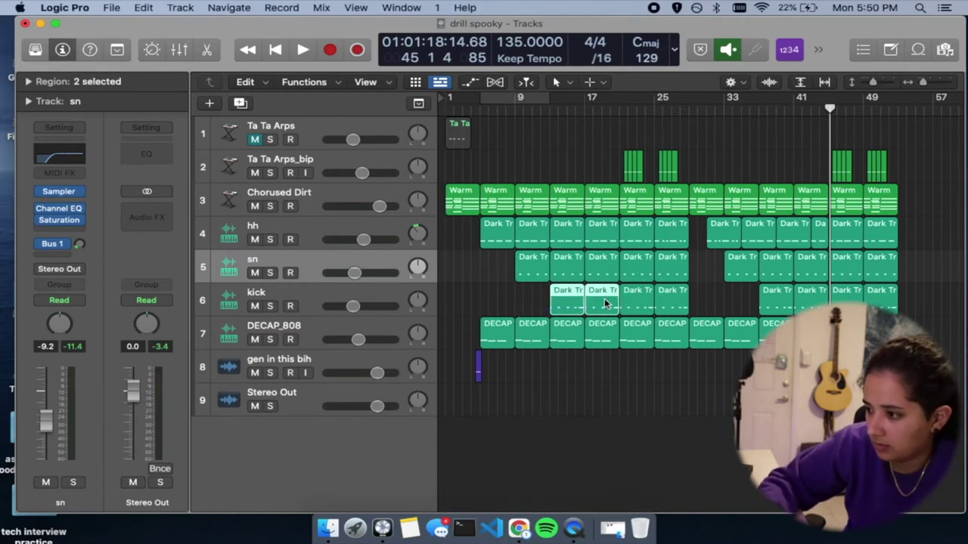
pyautogui.click(553, 162)
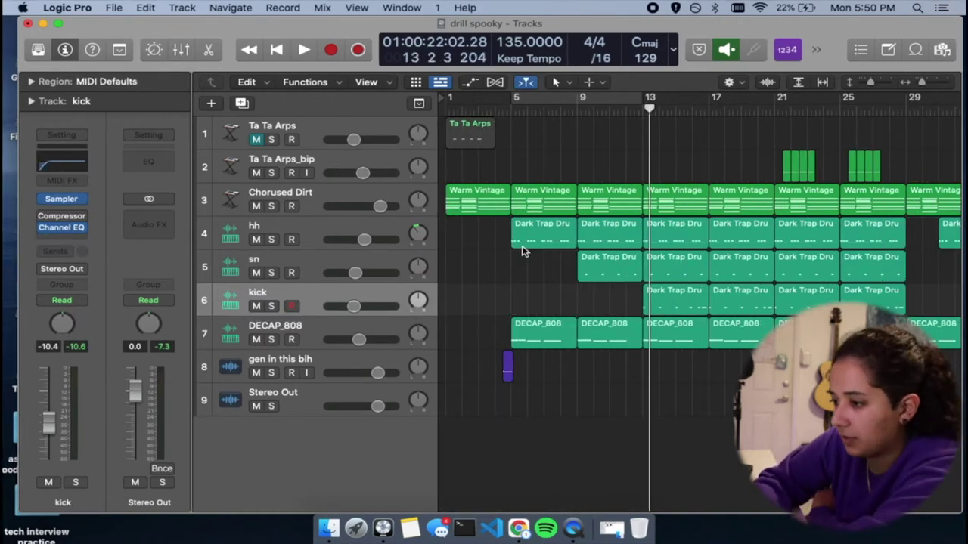
# - Review the build-up from bar 1, marking bars 5 to 20 as the cycle range and selecting the newly entering regions at bars 5, 9 and 13
pyautogui.press('Return')
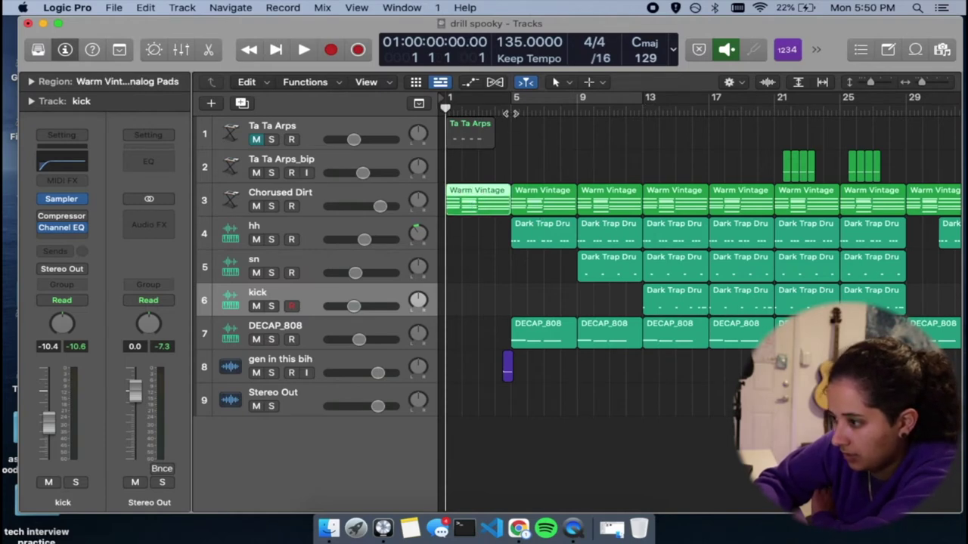
pyautogui.moveTo(506, 113)
pyautogui.mouseDown()
pyautogui.moveTo(774, 111)
pyautogui.moveTo(514, 96)
pyautogui.mouseUp()
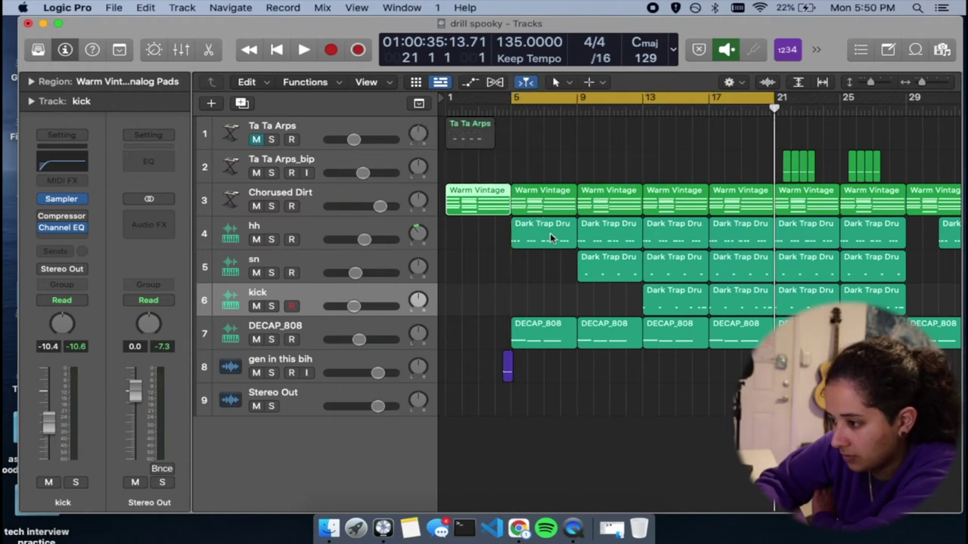
pyautogui.moveTo(537, 155); pyautogui.dragTo(548, 368)
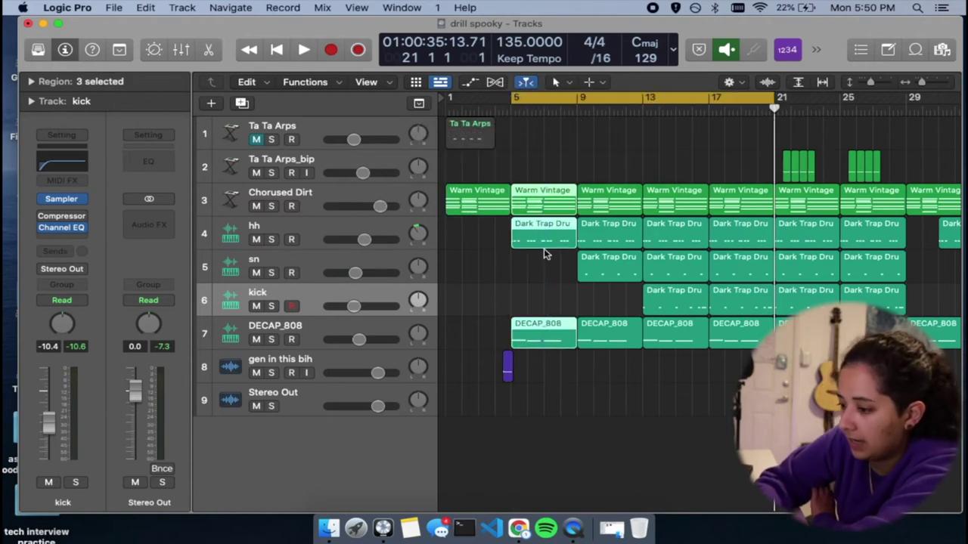
pyautogui.click(604, 272)
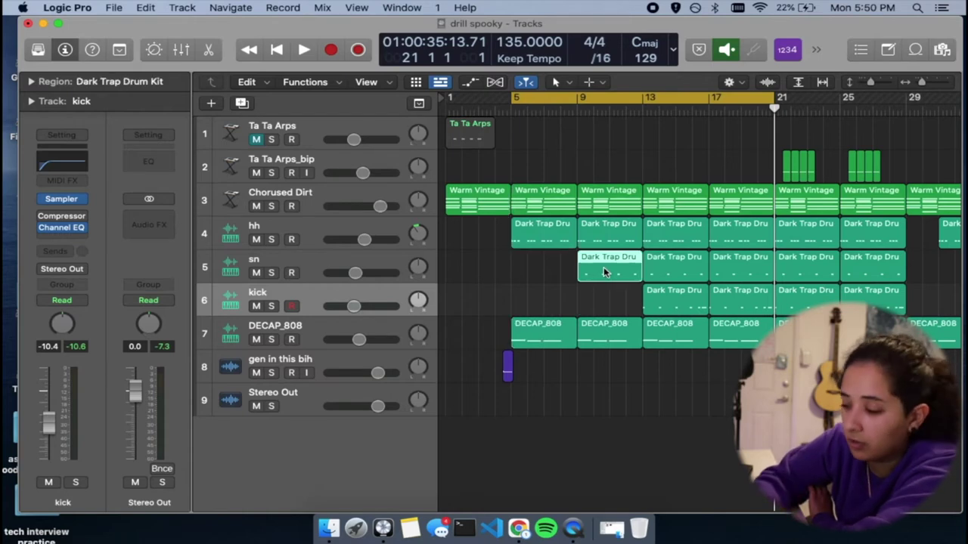
pyautogui.click(684, 300)
# - Check the kick and DECAP_808 regions at bar 17 and clear the cycle range
pyautogui.hscroll(5, 684, 300)
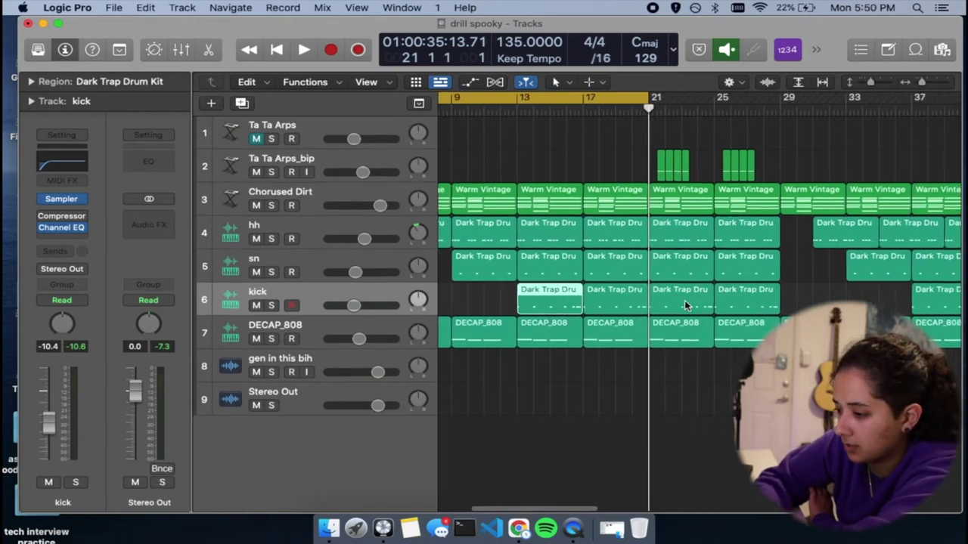
pyautogui.click(626, 307)
pyautogui.hscroll(1, 625, 308)
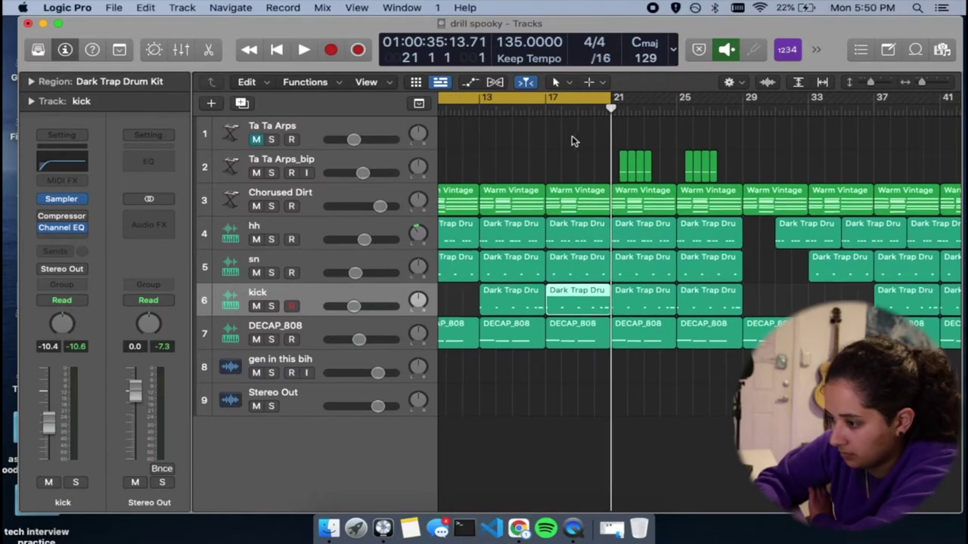
pyautogui.click(558, 101)
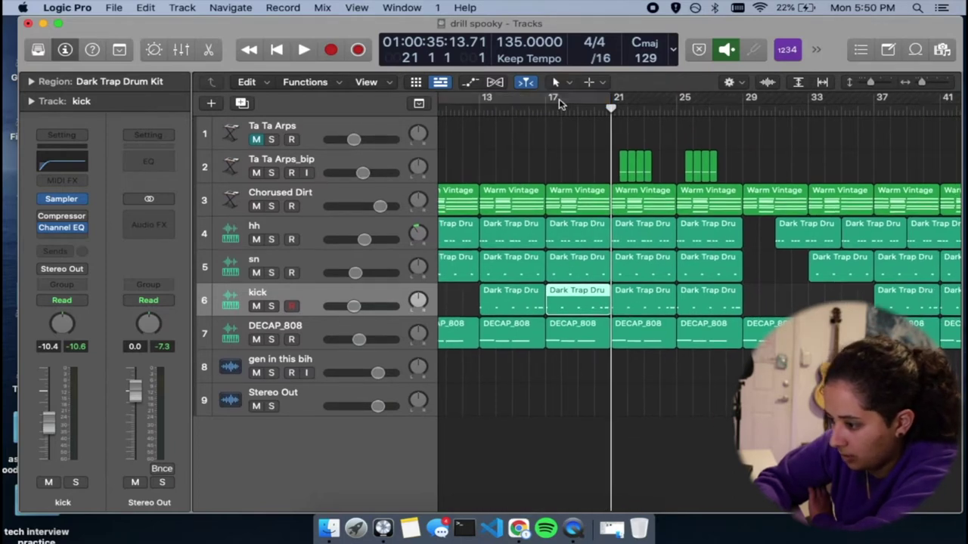
pyautogui.click(595, 338)
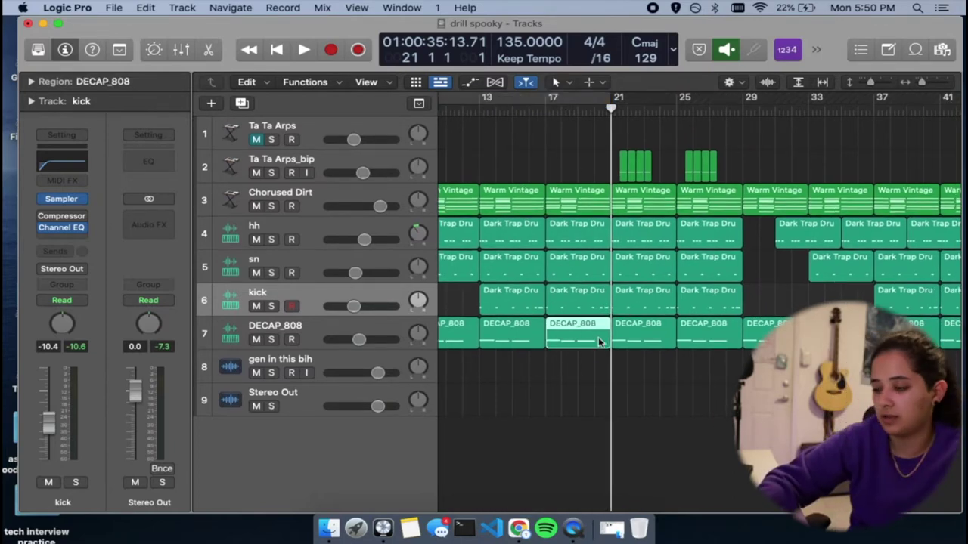
# - Review the full-beat section at bar 21 and the second build-up by selecting the regions of bars 29 to 44
pyautogui.hscroll(5, 593, 331)
pyautogui.moveTo(637, 367); pyautogui.dragTo(529, 162)
pyautogui.hscroll(6, 623, 300)
pyautogui.moveTo(761, 362); pyautogui.dragTo(526, 165)
pyautogui.hscroll(-20, 582, 276)
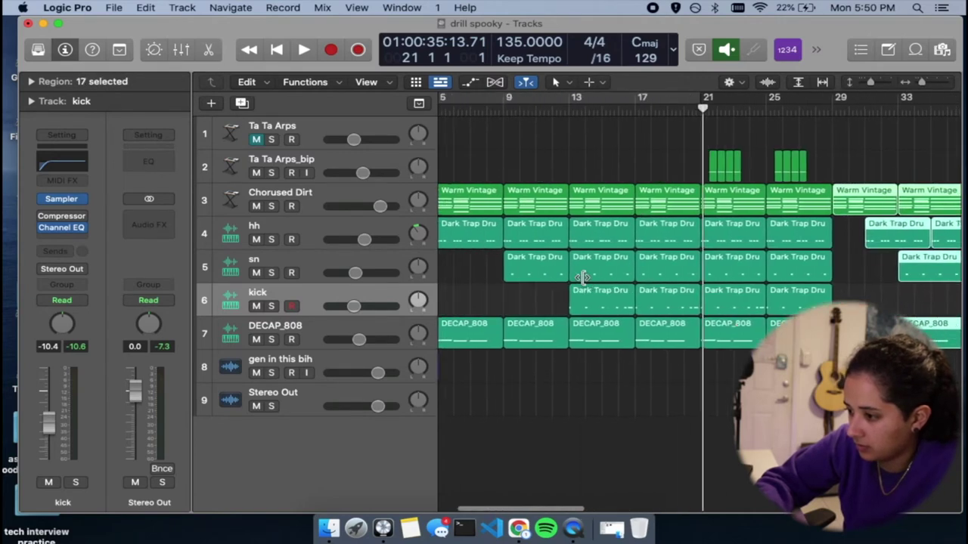
# - Try to copy the full-beat regions of bars 45 to 52 to bar 53
pyautogui.hscroll(15, 582, 277)
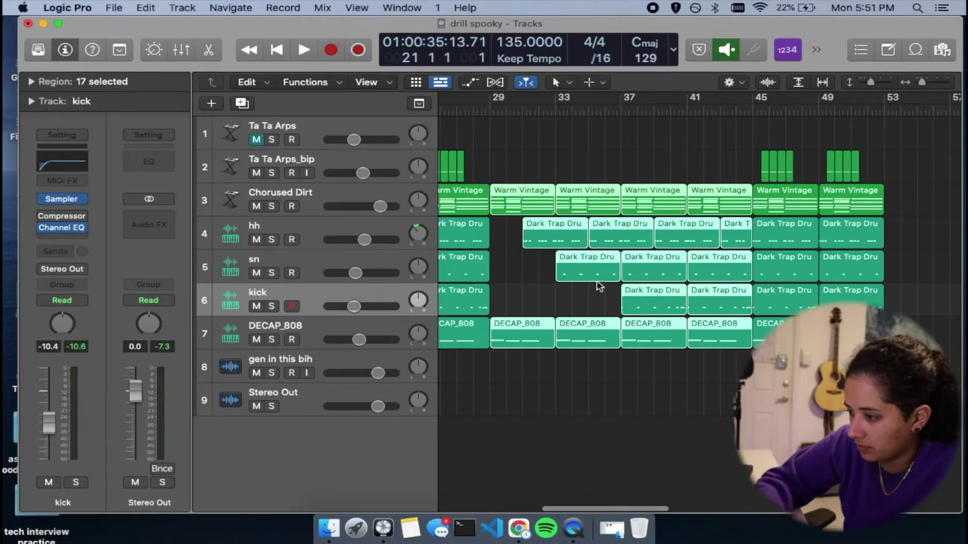
pyautogui.hscroll(2, 620, 306)
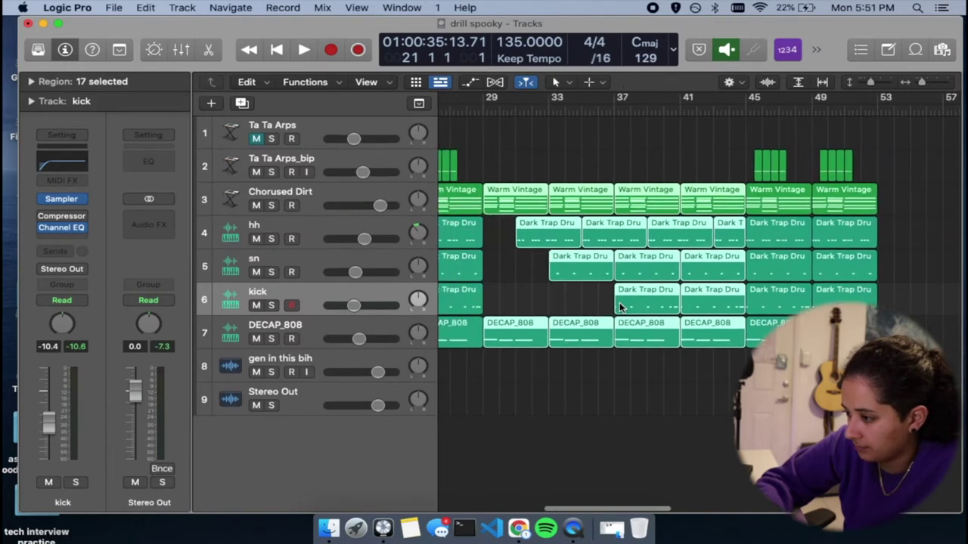
pyautogui.moveTo(893, 346); pyautogui.dragTo(751, 144)
pyautogui.hscroll(5, 770, 229)
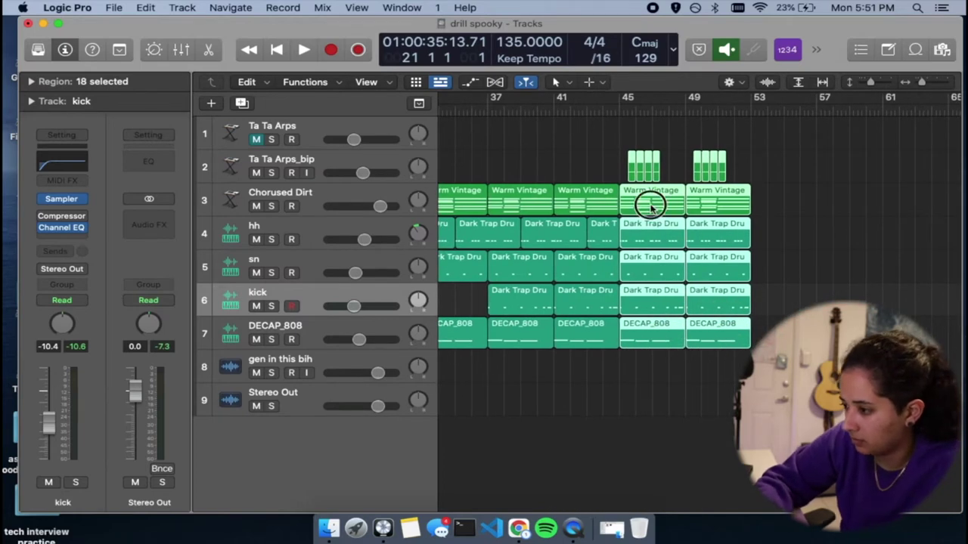
pyautogui.moveTo(650, 204); pyautogui.dragTo(778, 190)
pyautogui.press('super+Left')
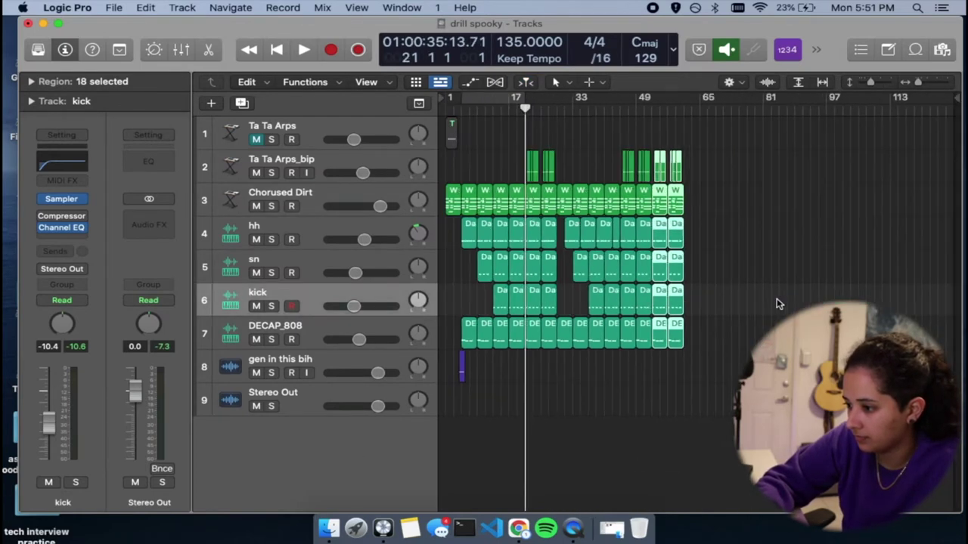
pyautogui.press('super+Right')
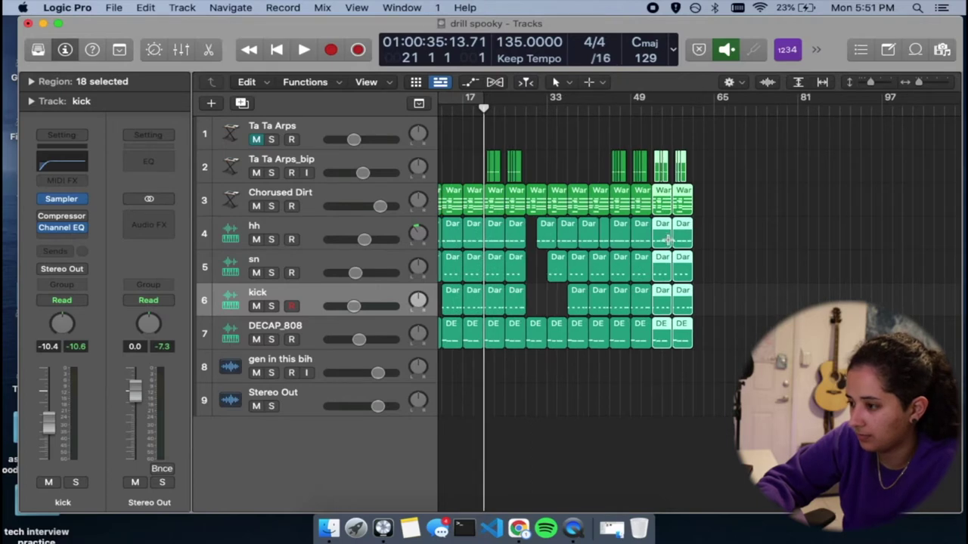
pyautogui.press('super+Right')
# - Place the playhead at bar 53 and copy all regions of bars 29 to 52 there, adding another build-up and full-beat section
pyautogui.click(452, 108)
pyautogui.click(700, 110)
pyautogui.hscroll(-3, 663, 274)
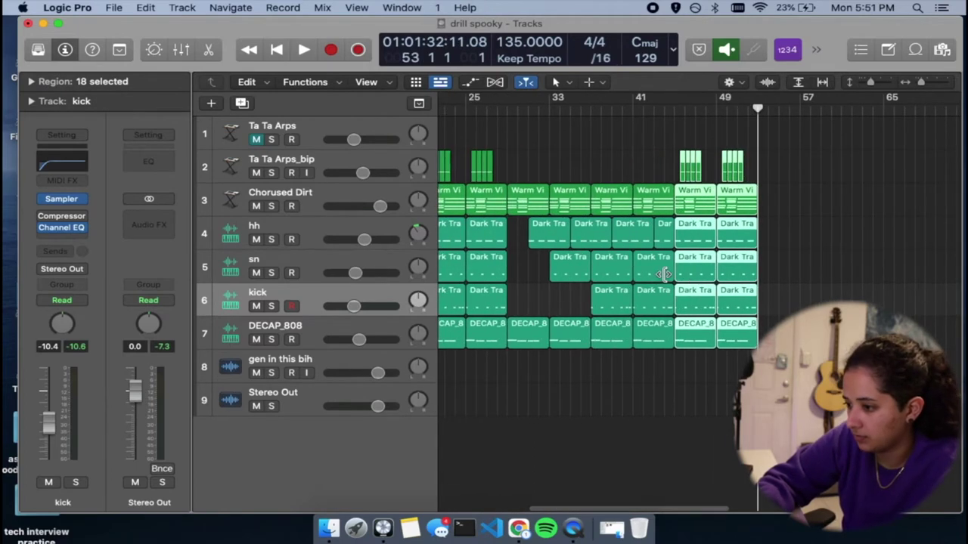
pyautogui.moveTo(760, 366); pyautogui.dragTo(518, 182)
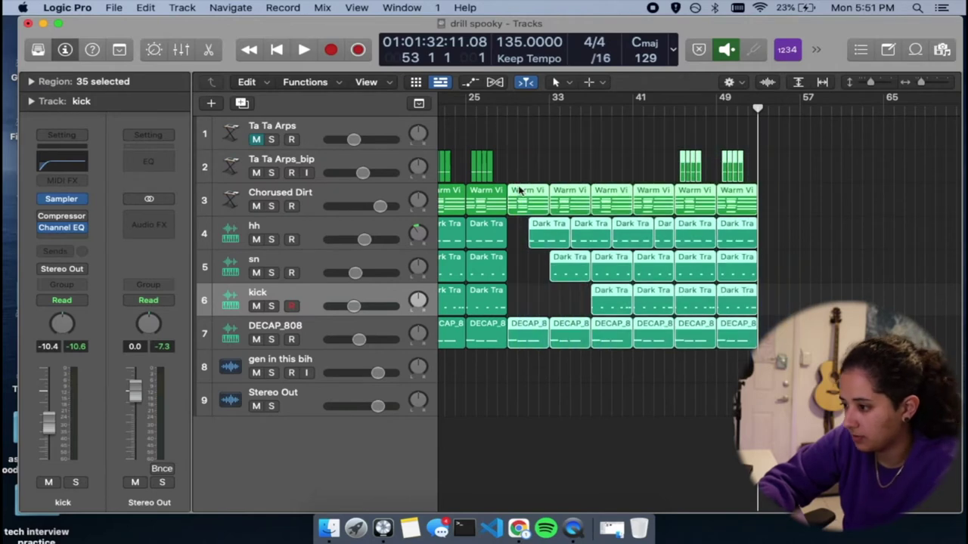
pyautogui.moveTo(635, 206); pyautogui.dragTo(789, 209)
# - Start the hi-hat and snare regions at bar 53 and delete the DECAP_808 region of bars 53 to 56
pyautogui.click(685, 286)
pyautogui.moveTo(650, 346); pyautogui.dragTo(670, 337)
pyautogui.click(670, 244)
pyautogui.moveTo(670, 246); pyautogui.dragTo(647, 245)
pyautogui.moveTo(701, 278); pyautogui.dragTo(642, 273)
pyautogui.press('space')
pyautogui.click(679, 342)
pyautogui.press('BackSpace')
# - Align the hi-hat regions from bar 53 to 68 in four-bar blocks and disarm recording on the kick track
pyautogui.moveTo(649, 238); pyautogui.dragTo(674, 243)
pyautogui.moveTo(691, 237); pyautogui.dragTo(671, 237)
pyautogui.moveTo(743, 235); pyautogui.dragTo(778, 236)
pyautogui.click(752, 152)
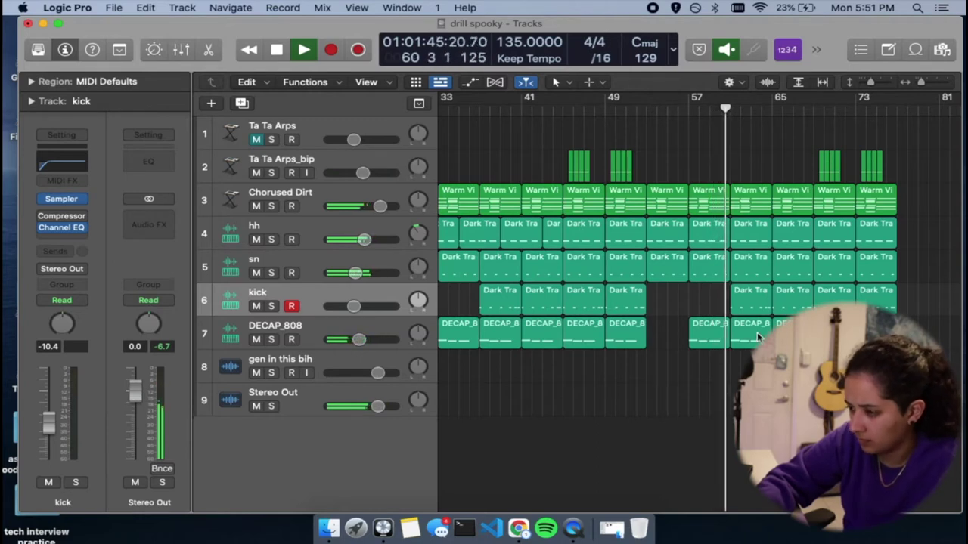
pyautogui.hscroll(2, 757, 333)
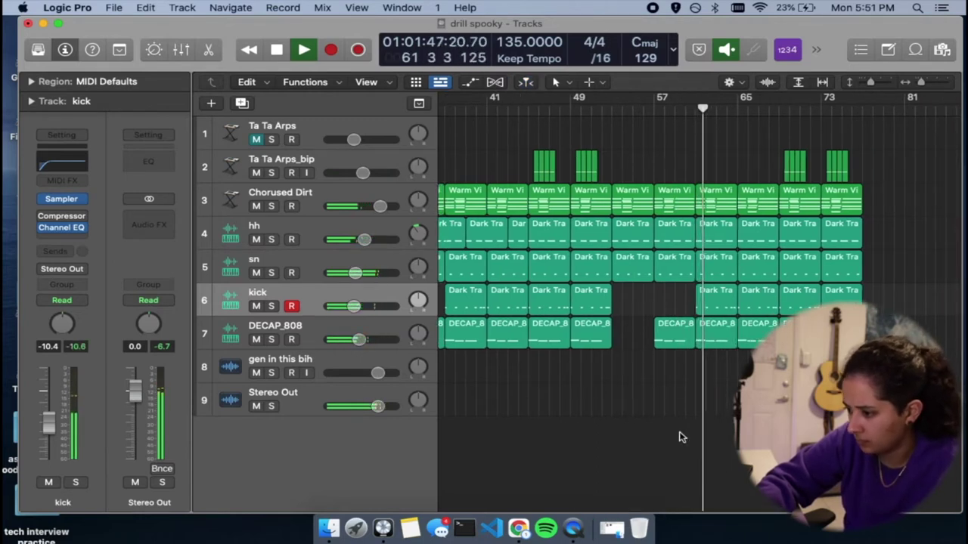
pyautogui.click(296, 306)
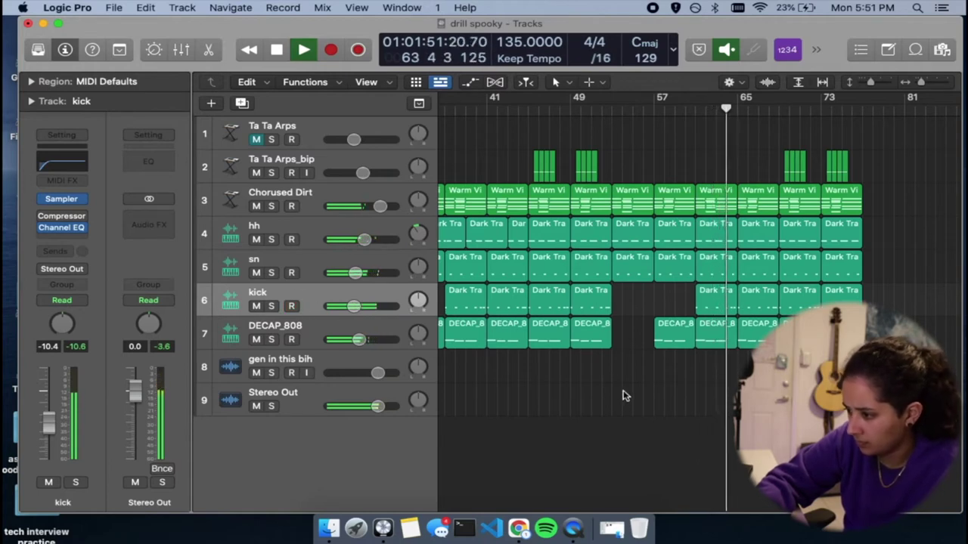
# - Try to delete the kick and DECAP_808 regions of bars 65 to 68
pyautogui.click(756, 320)
pyautogui.keyDown('shift'); pyautogui.click(757, 313); pyautogui.keyUp('shift')
pyautogui.press('BackSpace')
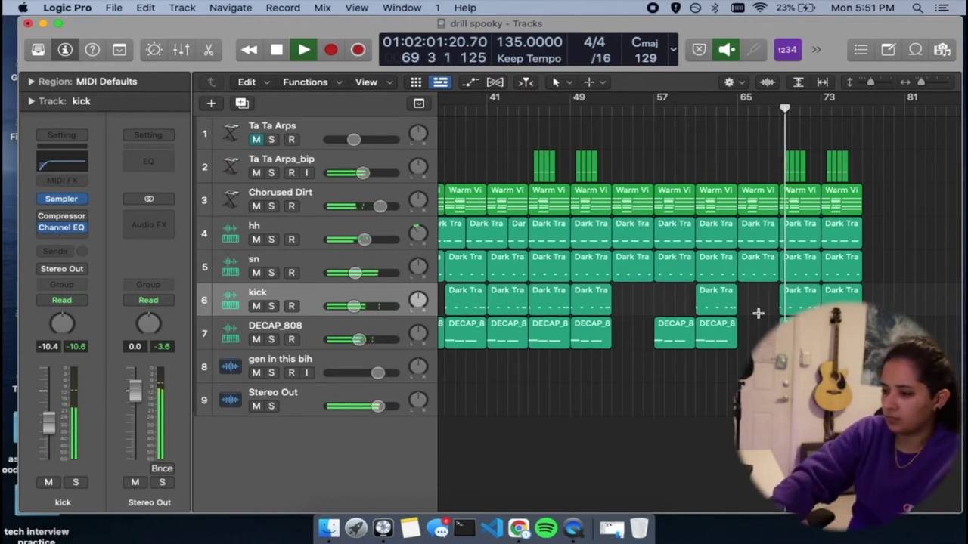
pyautogui.press('super+z')
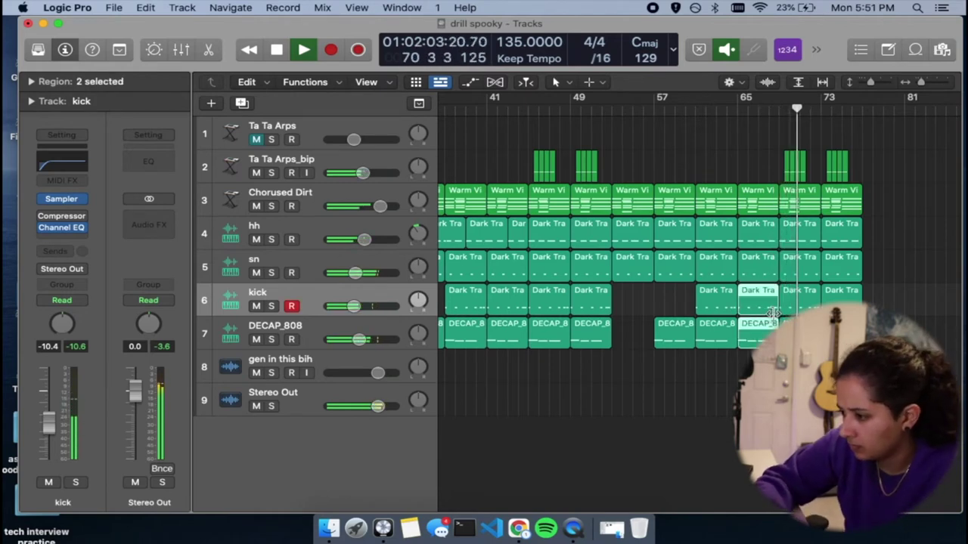
# - Trim the kick and DECAP_808 regions at bar 65 to end at bar 68 and play from bar 65
pyautogui.moveTo(773, 312); pyautogui.dragTo(763, 308)
pyautogui.click(735, 113)
pyautogui.click(753, 147)
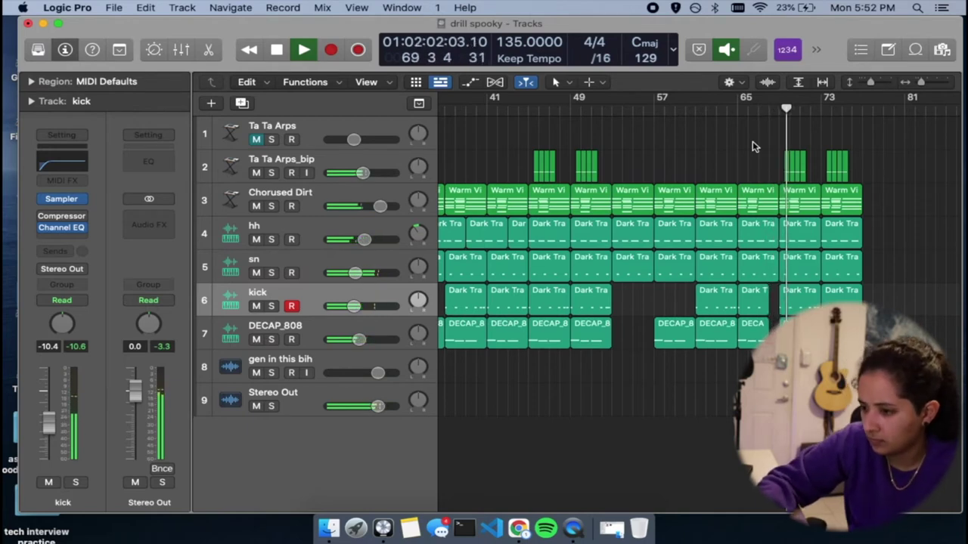
# - Disarm recording on the kick track and extend the trimmed DECAP_808 region at bar 65 back to bar 69
pyautogui.rightClick(292, 304)
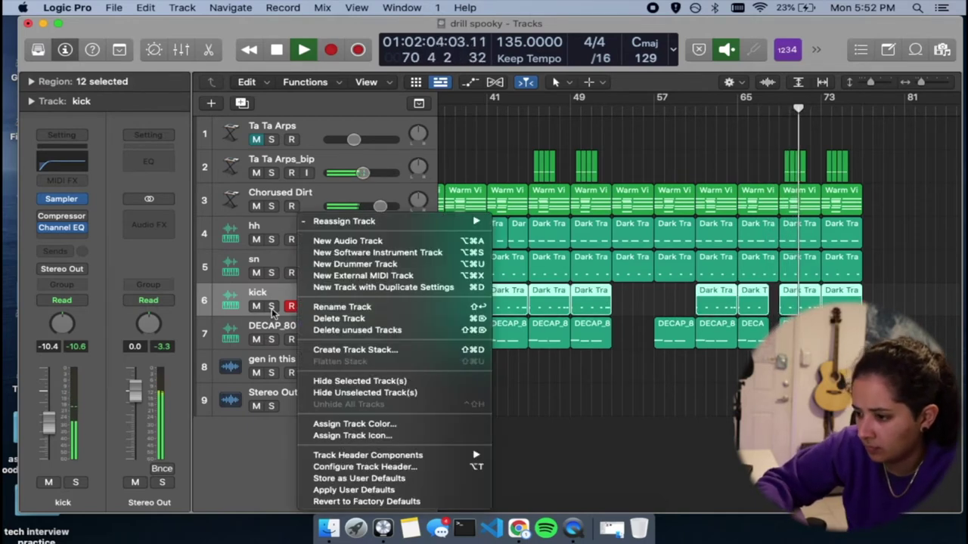
pyautogui.click(291, 307)
pyautogui.click(737, 380)
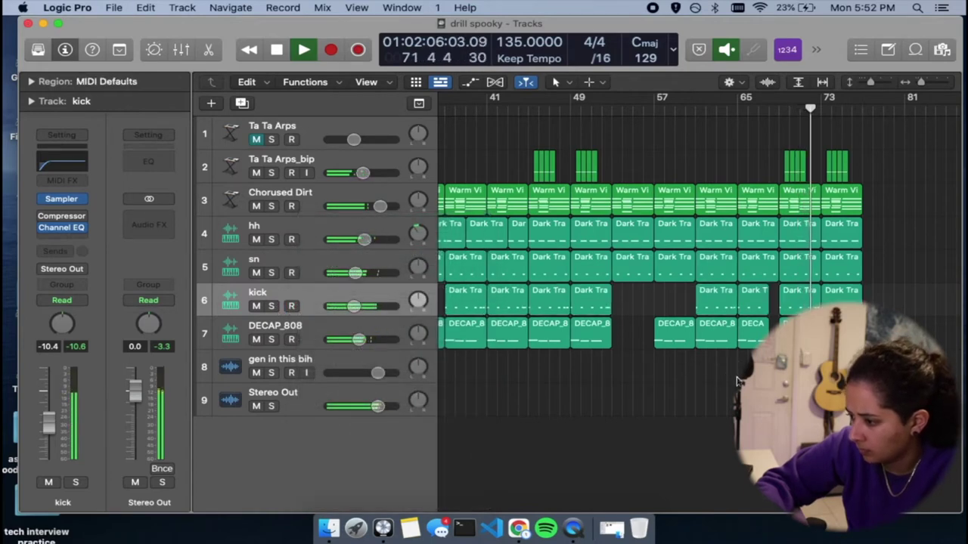
pyautogui.moveTo(767, 341); pyautogui.dragTo(778, 341)
pyautogui.click(778, 380)
# - Stop playback and copy the full-beat regions of bars 69 to 76 three more times, filling bars 77 to 100
pyautogui.hscroll(-6, 699, 303)
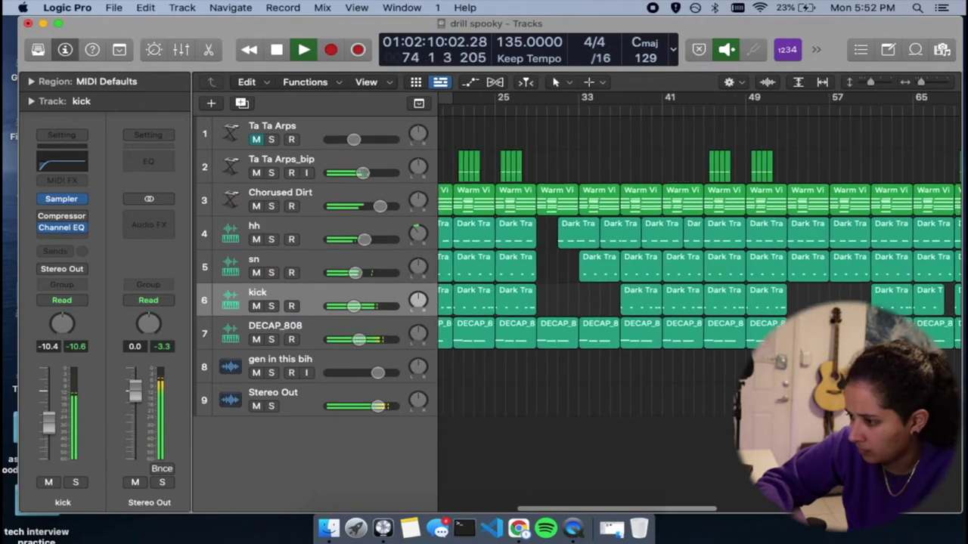
pyautogui.hscroll(3, 757, 338)
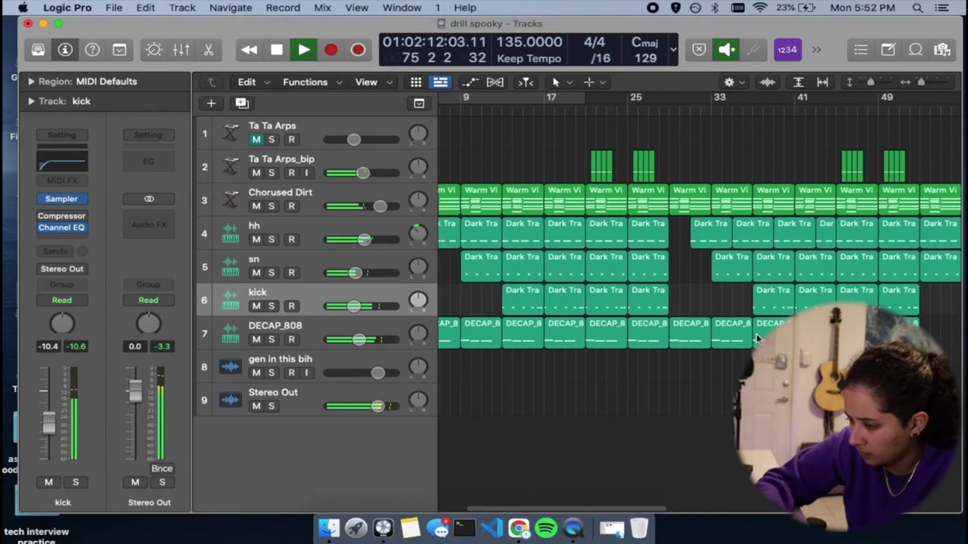
pyautogui.scroll(-4, 757, 328)
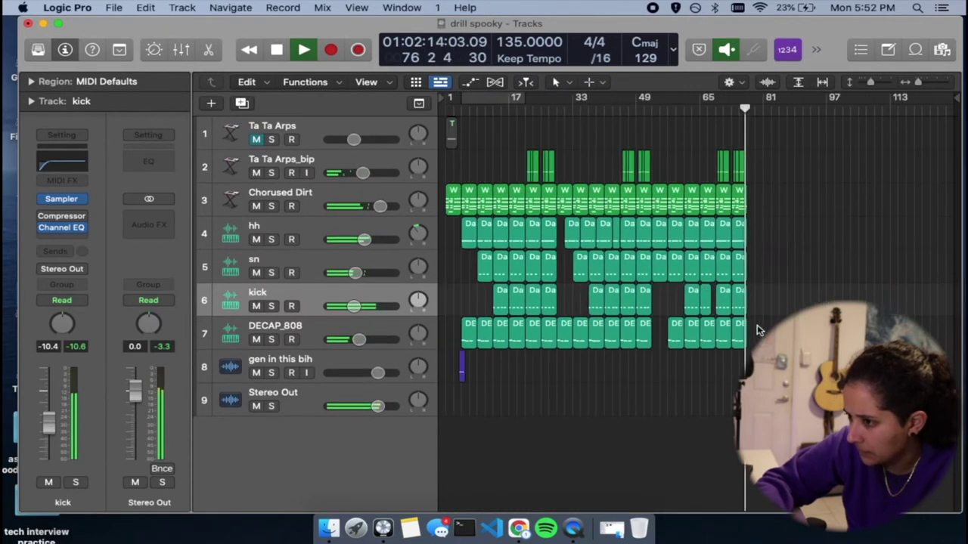
pyautogui.scroll(7, 773, 182)
pyautogui.press('space')
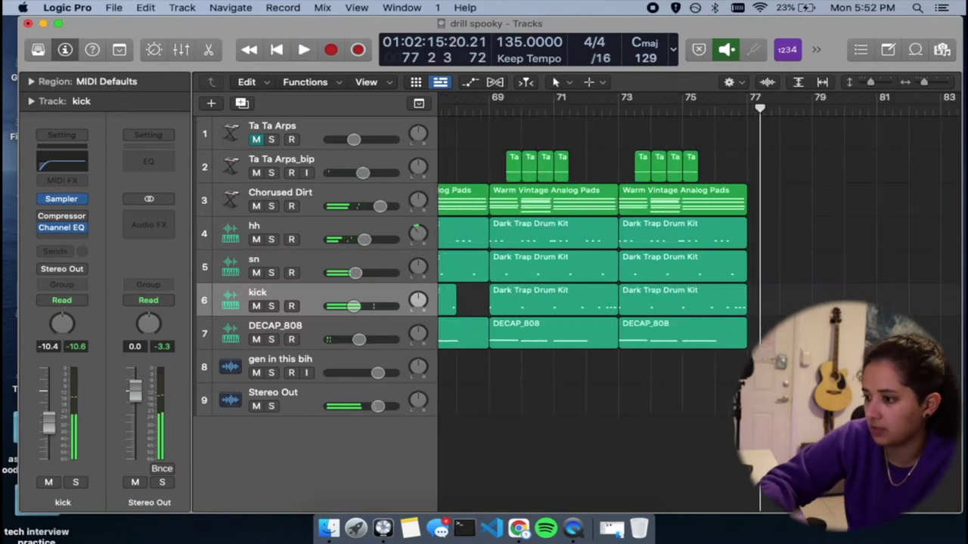
pyautogui.moveTo(791, 355); pyautogui.dragTo(747, 201)
pyautogui.scroll(-3, 511, 184)
pyautogui.hscroll(-1, 747, 200)
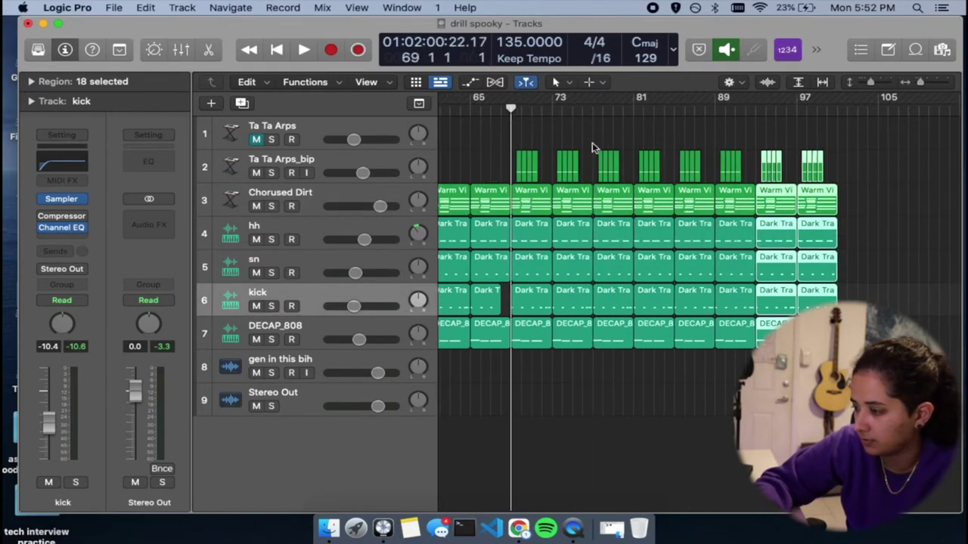
# - Play from bar 69, set the project end to bar 103 and turn off the cycle range
pyautogui.doubleClick(508, 110)
pyautogui.hscroll(3, 702, 202)
pyautogui.scroll(-3, 866, 138)
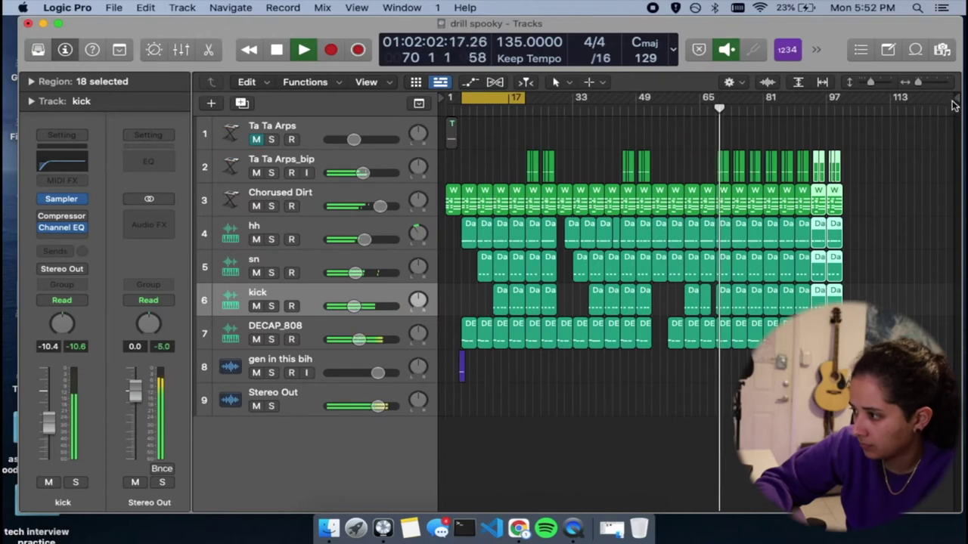
pyautogui.moveTo(954, 101)
pyautogui.mouseDown()
pyautogui.moveTo(839, 103)
pyautogui.moveTo(853, 106)
pyautogui.mouseUp()
pyautogui.click(492, 99)
pyautogui.click(525, 129)
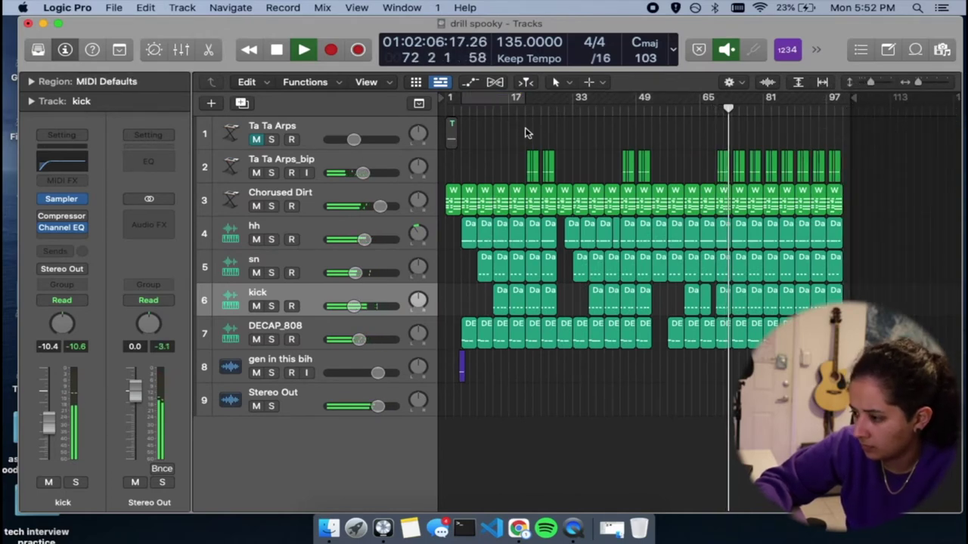
pyautogui.scroll(3, 602, 158)
pyautogui.scroll(-2, 602, 158)
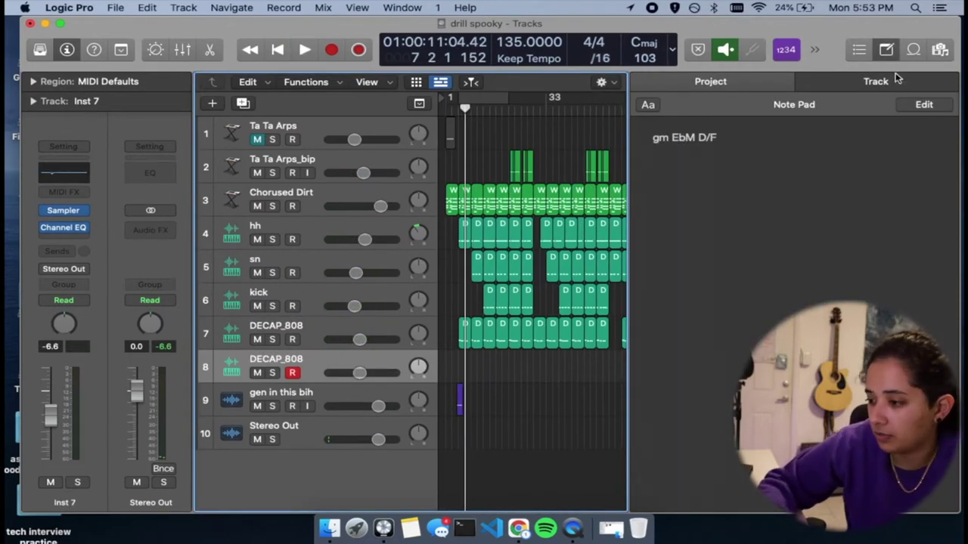
# - Close the Note Pad and record a new DECAP_808 part over bars 17 to 20
pyautogui.click(886, 49)
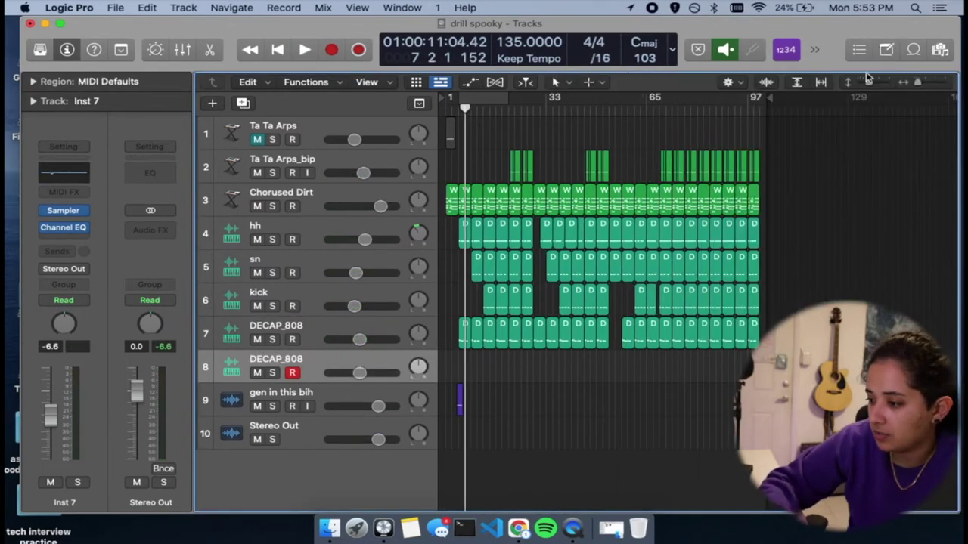
pyautogui.press('z')
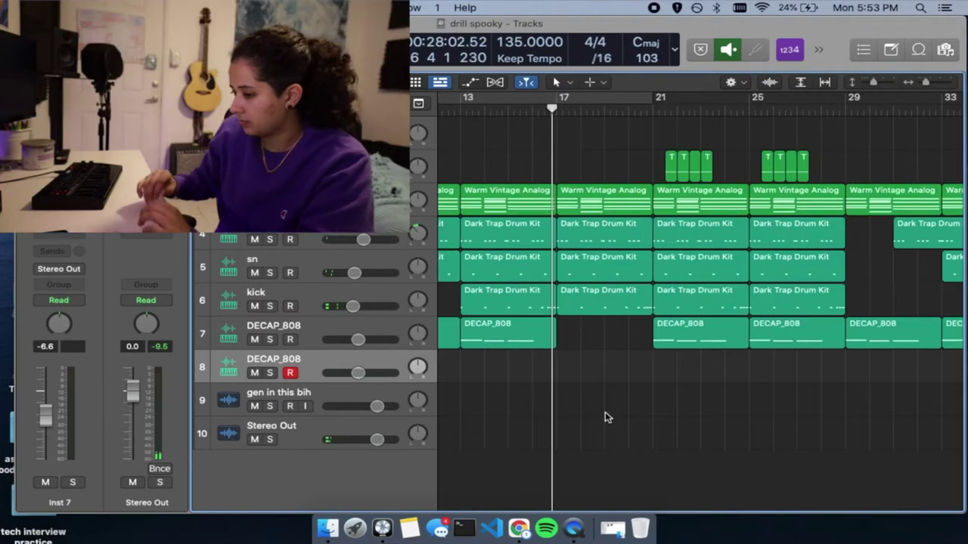
pyautogui.press('r')
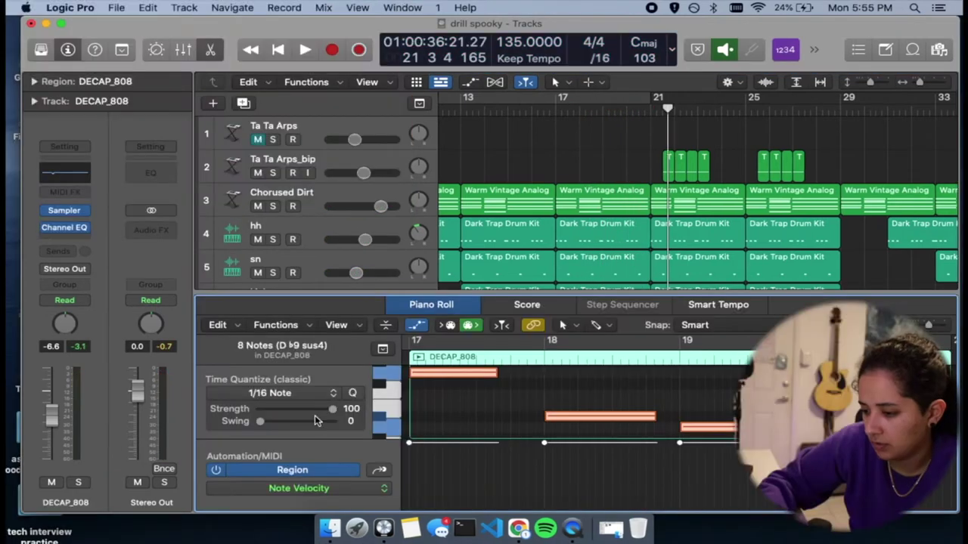
# - Show Pitch Bend for the new DECAP_808 region, add a pitch bend value of 22 at bar 17 and unsolo the track
pyautogui.click(306, 488)
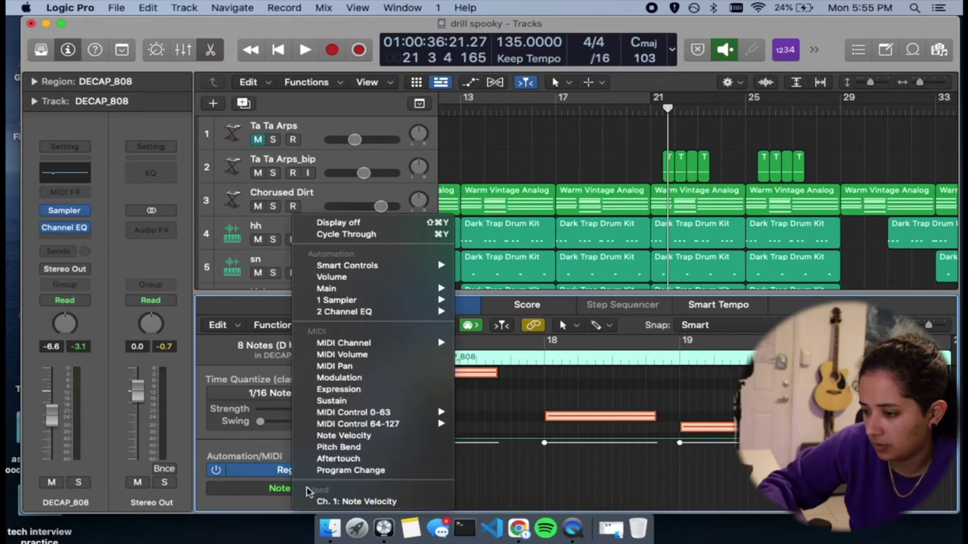
pyautogui.click(344, 447)
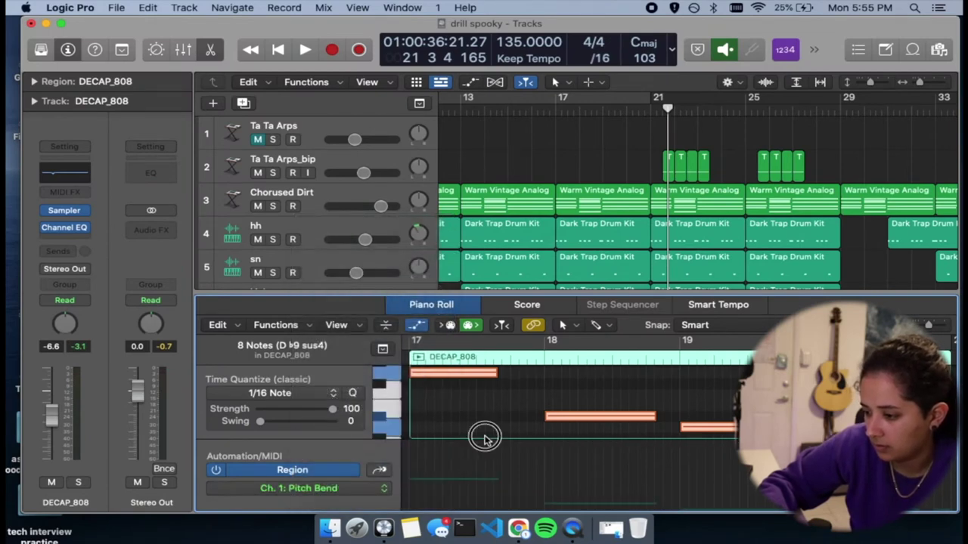
pyautogui.click(484, 437)
pyautogui.click(470, 472)
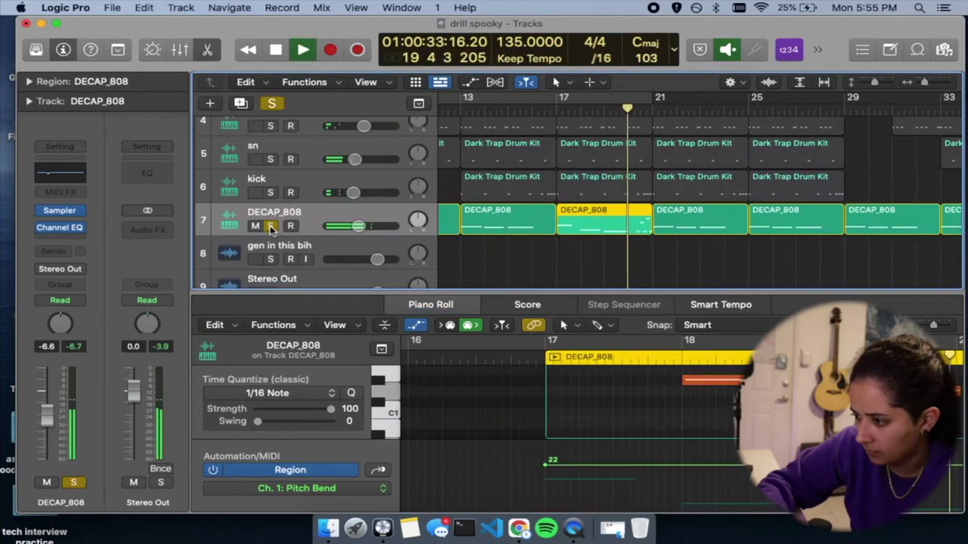
pyautogui.click(272, 227)
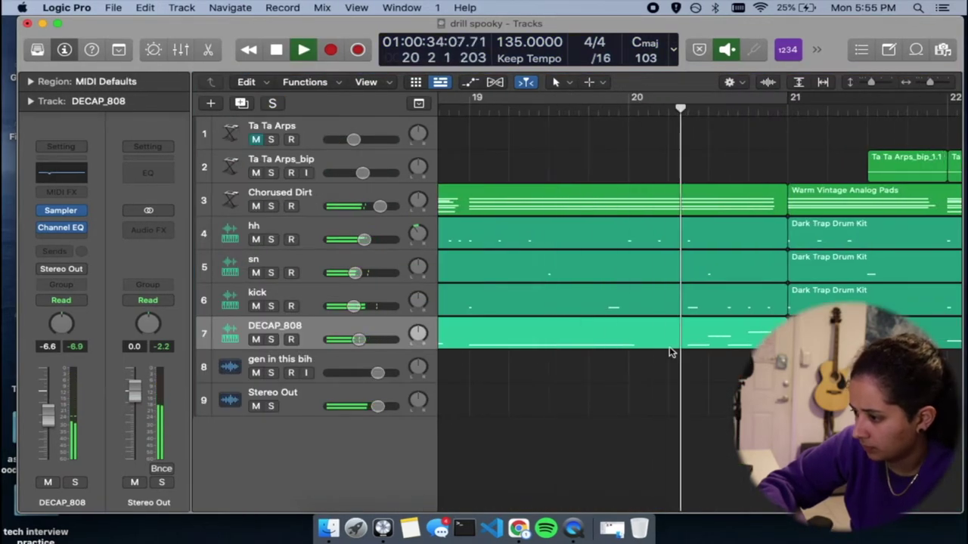
# - Replace the DECAP_808 region at bar 41 with a copy of the new region from bar 17
pyautogui.scroll(-5, 669, 348)
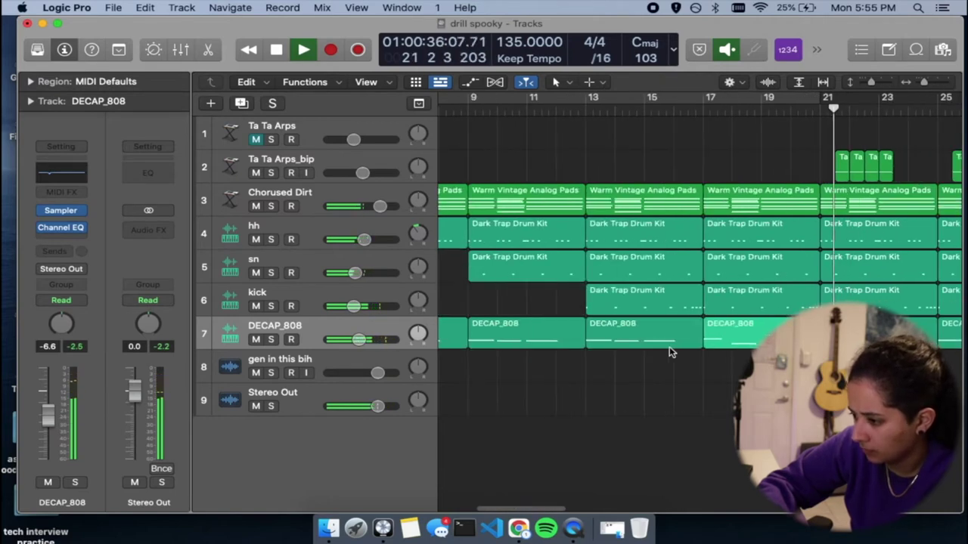
pyautogui.hscroll(5, 669, 348)
pyautogui.scroll(-4, 669, 347)
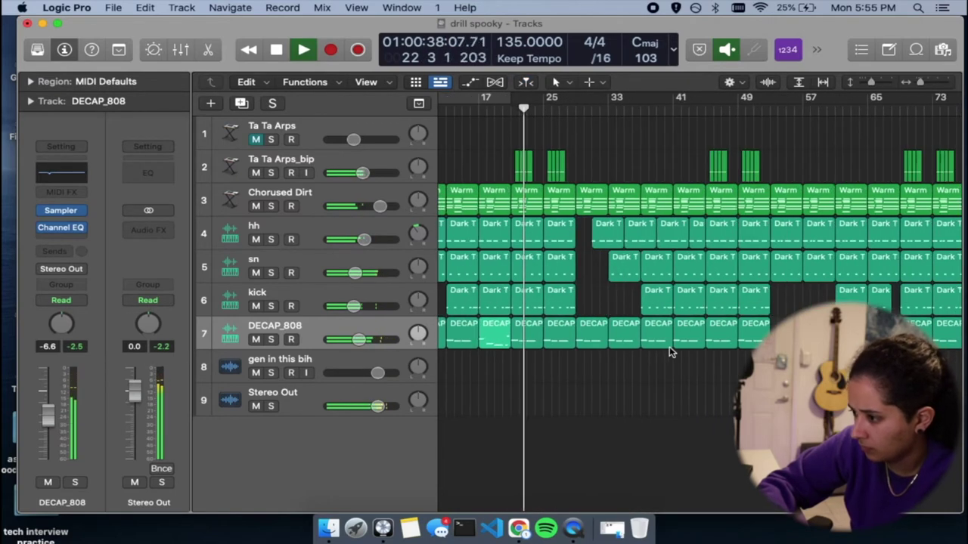
pyautogui.click(682, 336)
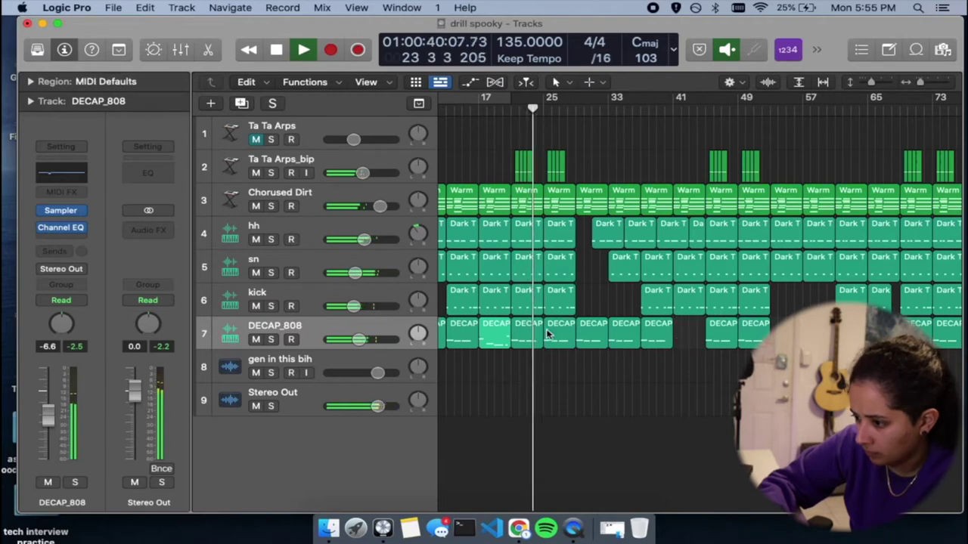
pyautogui.moveTo(493, 333); pyautogui.dragTo(691, 338)
pyautogui.hscroll(3, 691, 338)
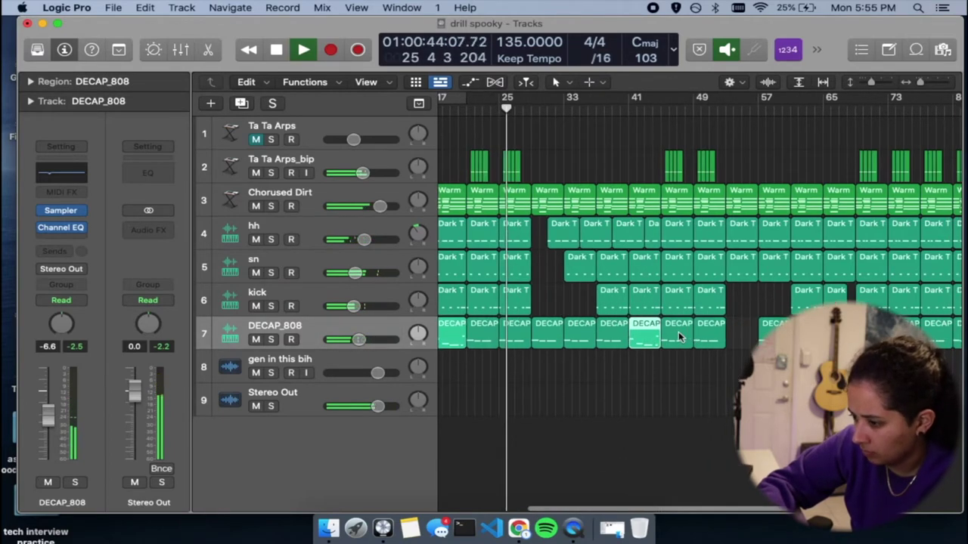
pyautogui.hscroll(5, 678, 333)
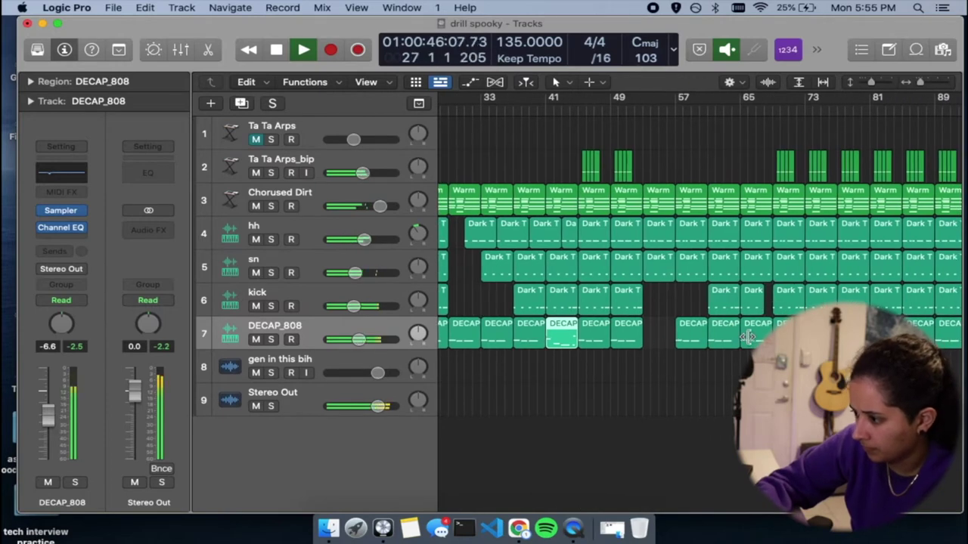
# - Replace the DECAP_808 region at bar 65 with a copy of the bar 41 region, shortened to end with the kick region at about bar 68
pyautogui.click(754, 339)
pyautogui.hscroll(2, 754, 339)
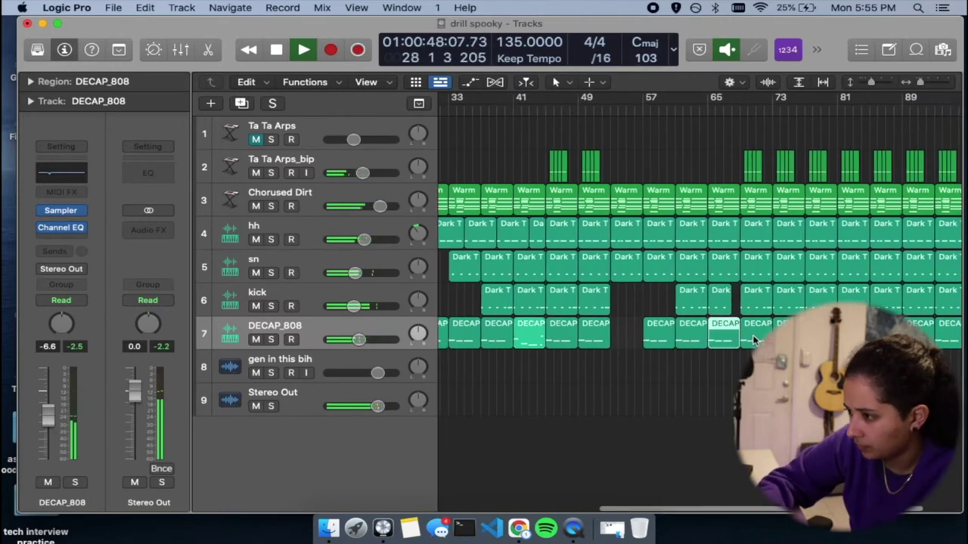
pyautogui.click(709, 111)
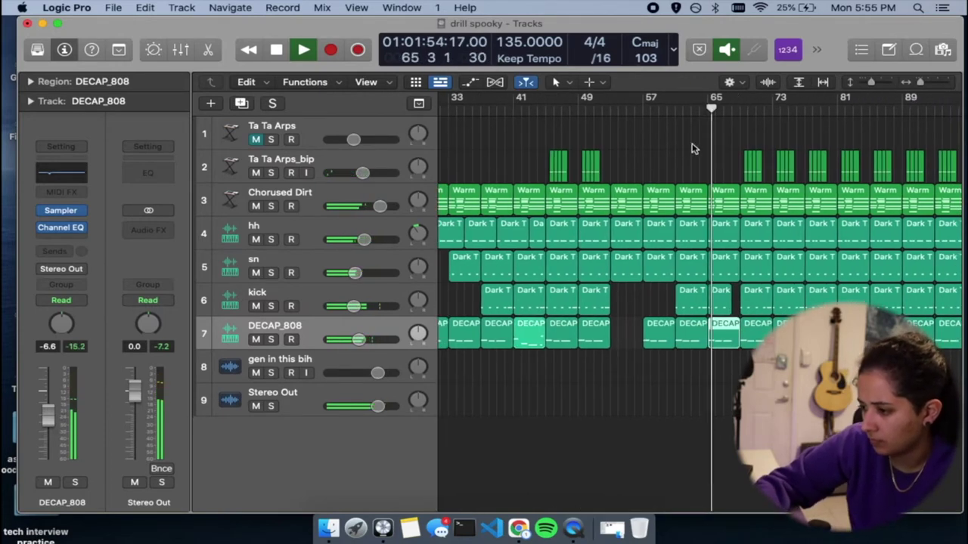
pyautogui.press('BackSpace')
pyautogui.moveTo(519, 344); pyautogui.dragTo(715, 341)
pyautogui.click(720, 386)
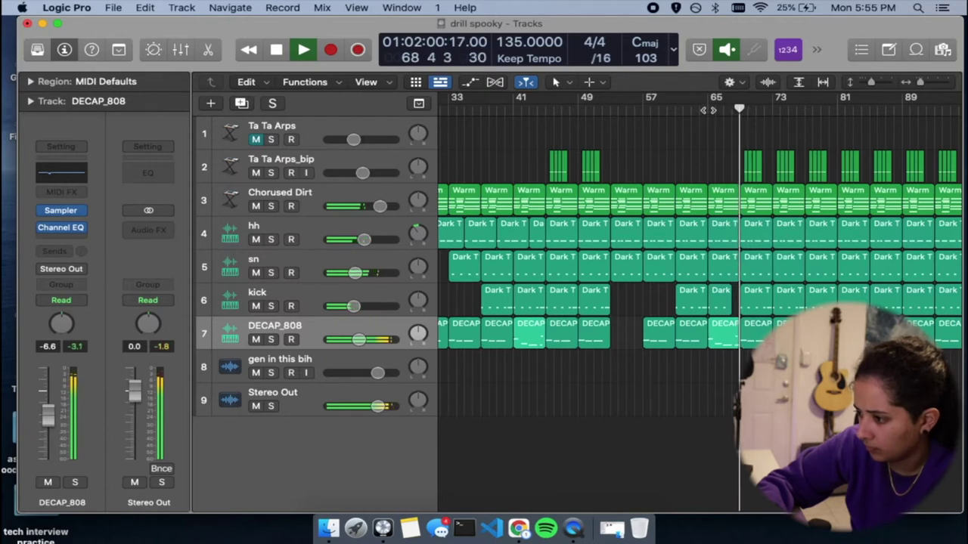
pyautogui.click(709, 108)
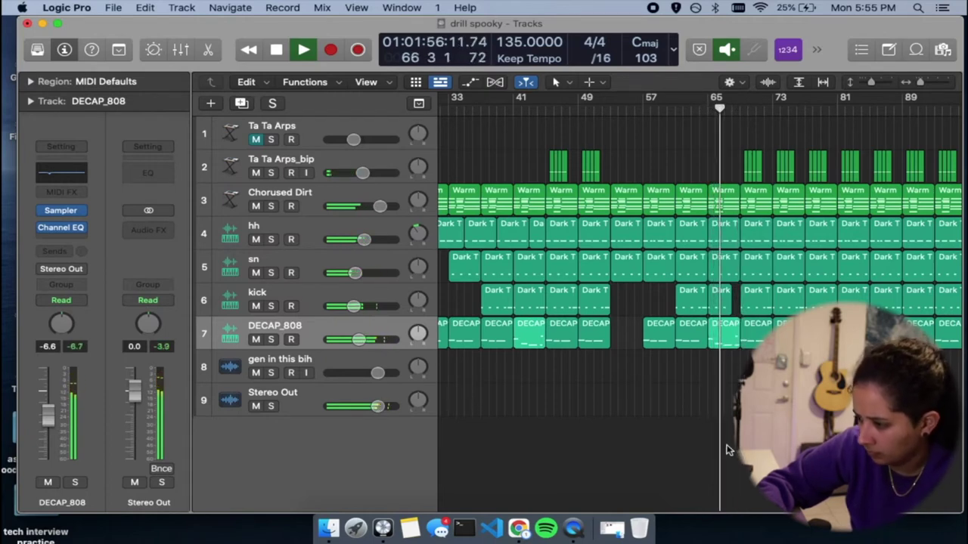
pyautogui.moveTo(735, 342); pyautogui.dragTo(738, 377)
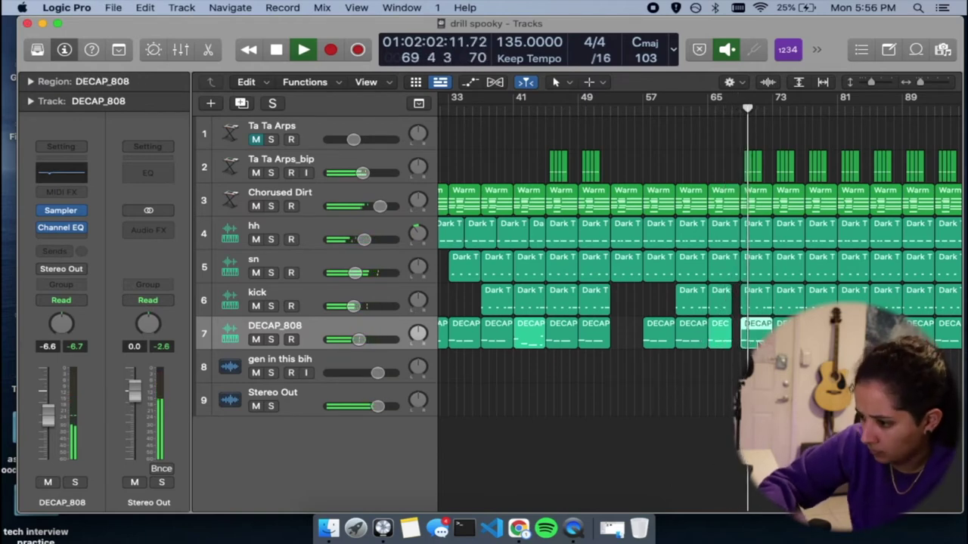
# - Replace the DECAP_808 regions at bars 73, 81 and 89 with copies of the transition region from bar 41
pyautogui.moveTo(522, 338); pyautogui.dragTo(747, 336)
pyautogui.hscroll(3, 747, 336)
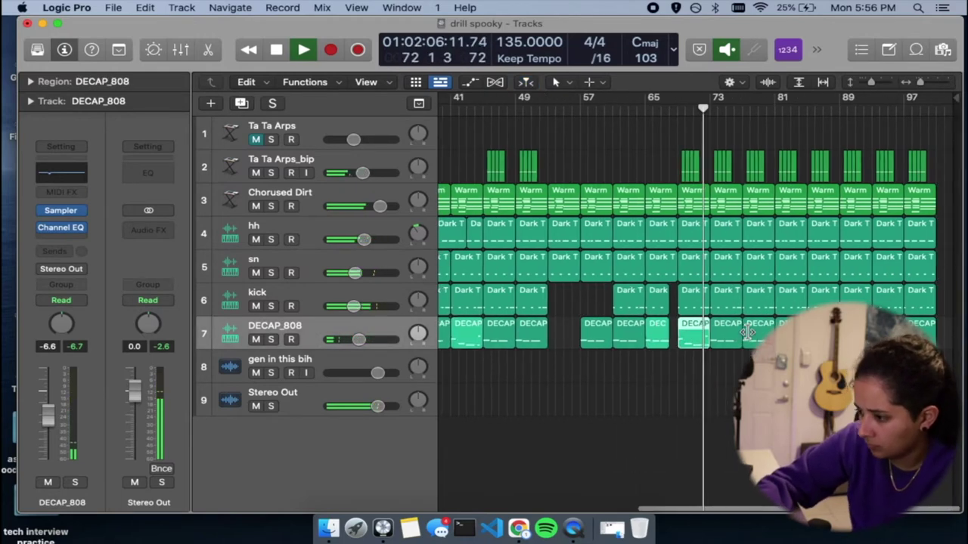
pyautogui.click(760, 335)
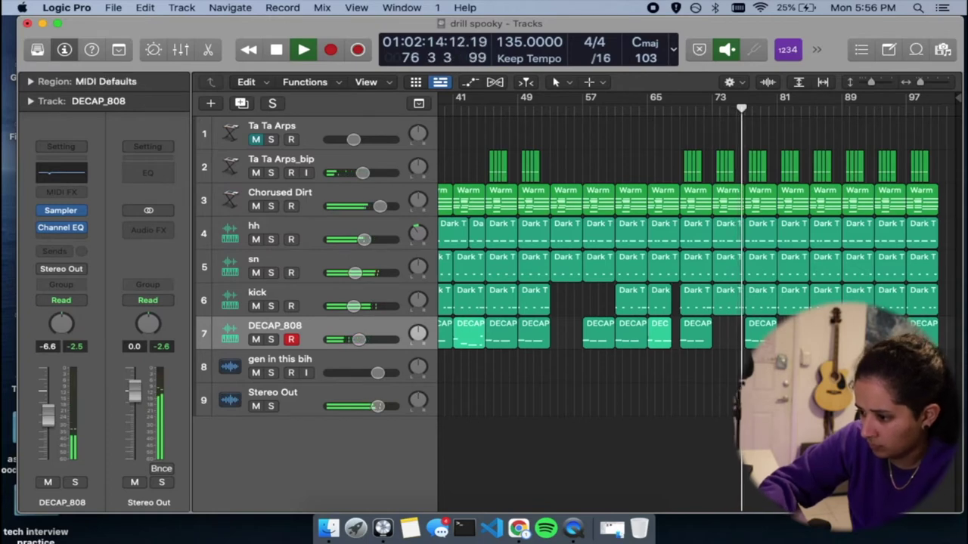
pyautogui.moveTo(469, 338); pyautogui.dragTo(860, 331)
pyautogui.moveTo(760, 330)
pyautogui.mouseDown()
pyautogui.moveTo(725, 328)
pyautogui.moveTo(746, 342)
pyautogui.mouseUp()
pyautogui.press('space')
# - Review the placement of the DECAP_808 transition regions across the arrangement, from bar 17 through the final section
pyautogui.hscroll(-4, 745, 342)
pyautogui.hscroll(-10, 593, 349)
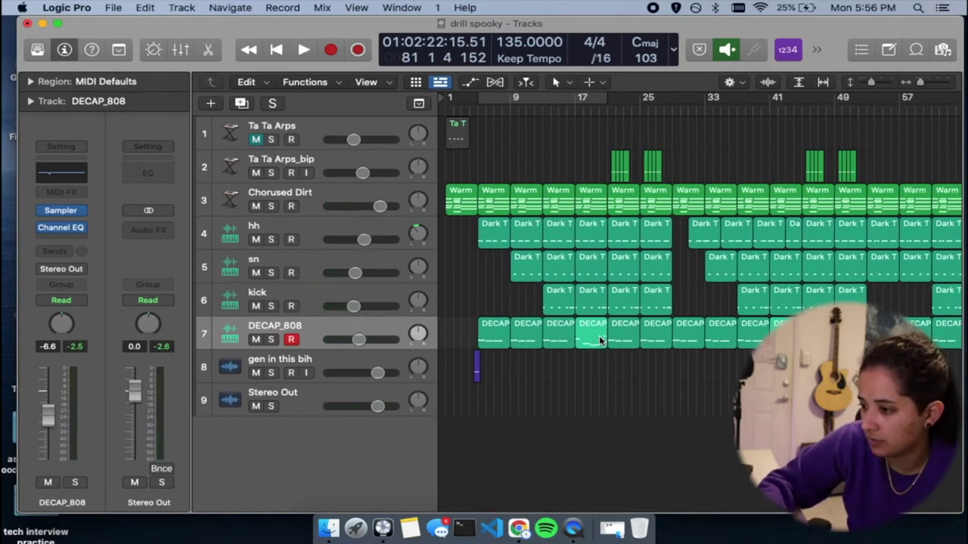
pyautogui.hscroll(3, 599, 335)
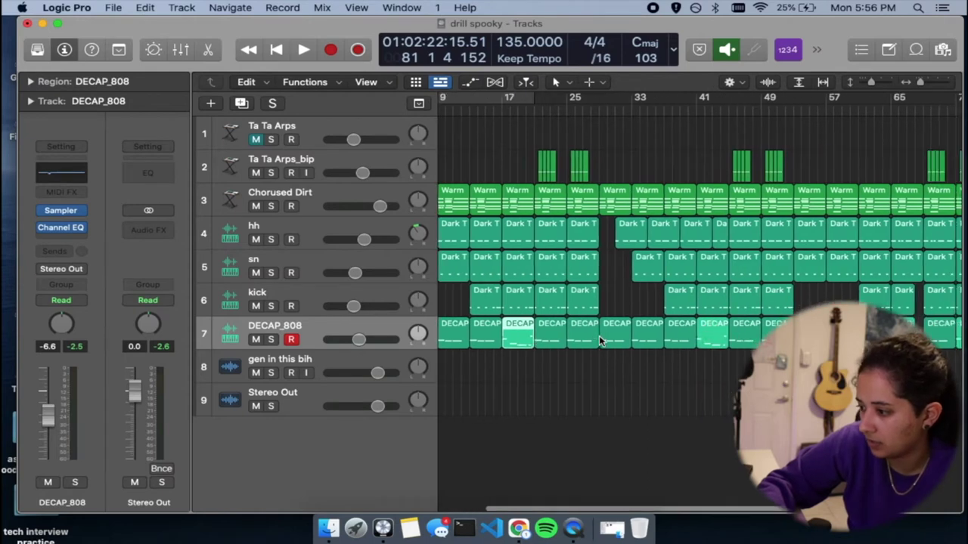
pyautogui.click(713, 337)
pyautogui.hscroll(2, 713, 338)
pyautogui.hscroll(6, 713, 337)
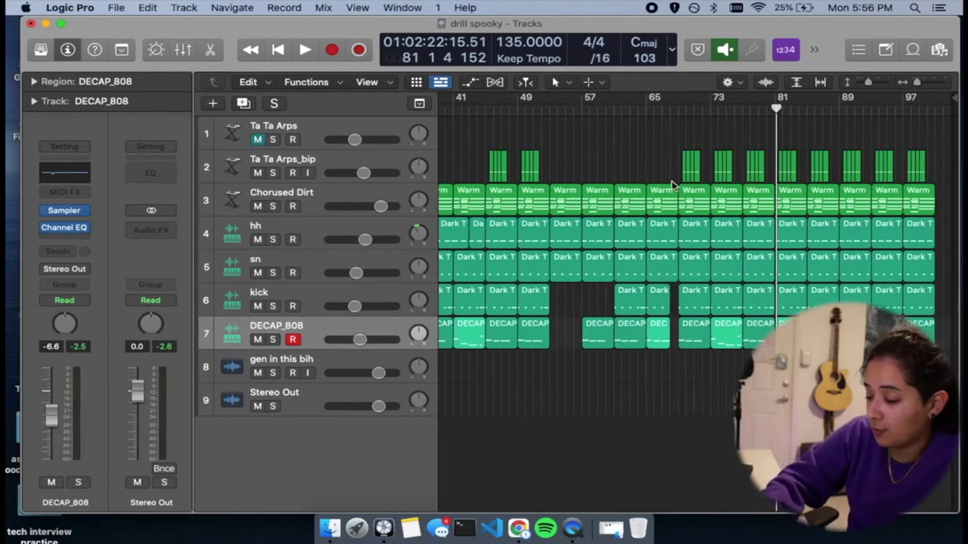
pyautogui.moveTo(681, 136); pyautogui.dragTo(951, 373)
pyautogui.click(726, 376)
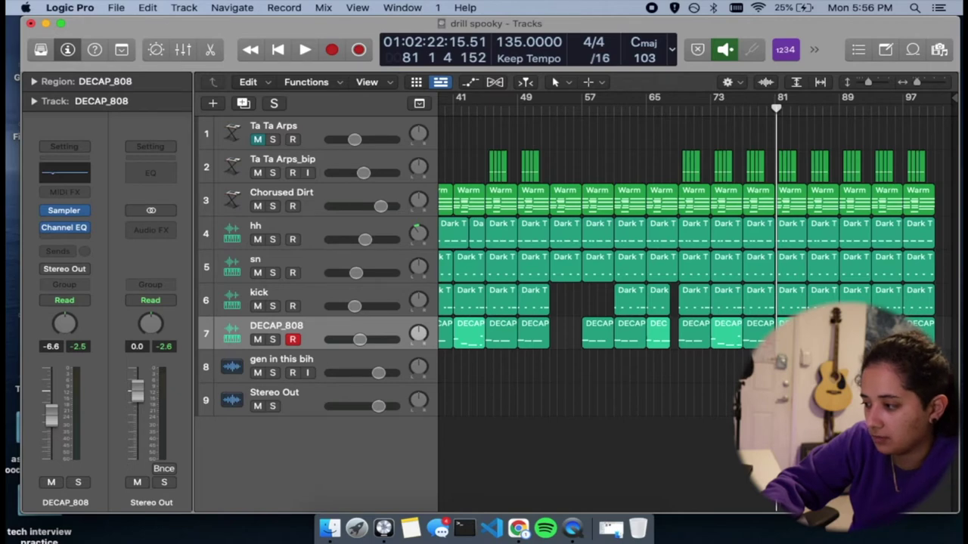
# - Select the regions in the last four bars and listen to the ending from bar 97
pyautogui.click(900, 108)
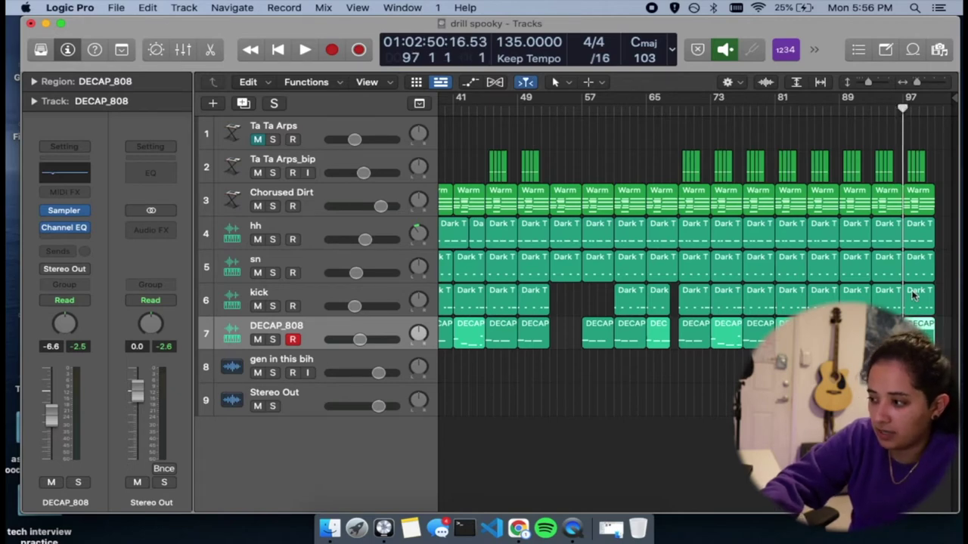
pyautogui.moveTo(917, 288); pyautogui.dragTo(913, 128)
pyautogui.moveTo(942, 355); pyautogui.dragTo(891, 130)
pyautogui.click(938, 363)
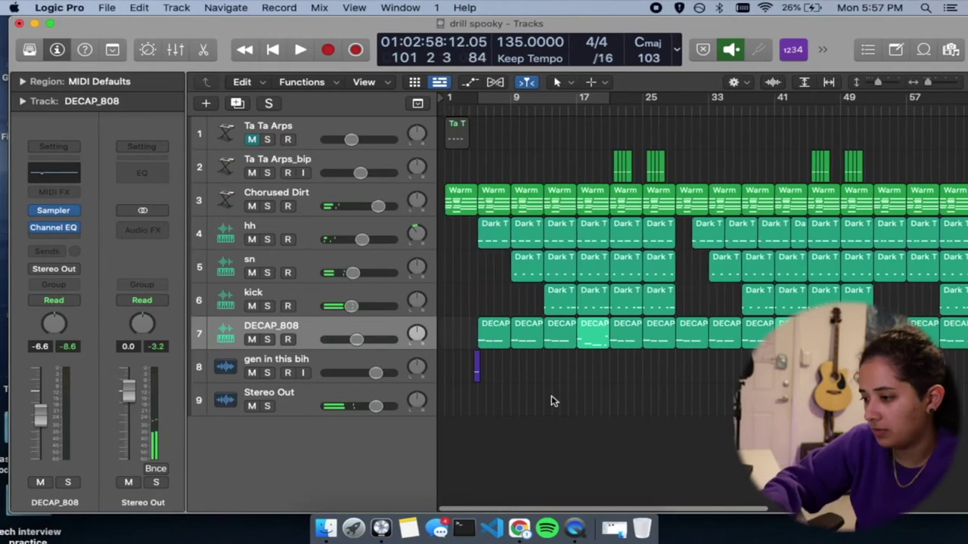
# - Play from bar 21 and select the hh track to listen to its hi-hat pattern against the other tracks
pyautogui.click(612, 112)
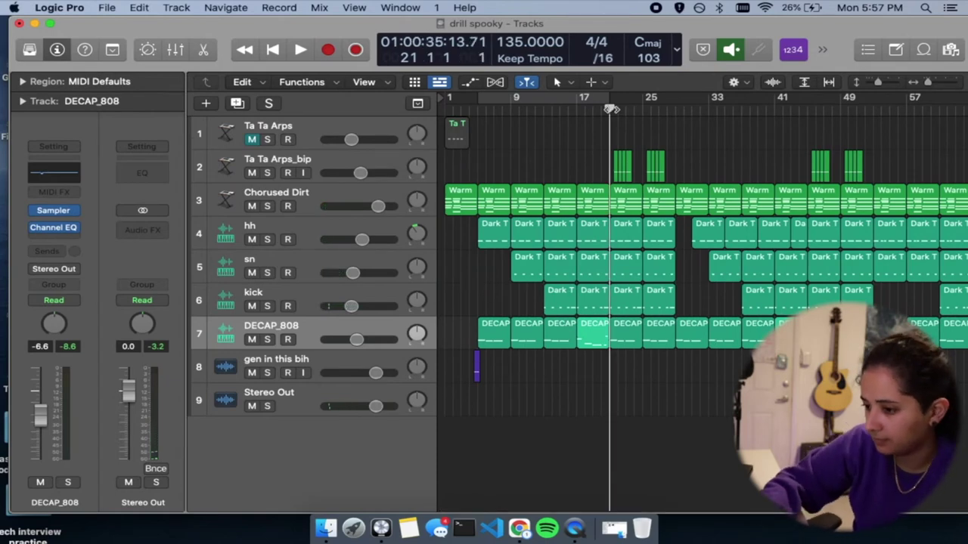
pyautogui.press('space')
pyautogui.press('super+Right')
pyautogui.press('super+Right')
pyautogui.press('super+Right')
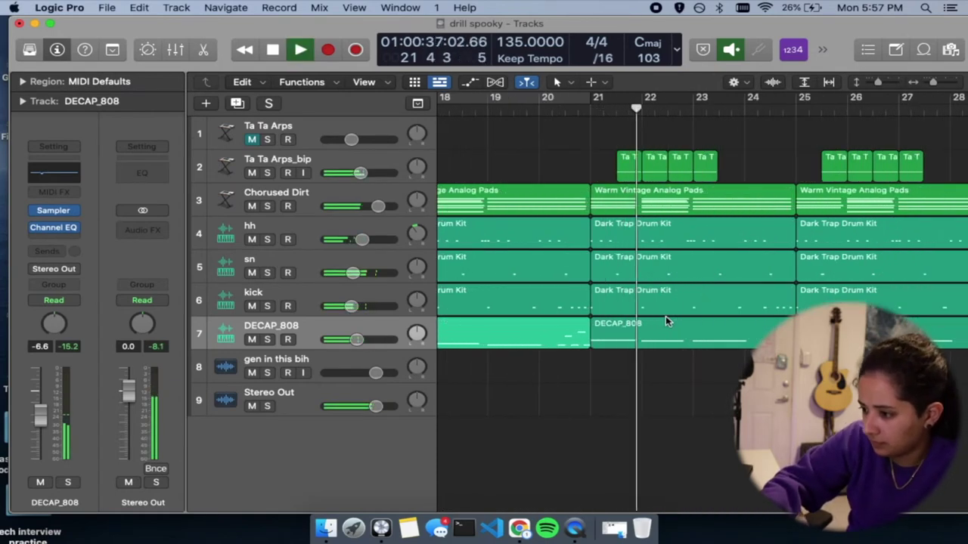
pyautogui.click(632, 230)
pyautogui.click(325, 227)
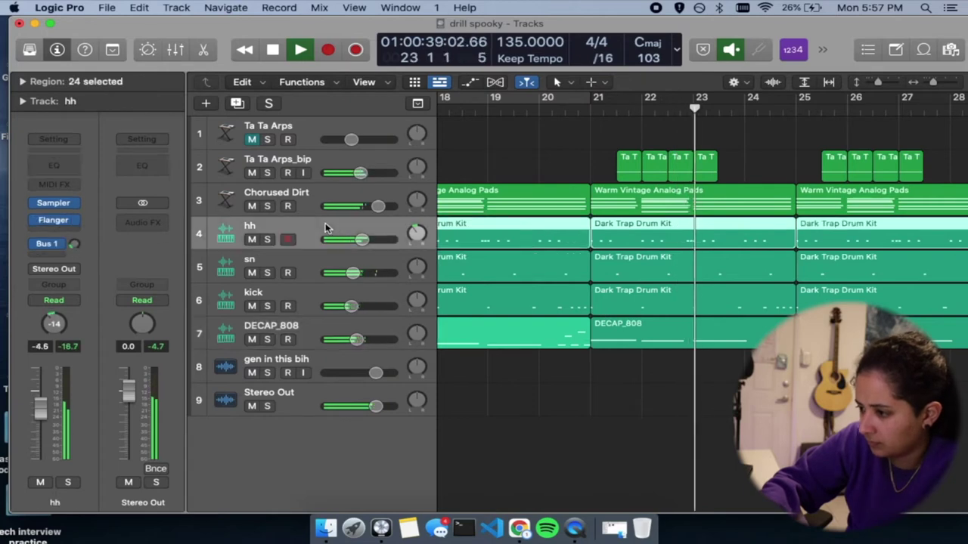
pyautogui.press('super+Left')
pyautogui.press('super+Left')
pyautogui.press('super+Left')
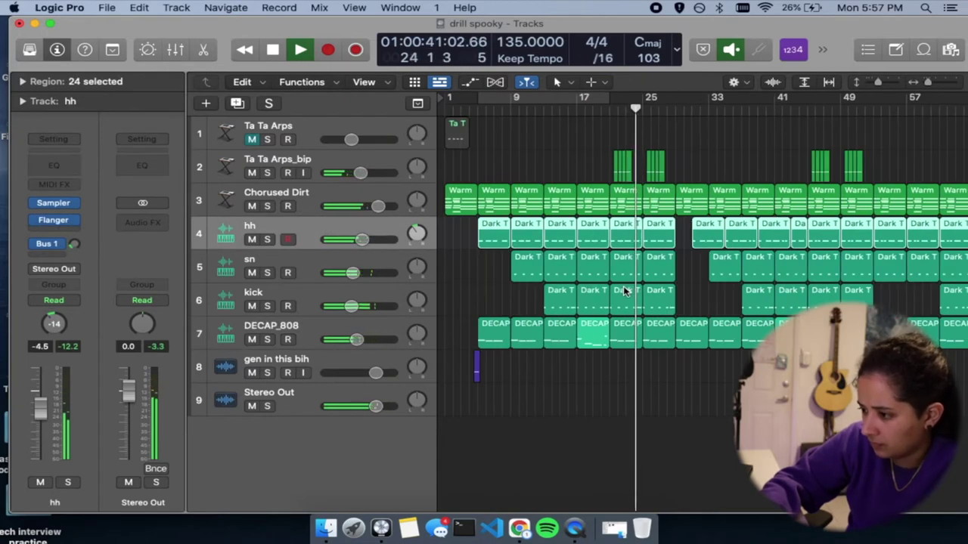
pyautogui.hscroll(2, 623, 285)
pyautogui.click(633, 274)
pyautogui.hscroll(1, 633, 274)
pyautogui.press('space')
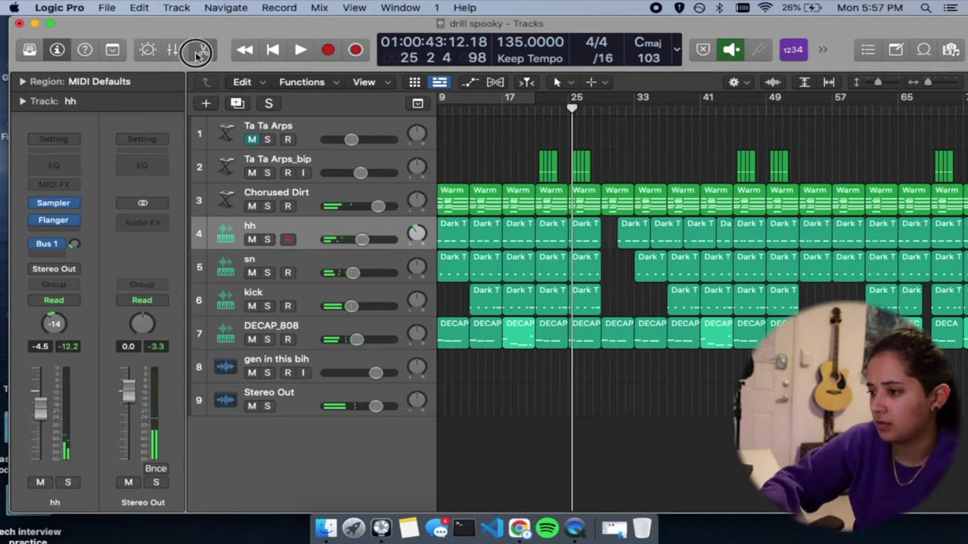
# - Open the hh region at bar 21 in the Piano Roll, with the Inspector hidden and the window in full screen
pyautogui.click(202, 51)
pyautogui.click(537, 95)
pyautogui.click(554, 237)
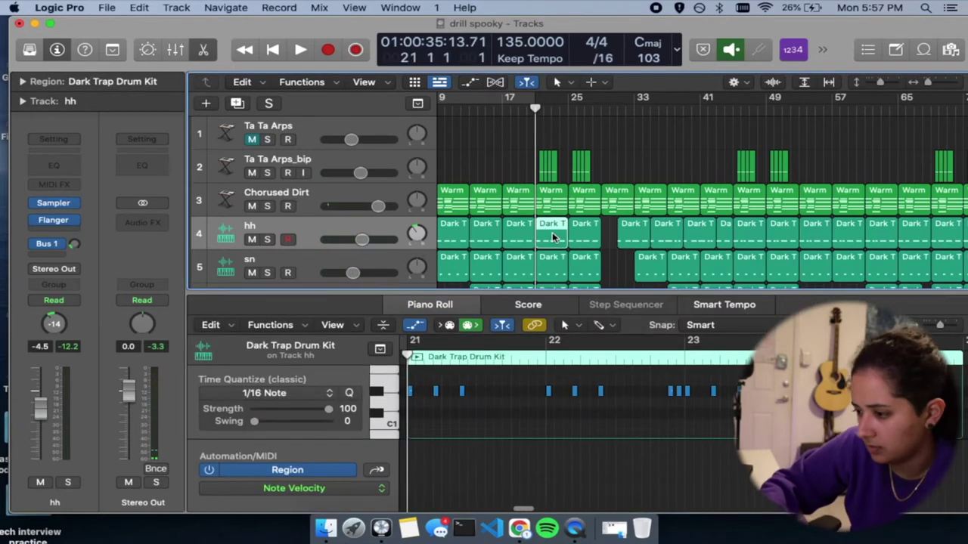
pyautogui.click(57, 50)
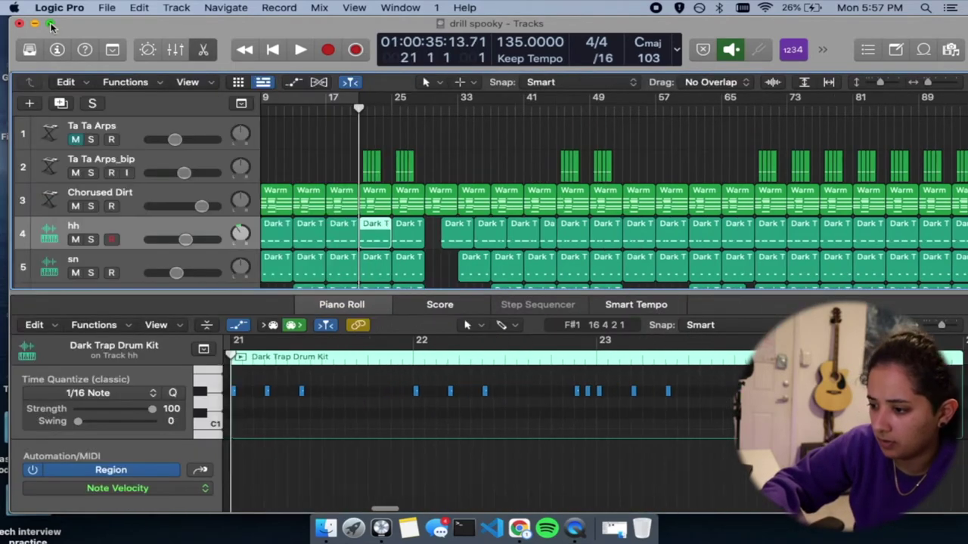
pyautogui.click(50, 23)
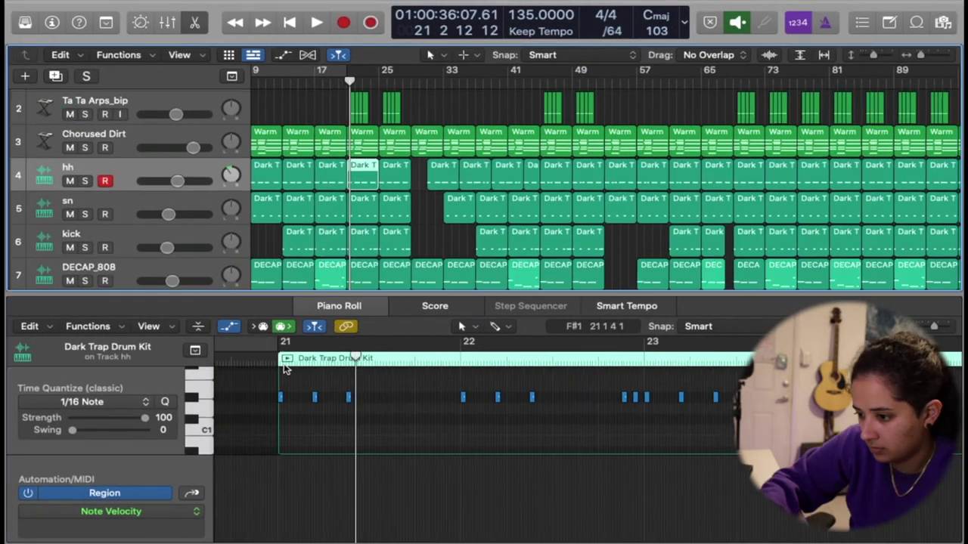
# - Set the project's grid division to /32
pyautogui.click(614, 31)
pyautogui.scroll(3, 616, 22)
pyautogui.click(620, 81)
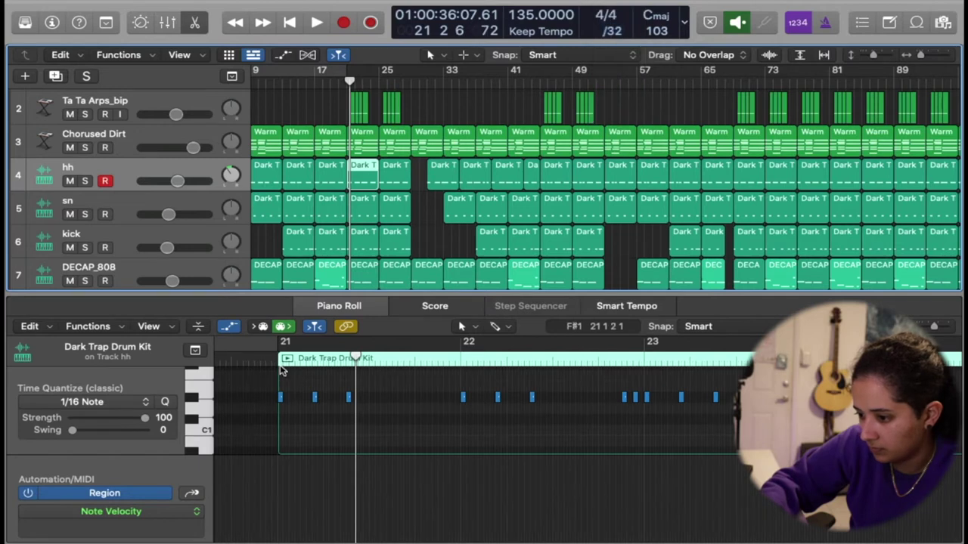
# - Play the hh region from bar 21 and add a hi-hat note on the third hit of that bar
pyautogui.click(280, 367)
pyautogui.press('space')
pyautogui.press('super+Right')
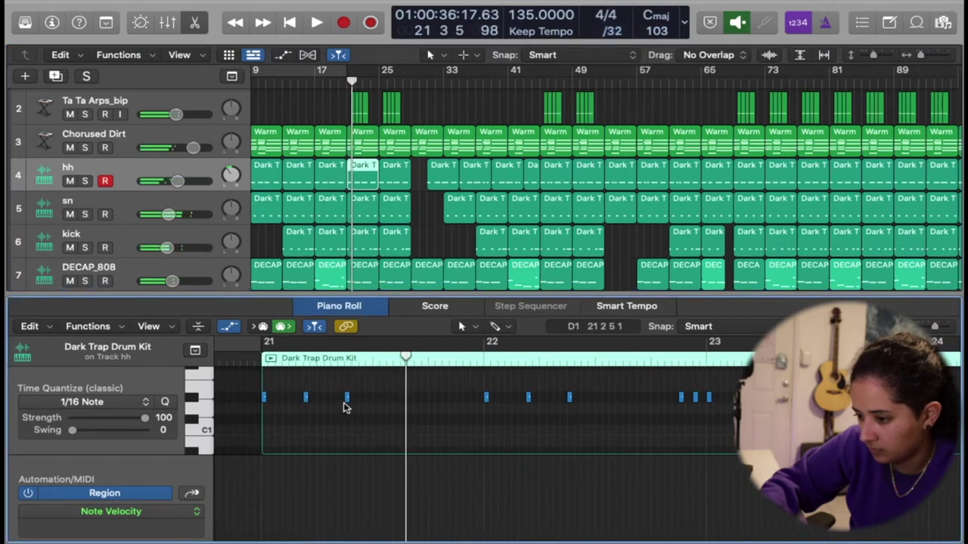
pyautogui.click(354, 399)
pyautogui.moveTo(378, 399); pyautogui.dragTo(355, 400)
pyautogui.press('space')
pyautogui.press('space')
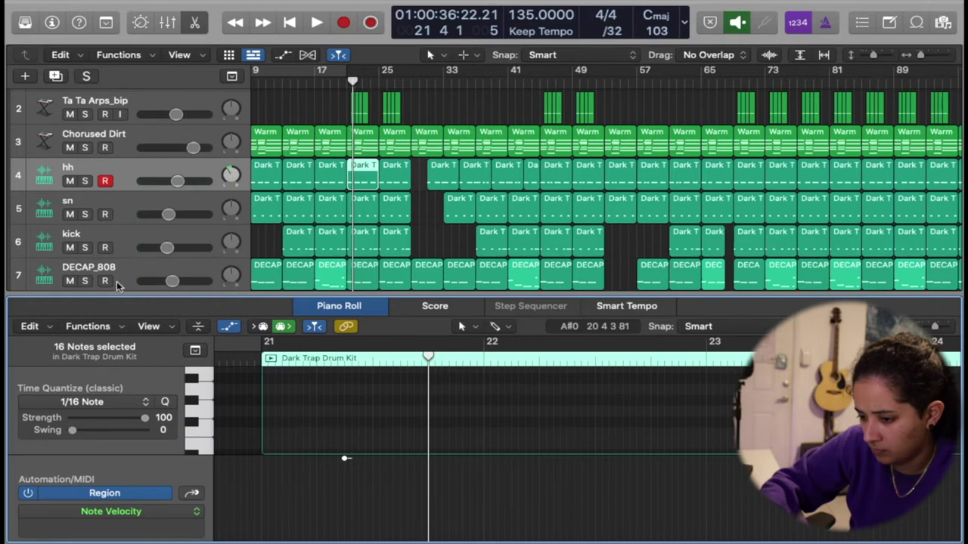
# - Enlarge the Piano Roll and raise the velocity of the selected hi-hat notes to 127
pyautogui.moveTo(118, 294); pyautogui.dragTo(125, 107)
pyautogui.moveTo(50, 344); pyautogui.dragTo(161, 341)
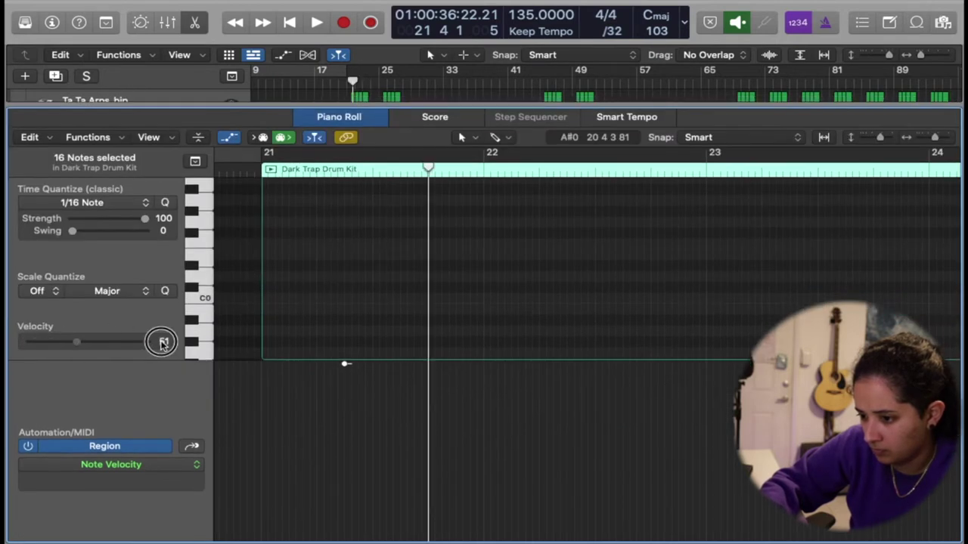
pyautogui.scroll(5, 350, 227)
pyautogui.press('space')
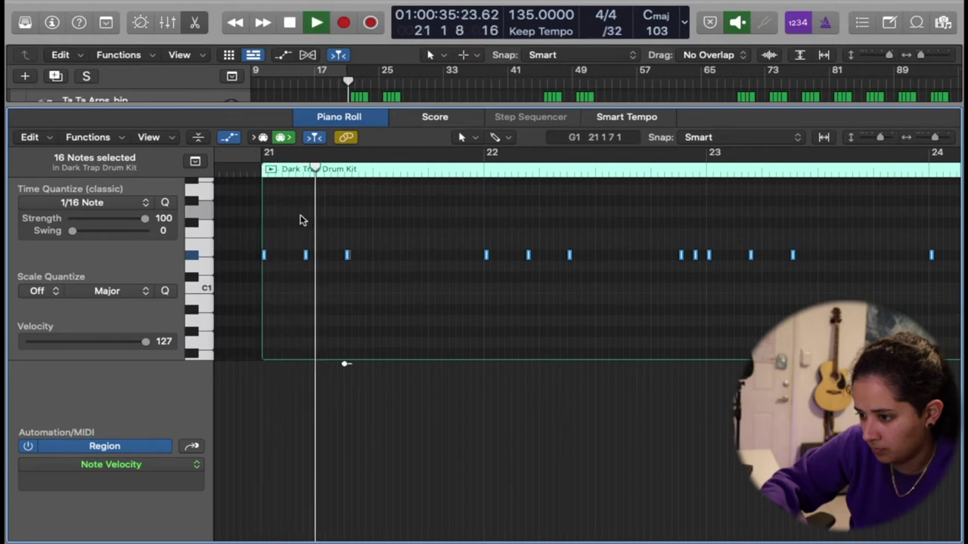
# - Place a hi-hat note a 1/32 step after the third hit of bar 21 and listen to the double hit
pyautogui.press('space')
pyautogui.press('super+Right')
pyautogui.press('super+Right')
pyautogui.press('super+Right')
pyautogui.press('super+Right')
pyautogui.press('super+Right')
pyautogui.hscroll(-10, 357, 232)
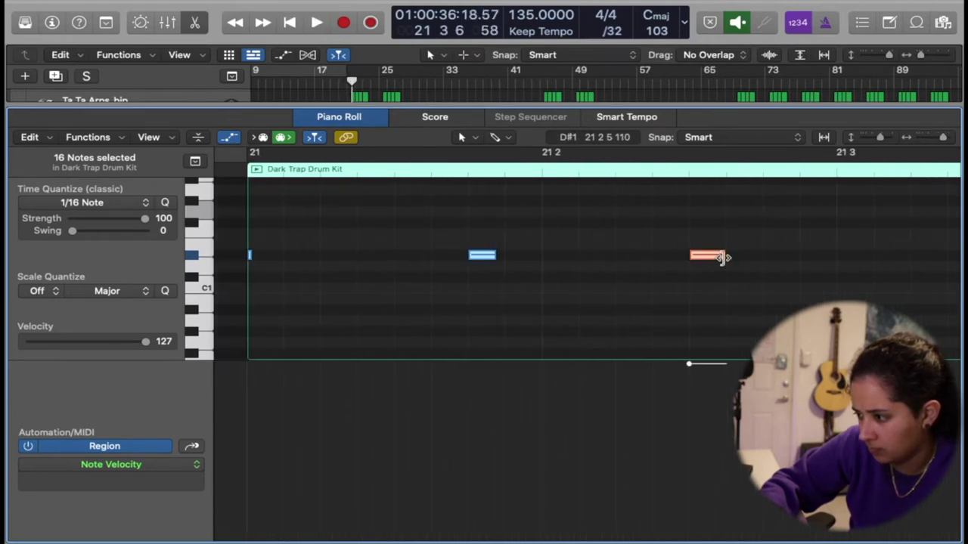
pyautogui.moveTo(712, 258); pyautogui.dragTo(744, 263)
pyautogui.press('space')
pyautogui.scroll(-5, 598, 308)
pyautogui.hscroll(3, 372, 307)
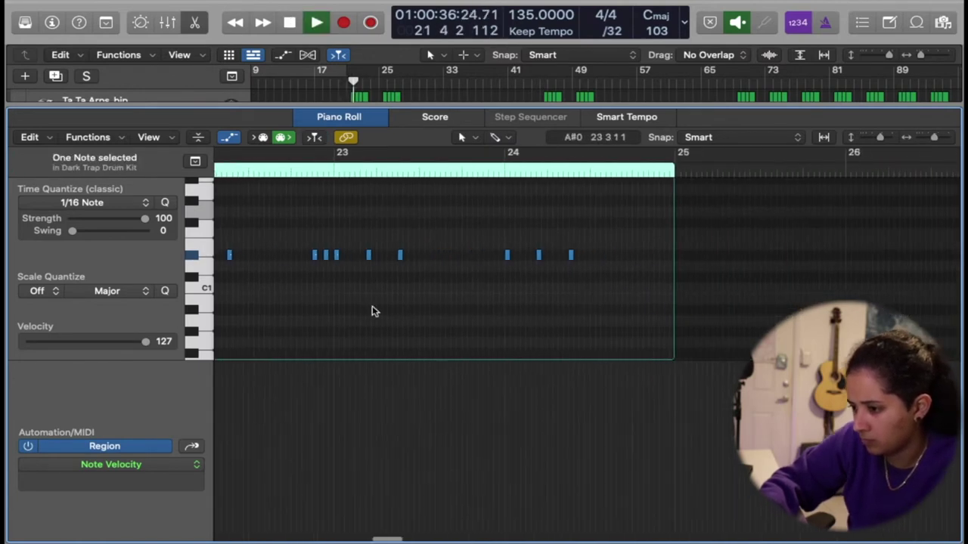
pyautogui.hscroll(-5, 372, 307)
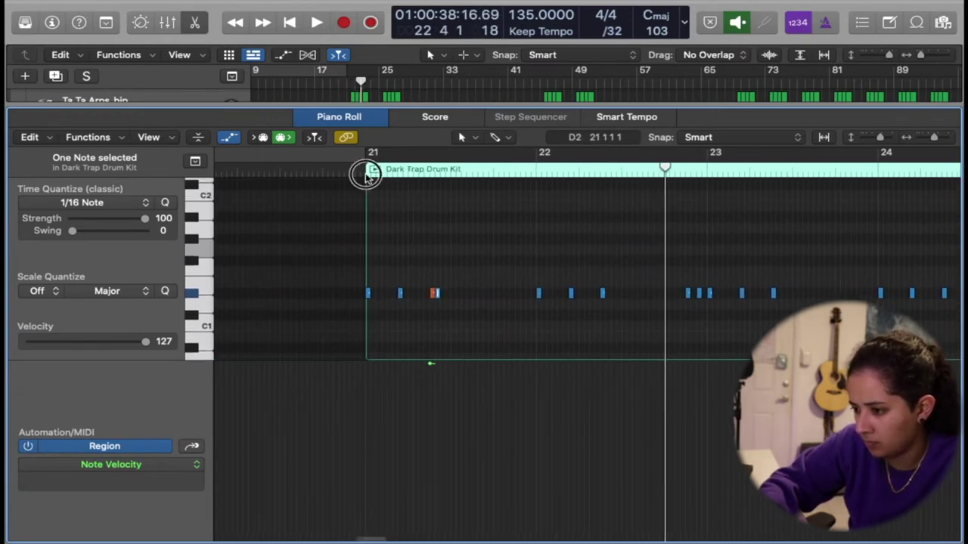
pyautogui.press('space')
pyautogui.scroll(4, 431, 259)
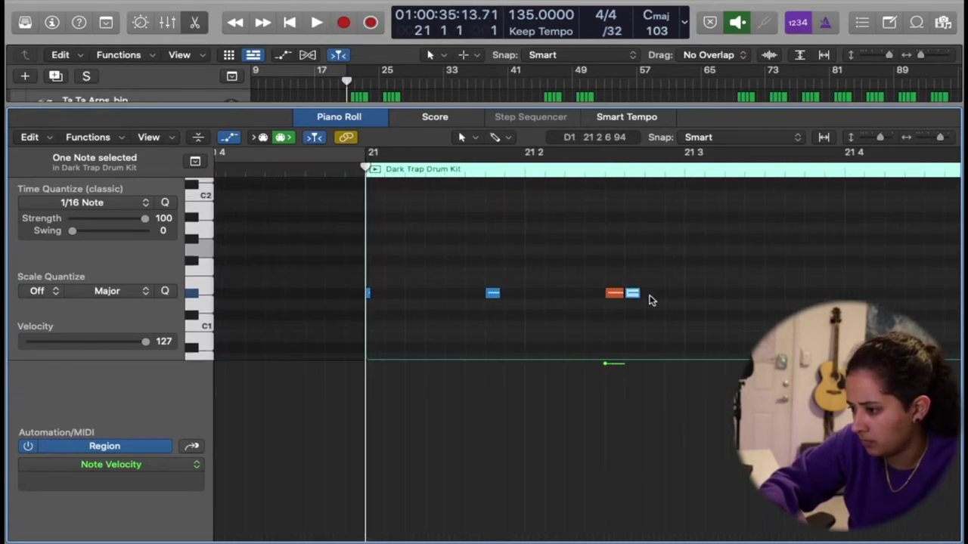
# - Try an extra hi-hat note near the end of beat 2 in bar 21 while playing the region
pyautogui.press('space')
pyautogui.keyDown('super'); pyautogui.click(672, 293); pyautogui.keyUp('super')
pyautogui.hscroll(1, 441, 289)
pyautogui.press('space')
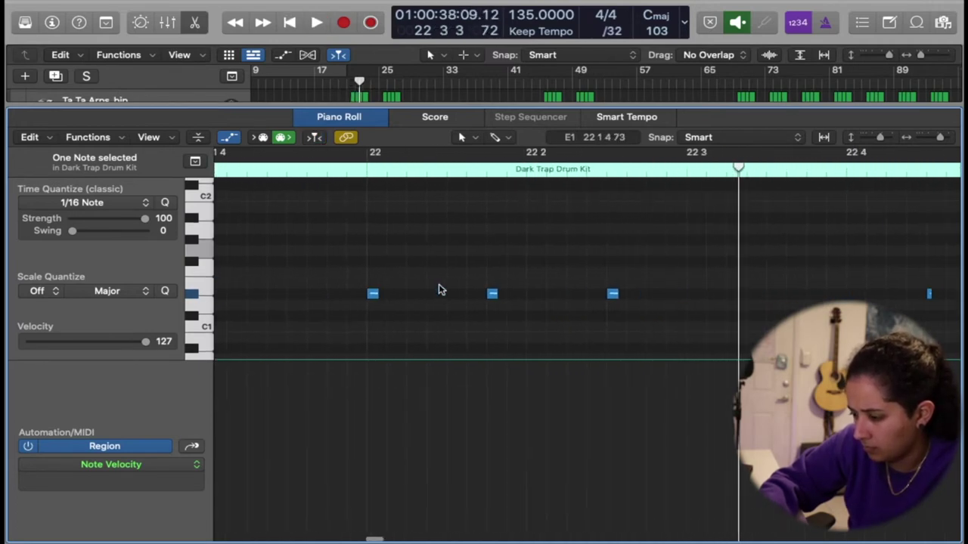
pyautogui.hscroll(-5, 441, 290)
pyautogui.hscroll(-2, 441, 290)
pyautogui.press('space')
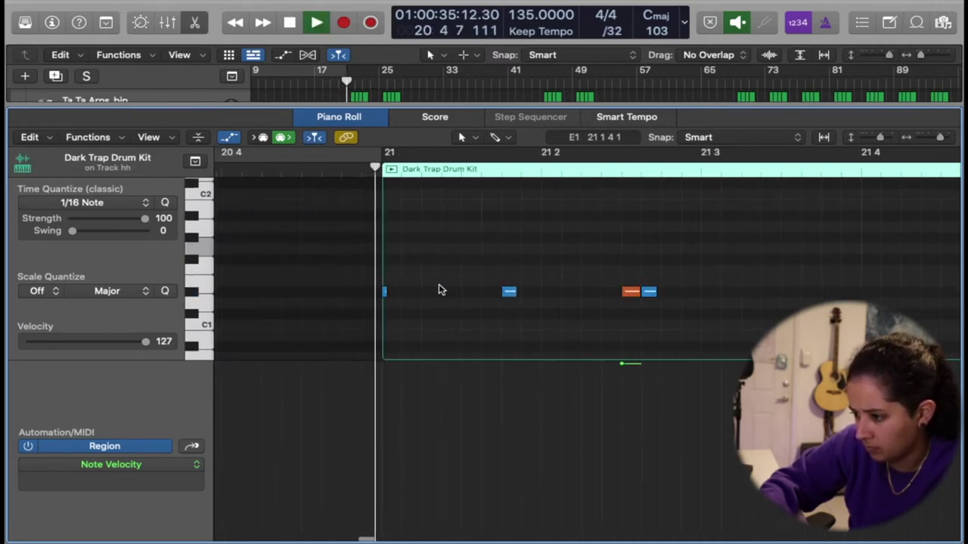
# - Add a hi-hat note halfway through beat 4 of bar 21 and replay the pattern from the bar's start
pyautogui.press('space')
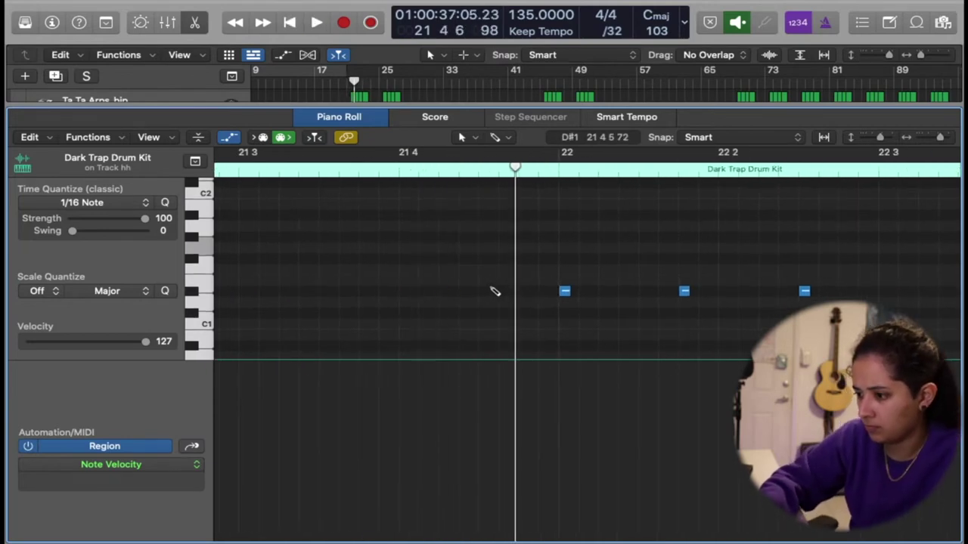
pyautogui.press('space')
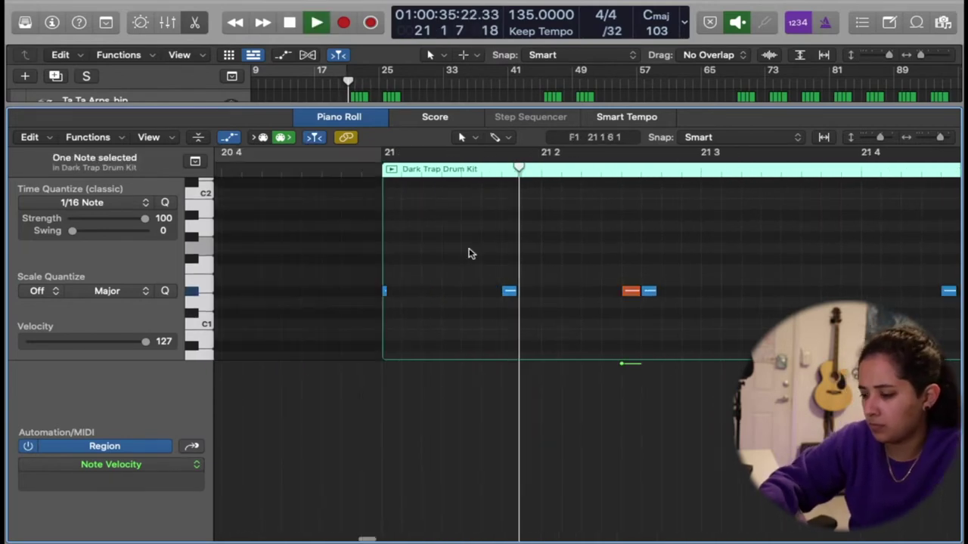
pyautogui.click(462, 242)
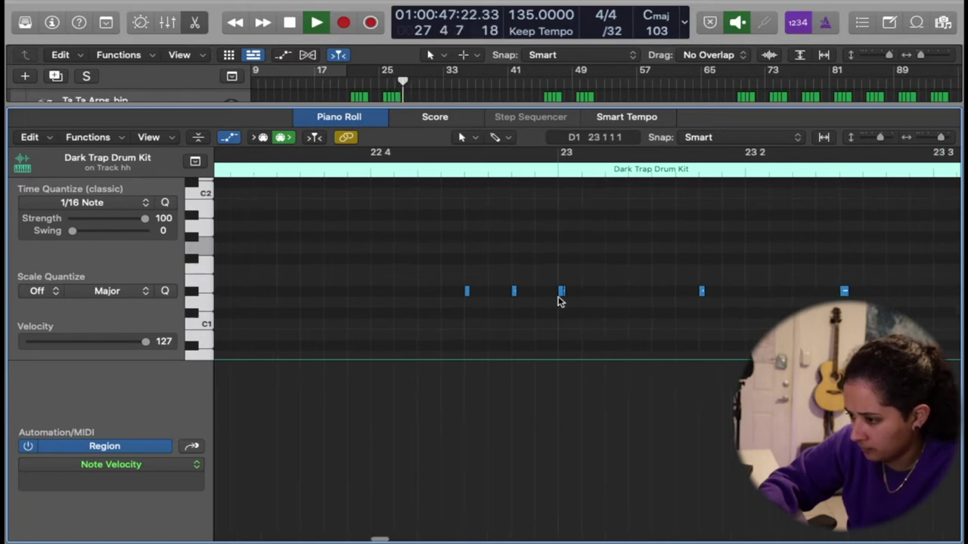
# - Set the grid division to /64 and build a three-note hi-hat roll at the start of bar 23
pyautogui.click(564, 298)
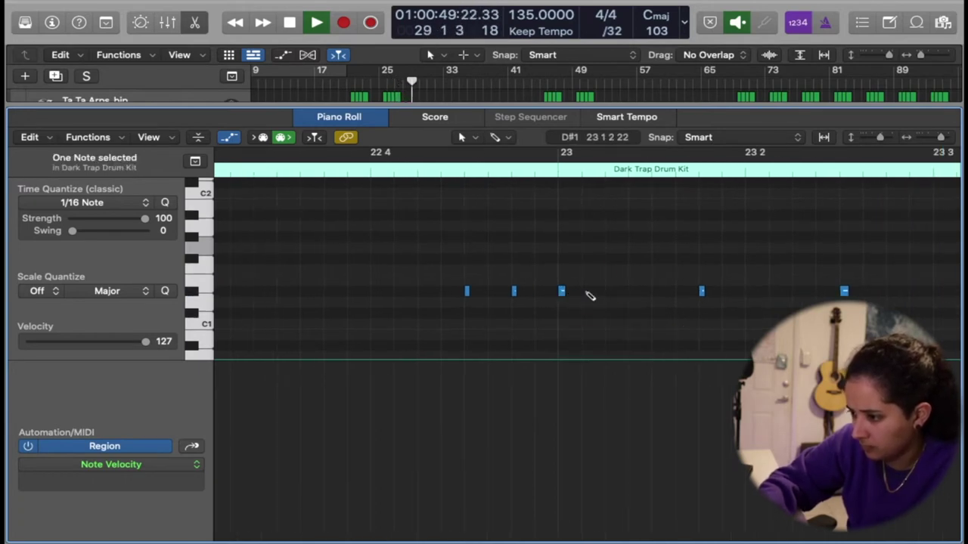
pyautogui.click(614, 31)
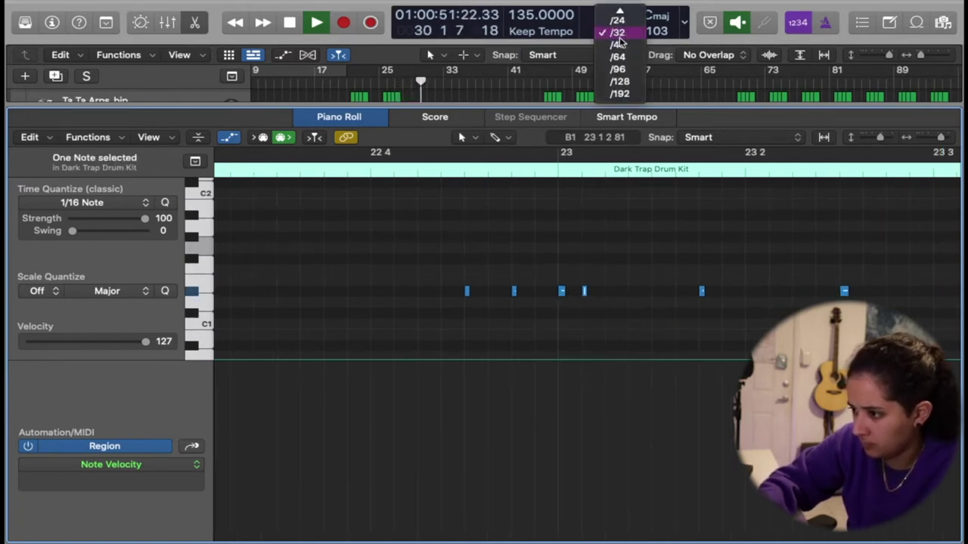
pyautogui.click(619, 57)
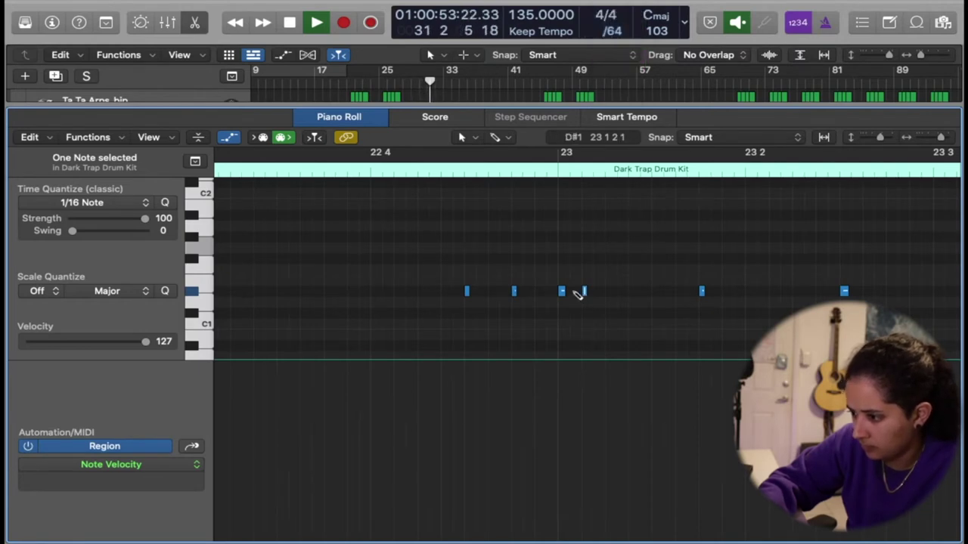
pyautogui.press('space')
pyautogui.scroll(-5, 592, 328)
pyautogui.hscroll(3, 592, 329)
pyautogui.scroll(5, 512, 201)
pyautogui.hscroll(3, 512, 202)
pyautogui.scroll(-5, 512, 201)
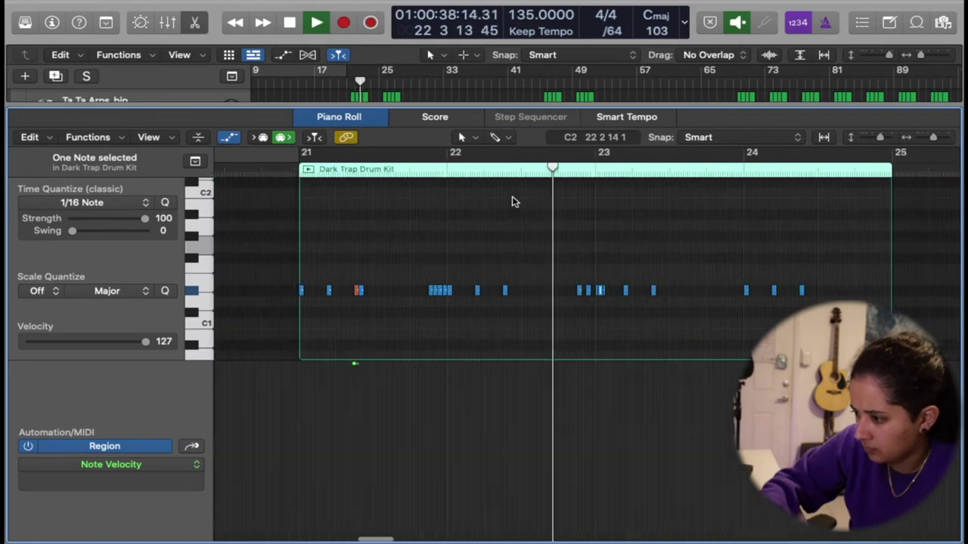
# - Add 1/64 hi-hat notes after the first two hits of bar 24 to form four-note rolls, and play from bar 24
pyautogui.hscroll(2, 512, 201)
pyautogui.scroll(3, 584, 232)
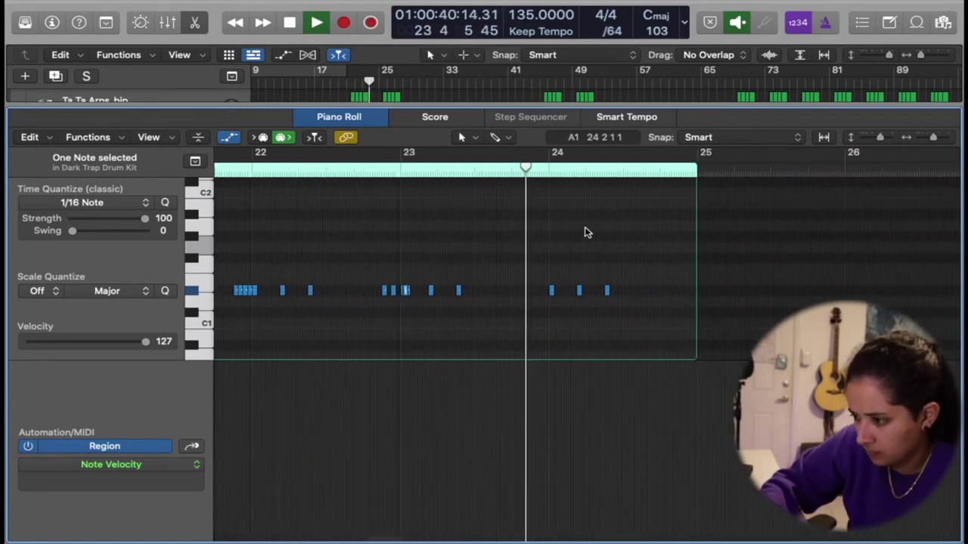
pyautogui.scroll(2, 586, 233)
pyautogui.press('space')
pyautogui.scroll(3, 488, 287)
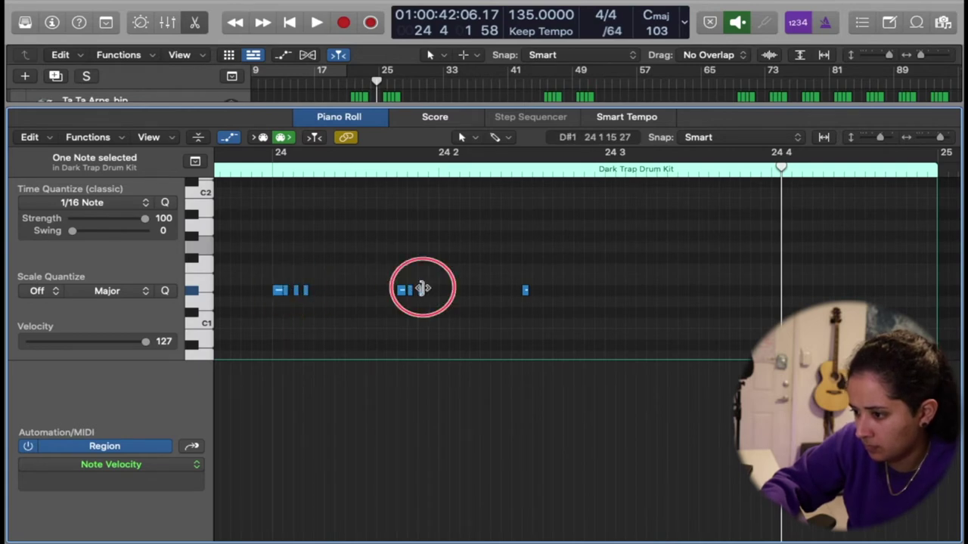
pyautogui.click(274, 173)
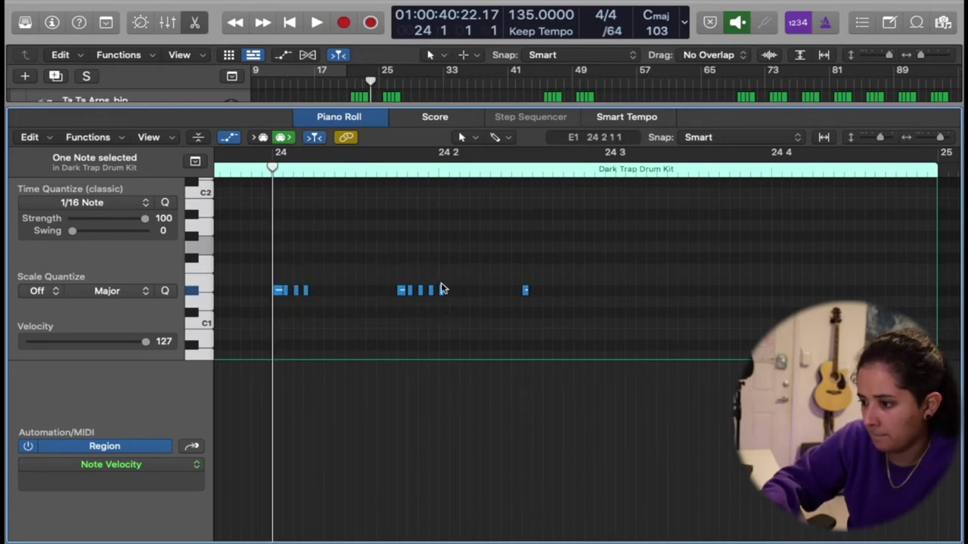
pyautogui.press('space')
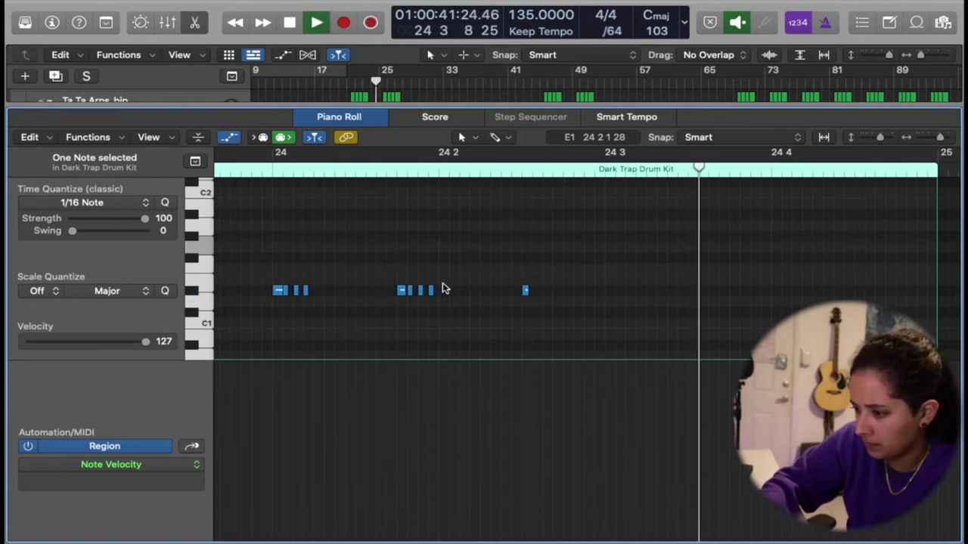
# - Try a matching 1/64 roll on the third hi-hat hit of bar 24 during playback
pyautogui.hscroll(-10, 539, 302)
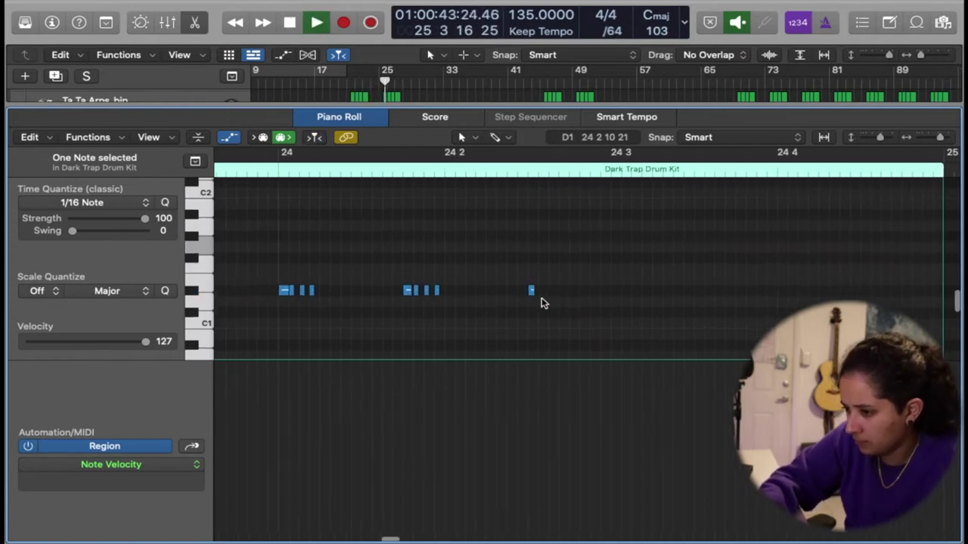
pyautogui.press('super+Left')
pyautogui.press('super+Left')
pyautogui.press('super+Left')
pyautogui.press('super+Left')
pyautogui.press('super+Left')
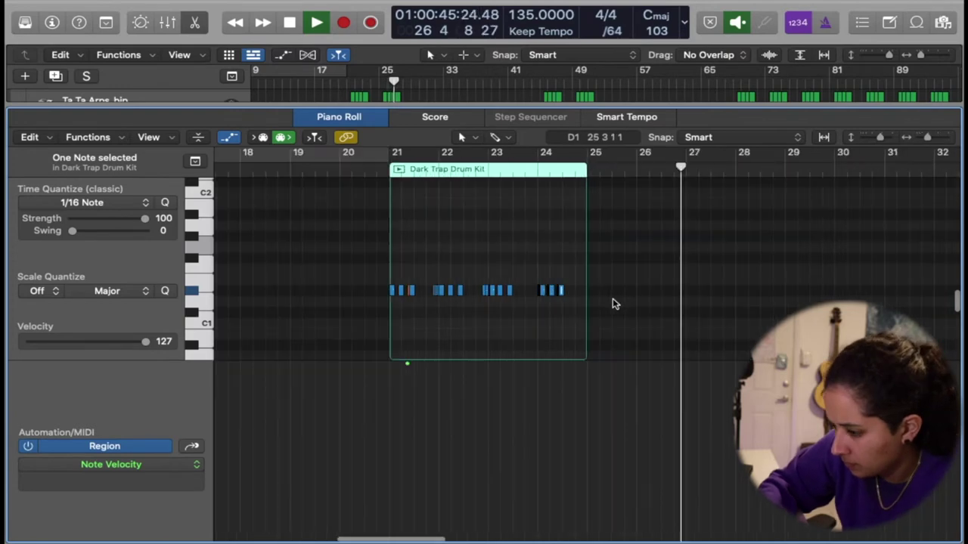
pyautogui.click(538, 225)
# - Play the hi-hat region from bar 21 and follow the new rolls through bar 24
pyautogui.click(392, 171)
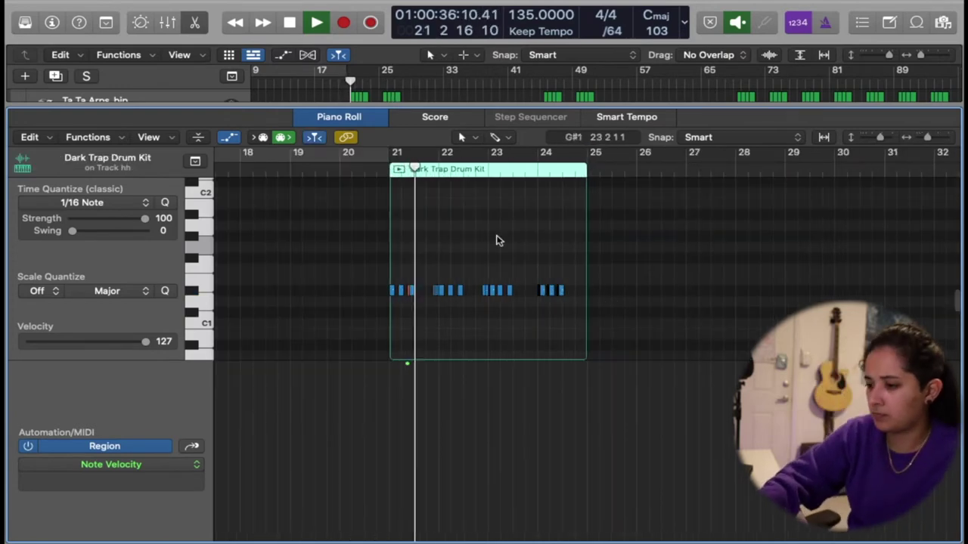
pyautogui.scroll(4, 466, 229)
pyautogui.scroll(3, 467, 228)
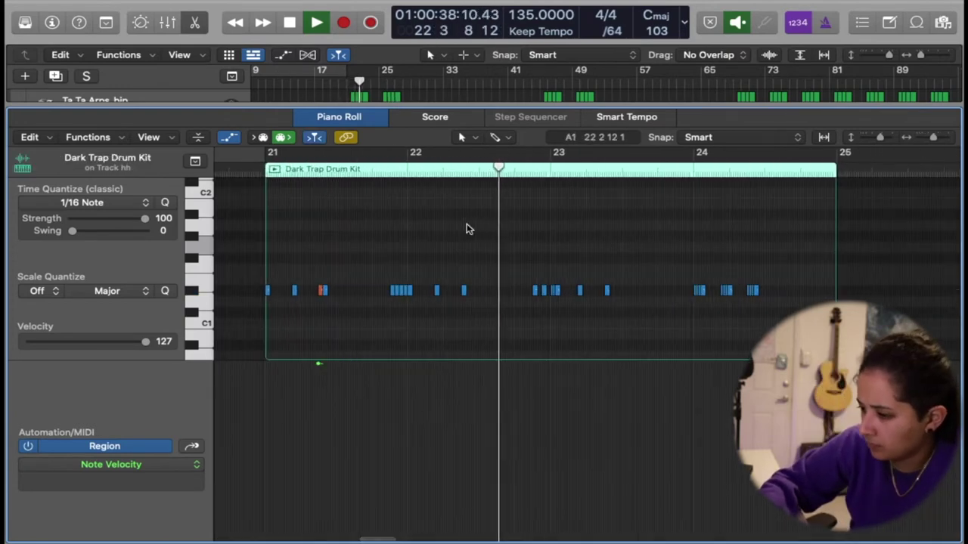
pyautogui.scroll(2, 467, 228)
pyautogui.scroll(2, 467, 228)
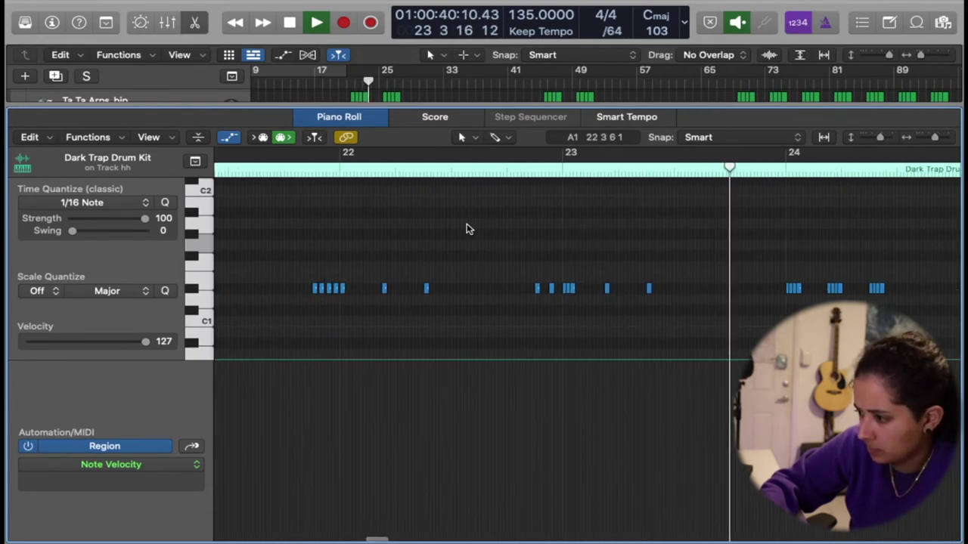
# - Remove the extra 1/64 notes from the first and third hi-hat hits of bar 24
pyautogui.scroll(3, 725, 291)
pyautogui.hscroll(-5, 725, 291)
pyautogui.hscroll(2, 725, 292)
pyautogui.hscroll(8, 724, 293)
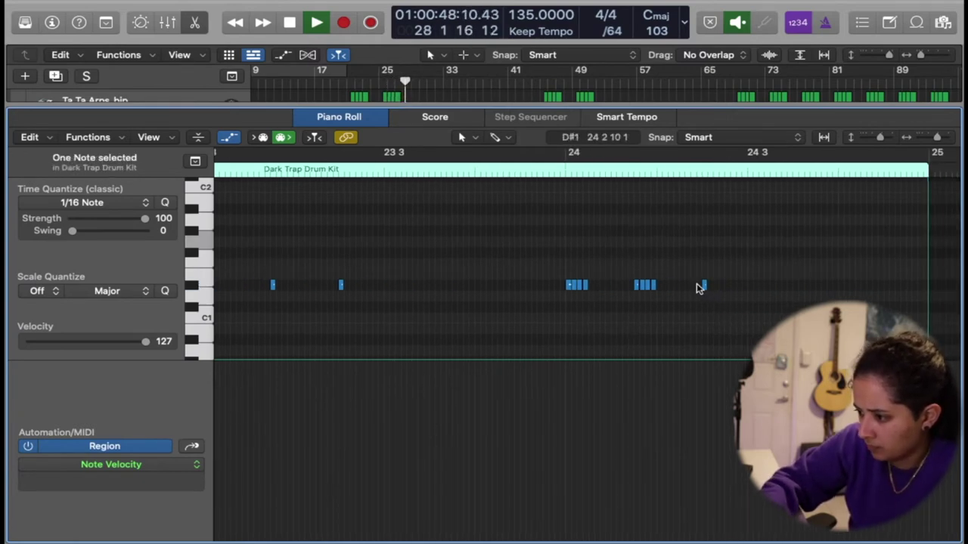
pyautogui.click(580, 287)
pyautogui.press('BackSpace')
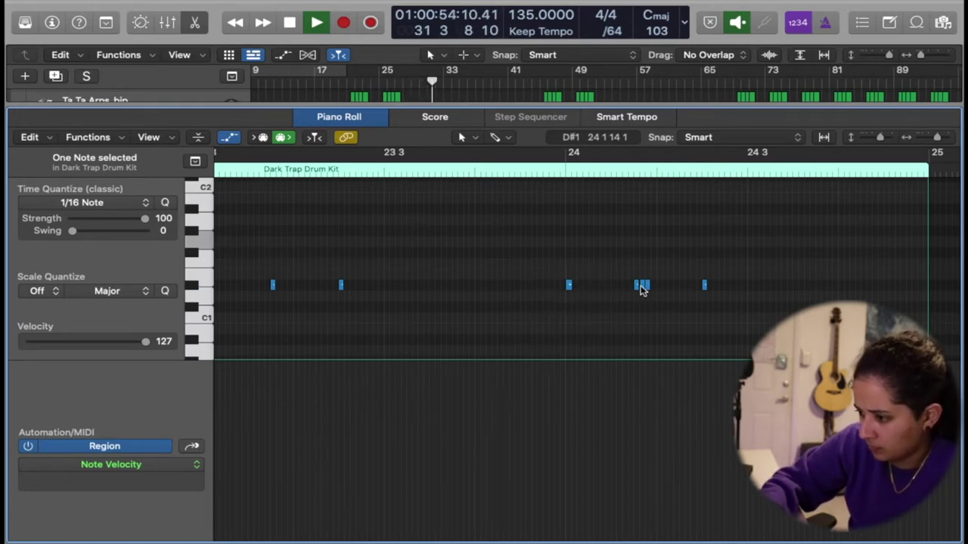
# - Replay from bar 24 and complete the four-note 1/64 roll on the bar's second hi-hat hit
pyautogui.click(565, 171)
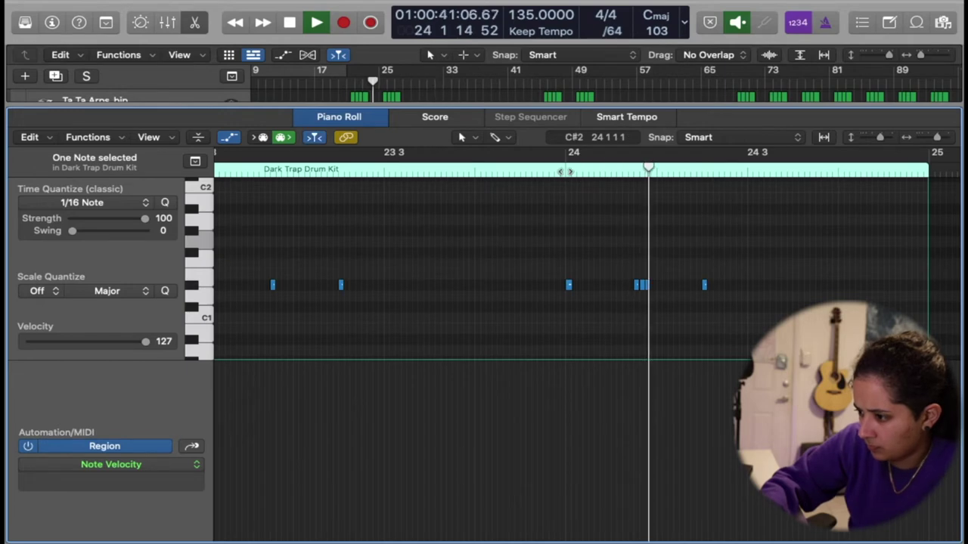
pyautogui.keyDown('super'); pyautogui.click(655, 287); pyautogui.keyUp('super')
pyautogui.press('super+z')
pyautogui.hscroll(-4, 653, 286)
pyautogui.hscroll(-3, 653, 286)
pyautogui.click(463, 285)
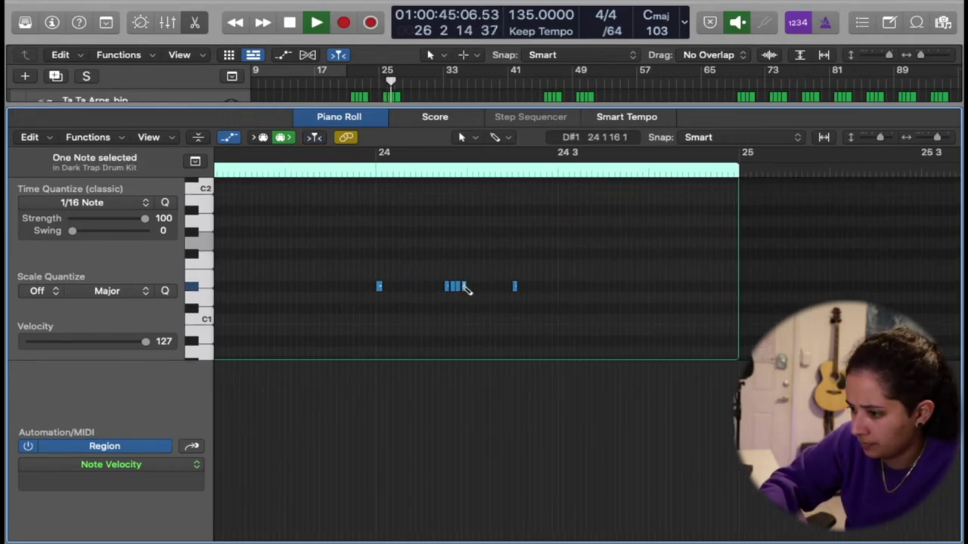
# - Replay the hi-hat region from bar 21 to review the edited pattern
pyautogui.click(382, 80)
pyautogui.hscroll(-5, 417, 273)
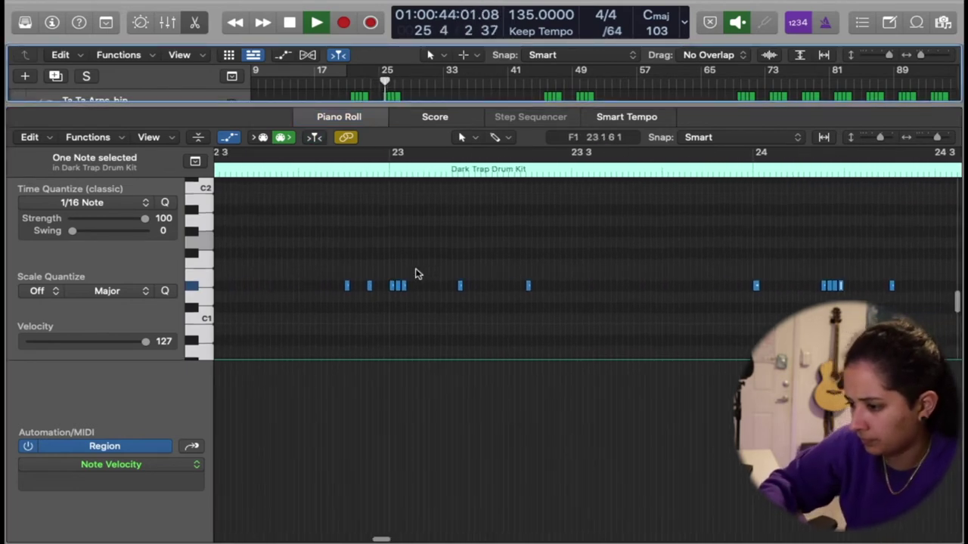
pyautogui.hscroll(-10, 417, 273)
pyautogui.click(432, 171)
pyautogui.scroll(-3, 548, 301)
pyautogui.hscroll(5, 548, 300)
pyautogui.hscroll(-15, 548, 301)
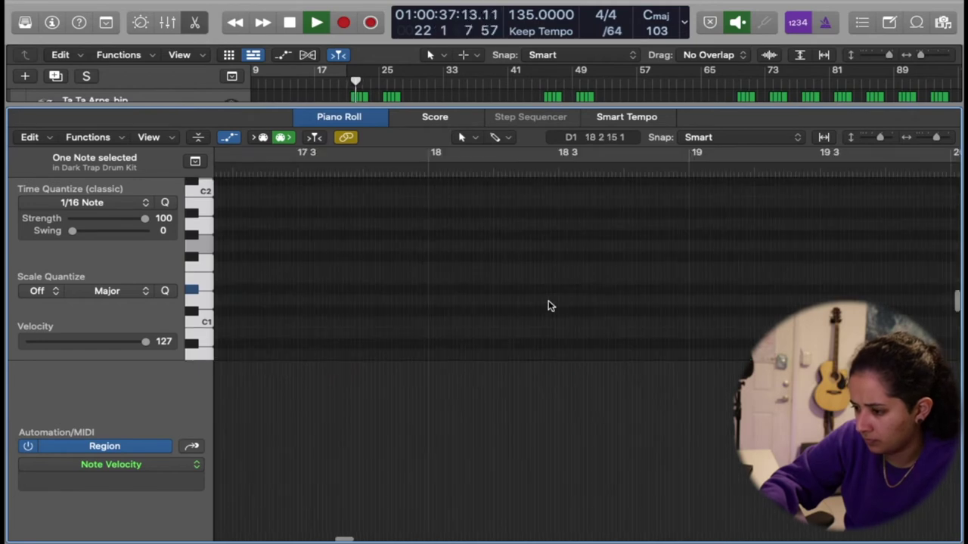
pyautogui.hscroll(-20, 550, 305)
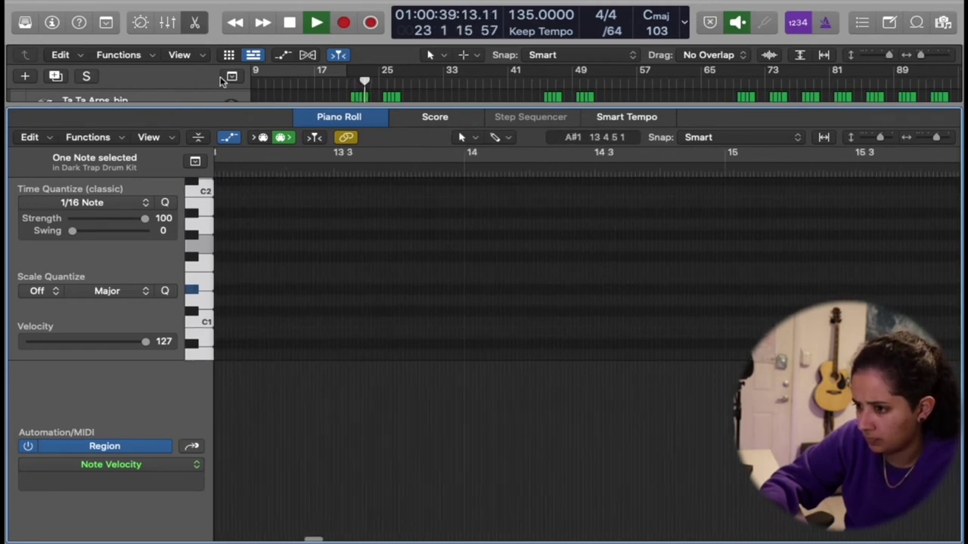
# - Resize the Piano Roll so the drum tracks stay visible above it, and restart playback at bar 21
pyautogui.moveTo(239, 101); pyautogui.dragTo(237, 340)
pyautogui.click(420, 215)
pyautogui.click(363, 164)
pyautogui.doubleClick(346, 82)
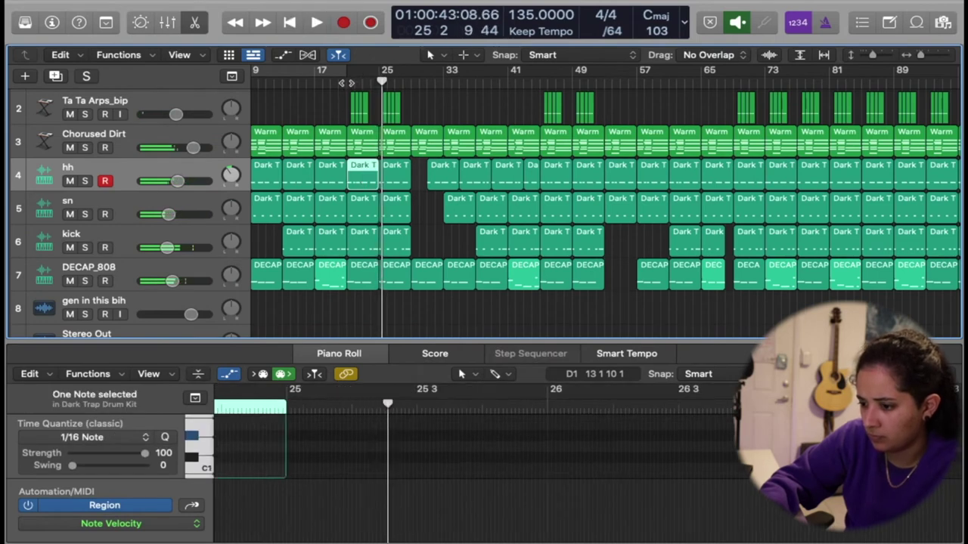
pyautogui.press('space')
pyautogui.moveTo(361, 340); pyautogui.dragTo(363, 260)
# - Place a short 1/64 hi-hat note after the second hit of bar 21 and listen to it
pyautogui.click(344, 350)
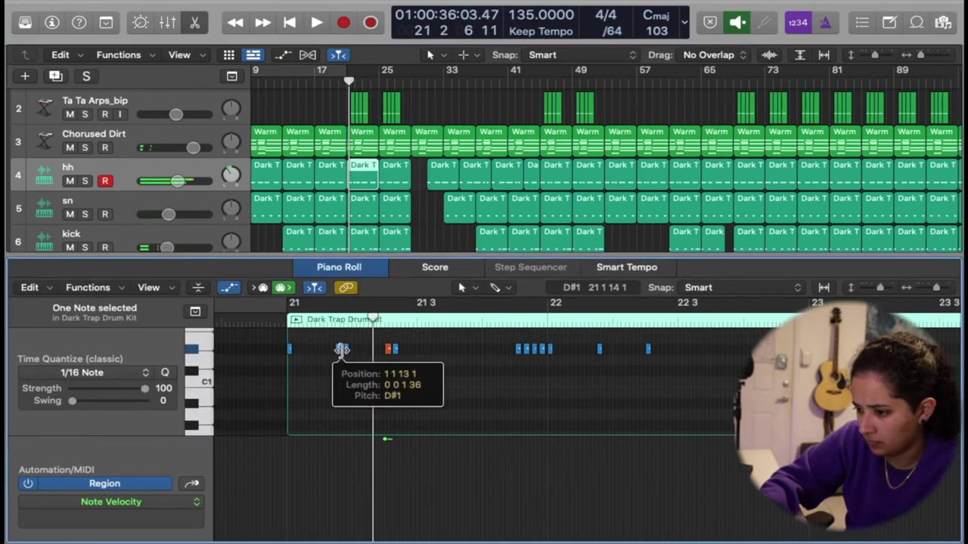
pyautogui.scroll(5, 348, 358)
pyautogui.hscroll(-4, 348, 358)
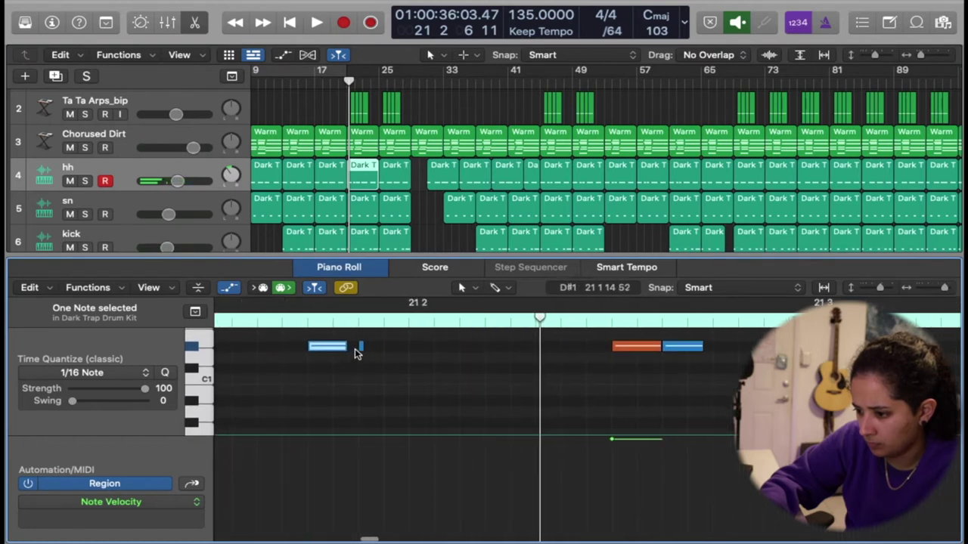
pyautogui.press('space')
pyautogui.scroll(-5, 453, 406)
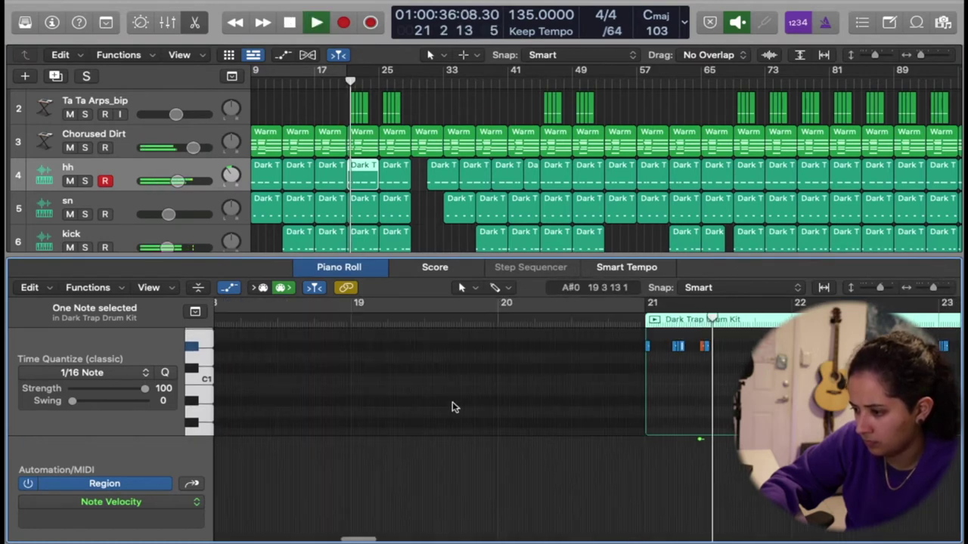
pyautogui.scroll(4, 666, 343)
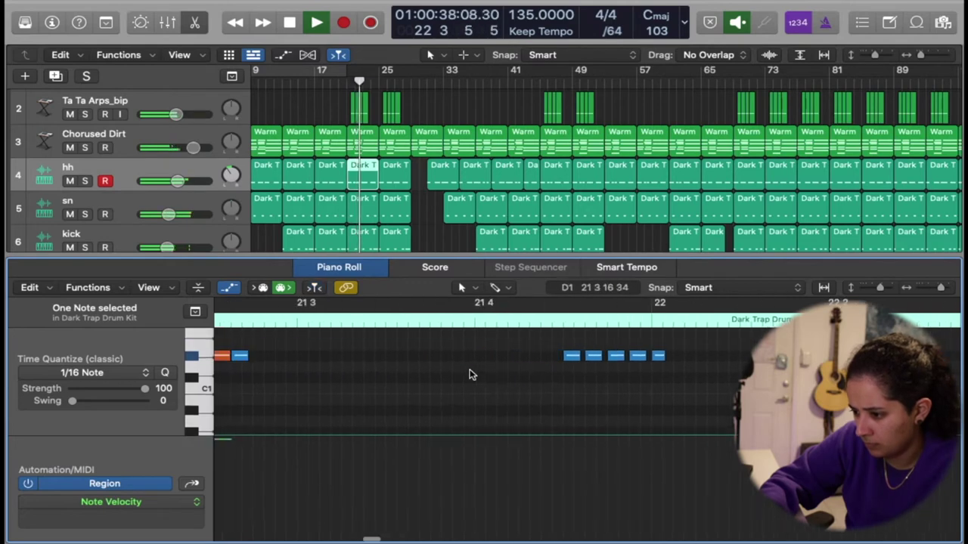
# - Add 1/64 hi-hat notes inside the double hits around beat 2 of bar 21 to turn them into fast rolls
pyautogui.moveTo(627, 356)
pyautogui.mouseDown()
pyautogui.moveTo(610, 357)
pyautogui.moveTo(621, 358)
pyautogui.mouseUp()
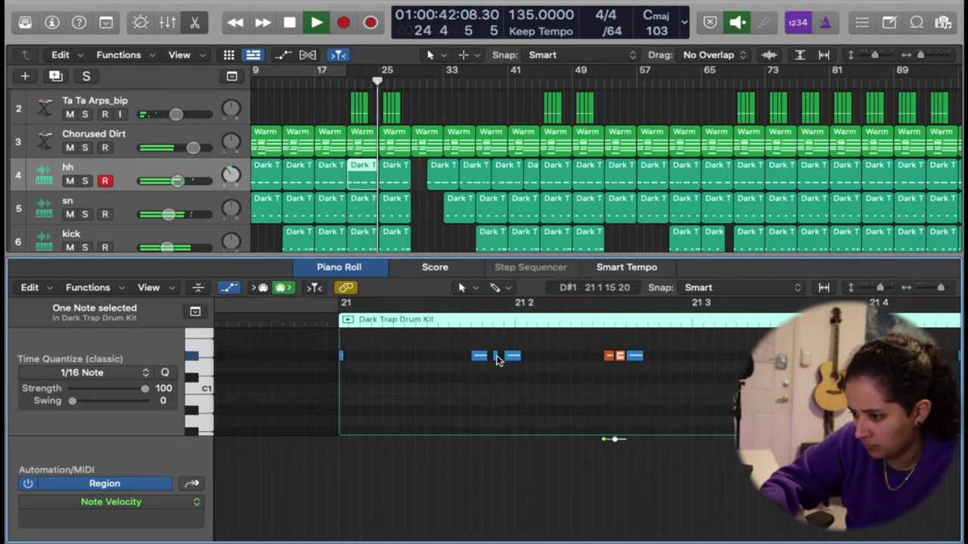
pyautogui.click(489, 357)
pyautogui.click(487, 357)
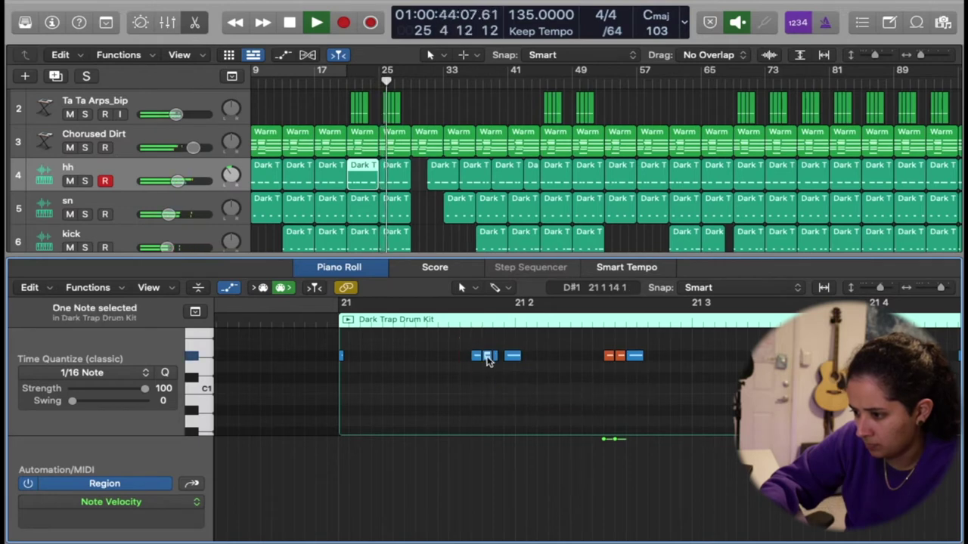
# - Replay the hi-hat pattern from bar 21 and check the rolls through bar 23
pyautogui.click(341, 326)
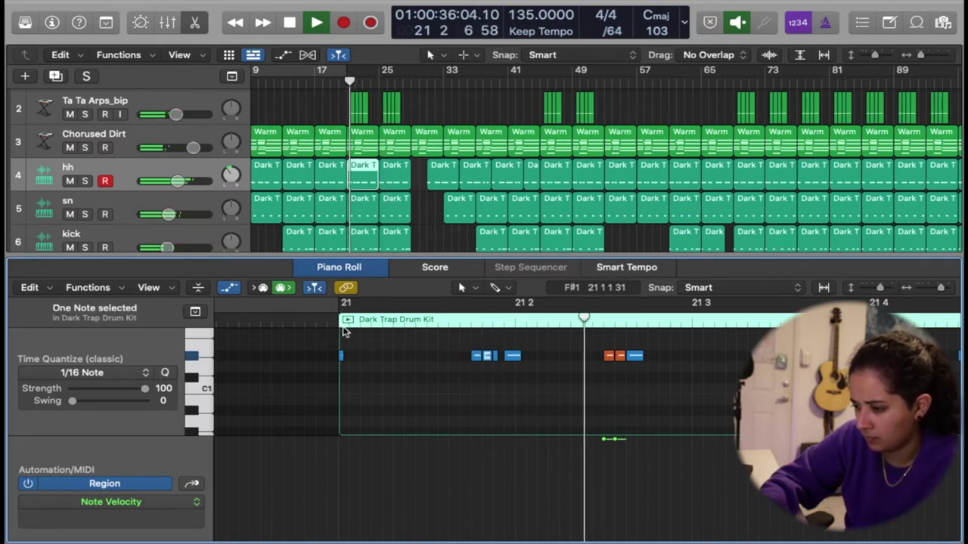
pyautogui.press('space')
pyautogui.click(374, 362)
pyautogui.press('space')
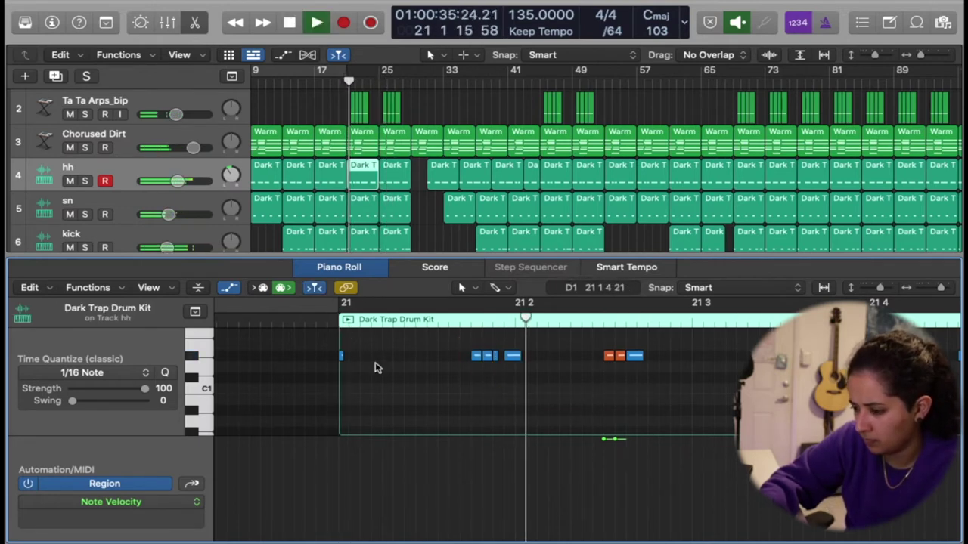
pyautogui.hscroll(3, 346, 390)
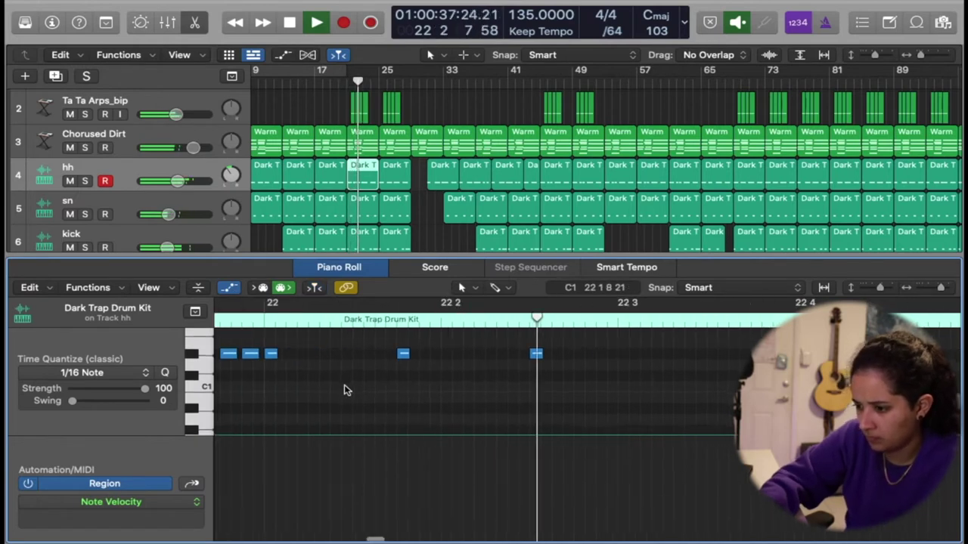
pyautogui.hscroll(-3, 344, 390)
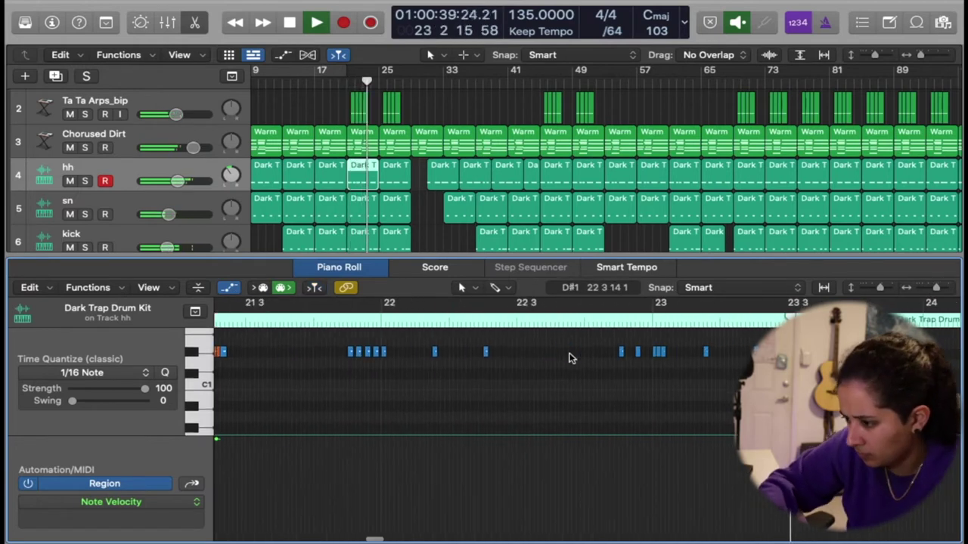
pyautogui.click(378, 317)
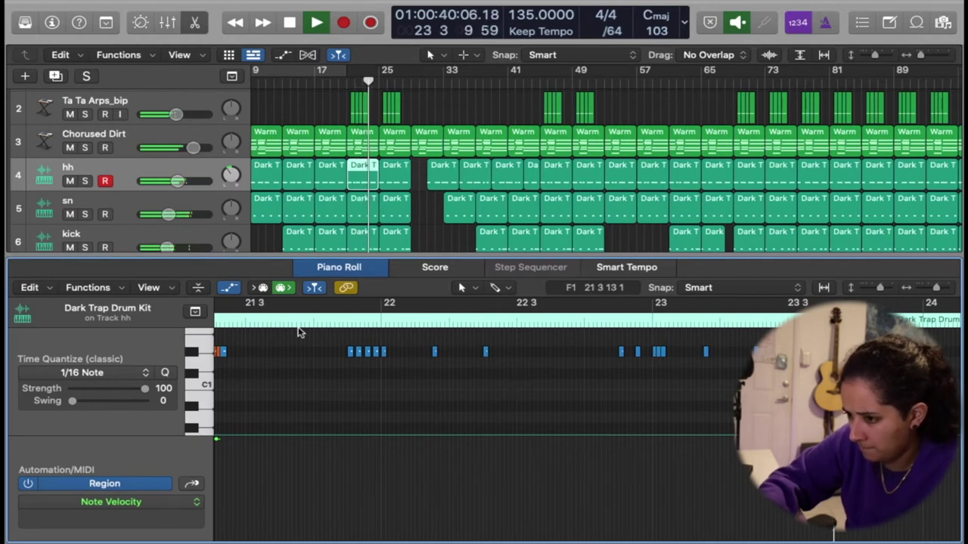
# - Replace the hi-hat region at bar 25 with a copy of the edited region from bar 21
pyautogui.click(130, 206)
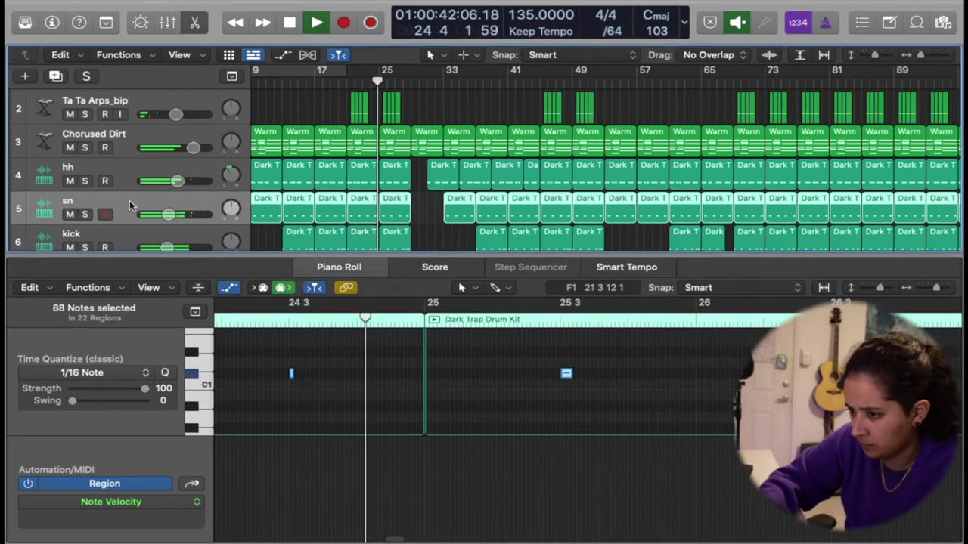
pyautogui.click(393, 179)
pyautogui.press('Delete')
pyautogui.moveTo(361, 176); pyautogui.dragTo(394, 174)
# - Recolor the hi-hat regions at bars 21 and 25 a brighter green to mark them as variations
pyautogui.keyDown('shift'); pyautogui.click(355, 175); pyautogui.keyUp('shift')
pyautogui.rightClick(359, 182)
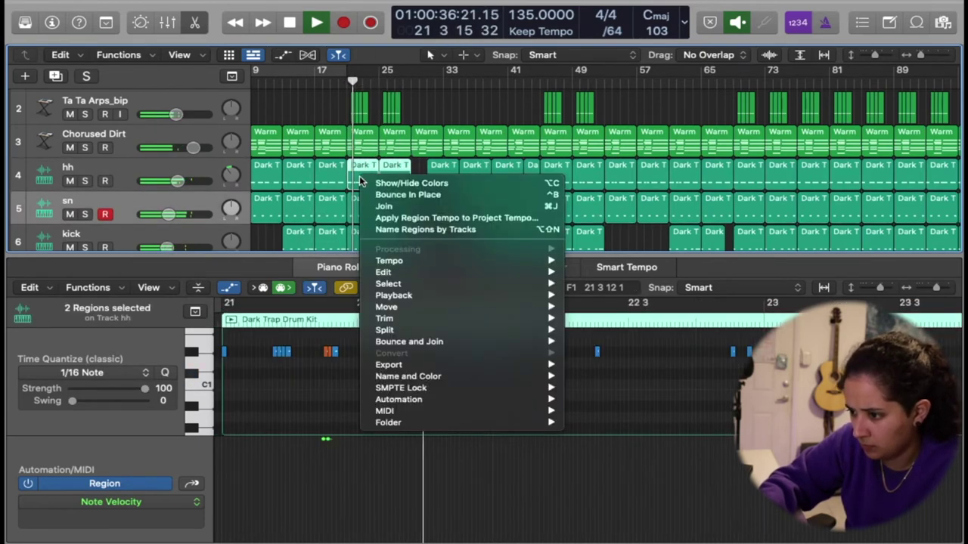
pyautogui.click(381, 185)
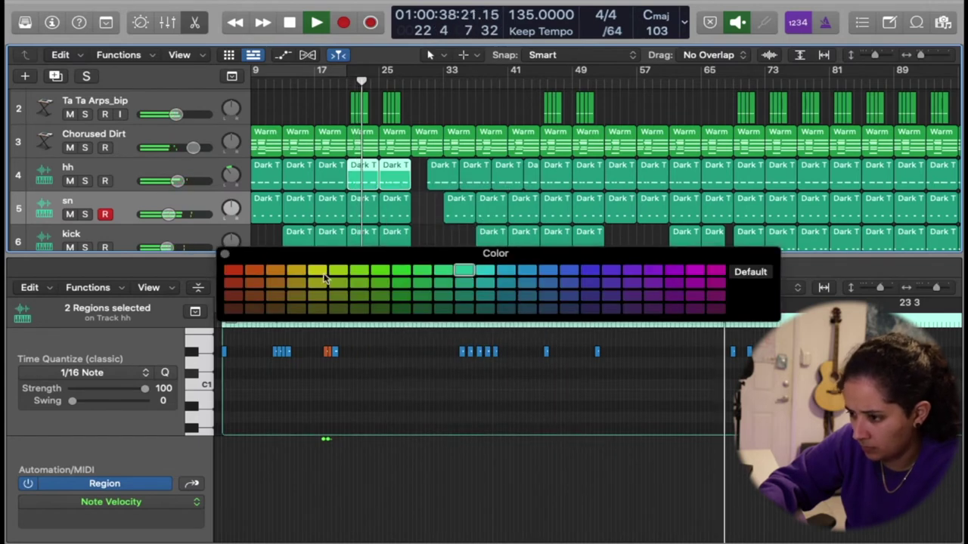
pyautogui.click(225, 254)
pyautogui.click(416, 201)
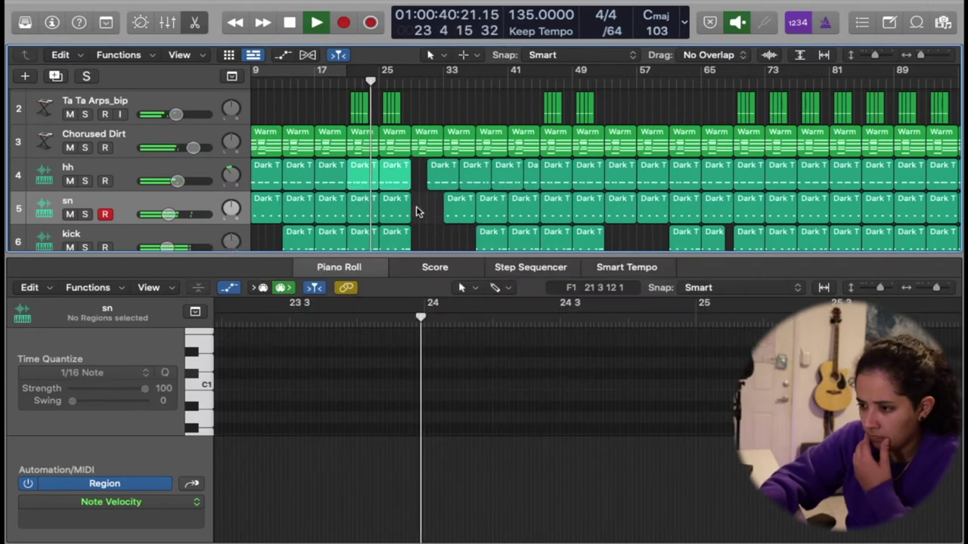
# - Remove the three extra hi-hat roll notes just before beat 2 of bar 21, keeping the first hit, and listen to the pattern
pyautogui.click(360, 169)
pyautogui.moveTo(347, 83); pyautogui.dragTo(348, 83)
pyautogui.click(348, 83)
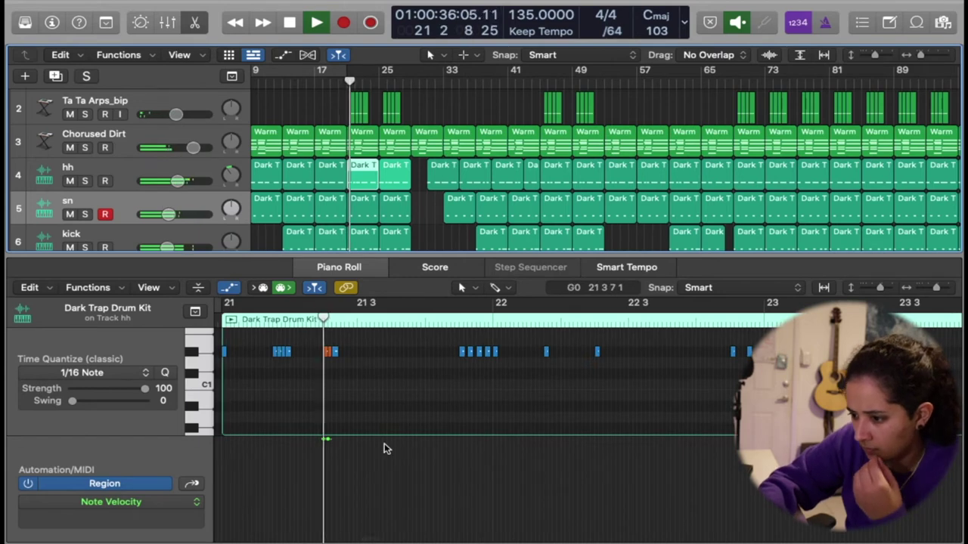
pyautogui.click(282, 357)
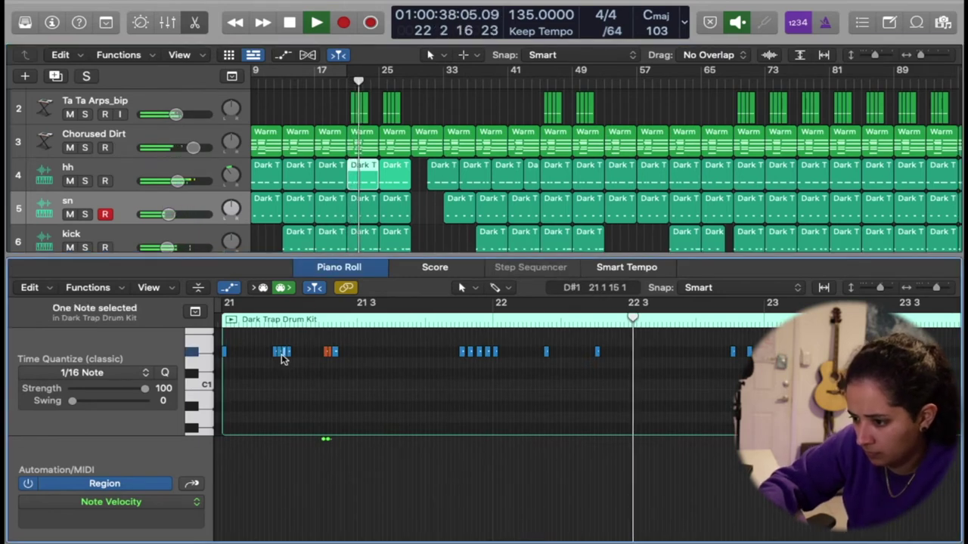
pyautogui.click(279, 353)
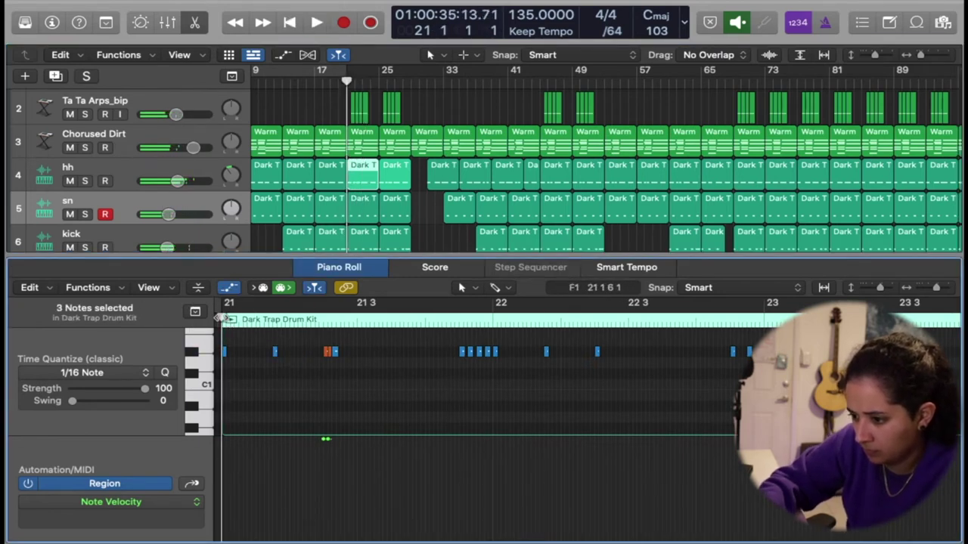
pyautogui.press('space')
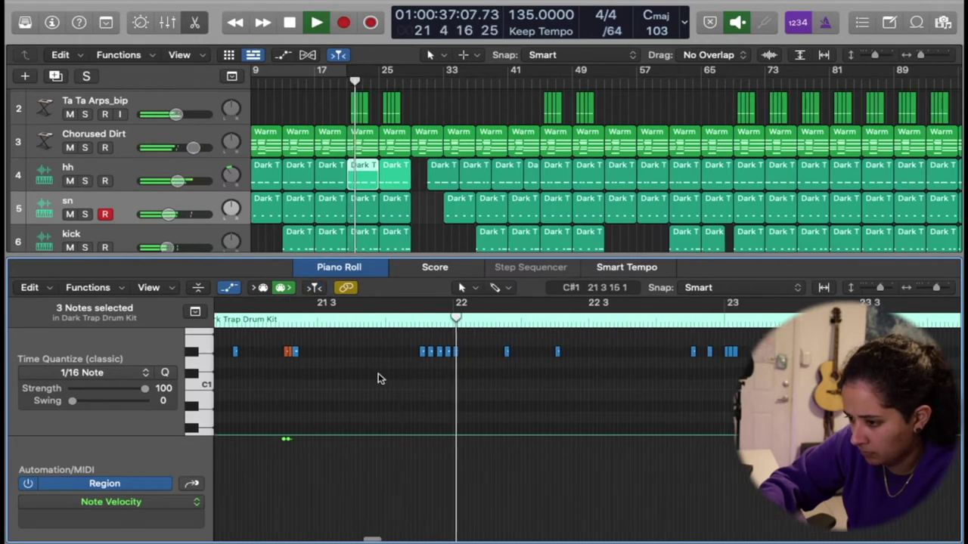
pyautogui.hscroll(3, 380, 378)
pyautogui.hscroll(-15, 380, 378)
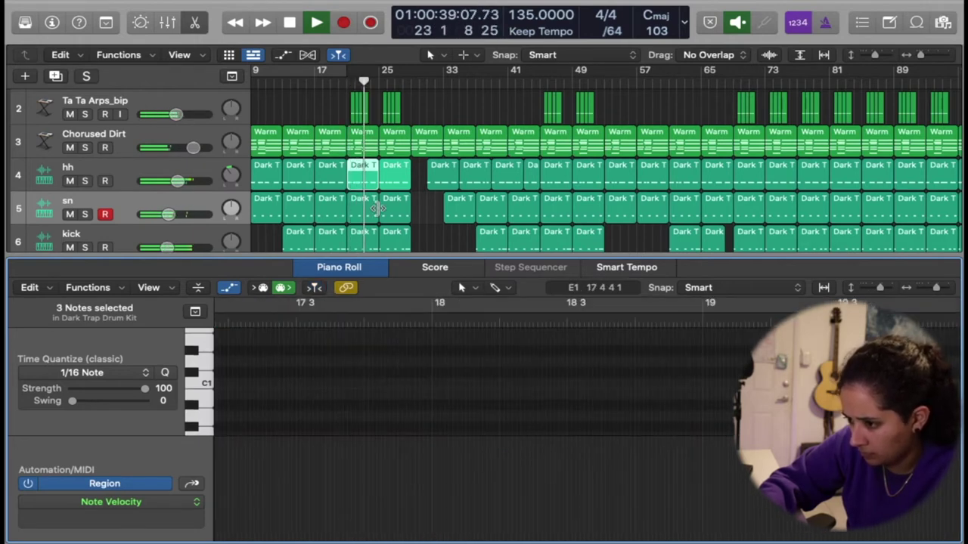
# - Replace the hi-hat region at bar 25 with a copy of the edited region from bar 21
pyautogui.click(417, 191)
pyautogui.click(391, 182)
pyautogui.press('BackSpace')
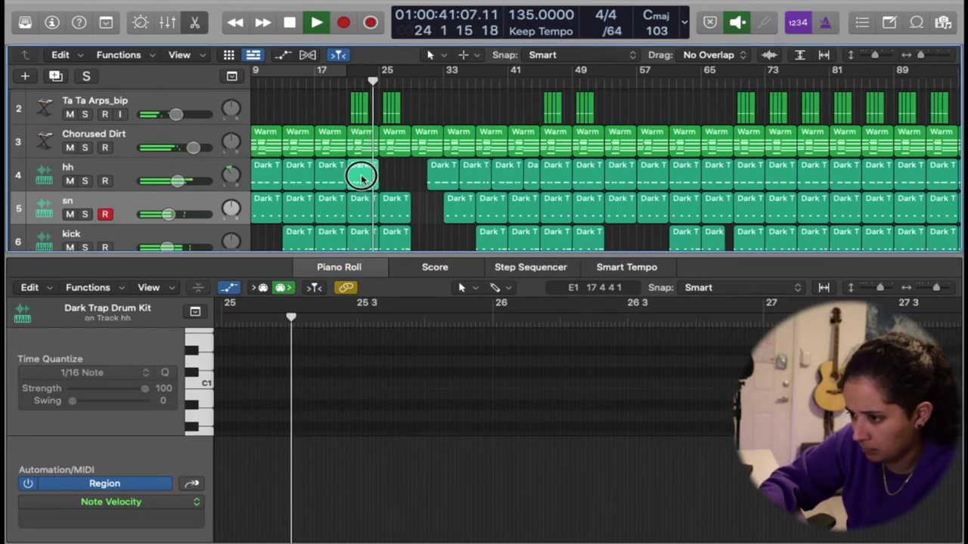
pyautogui.click(362, 178)
pyautogui.moveTo(361, 177); pyautogui.dragTo(394, 174)
pyautogui.click(424, 204)
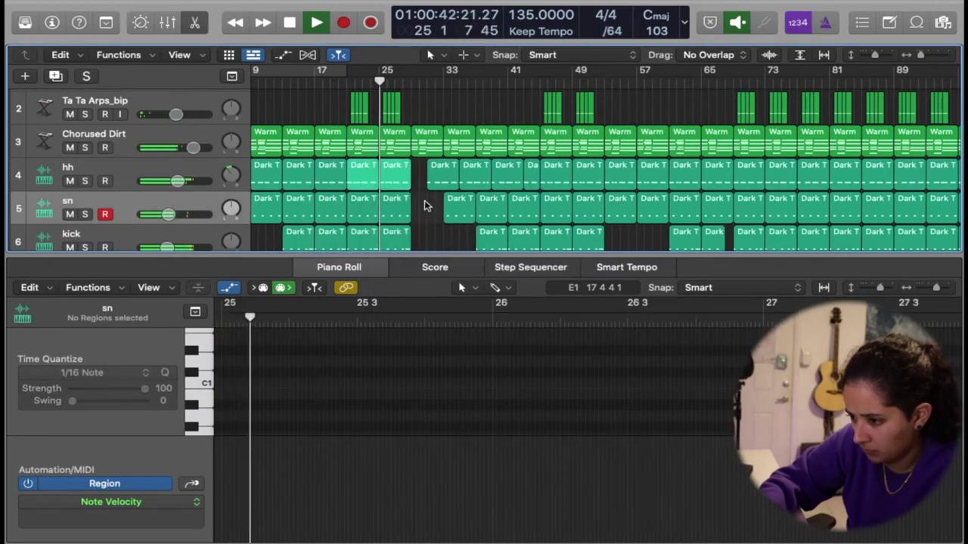
# - Listen to the snare region at bar 21 and add a short snare note midway through beat 4 of bar 22
pyautogui.press('space')
pyautogui.click(363, 216)
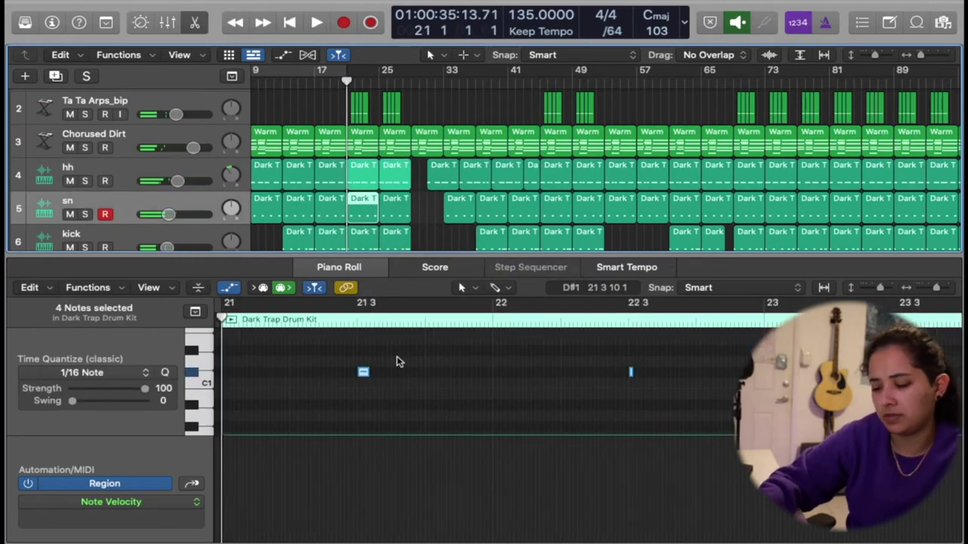
pyautogui.click(399, 362)
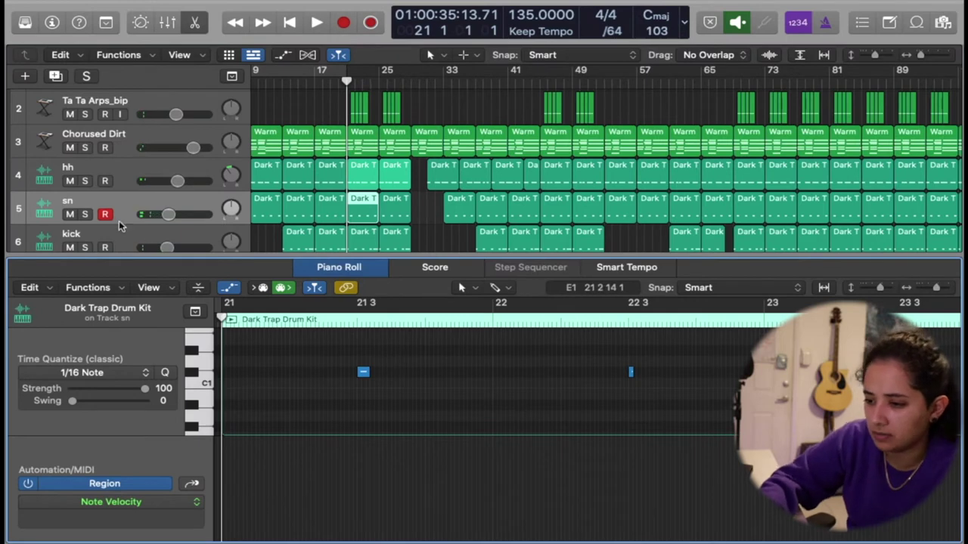
pyautogui.press('space')
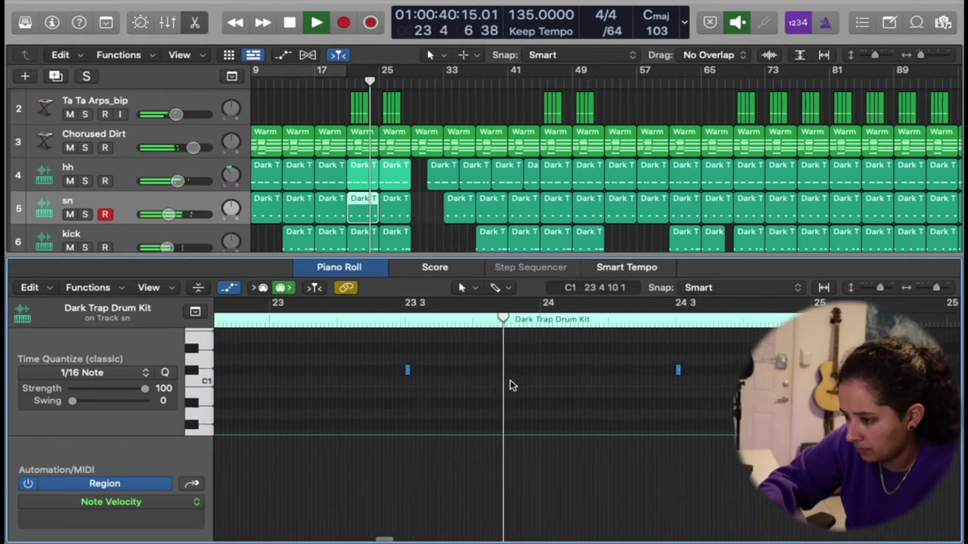
pyautogui.press('space')
pyautogui.press('space')
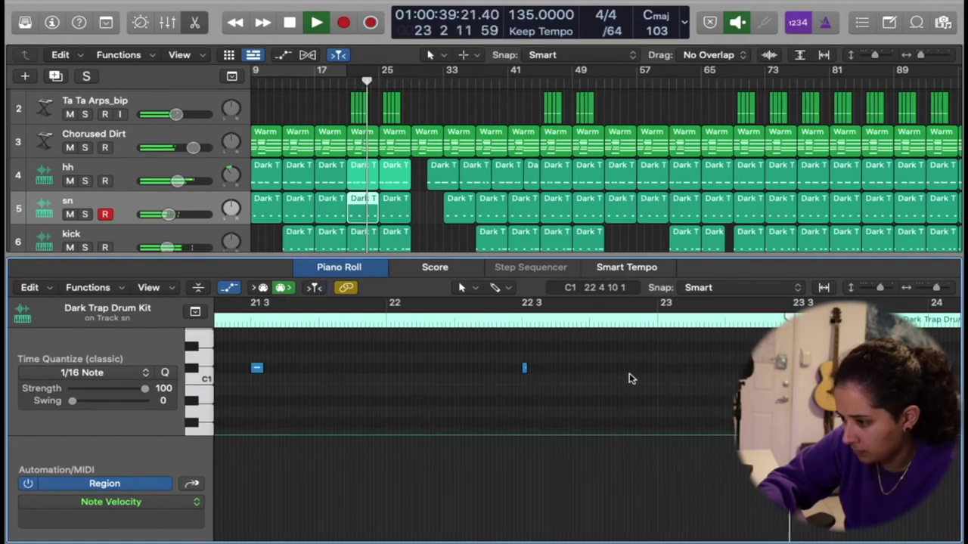
pyautogui.click(634, 369)
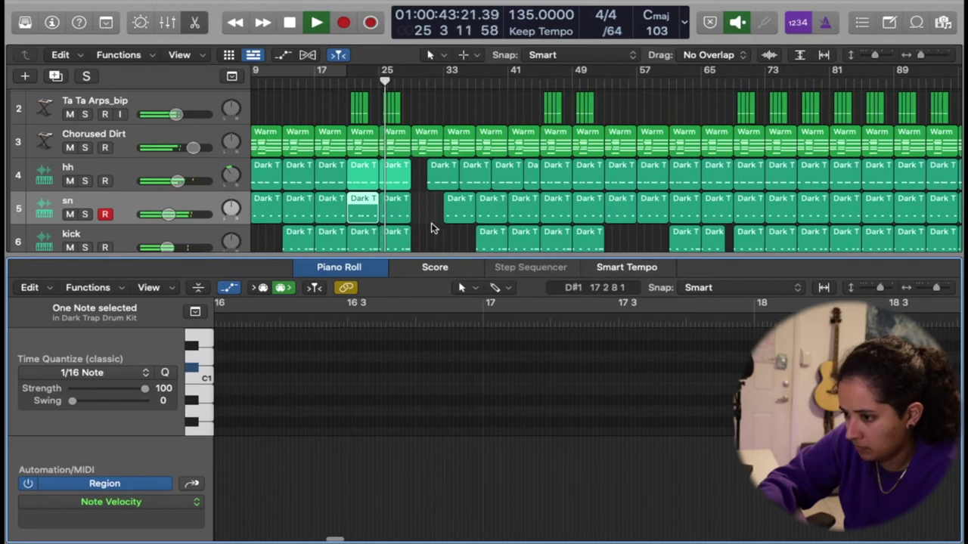
# - Move the added snare note in beat 4 of bar 22 slightly earlier and play the section back
pyautogui.click(368, 202)
pyautogui.click(344, 79)
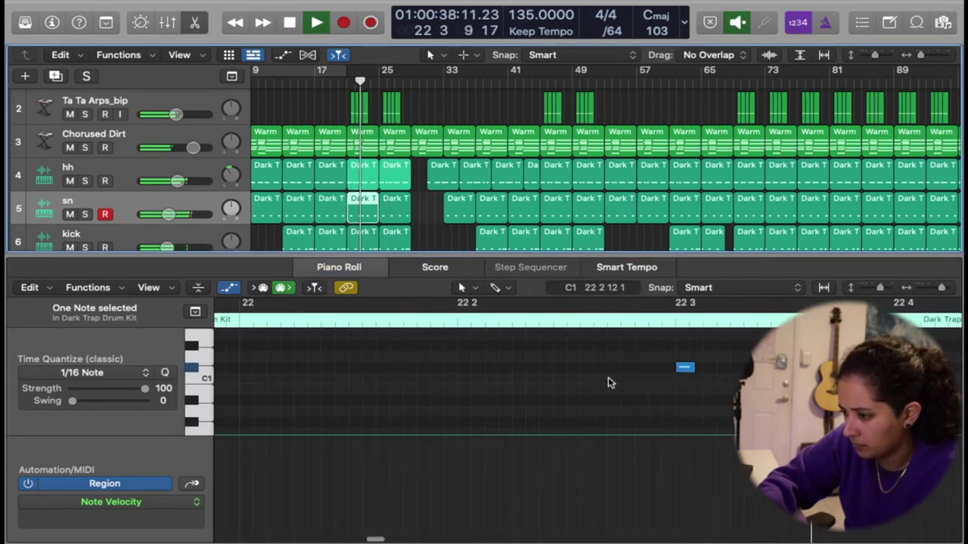
pyautogui.press('space')
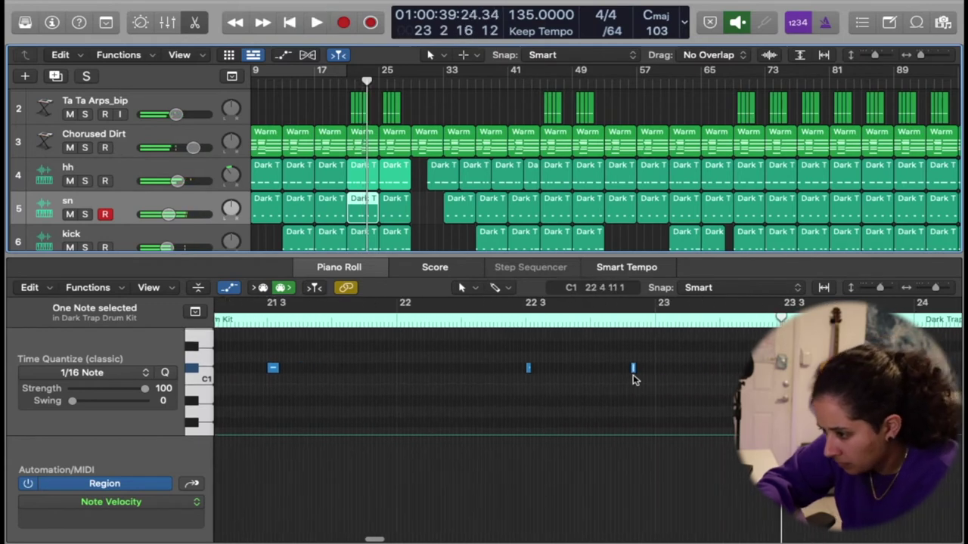
pyautogui.moveTo(632, 368); pyautogui.dragTo(625, 369)
pyautogui.click(527, 327)
pyautogui.press('space')
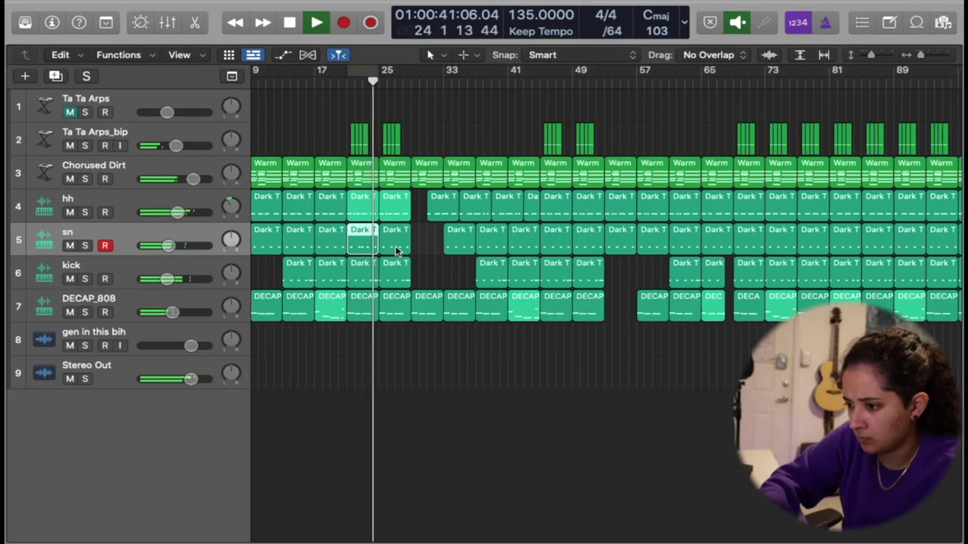
# - Replace the snare region at bar 25 with a copy of the edited region from bar 21
pyautogui.click(395, 244)
pyautogui.press('BackSpace')
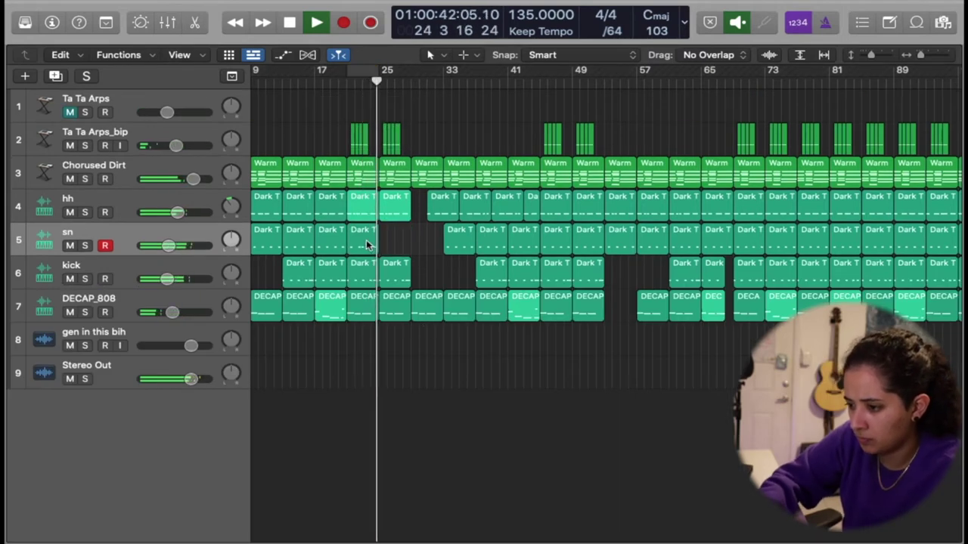
pyautogui.moveTo(364, 244); pyautogui.dragTo(393, 244)
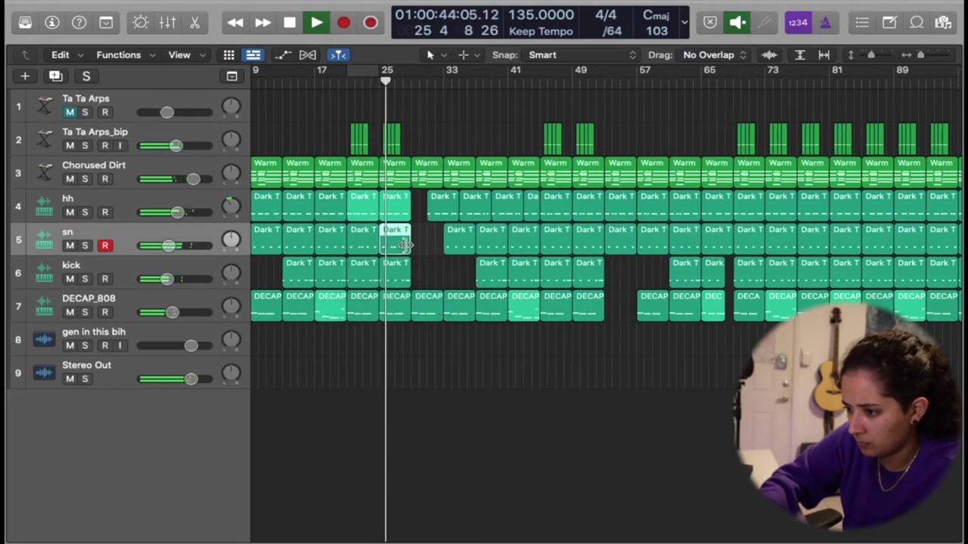
# - Color the snare regions at bars 21 and 25 blue
pyautogui.rightClick(356, 238)
pyautogui.click(378, 244)
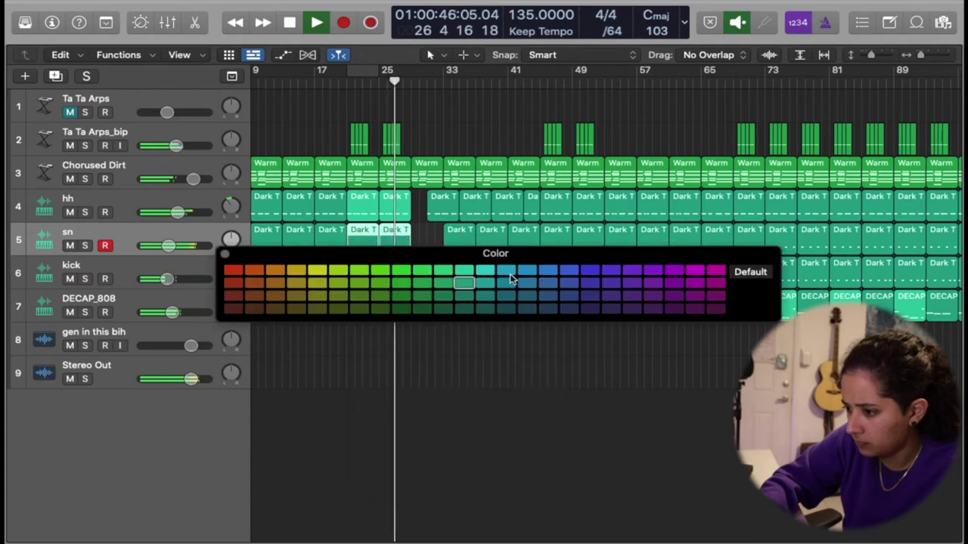
pyautogui.click(226, 254)
# - Delete the snare regions at bars 45 and 49 and all snare regions from bar 69 to the end of the song
pyautogui.click(566, 241)
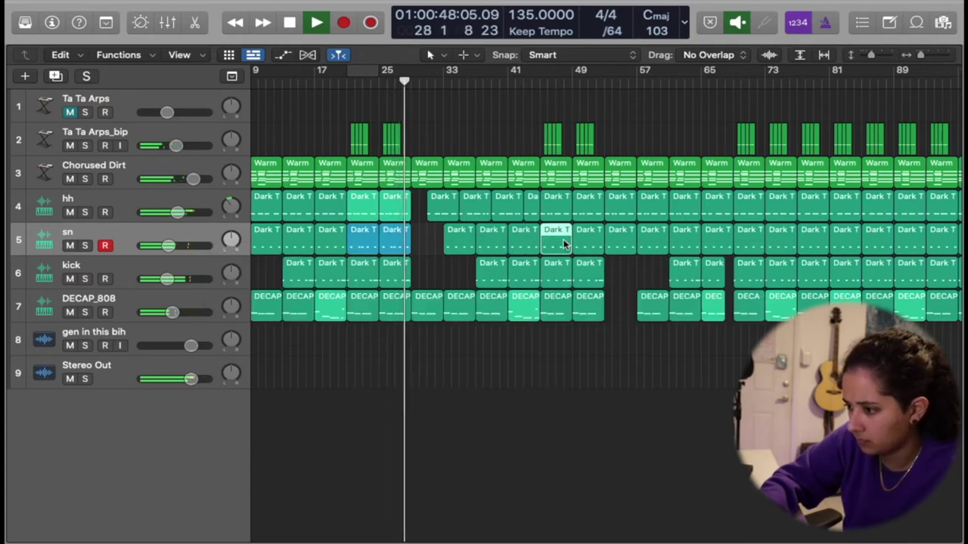
pyautogui.click(579, 240)
pyautogui.keyDown('shift'); pyautogui.click(563, 238); pyautogui.keyUp('shift')
pyautogui.press('Delete')
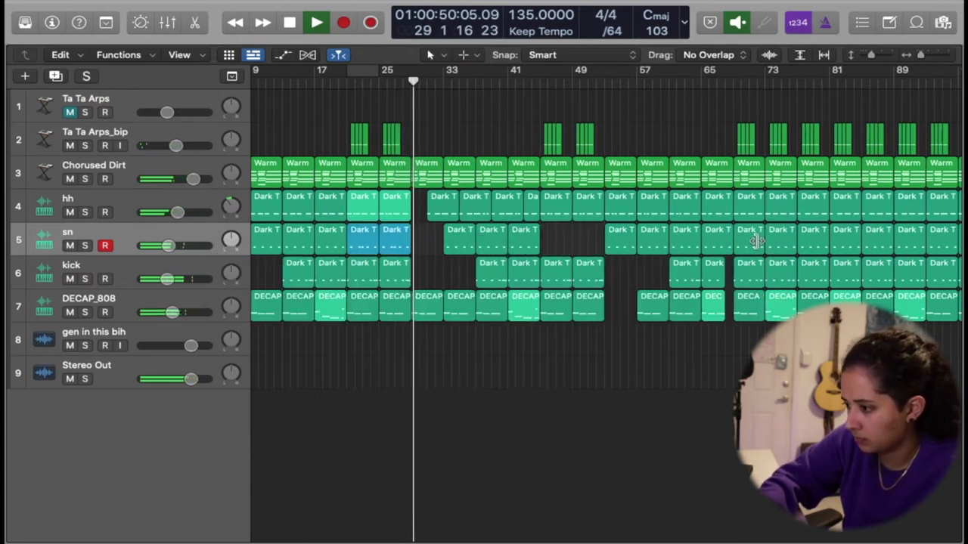
pyautogui.hscroll(3, 948, 233)
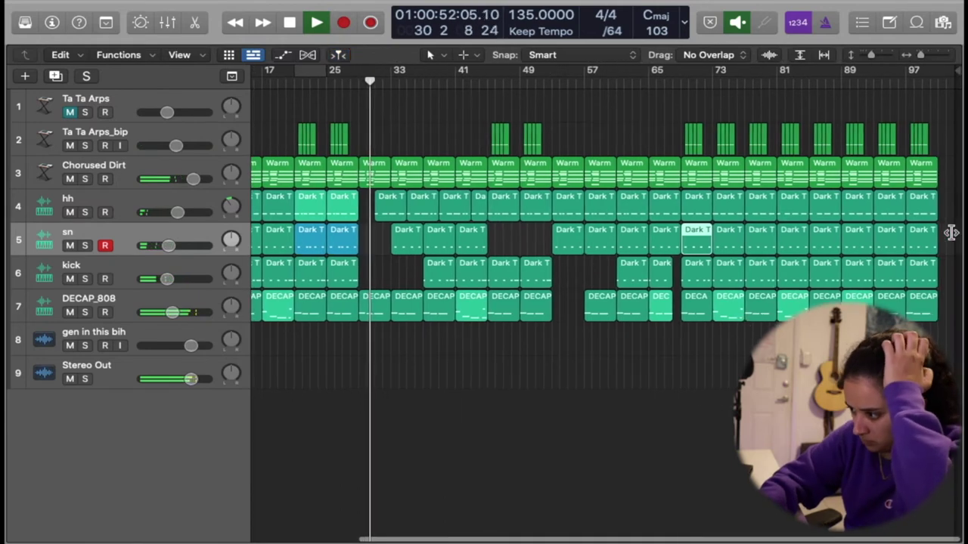
pyautogui.click(943, 240)
pyautogui.moveTo(943, 240); pyautogui.dragTo(698, 240)
pyautogui.press('Delete')
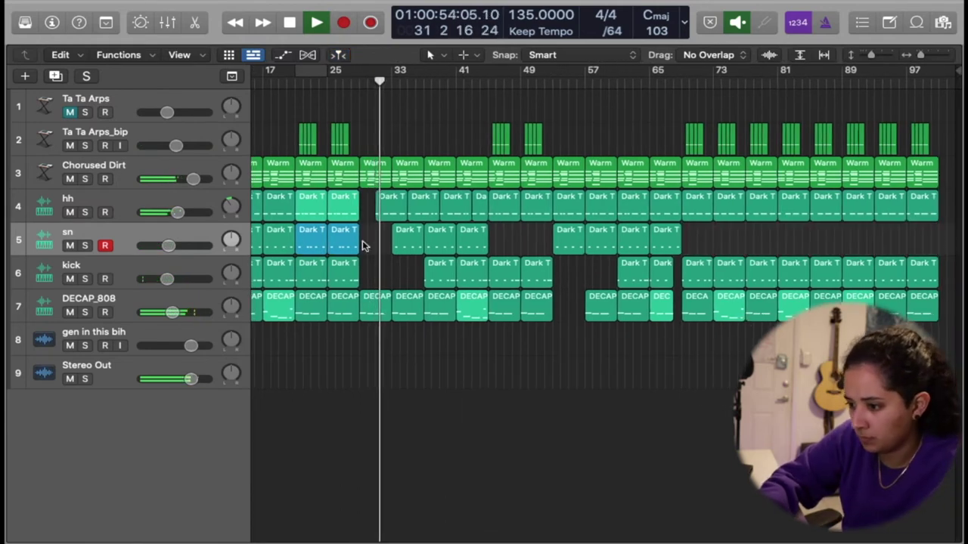
# - Copy the blue snare regions to bars 45 and 49 and fill the snare track with them from bar 69 to the end
pyautogui.moveTo(348, 241); pyautogui.dragTo(763, 239)
pyautogui.click(736, 239)
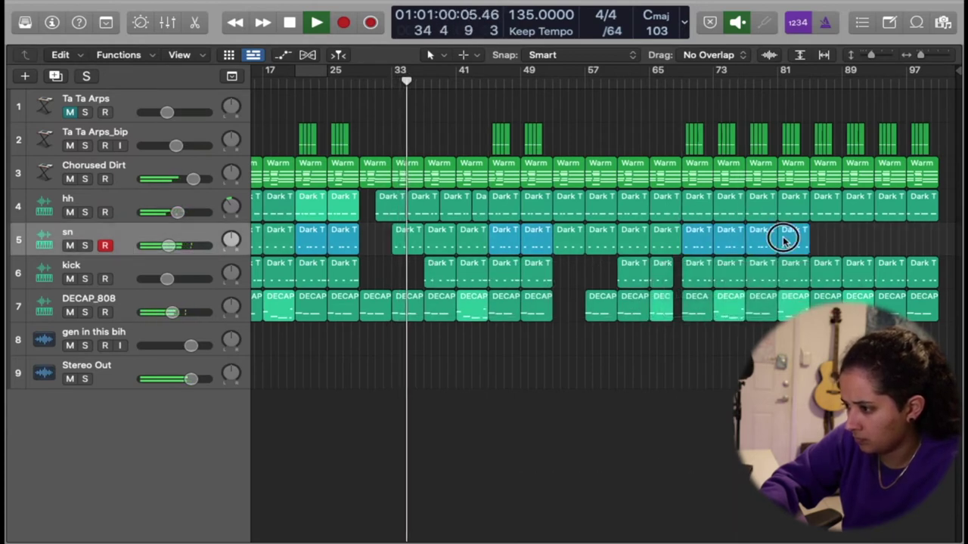
pyautogui.moveTo(695, 233); pyautogui.dragTo(826, 229)
pyautogui.hscroll(-5, 467, 338)
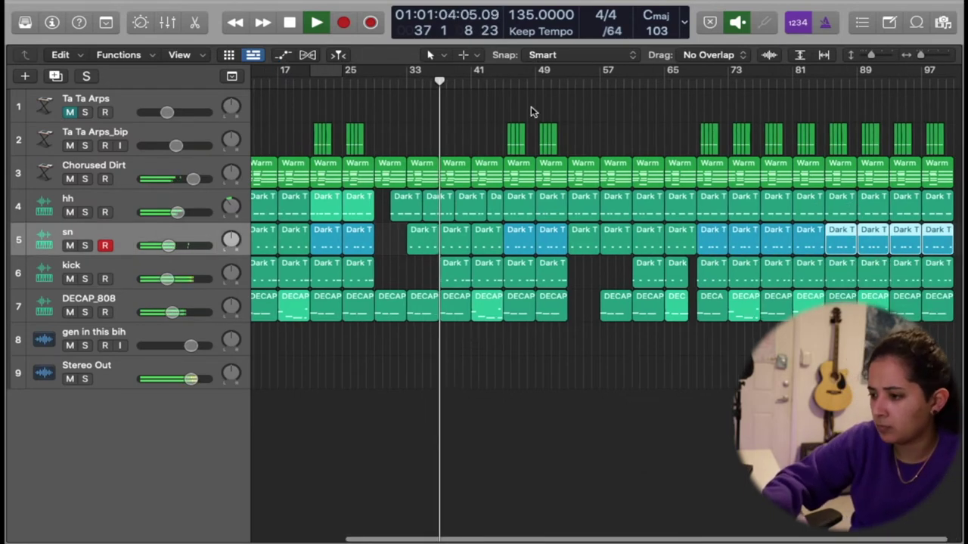
pyautogui.hscroll(-4, 532, 104)
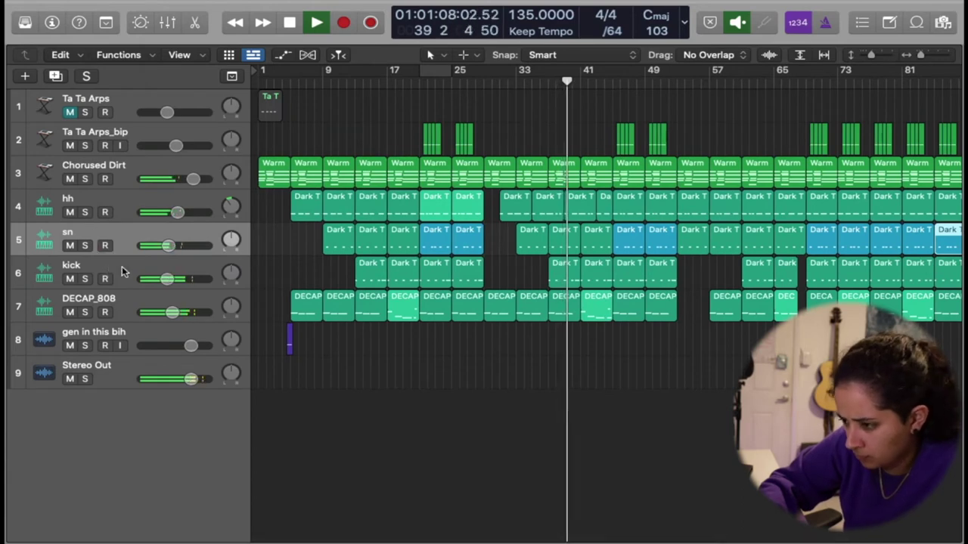
# - Open the kick region at bar 21 in the piano roll and listen to its pattern
pyautogui.click(122, 267)
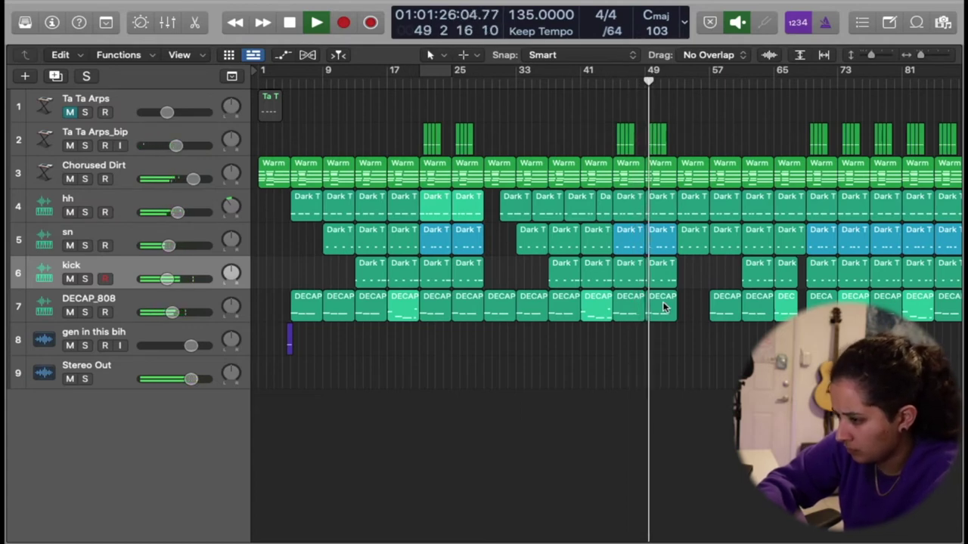
pyautogui.press('space')
pyautogui.click(614, 81)
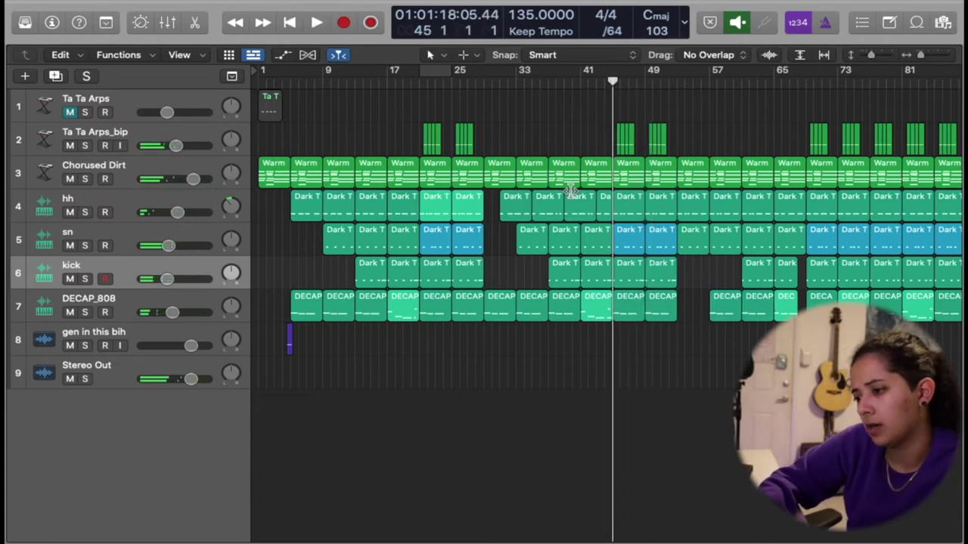
pyautogui.click(420, 82)
pyautogui.click(150, 263)
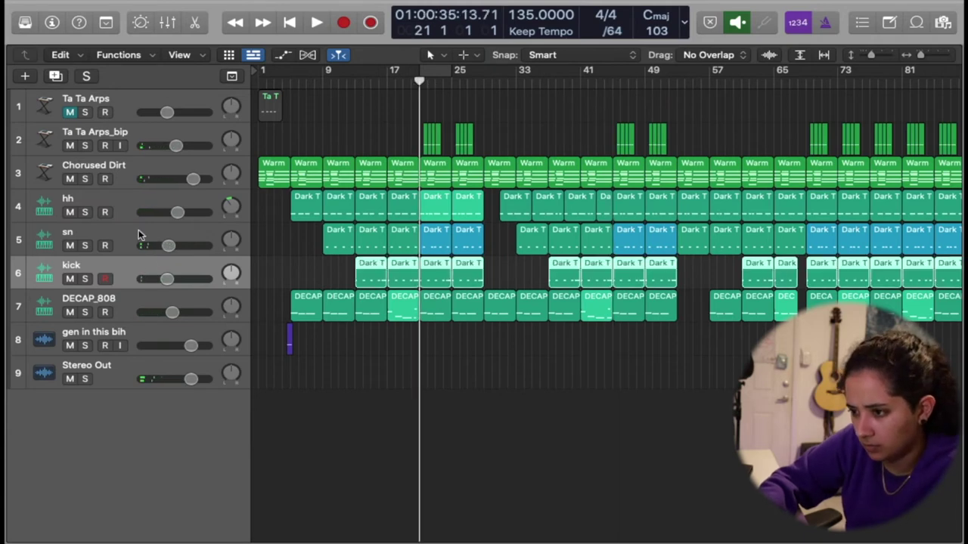
pyautogui.click(201, 21)
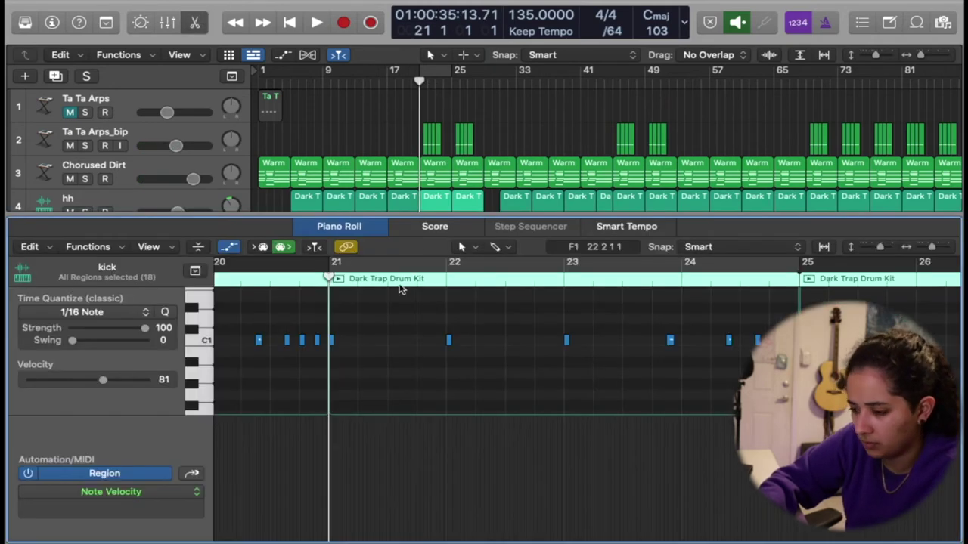
pyautogui.scroll(-5, 509, 149)
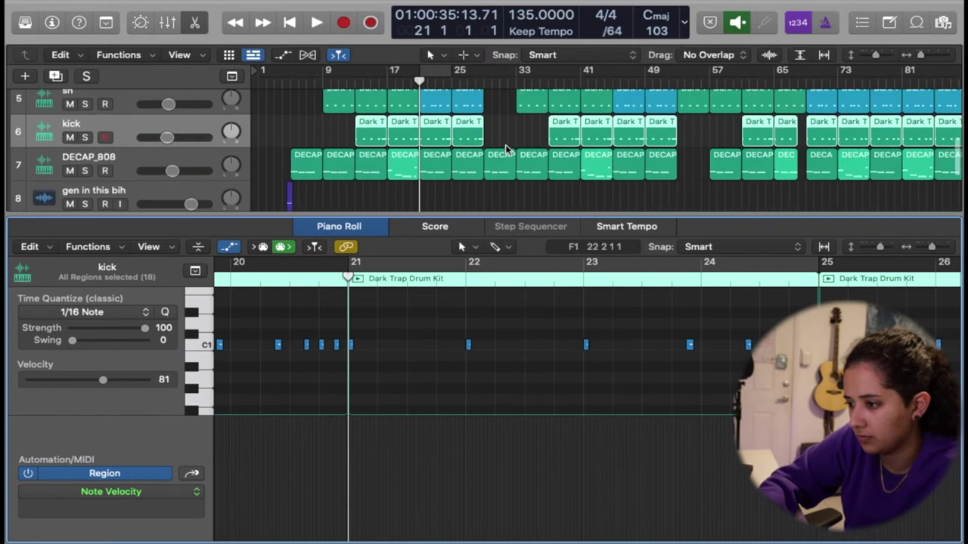
pyautogui.click(436, 133)
pyautogui.press('space')
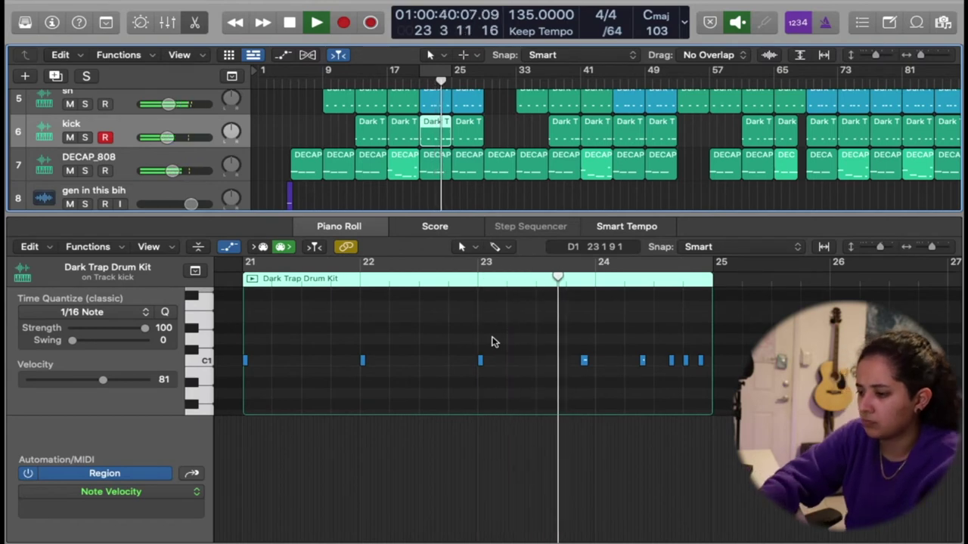
# - Delete the last three kick notes in bar 24 and move the note before them slightly earlier
pyautogui.press('space')
pyautogui.moveTo(642, 361); pyautogui.dragTo(712, 377)
pyautogui.press('Delete')
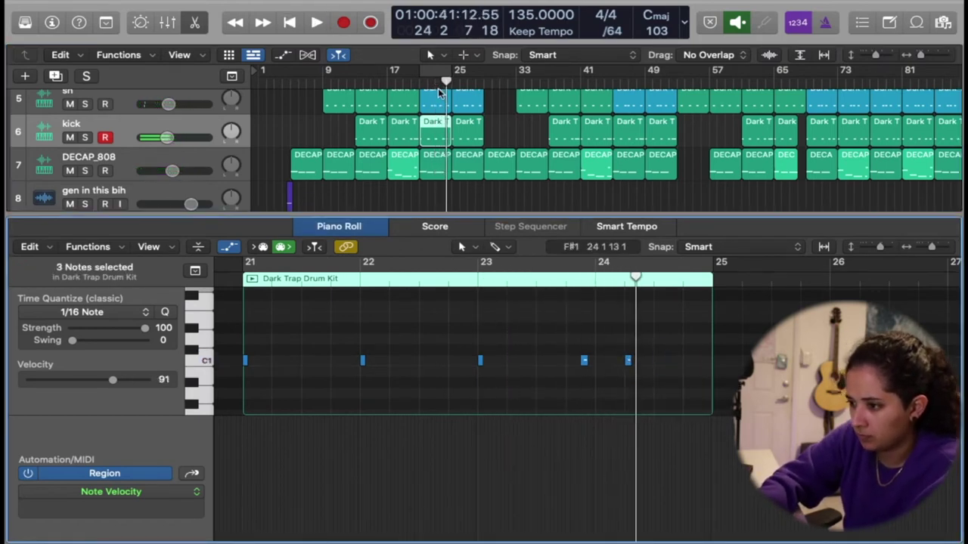
# - Play the song from bar 21 to hear the edited kick pattern
pyautogui.click(421, 80)
pyautogui.press('space')
pyautogui.click(417, 324)
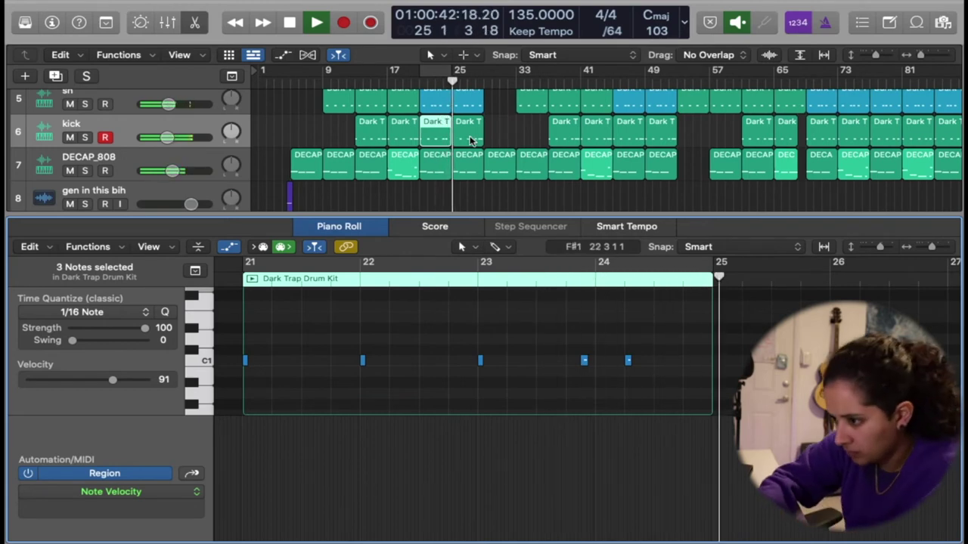
# - Replace the kick regions at bars 13 and 25 with copies of the edited kick region from bar 21
pyautogui.click(438, 133)
pyautogui.moveTo(441, 134); pyautogui.dragTo(362, 134)
pyautogui.click(371, 134)
pyautogui.press('Delete')
pyautogui.click(404, 130)
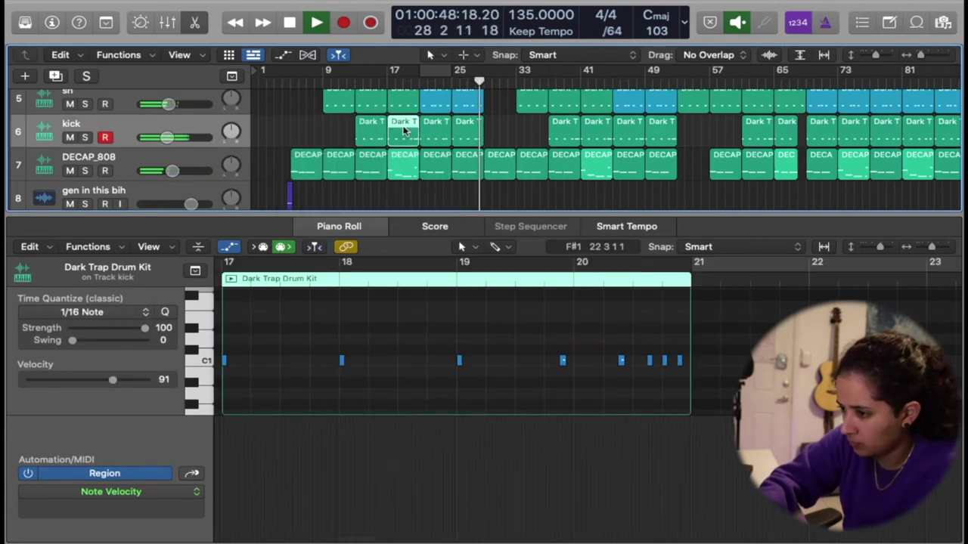
# - Color the kick regions at bars 13, 21 and 25 dark blue and close the color palette
pyautogui.moveTo(523, 134); pyautogui.dragTo(441, 133)
pyautogui.rightClick(441, 131)
pyautogui.click(458, 136)
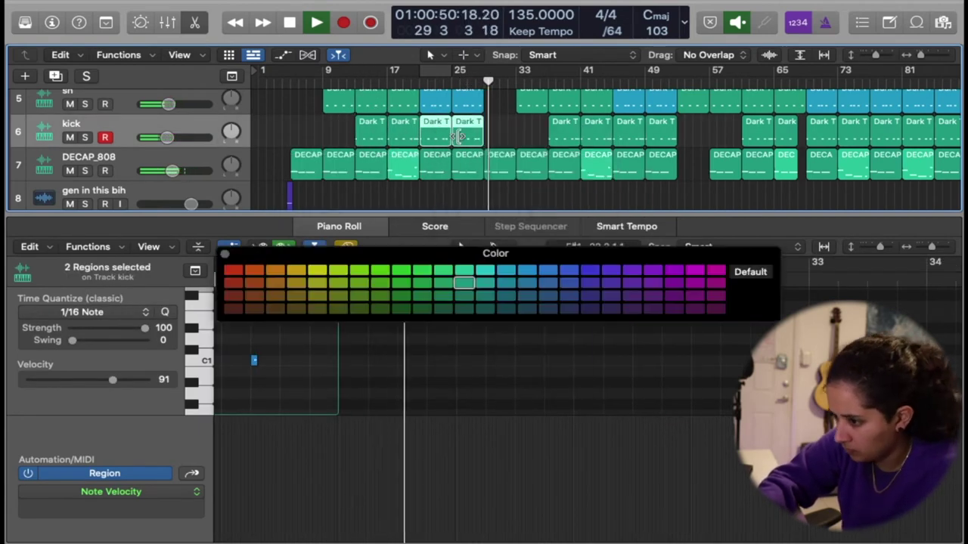
pyautogui.click(550, 273)
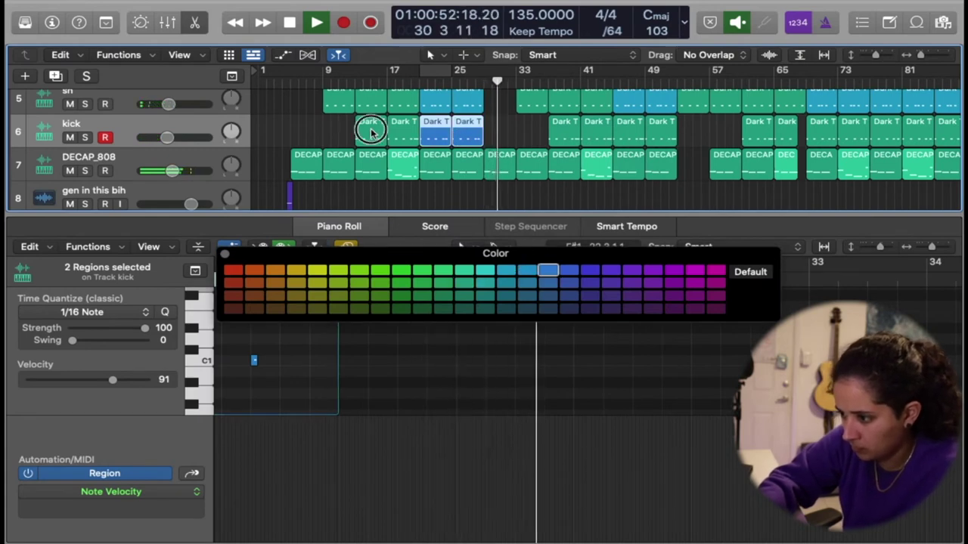
pyautogui.click(370, 132)
pyautogui.click(567, 272)
pyautogui.moveTo(502, 135); pyautogui.dragTo(436, 135)
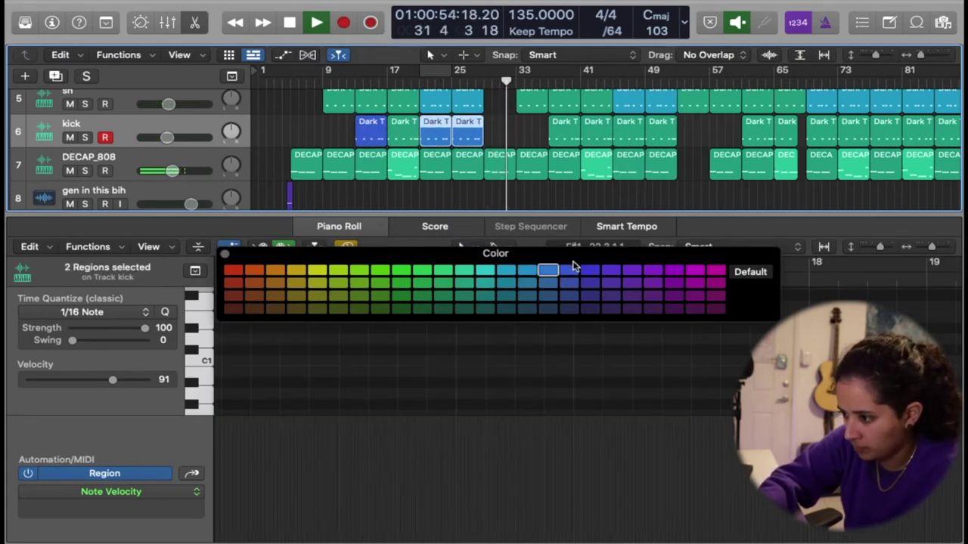
pyautogui.click(224, 255)
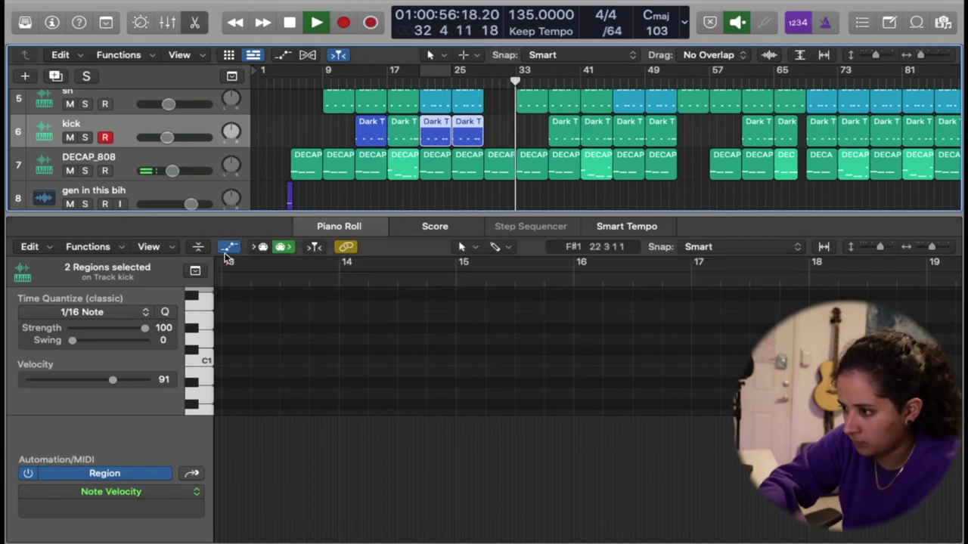
# - Replace the kick regions at bars 37, 45 and 49 with copies of the blue kick regions
pyautogui.moveTo(539, 133); pyautogui.dragTo(566, 158)
pyautogui.scroll(3, 585, 133)
pyautogui.scroll(-2, 575, 144)
pyautogui.click(566, 157)
pyautogui.click(635, 157)
pyautogui.moveTo(636, 157); pyautogui.dragTo(607, 159)
pyautogui.moveTo(691, 164); pyautogui.dragTo(635, 166)
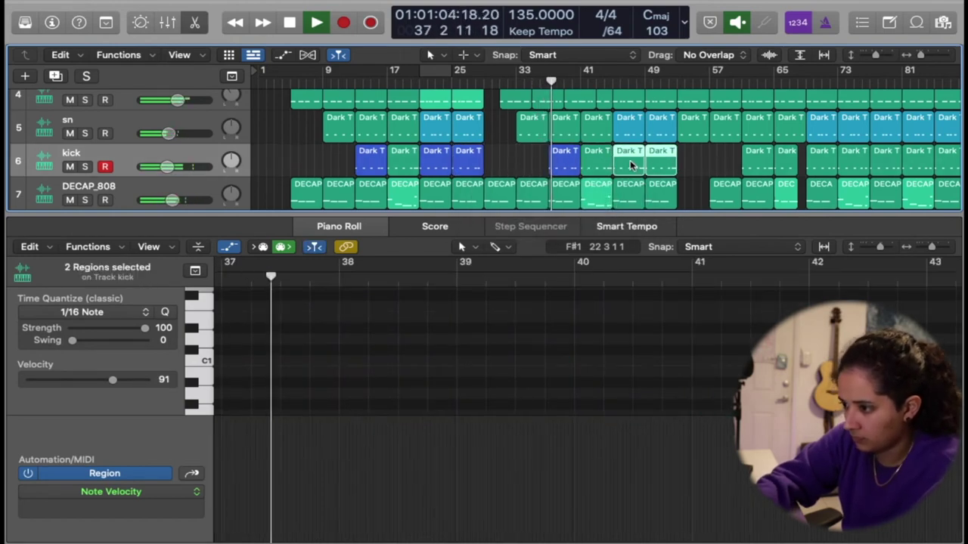
pyautogui.press('BackSpace')
pyautogui.moveTo(534, 171); pyautogui.dragTo(626, 158)
# - Close the piano roll and turn off record enable on the kick track
pyautogui.press('p')
pyautogui.click(609, 447)
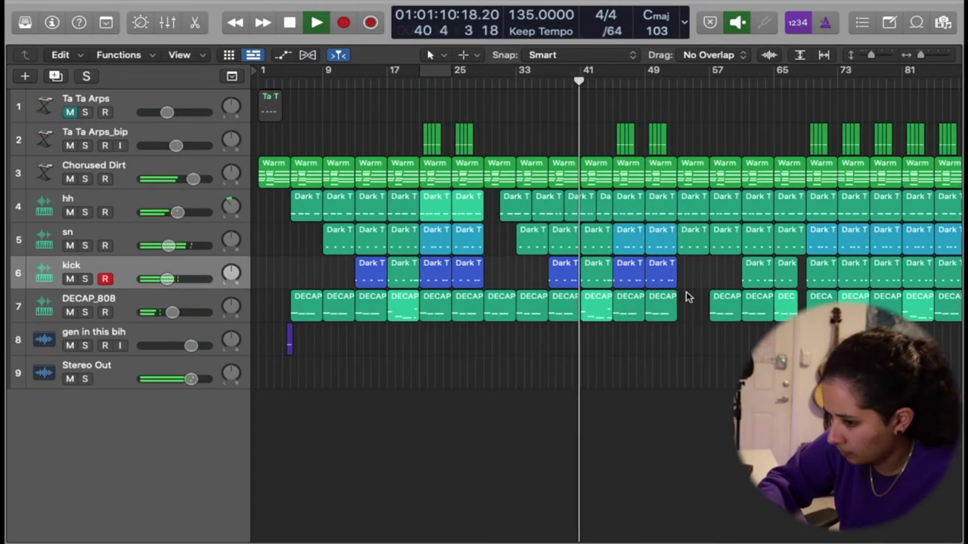
pyautogui.click(104, 279)
pyautogui.hscroll(5, 689, 346)
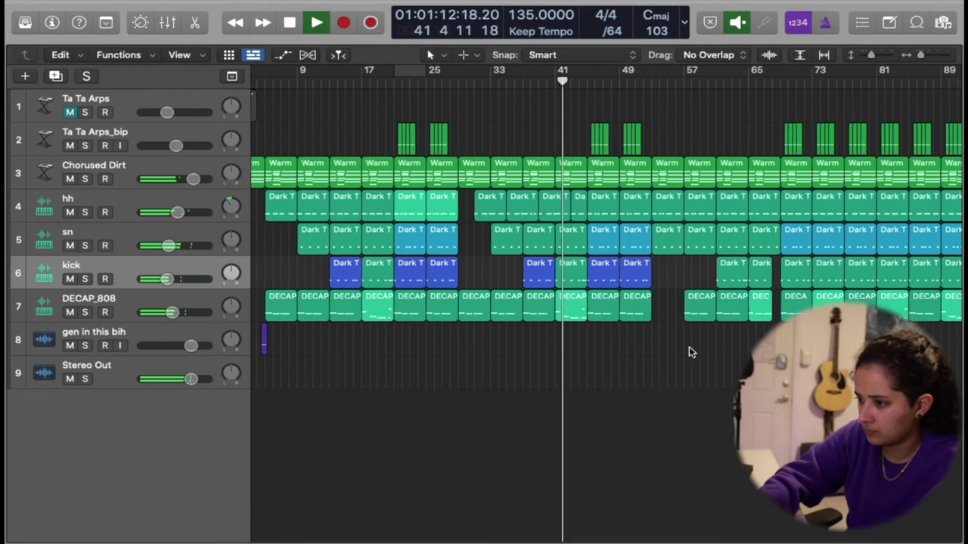
pyautogui.hscroll(3, 688, 346)
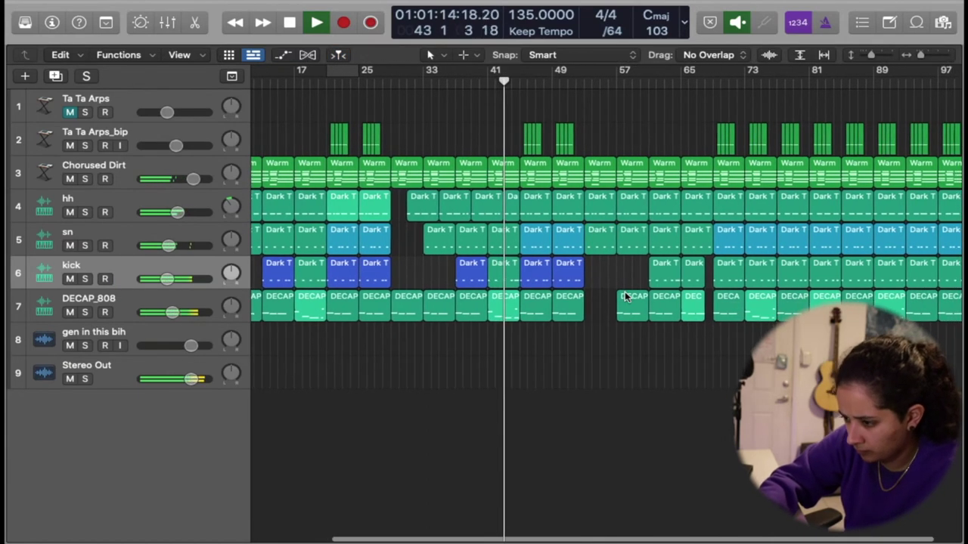
# - Add a Channel EQ to the Chorused Dirt track and set its low cut to 540 Hz
pyautogui.click(113, 172)
pyautogui.click(52, 22)
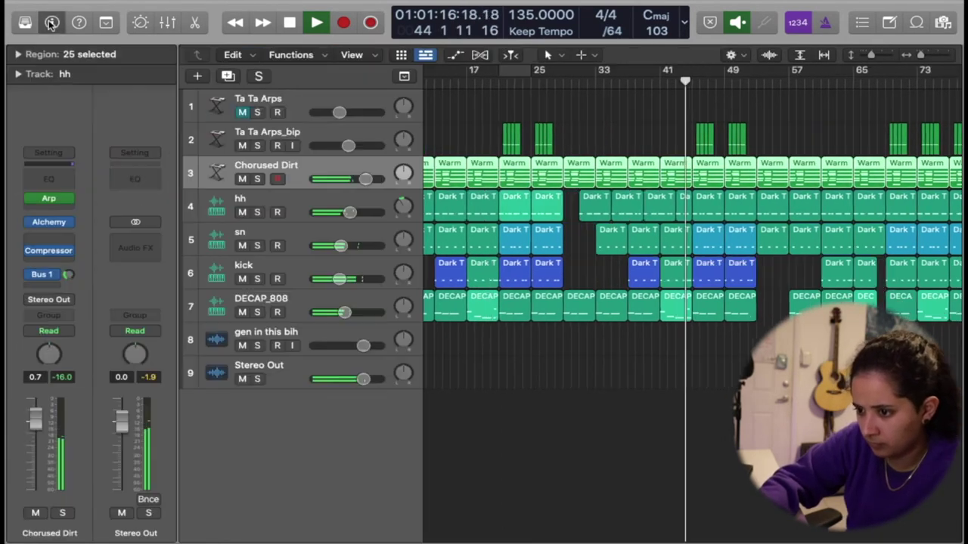
pyautogui.click(50, 179)
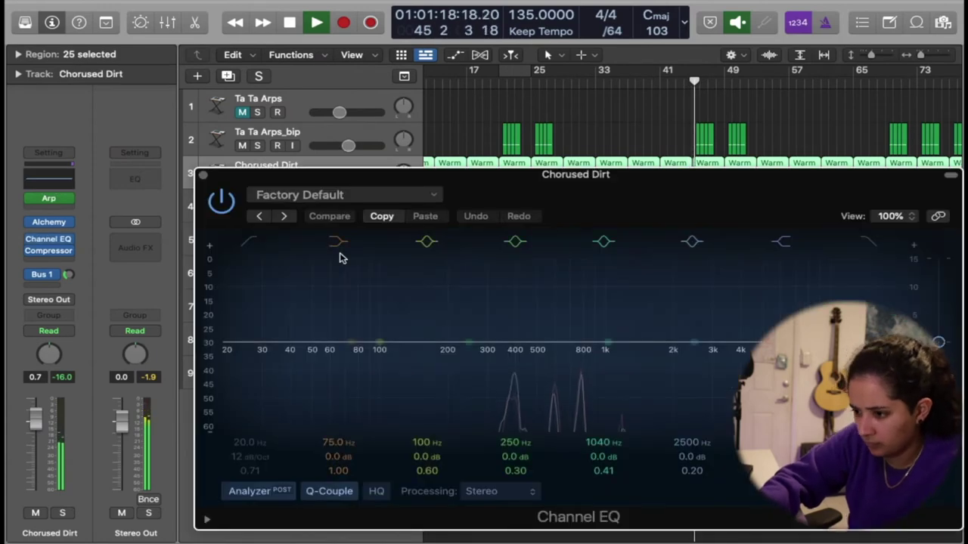
pyautogui.click(247, 240)
pyautogui.moveTo(257, 357); pyautogui.dragTo(572, 360)
# - Enable the high cut band in the Chorused Dirt EQ, lower its cutoff frequency and close the EQ
pyautogui.click(870, 242)
pyautogui.moveTo(907, 355); pyautogui.dragTo(854, 378)
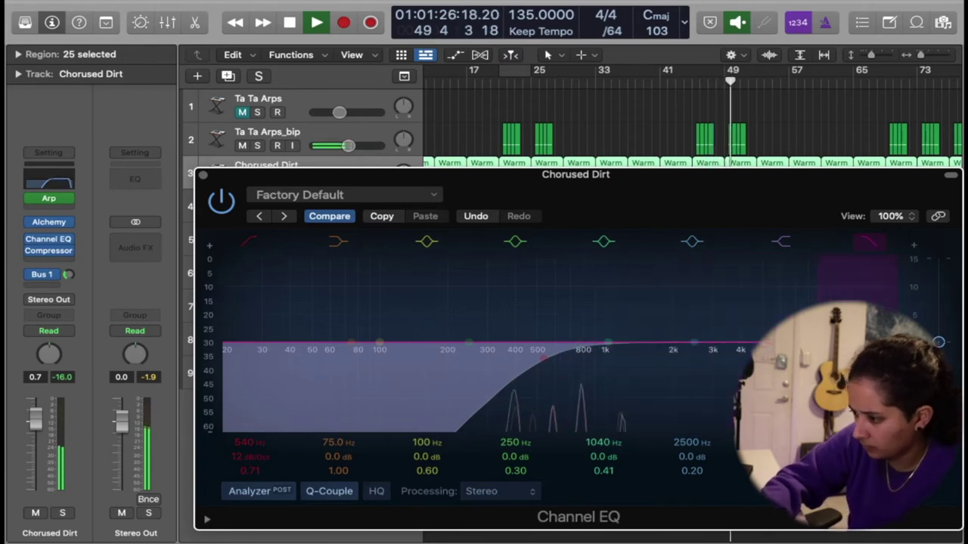
pyautogui.click(201, 175)
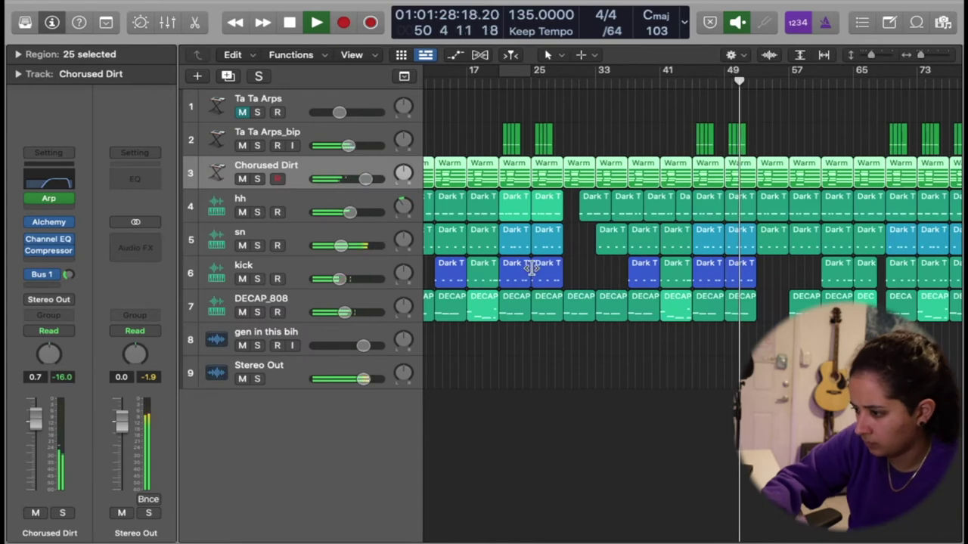
# - Replace the kick region at bar 61 and all kick regions from bar 69 to the end with copies of the blue kick regions
pyautogui.hscroll(8, 529, 269)
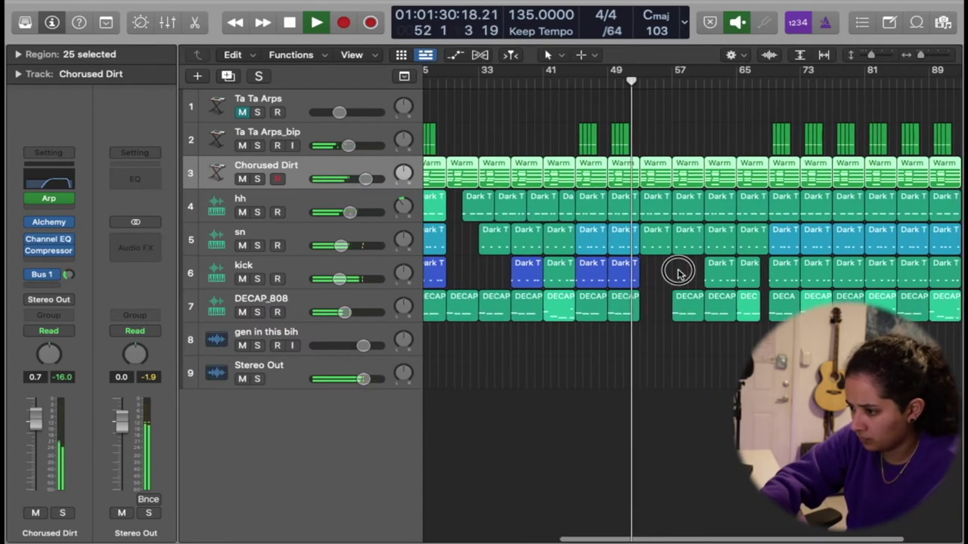
pyautogui.click(678, 273)
pyautogui.click(715, 276)
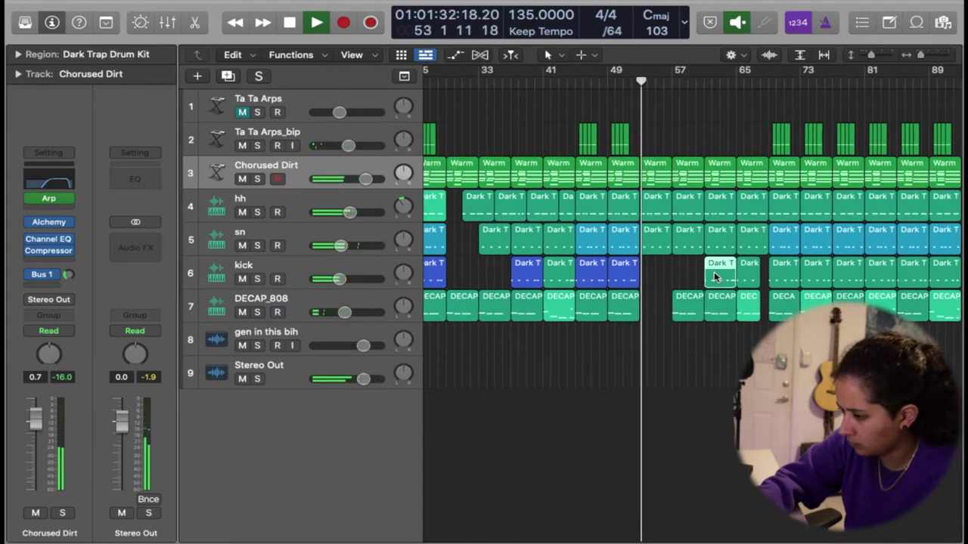
pyautogui.moveTo(714, 276); pyautogui.dragTo(959, 279)
pyautogui.hscroll(5, 716, 277)
pyautogui.press('Delete')
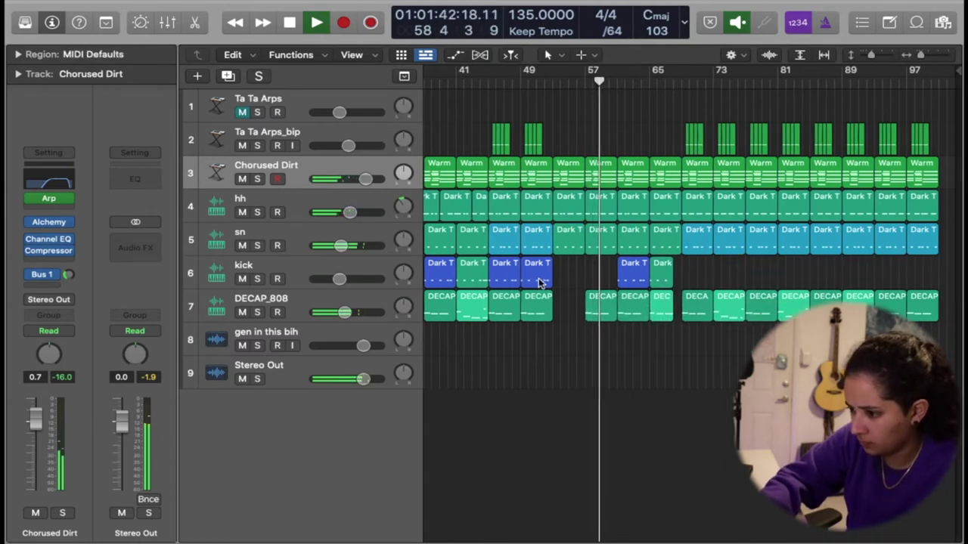
pyautogui.moveTo(567, 278); pyautogui.dragTo(502, 279)
pyautogui.moveTo(616, 273); pyautogui.dragTo(891, 273)
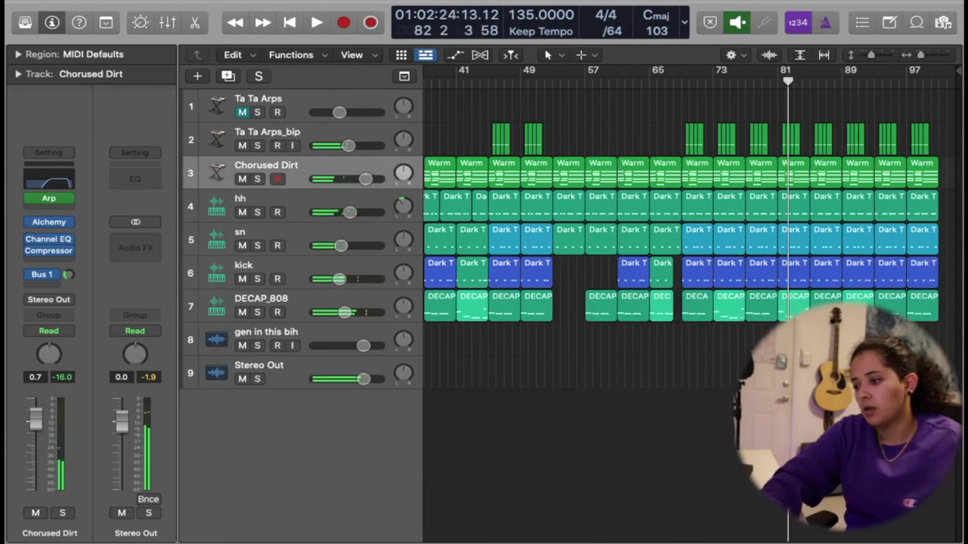
# - Review the kick regions along the whole arrangement, checking the blue ones at bars 13, 21, 25 and 61
pyautogui.hscroll(-3, 692, 242)
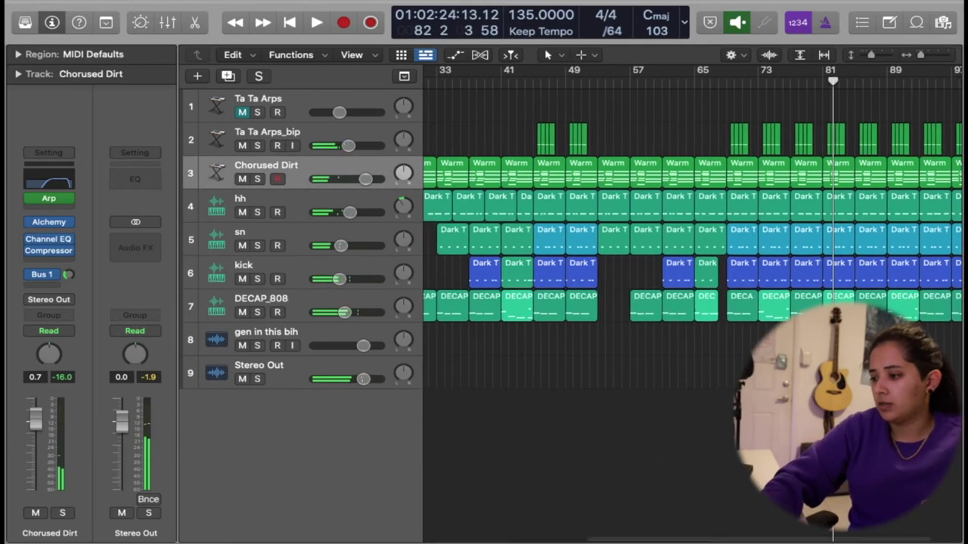
pyautogui.hscroll(-3, 718, 291)
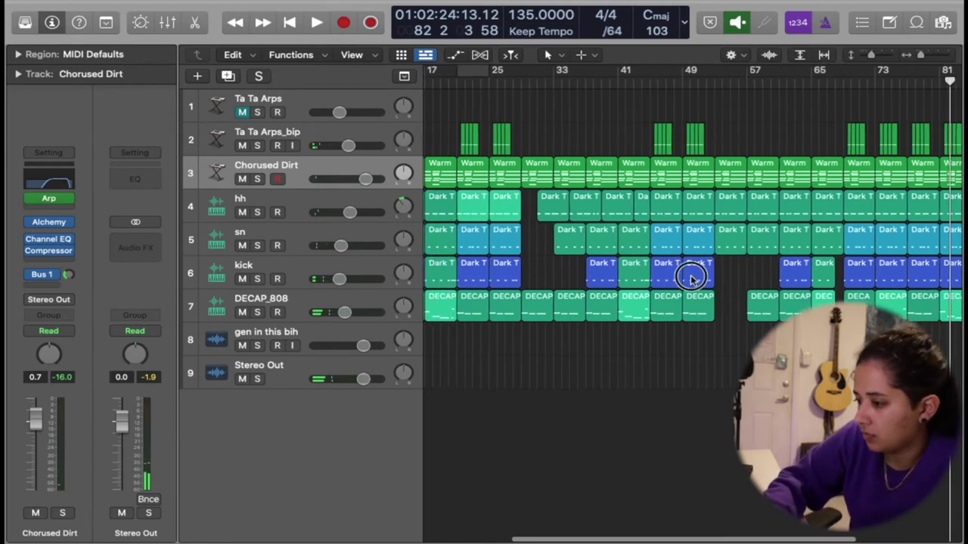
pyautogui.hscroll(-2, 670, 277)
pyautogui.moveTo(591, 277); pyautogui.dragTo(532, 276)
pyautogui.hscroll(-3, 532, 276)
pyautogui.hscroll(-1, 533, 272)
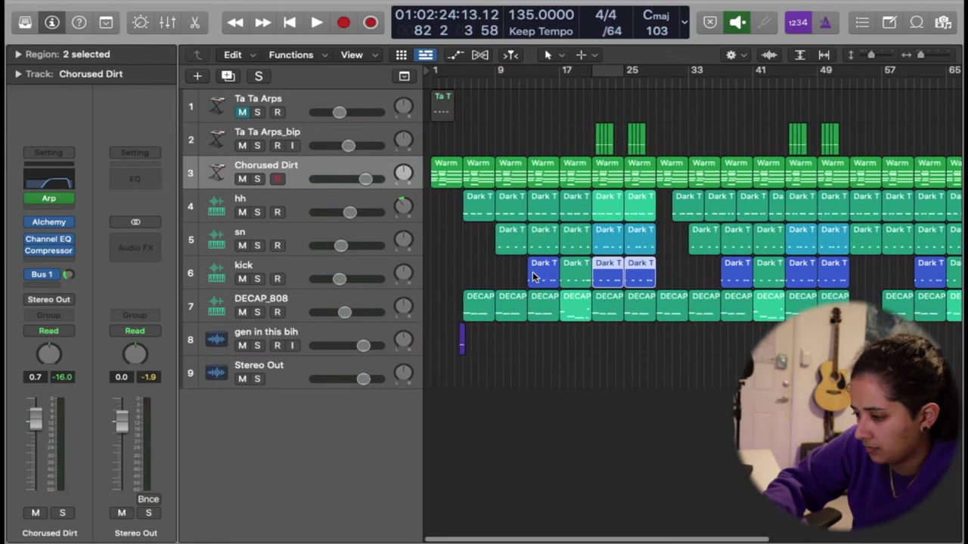
pyautogui.click(532, 272)
pyautogui.hscroll(5, 737, 310)
pyautogui.hscroll(4, 734, 310)
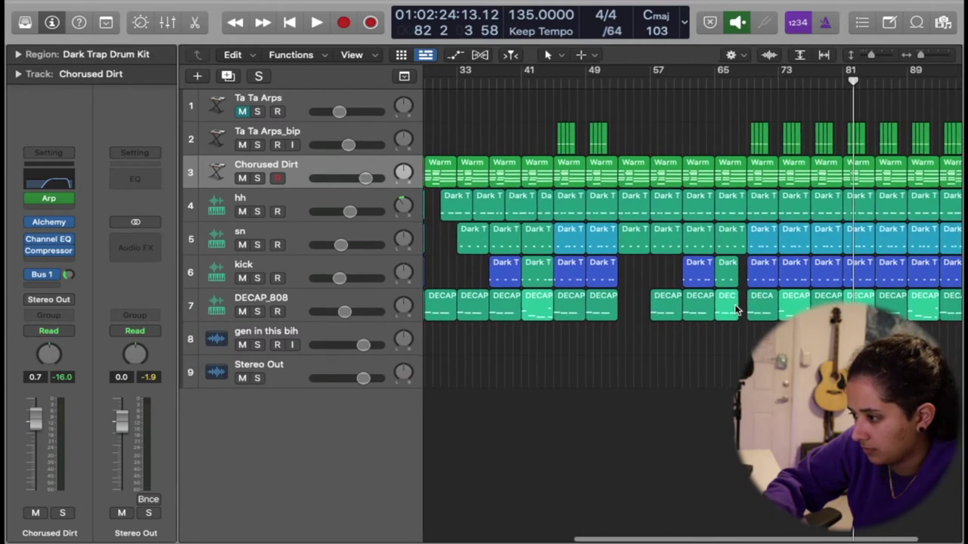
pyautogui.click(705, 276)
pyautogui.hscroll(-1, 635, 278)
pyautogui.hscroll(-6, 697, 277)
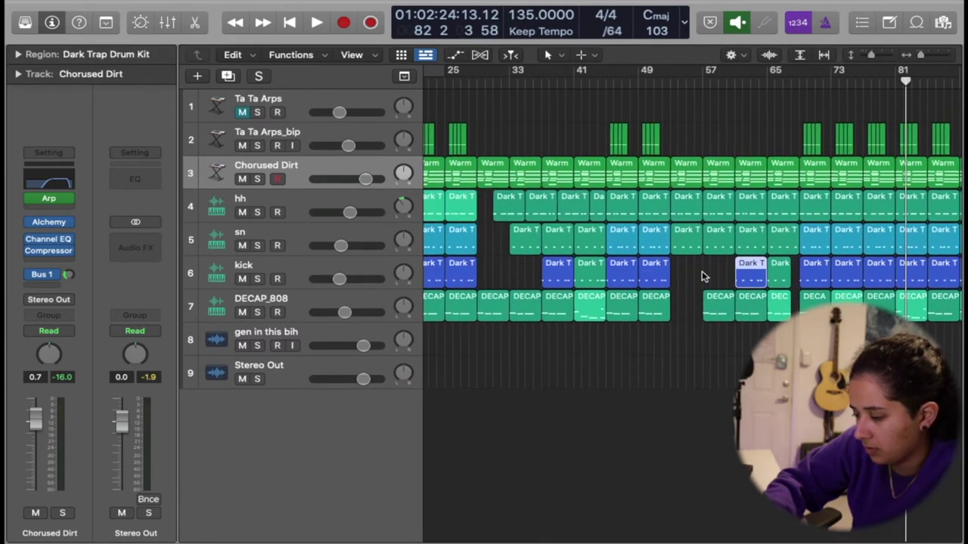
pyautogui.hscroll(-3, 464, 295)
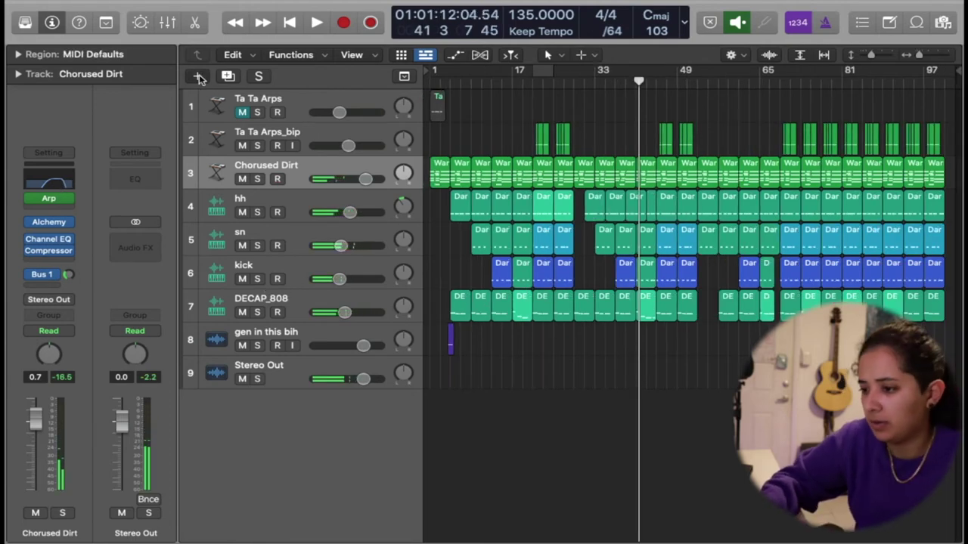
# - Create one new software instrument track with Alchemy as its instrument
pyautogui.click(199, 78)
pyautogui.click(320, 135)
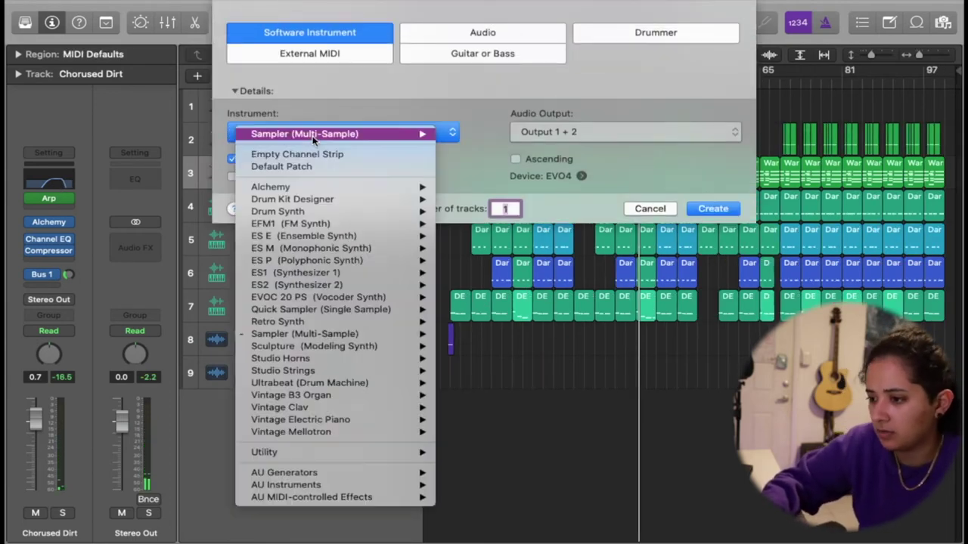
pyautogui.click(339, 188)
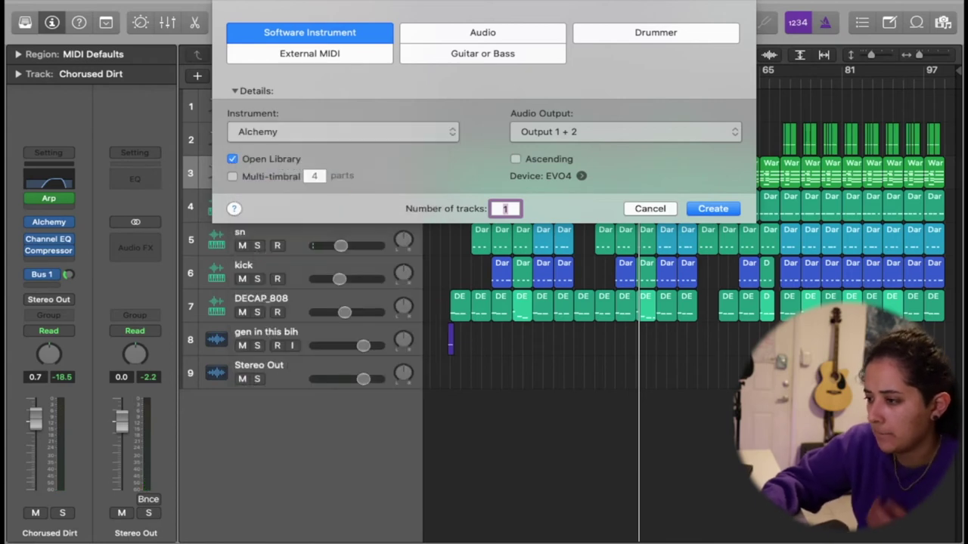
pyautogui.press('Return')
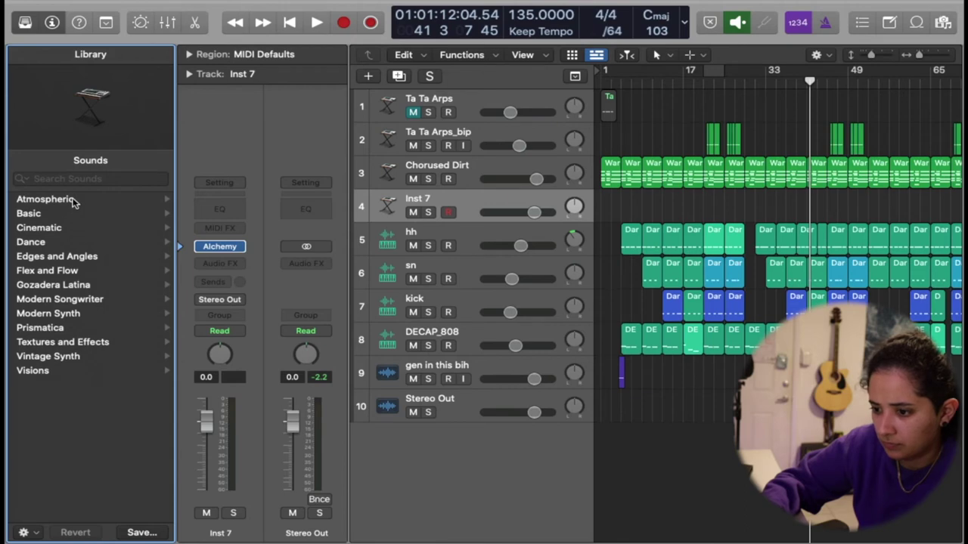
# - Browse the Atmospheric pads in the sound library and open the new track's Alchemy instrument to look through its presets
pyautogui.click(73, 200)
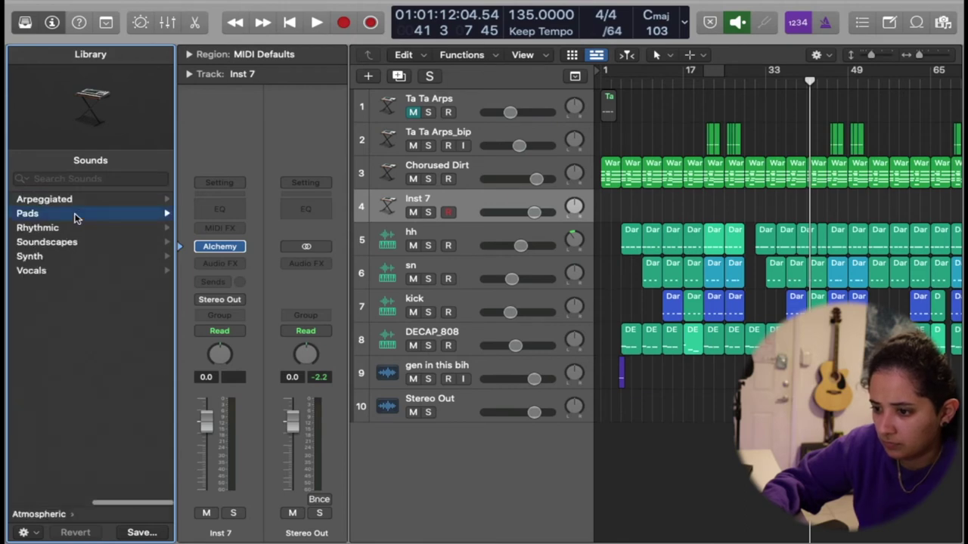
pyautogui.click(75, 214)
pyautogui.scroll(-10, 89, 256)
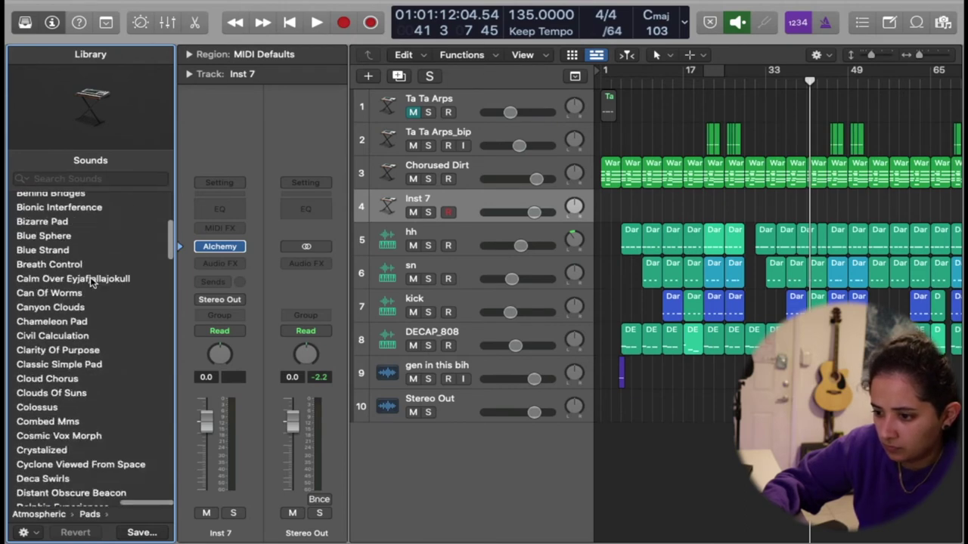
pyautogui.scroll(-6, 106, 355)
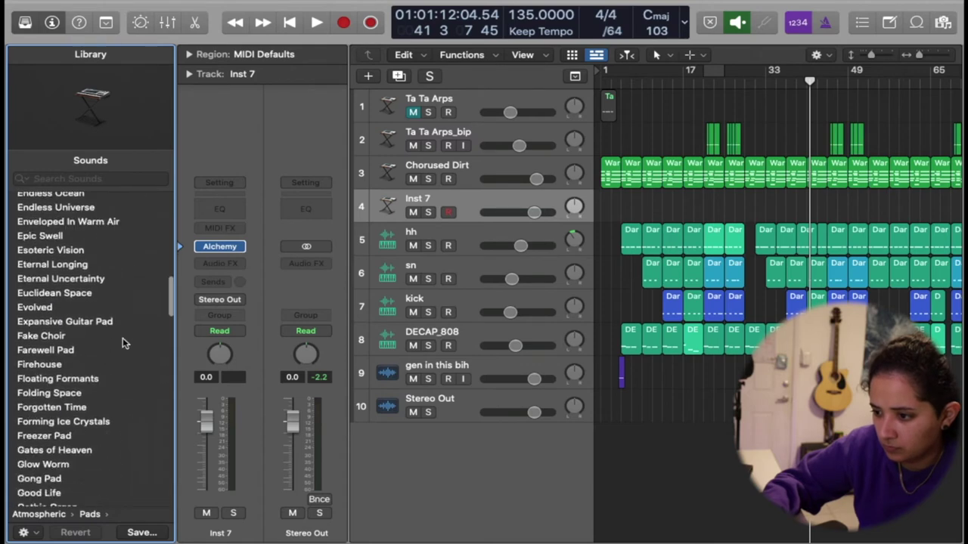
pyautogui.click(222, 248)
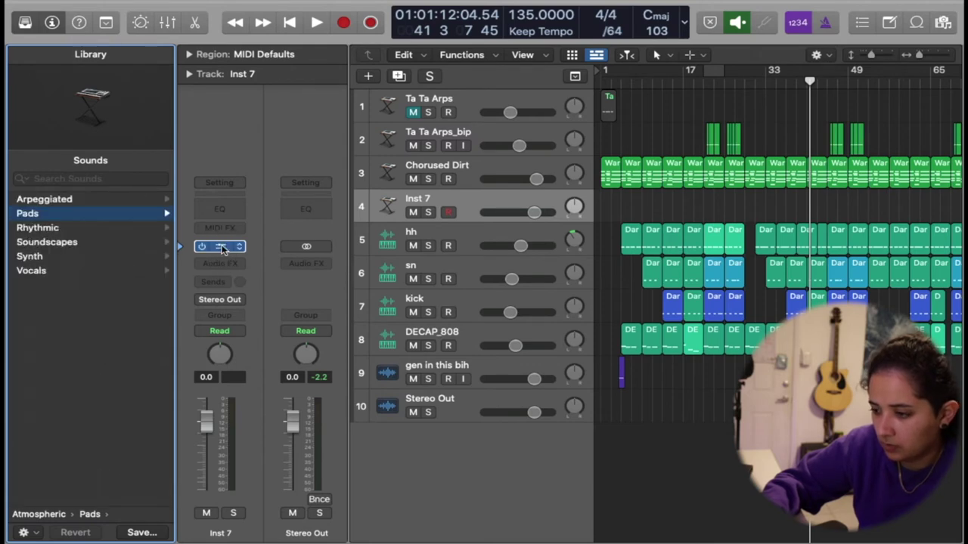
pyautogui.click(221, 247)
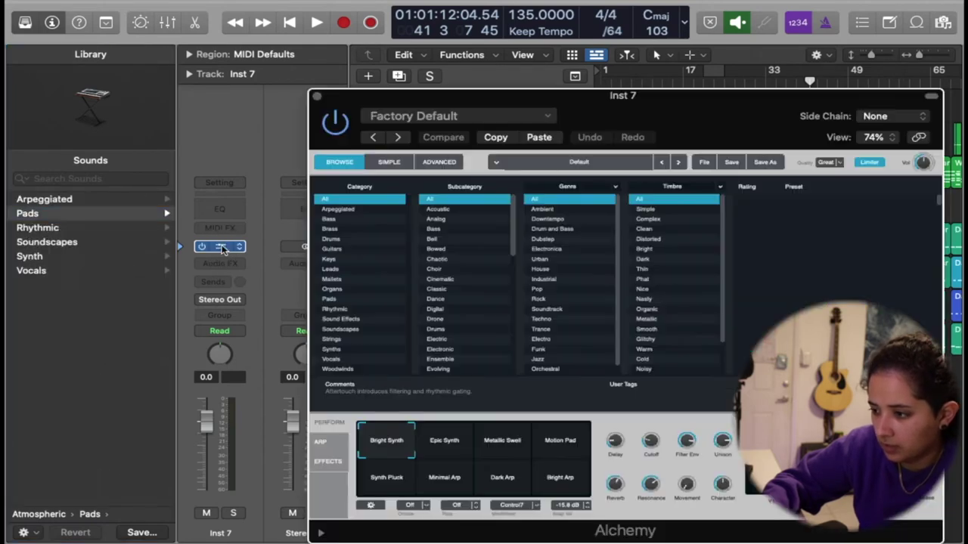
pyautogui.click(446, 219)
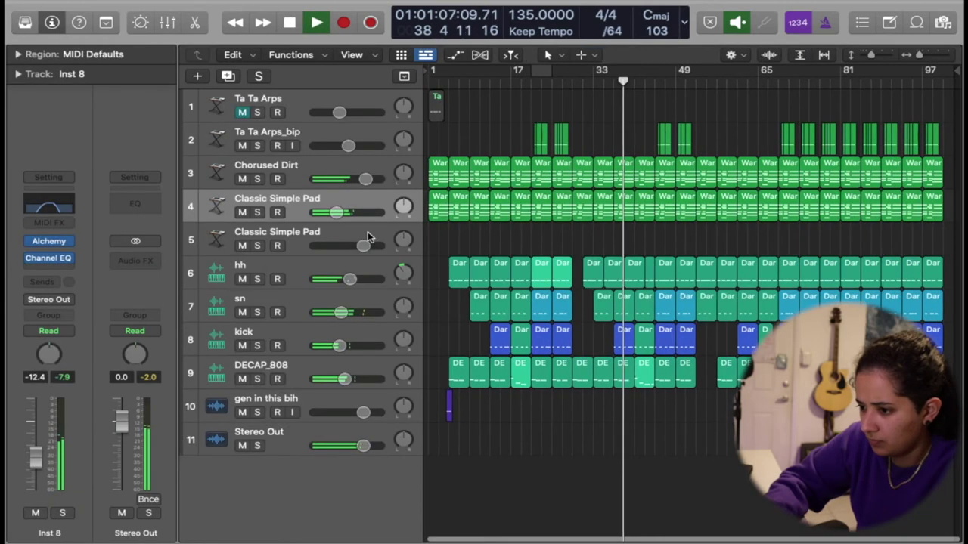
# - Copy the melody regions from bar 69 to the end onto the second Classic Simple Pad track
pyautogui.click(277, 240)
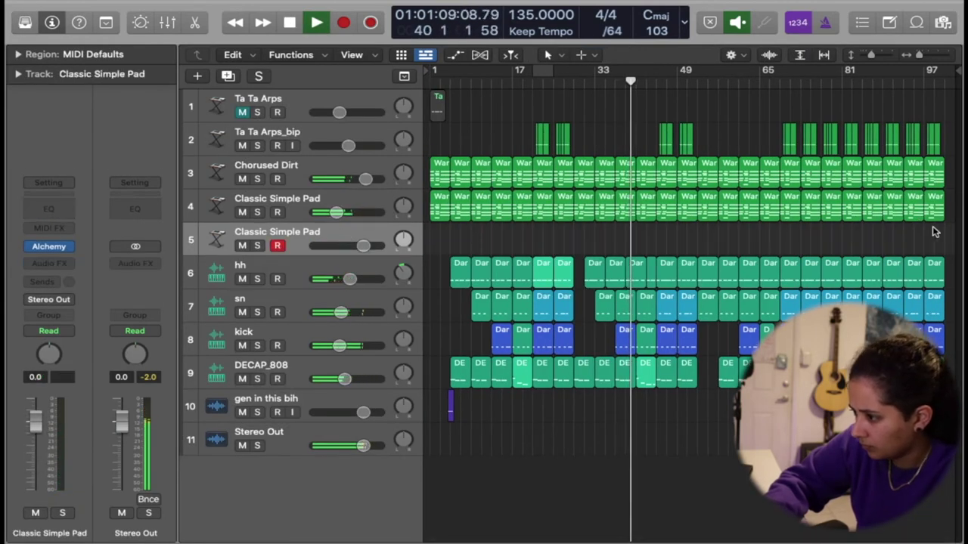
pyautogui.moveTo(933, 227); pyautogui.dragTo(786, 240)
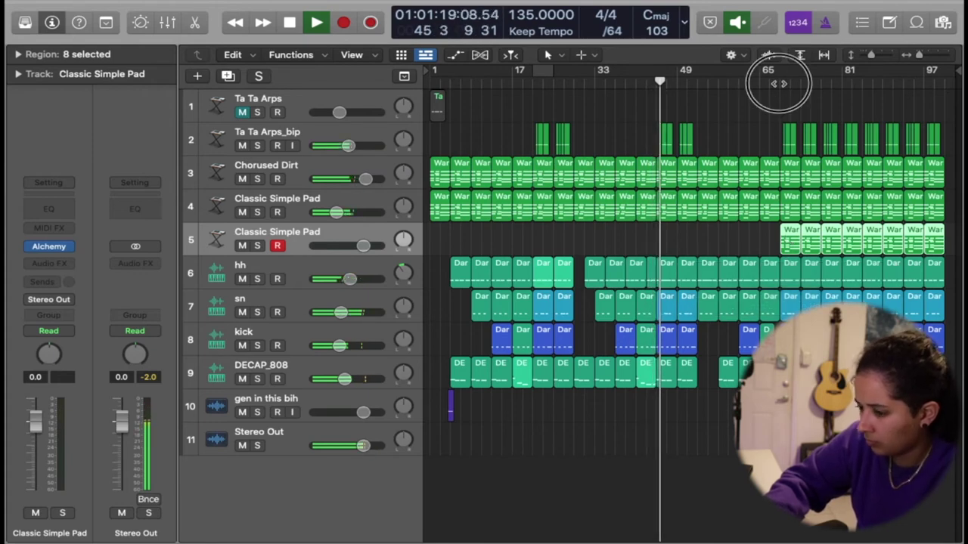
# - Lower the second Classic Simple Pad track's volume to about -13.4 dB while playing from bar 69, and disarm its recording
pyautogui.click(781, 76)
pyautogui.moveTo(363, 246); pyautogui.dragTo(341, 247)
pyautogui.click(276, 246)
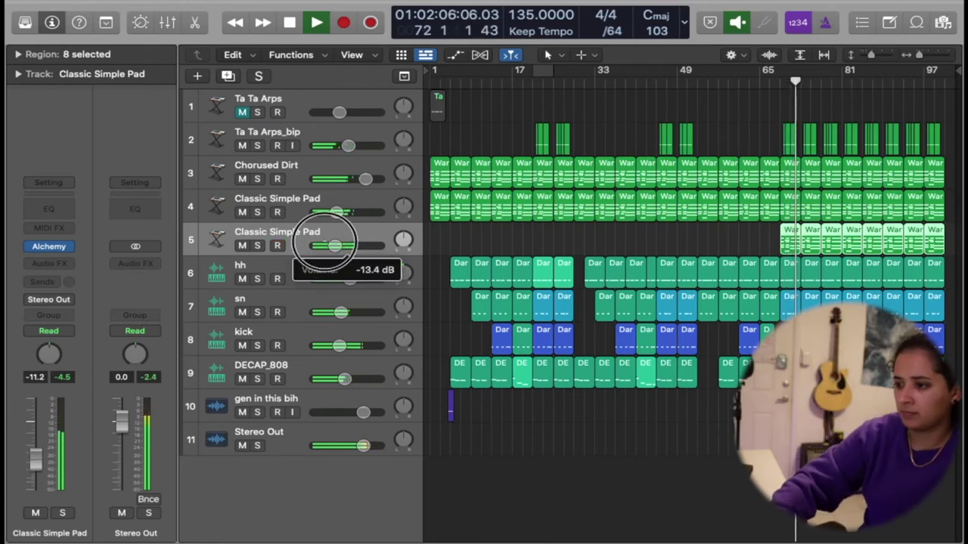
pyautogui.click(479, 233)
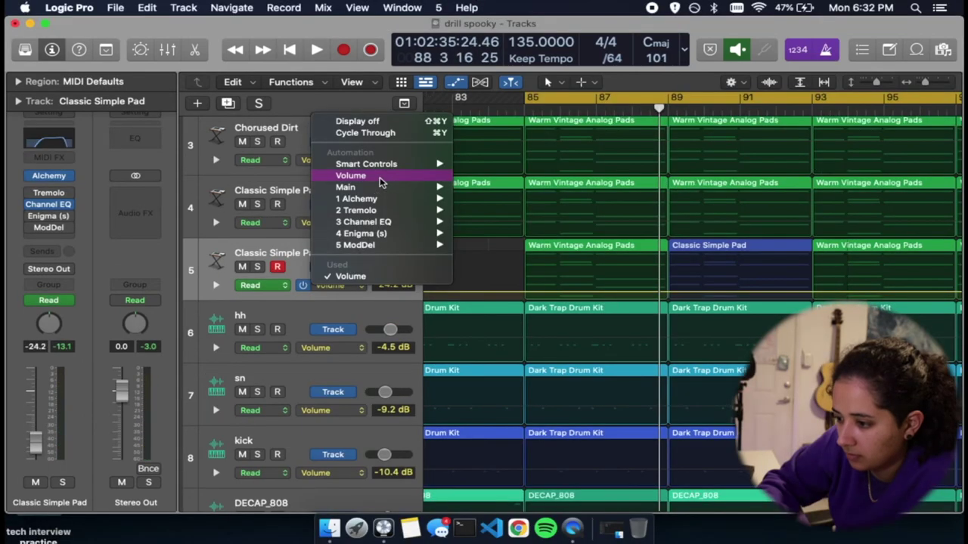
# - Set the second Classic Simple Pad track to track-based Volume automation in Touch mode
pyautogui.click(381, 176)
pyautogui.click(337, 268)
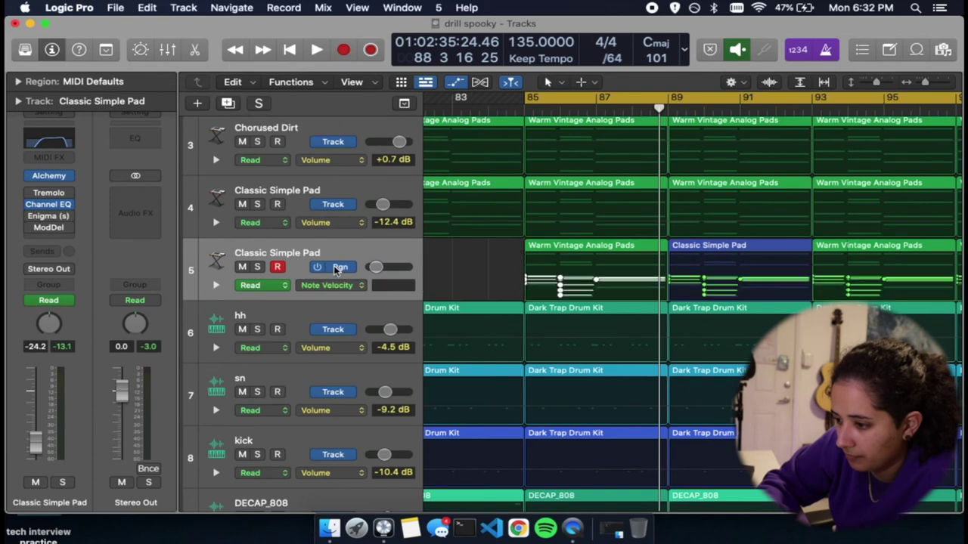
pyautogui.click(334, 267)
pyautogui.click(272, 285)
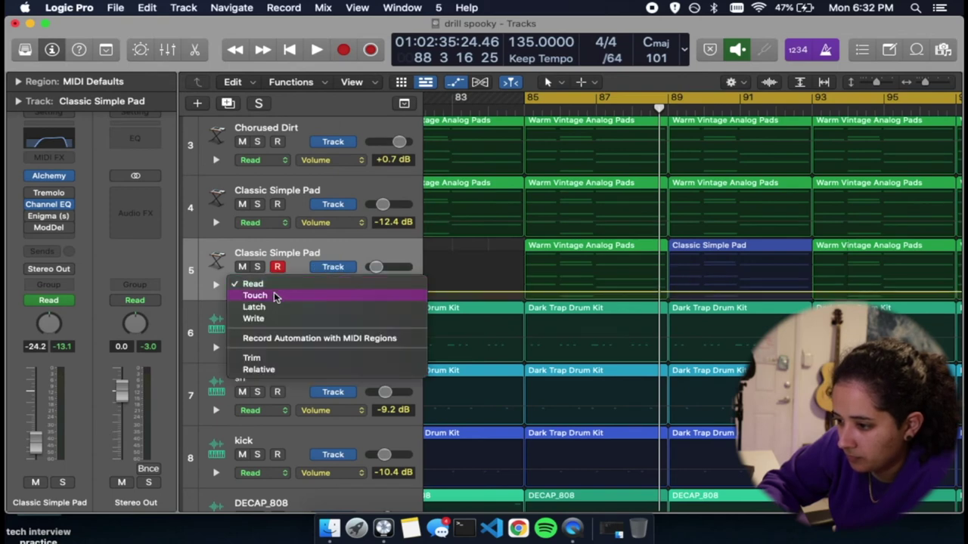
pyautogui.click(274, 296)
# - Record volume automation on the second Classic Simple Pad track during playback from bar 83, checking the MIDI input preferences
pyautogui.click(521, 110)
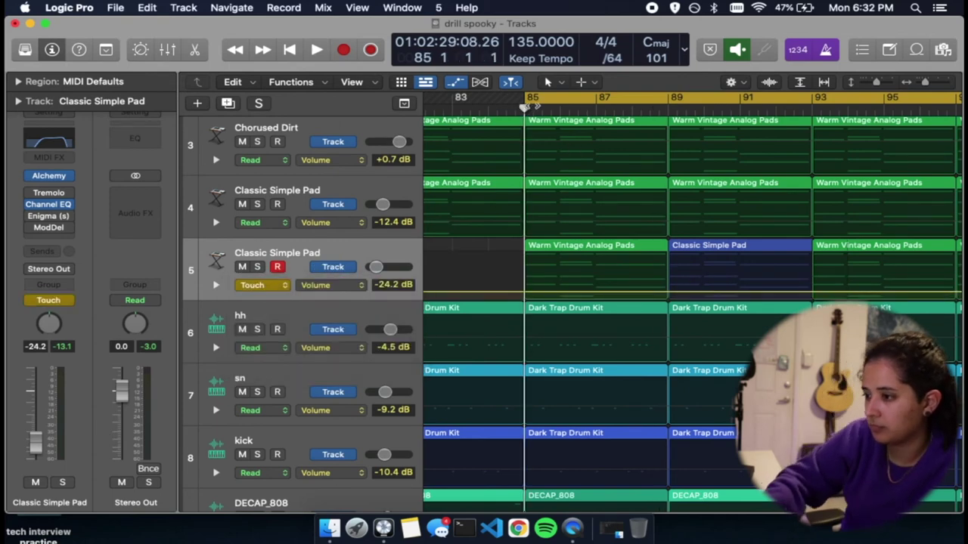
pyautogui.click(453, 108)
pyautogui.press('space')
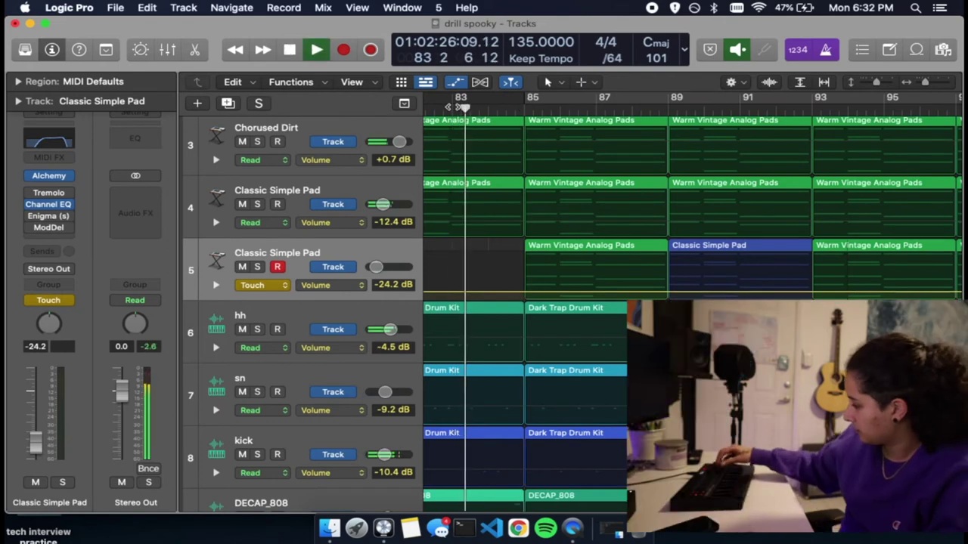
pyautogui.press('super+comma')
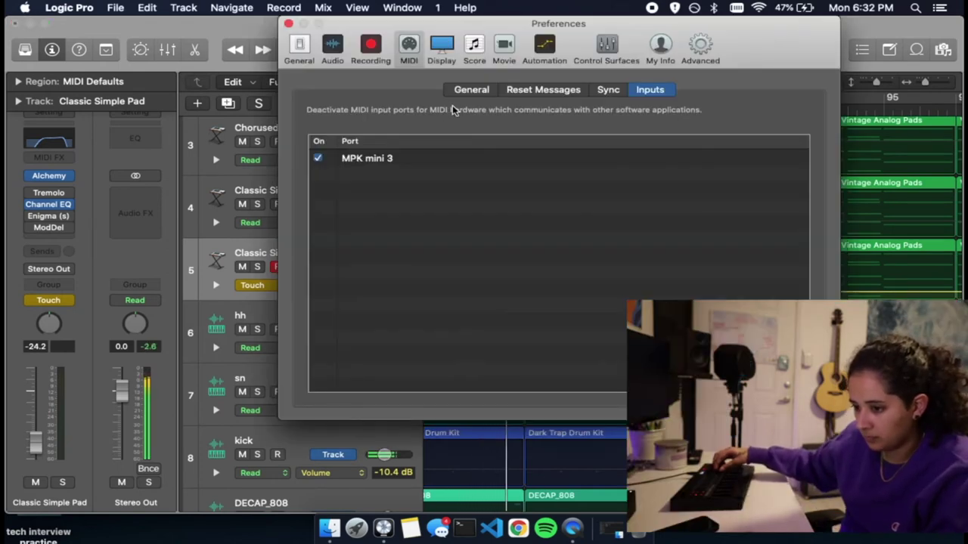
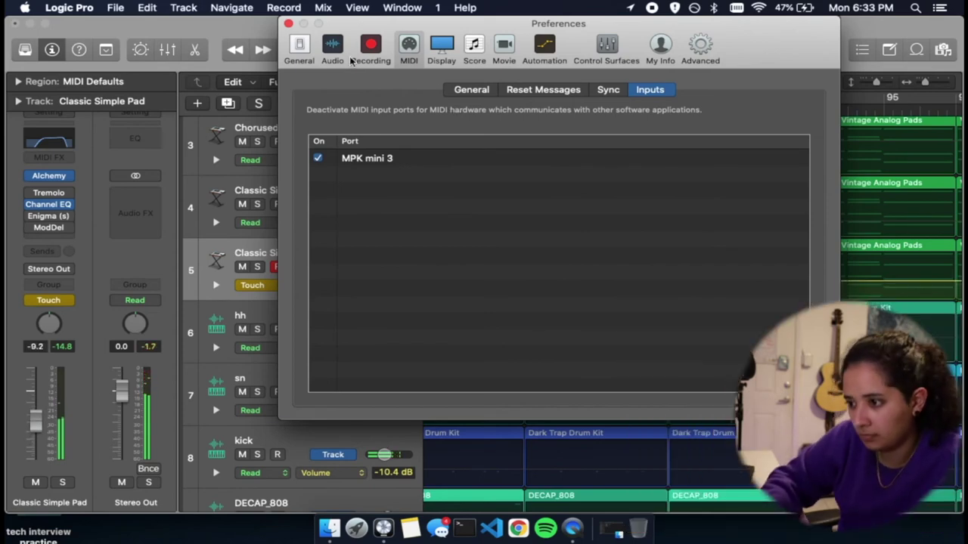
pyautogui.click(288, 24)
pyautogui.click(52, 51)
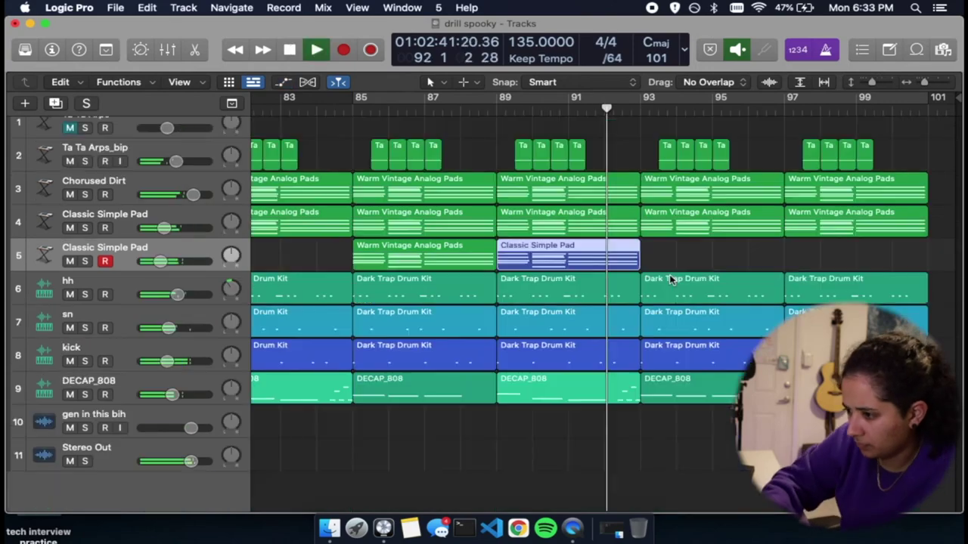
# - On the second Classic Simple Pad track, copy both regions from bars 85 and 89 to bar 93 and replace the bar 89 region with the bar 85 one
pyautogui.moveTo(667, 270); pyautogui.dragTo(460, 270)
pyautogui.moveTo(445, 255); pyautogui.dragTo(734, 244)
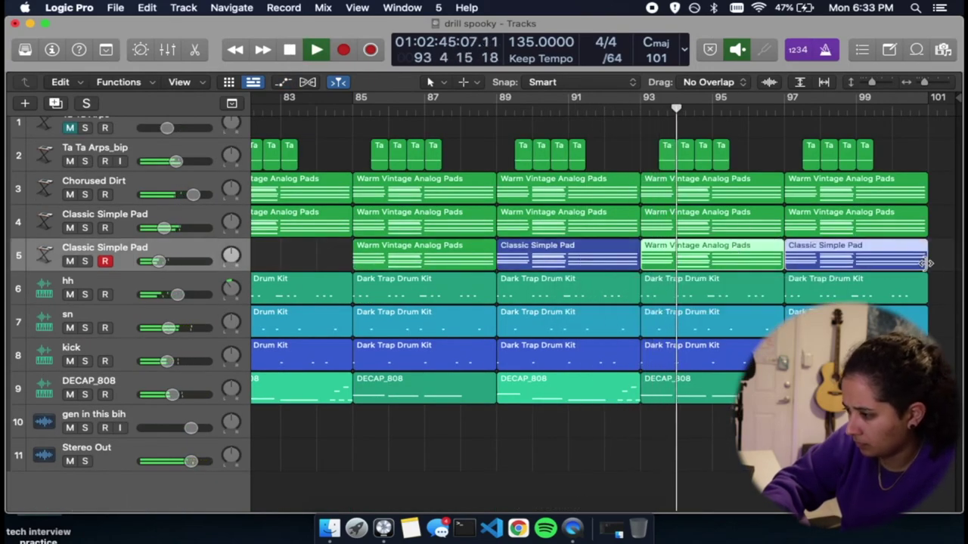
pyautogui.click(611, 256)
pyautogui.press('Delete')
pyautogui.click(414, 257)
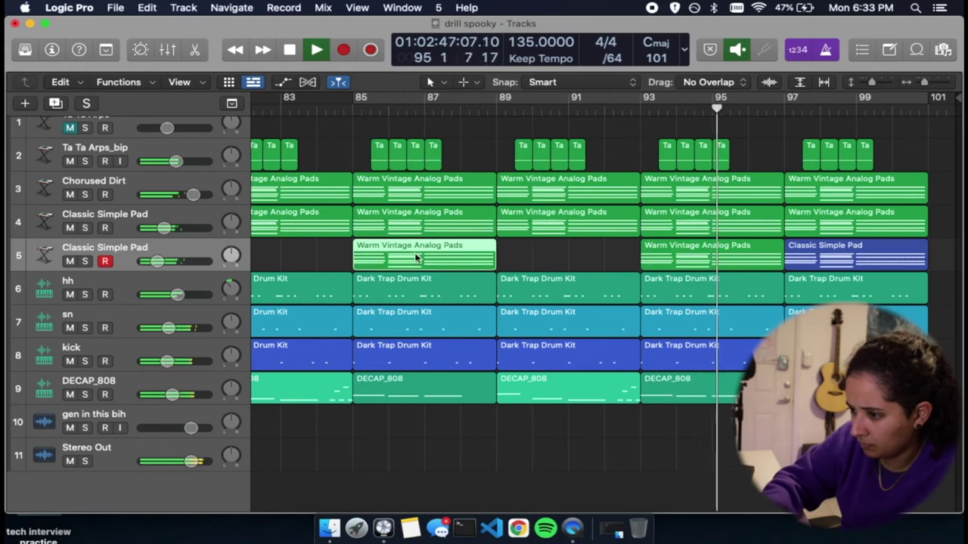
pyautogui.moveTo(415, 257); pyautogui.dragTo(559, 258)
pyautogui.click(858, 257)
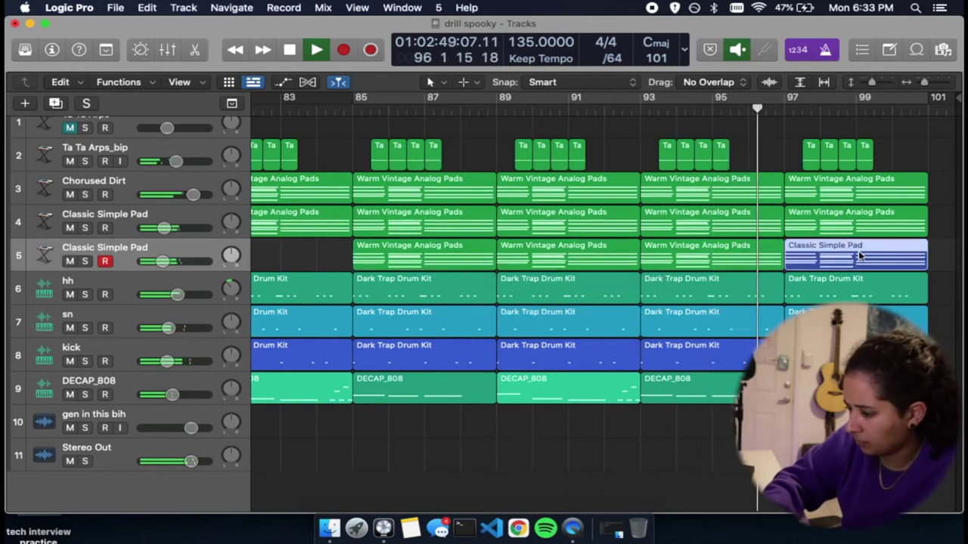
# - Set the second Classic Simple Pad track's high cut automation point at bar 1 to 20.0 Hz and hide the automation
pyautogui.click(276, 82)
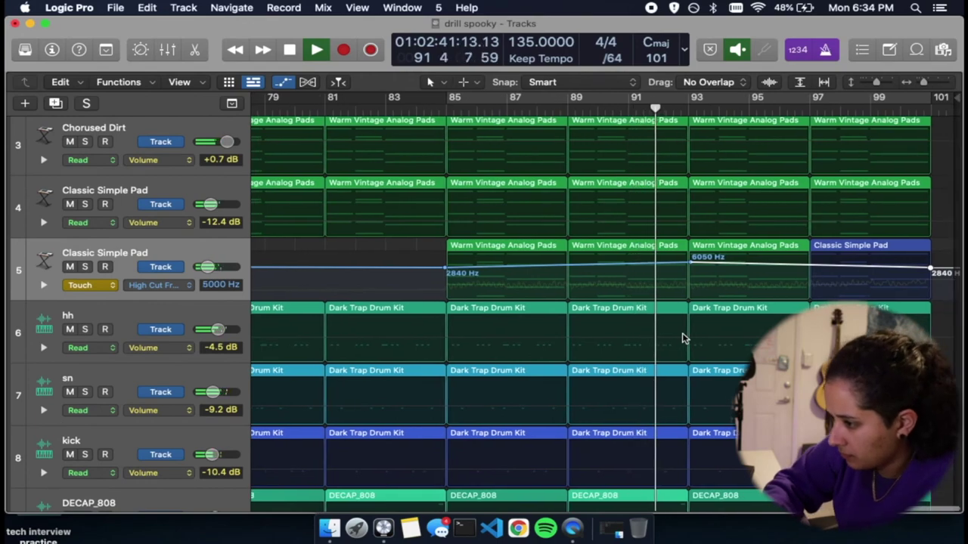
pyautogui.scroll(-5, 682, 333)
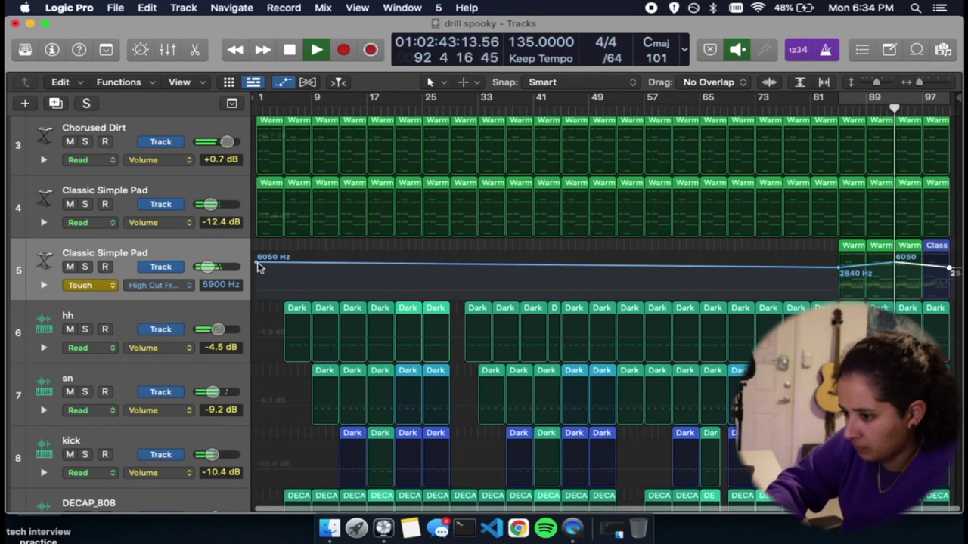
pyautogui.moveTo(257, 268); pyautogui.dragTo(257, 293)
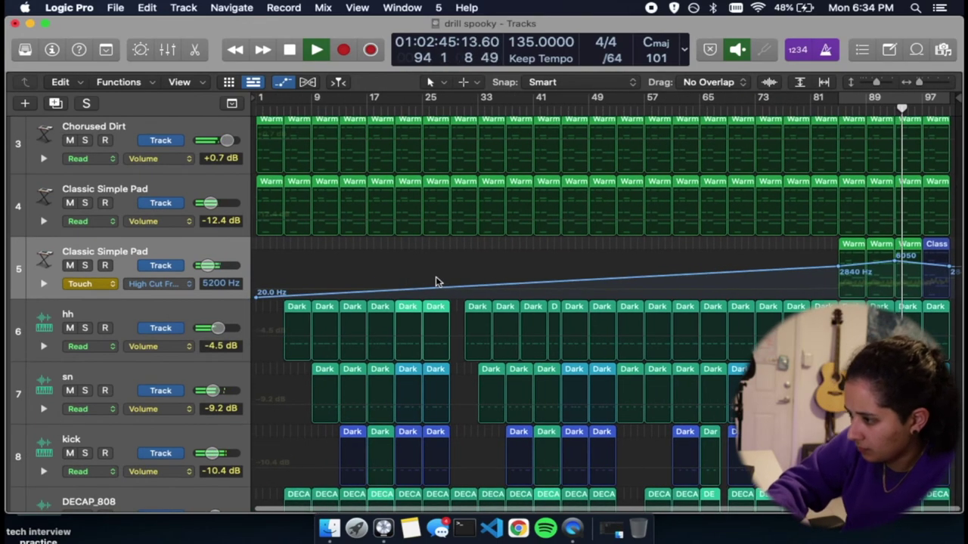
pyautogui.click(281, 81)
# - Copy the bar 85 pad region to bar 49 on the second Classic Simple Pad track and play from just before bar 45
pyautogui.press('space')
pyautogui.moveTo(859, 260); pyautogui.dragTo(596, 263)
pyautogui.click(560, 108)
pyautogui.press('space')
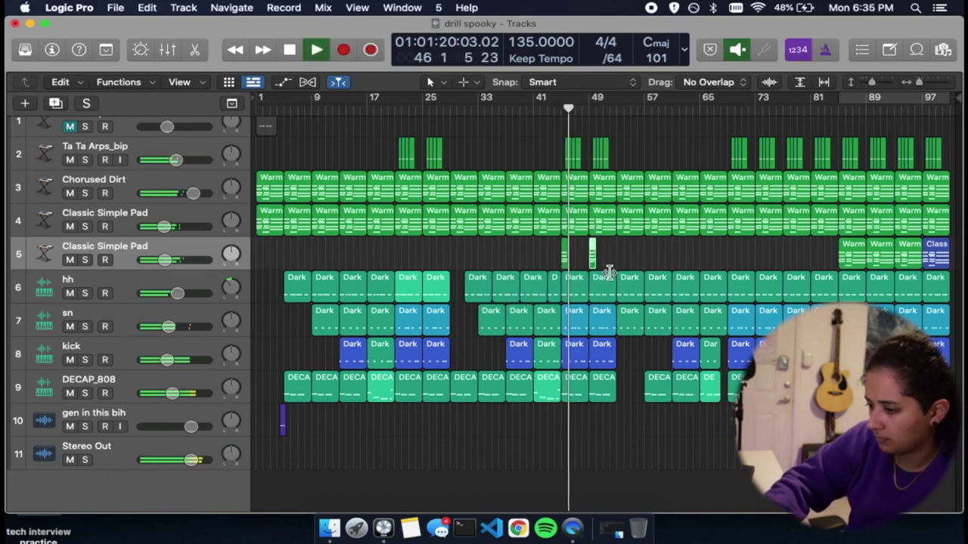
# - Shorten the second Classic Simple Pad regions at bars 45 and 49 to half a bar each
pyautogui.scroll(5, 610, 270)
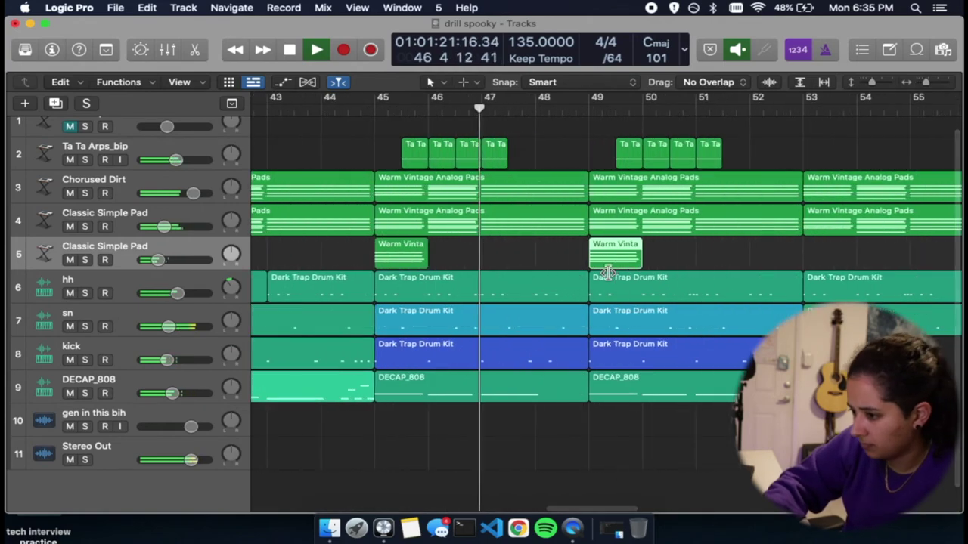
pyautogui.click(423, 264)
pyautogui.moveTo(423, 262); pyautogui.dragTo(401, 261)
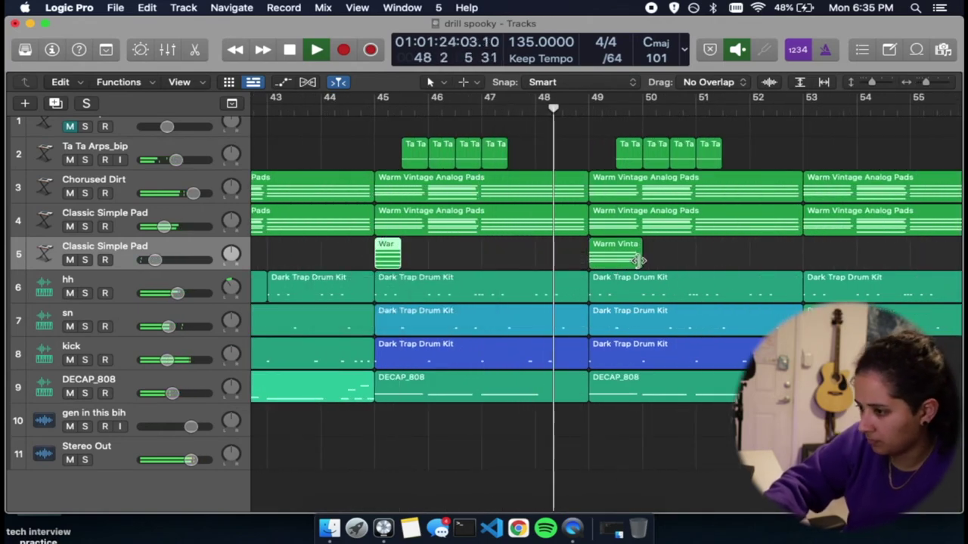
pyautogui.moveTo(639, 260); pyautogui.dragTo(614, 259)
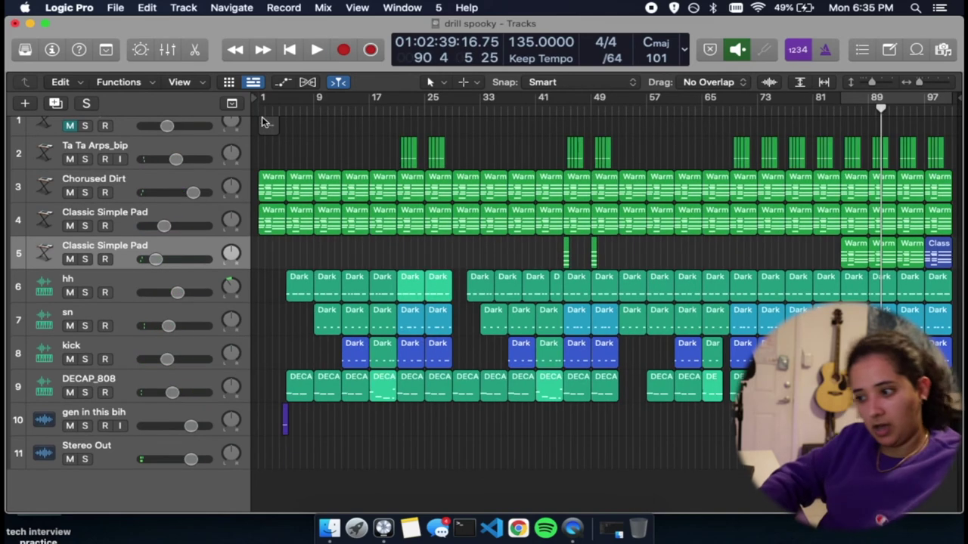
# - Review the arrangement from bar 1, marking the sections around bars 21 to 29 and 85 to 93 with the cycle range
pyautogui.click(260, 110)
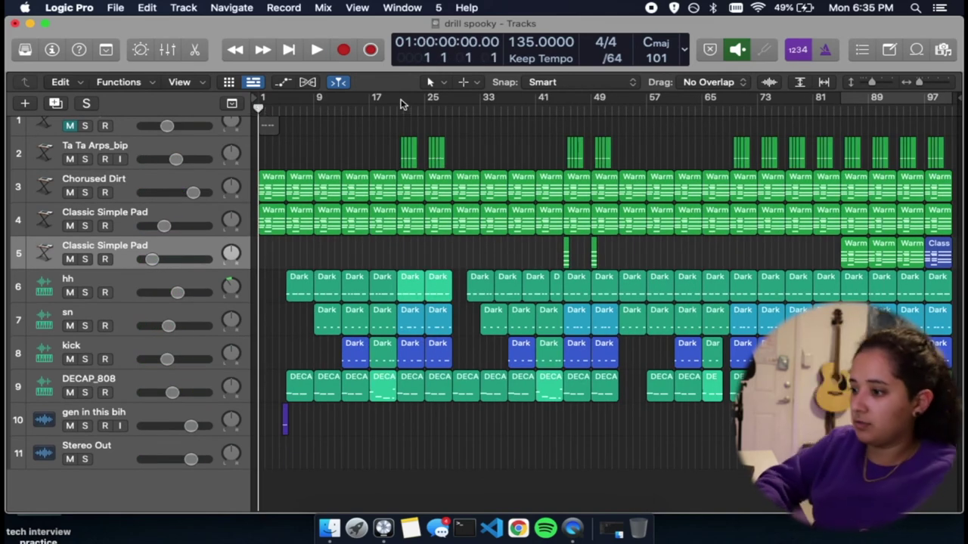
pyautogui.moveTo(403, 104); pyautogui.dragTo(461, 106)
pyautogui.press('z')
pyautogui.press('z')
pyautogui.moveTo(841, 103); pyautogui.dragTo(892, 103)
pyautogui.press('z')
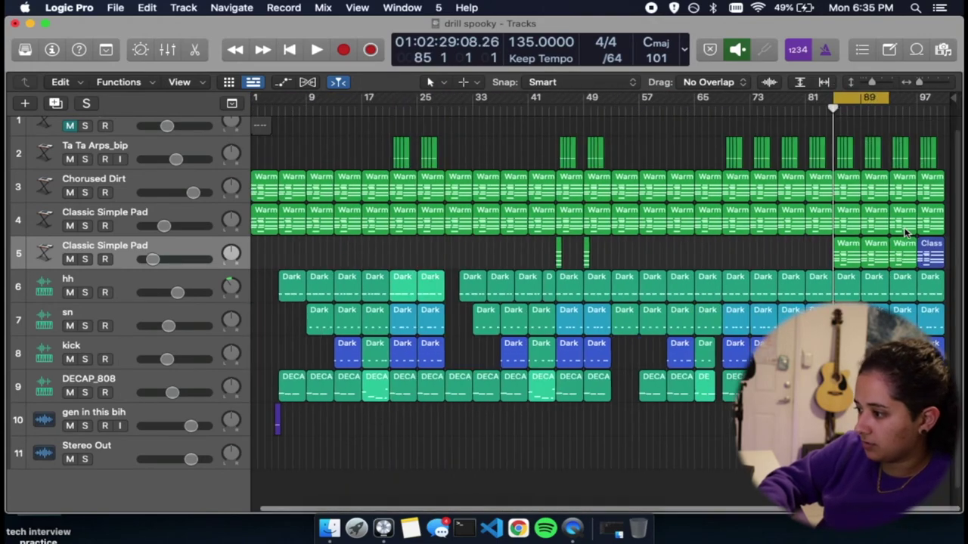
pyautogui.press('z')
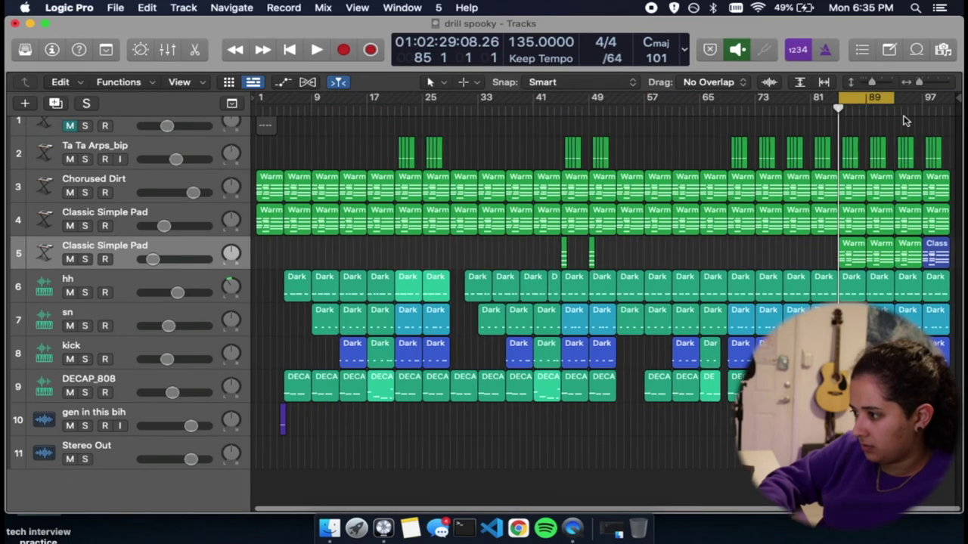
pyautogui.click(871, 100)
# - Play the transition into bar 21 and bring the Short Sweep 2 sample in from Finder onto a new audio track near bar 17
pyautogui.press('space')
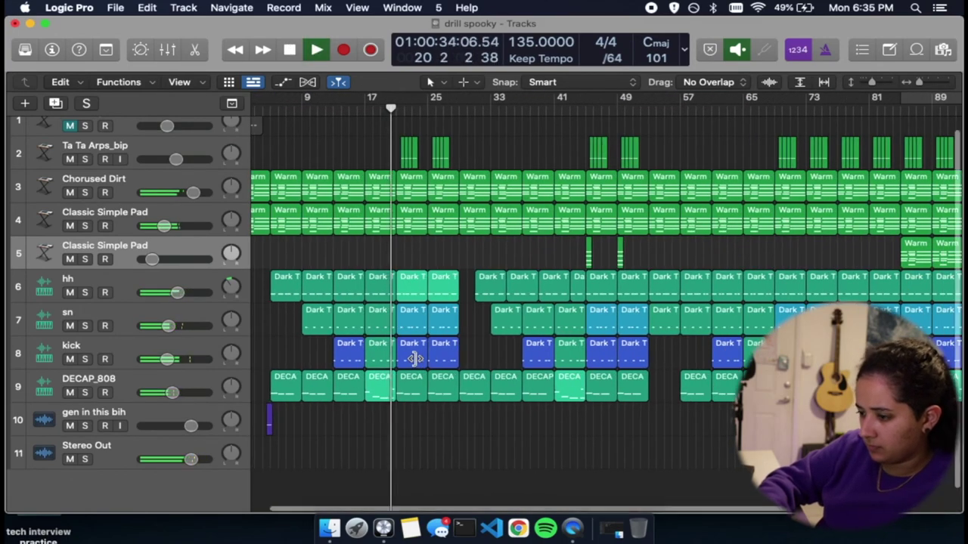
pyautogui.press('super+Right')
pyautogui.press('super+Right')
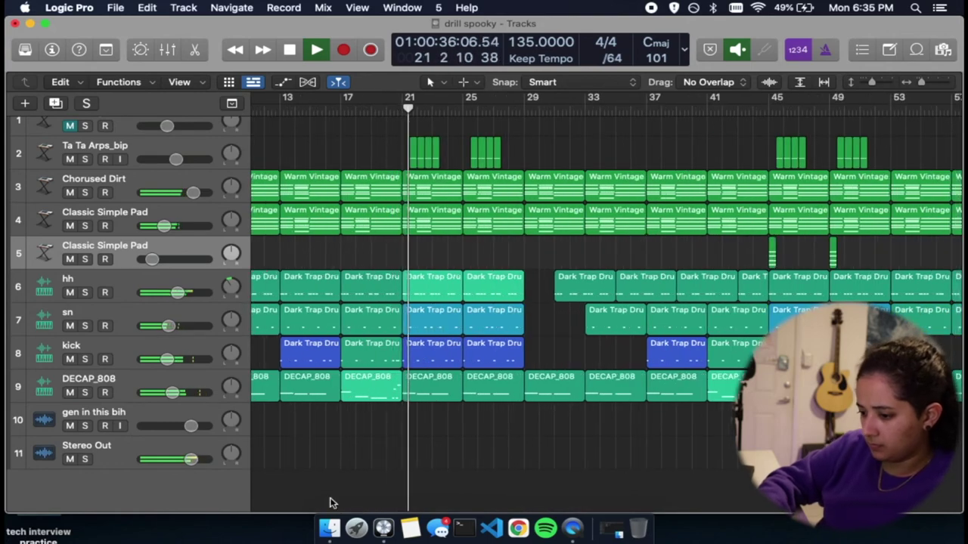
pyautogui.press('space')
pyautogui.click(328, 528)
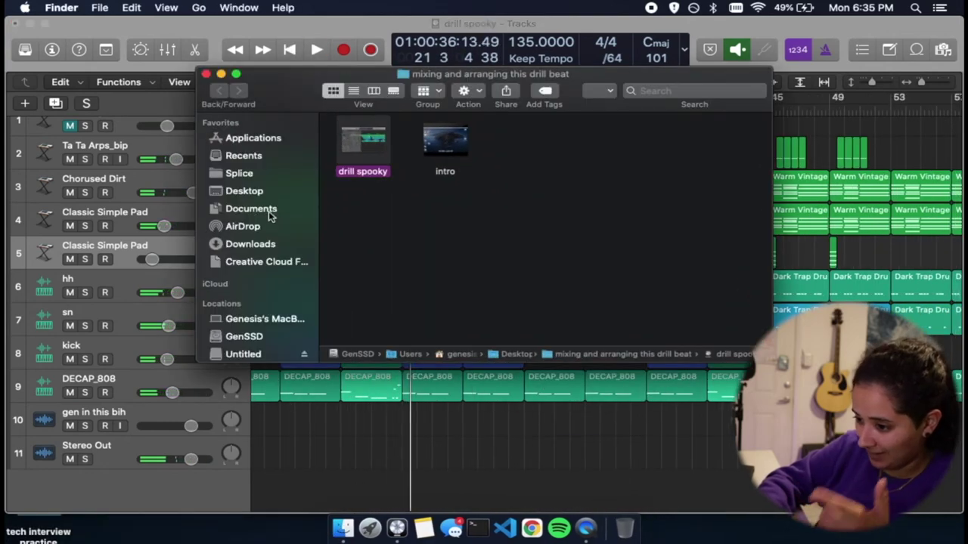
pyautogui.scroll(-3, 270, 217)
pyautogui.click(265, 297)
pyautogui.scroll(-2, 467, 215)
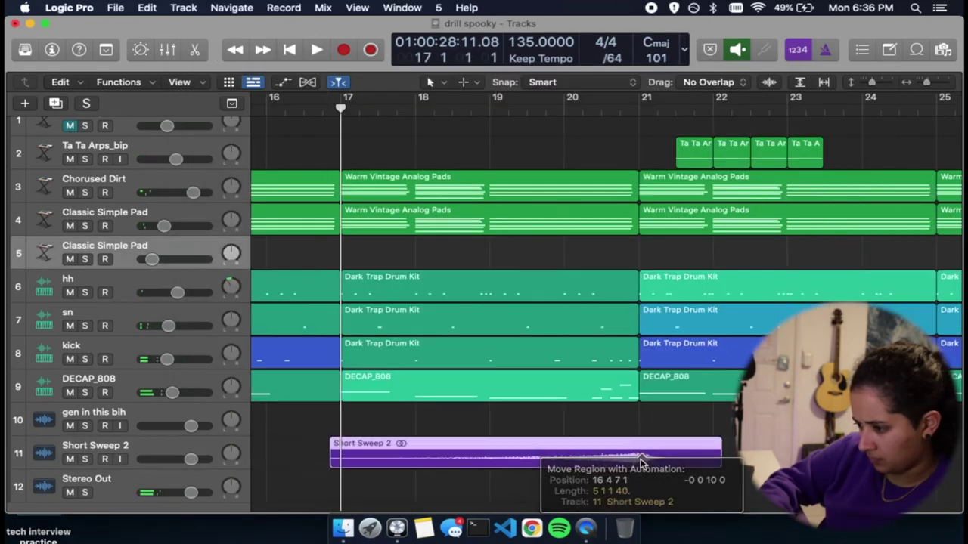
# - Lower the Short Sweep 2 track's volume during playback and show its channel strip
pyautogui.press('space')
pyautogui.press('super+Left')
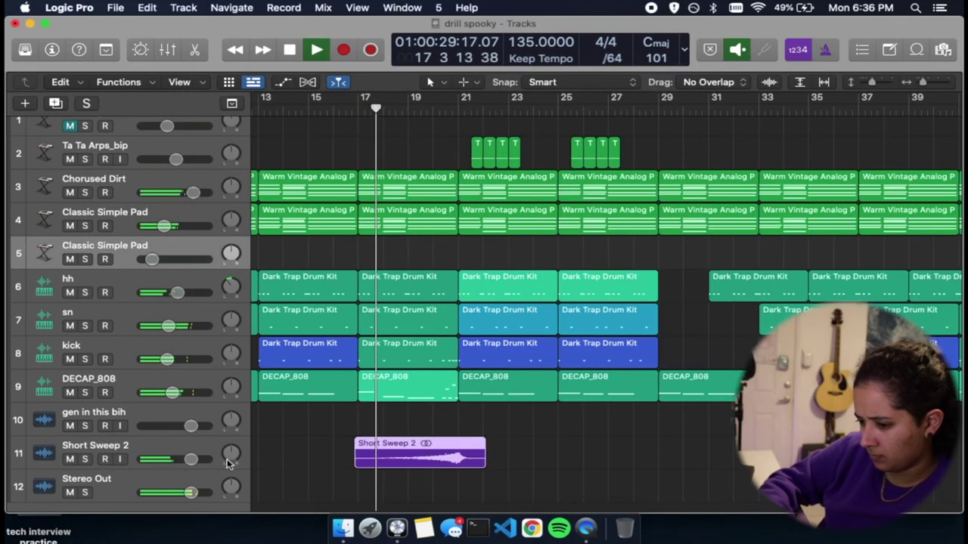
pyautogui.moveTo(189, 460); pyautogui.dragTo(145, 459)
pyautogui.press('super+Left')
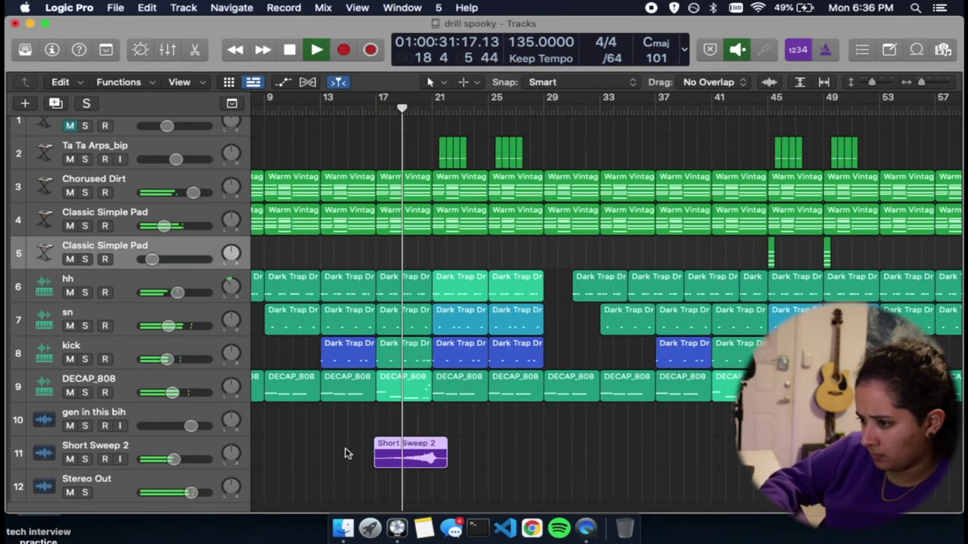
pyautogui.hscroll(-3, 345, 452)
pyautogui.click(162, 453)
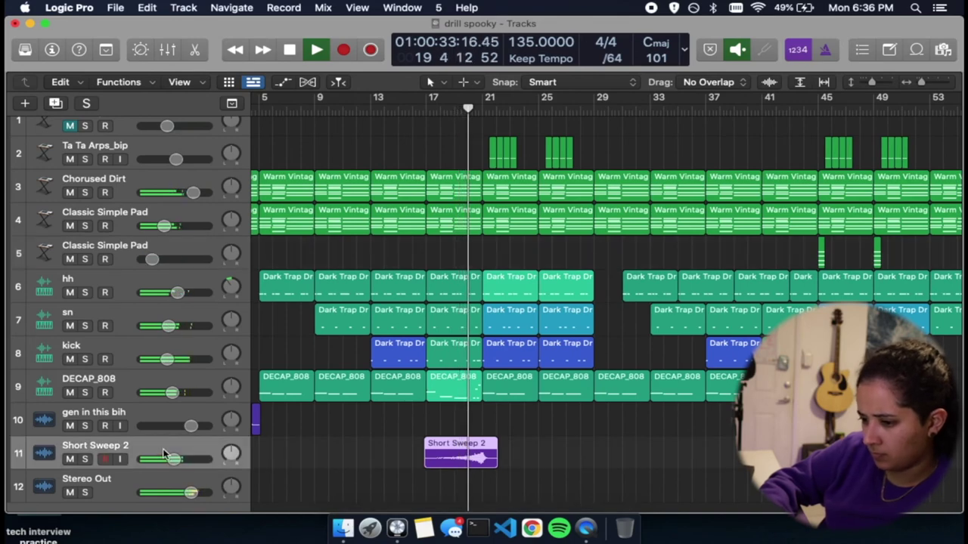
pyautogui.click(51, 50)
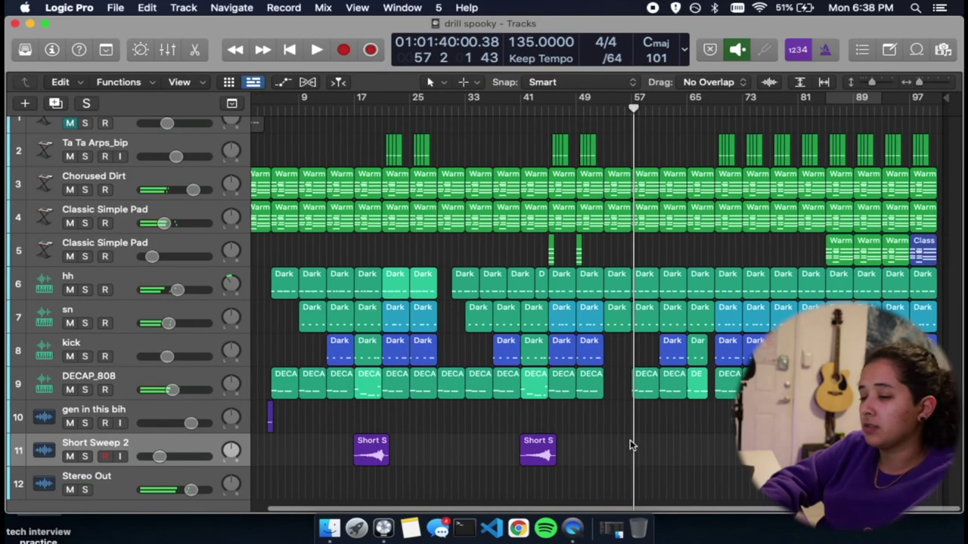
# - Place a Short Sweep 2 copy leading into bar 85 and play the section with the cycle range at bars 85 to 93
pyautogui.hscroll(-1, 632, 445)
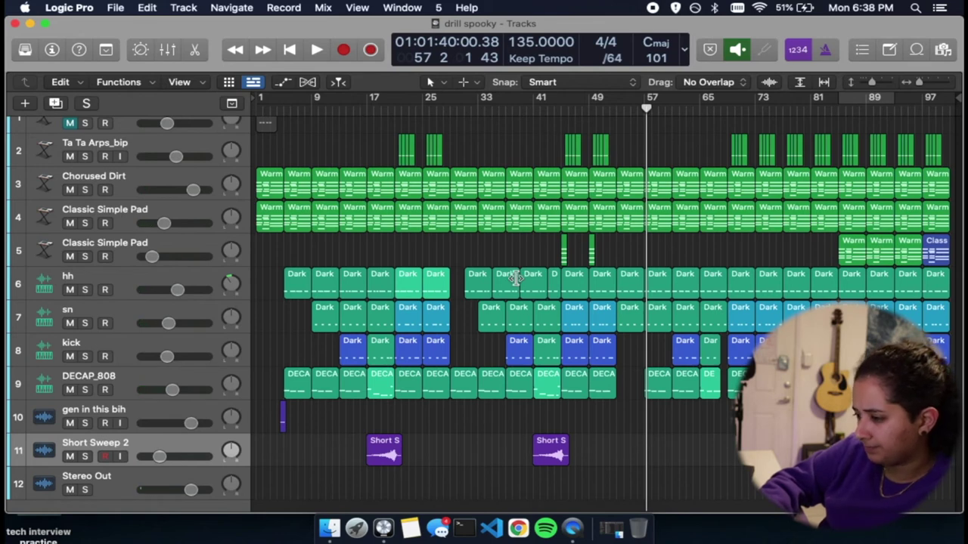
pyautogui.hscroll(-1, 515, 278)
pyautogui.hscroll(1, 789, 141)
pyautogui.hscroll(-1, 791, 140)
pyautogui.click(837, 106)
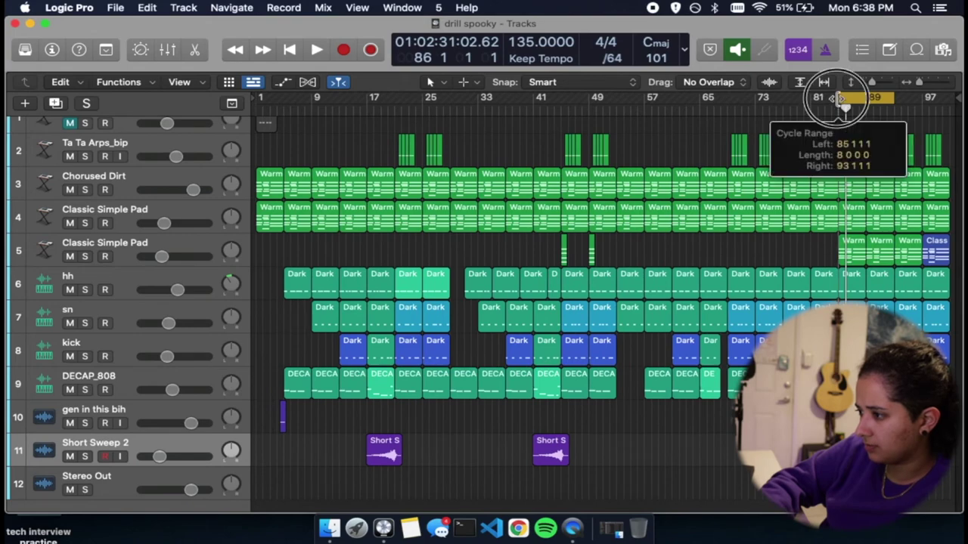
pyautogui.press('super+Right')
pyautogui.hscroll(3, 872, 161)
pyautogui.press('space')
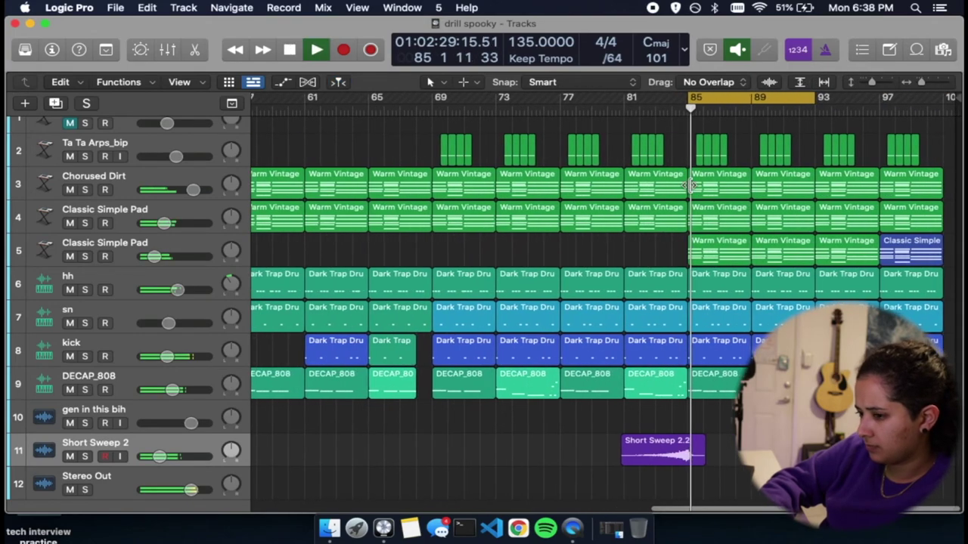
# - Stop playback and mute Ta Ta Arps_bip, the second Classic Simple Pad, and the tracks from hh through Short Sweep 2
pyautogui.click(175, 155)
pyautogui.click(55, 50)
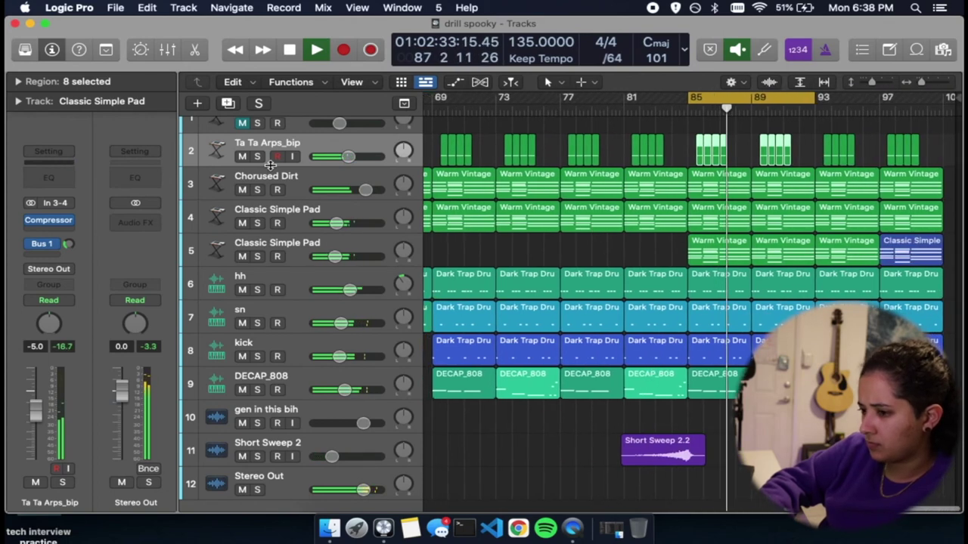
pyautogui.press('space')
pyautogui.click(242, 156)
pyautogui.moveTo(242, 290); pyautogui.dragTo(244, 455)
pyautogui.click(242, 254)
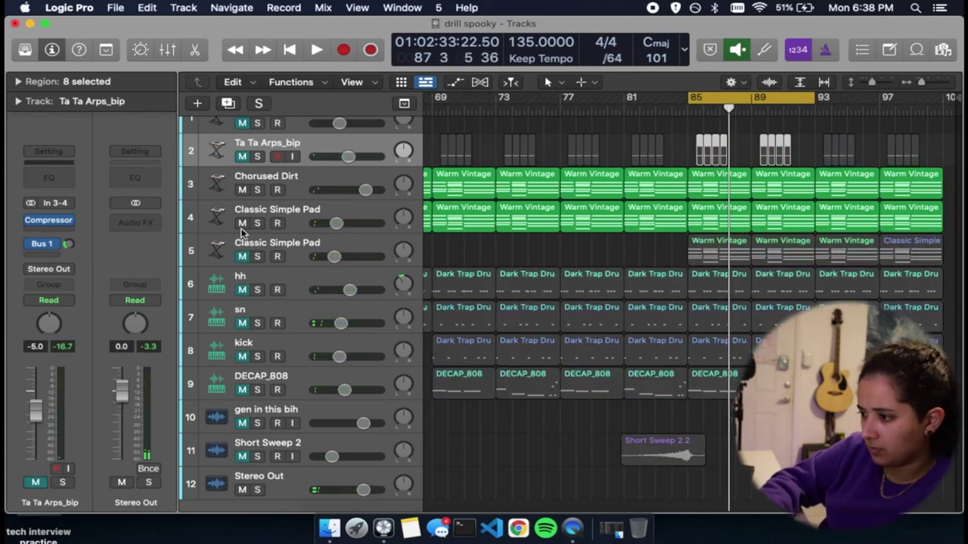
# - Play bars 85 to 93 and check the levels of Chorused Dirt, the first Classic Simple Pad and Stereo Out
pyautogui.press('space')
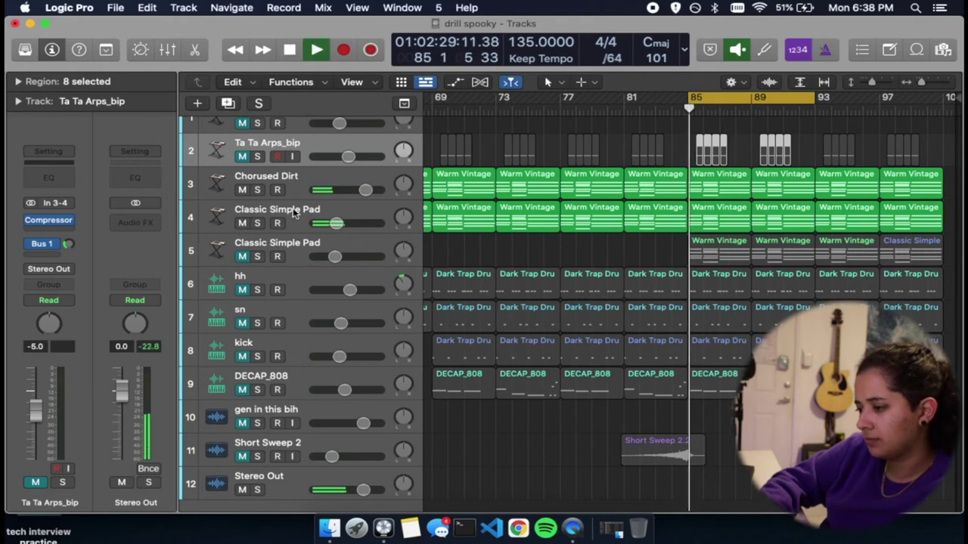
pyautogui.click(299, 209)
pyautogui.click(297, 175)
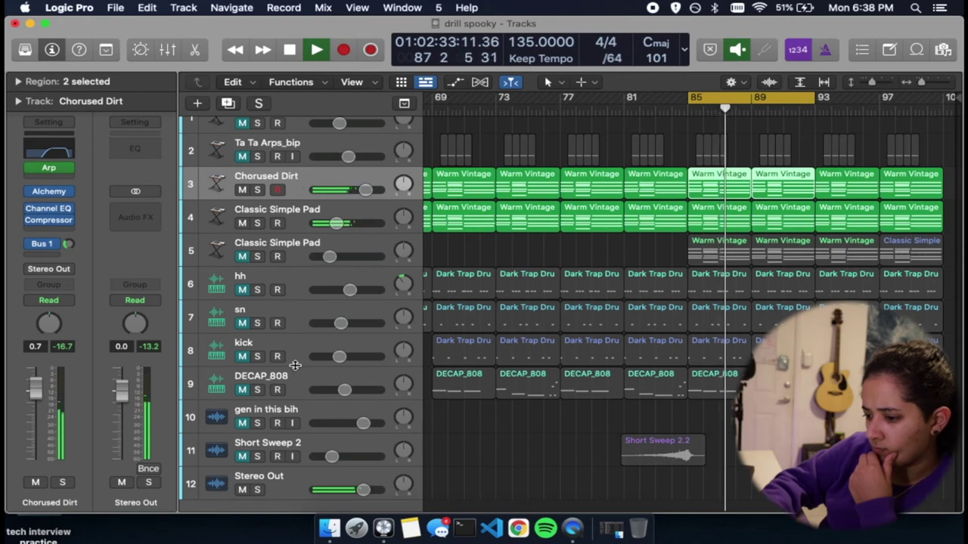
pyautogui.click(298, 487)
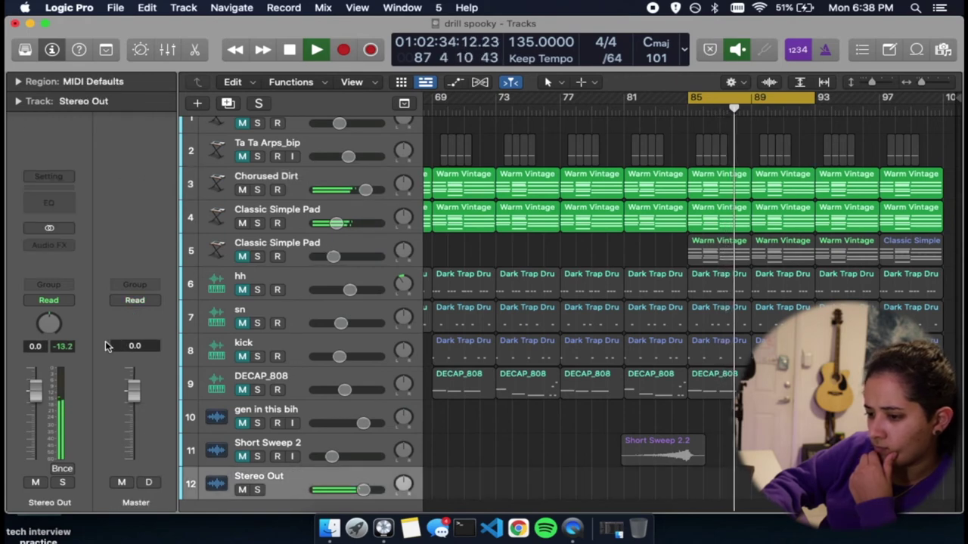
pyautogui.click(301, 188)
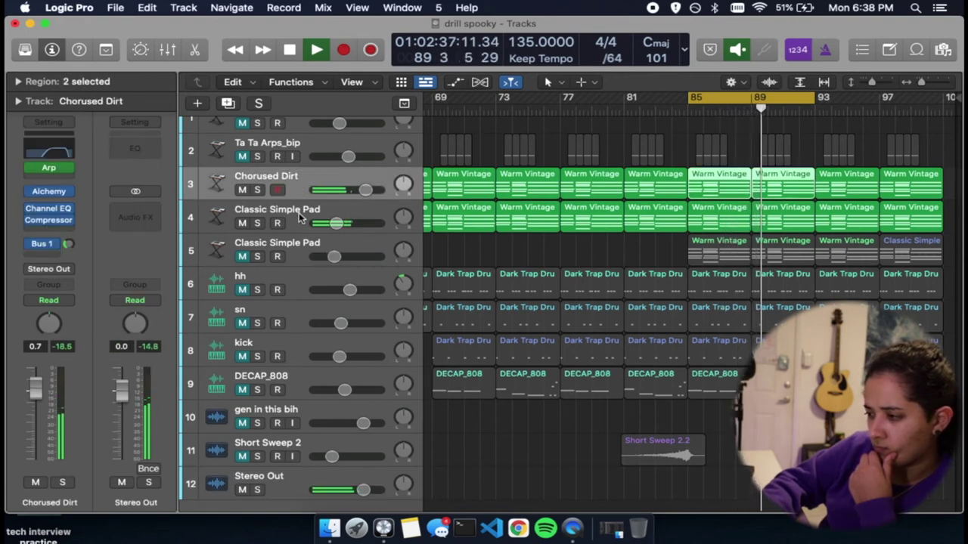
pyautogui.click(298, 218)
pyautogui.press('space')
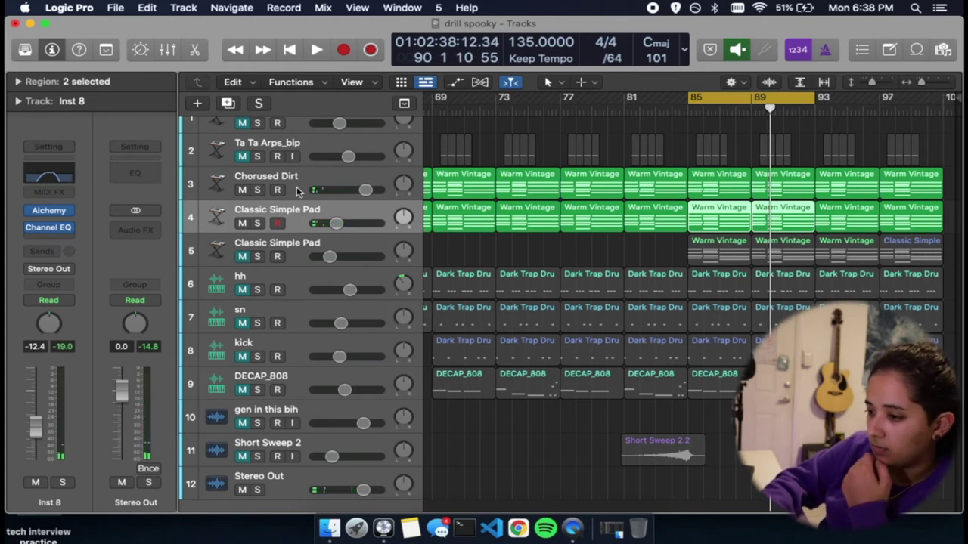
# - Compare the channel strips of Chorused Dirt and the first Classic Simple Pad, and replay the section to check the Stereo Out level
pyautogui.click(296, 187)
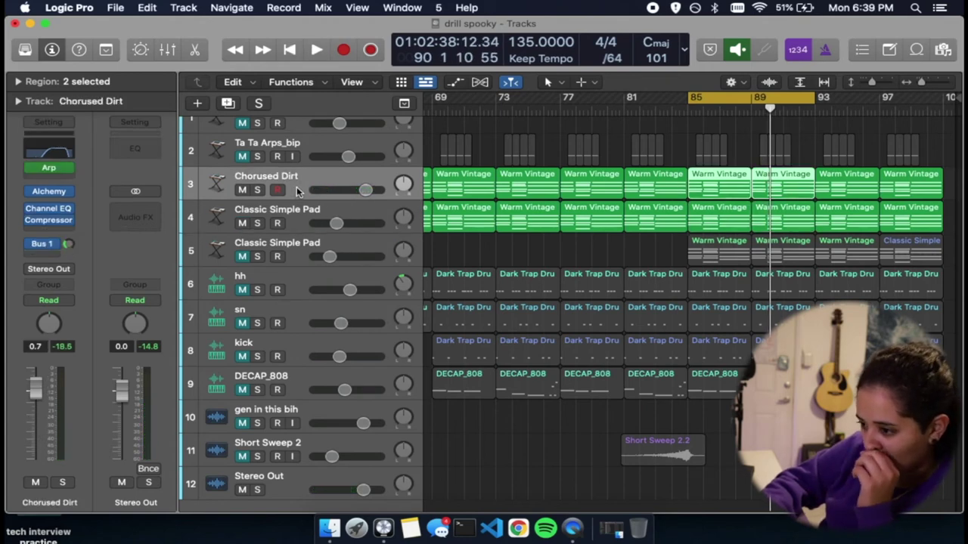
pyautogui.click(297, 210)
pyautogui.click(297, 190)
pyautogui.click(301, 215)
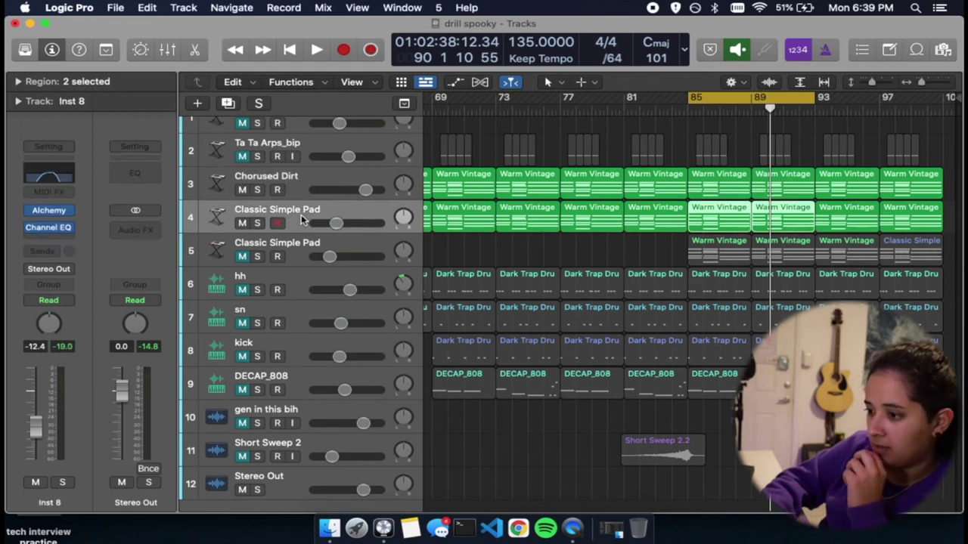
pyautogui.click(298, 194)
pyautogui.click(301, 215)
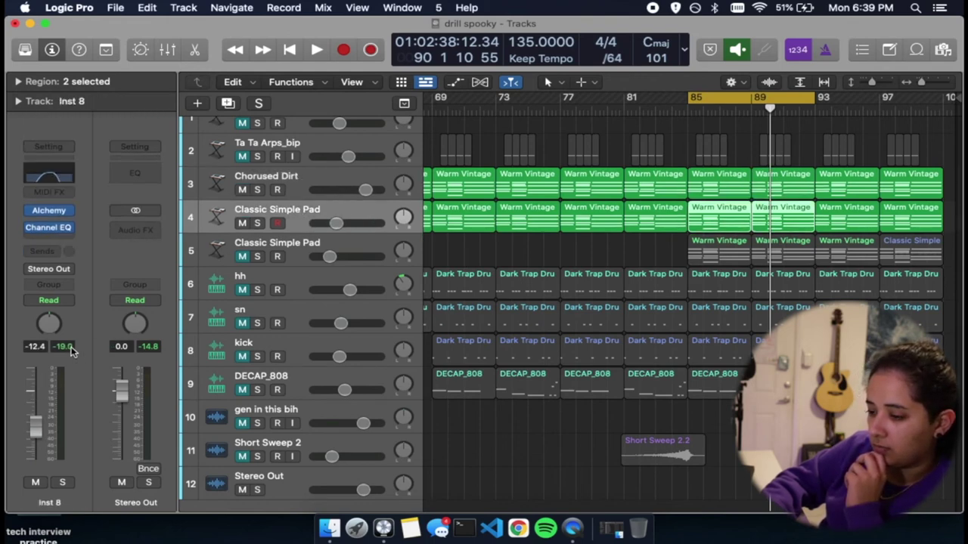
pyautogui.press('space')
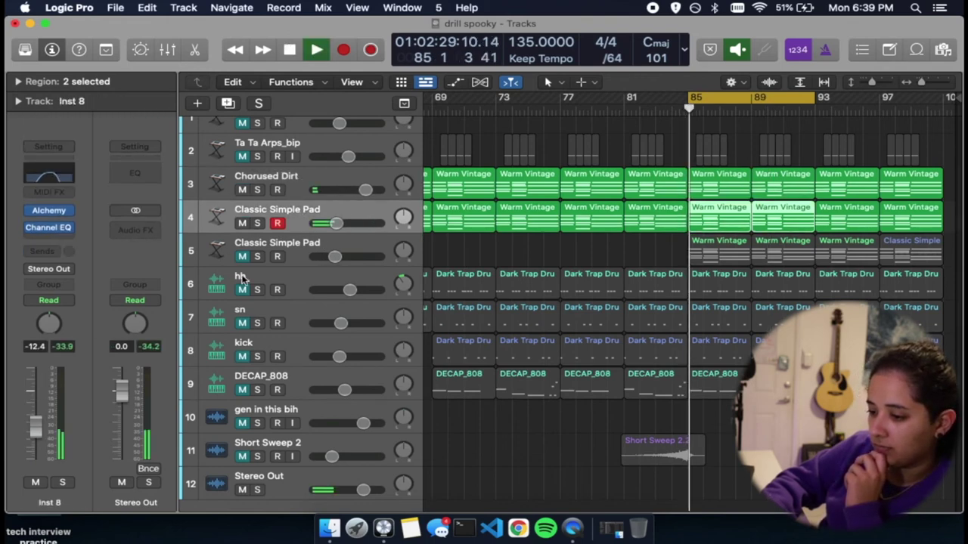
pyautogui.click(289, 484)
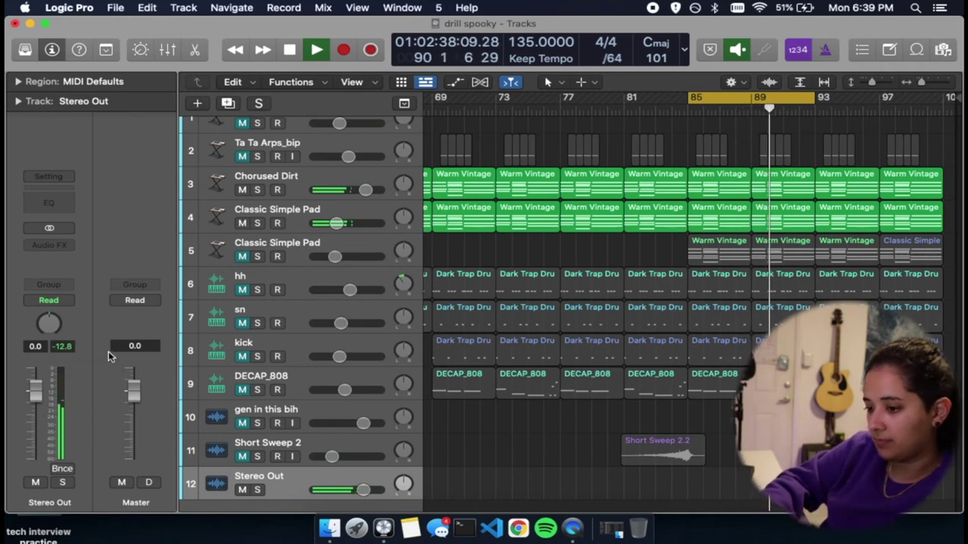
pyautogui.click(302, 220)
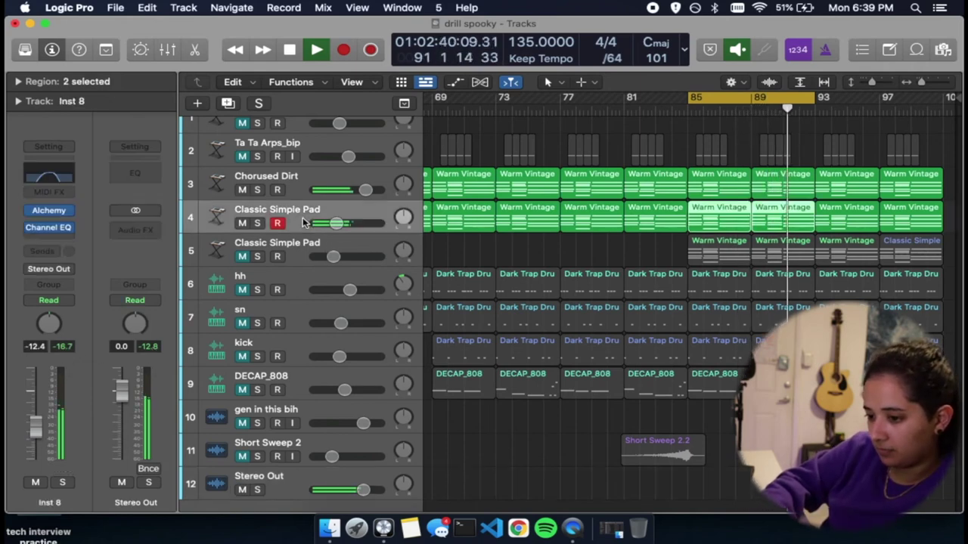
# - Insert a Direction Mixer after the Compressor on the Chorused Dirt track and adjust it during playback
pyautogui.click(298, 189)
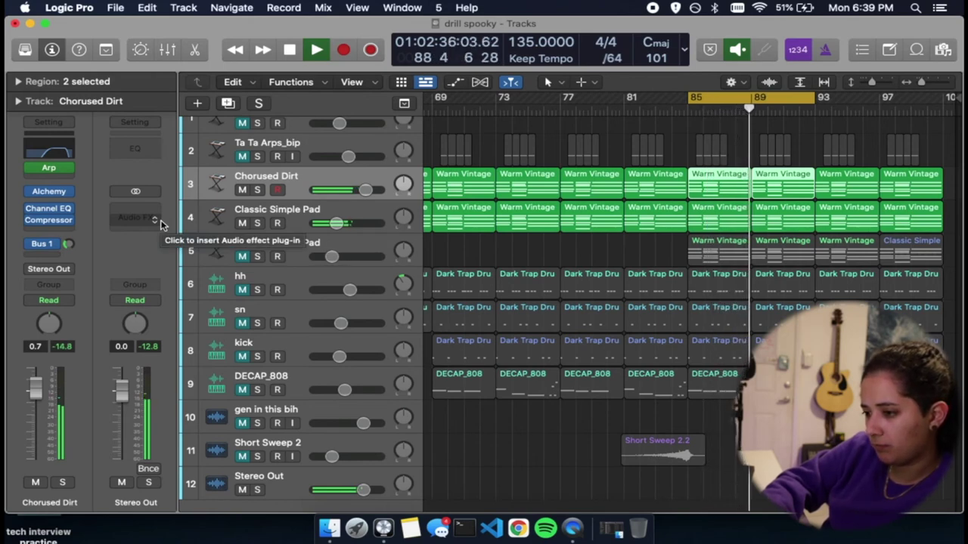
pyautogui.click(64, 234)
pyautogui.moveTo(86, 418)
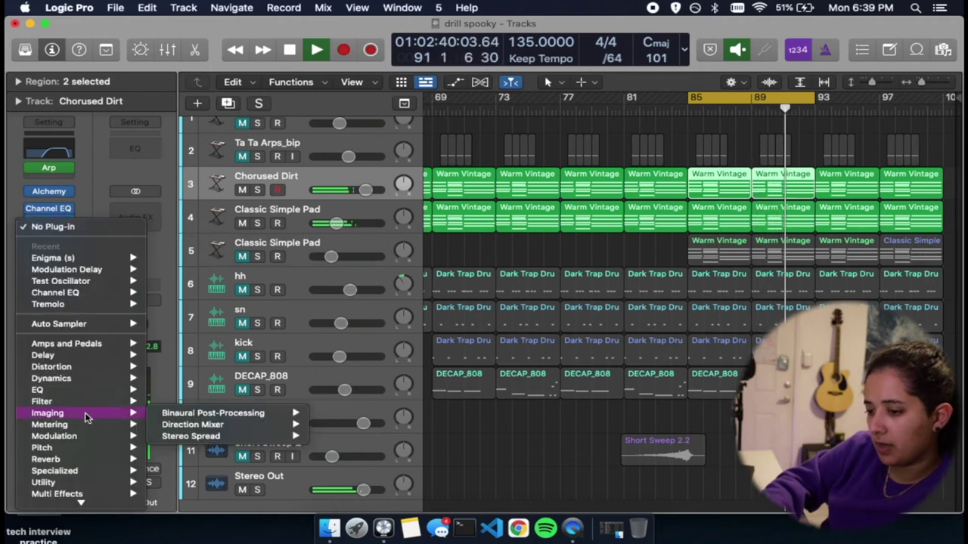
pyautogui.moveTo(209, 428)
pyautogui.click(350, 426)
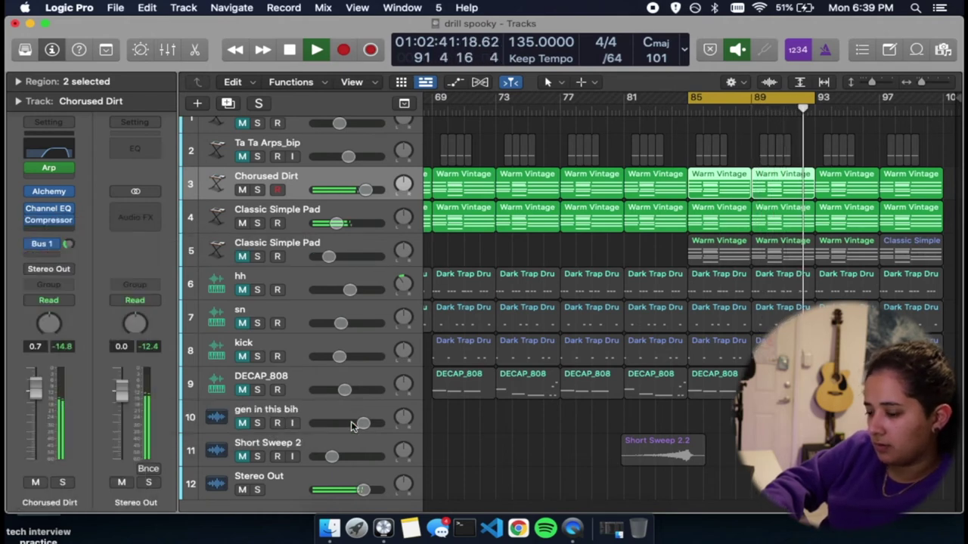
pyautogui.moveTo(524, 375); pyautogui.dragTo(539, 378)
pyautogui.click(316, 191)
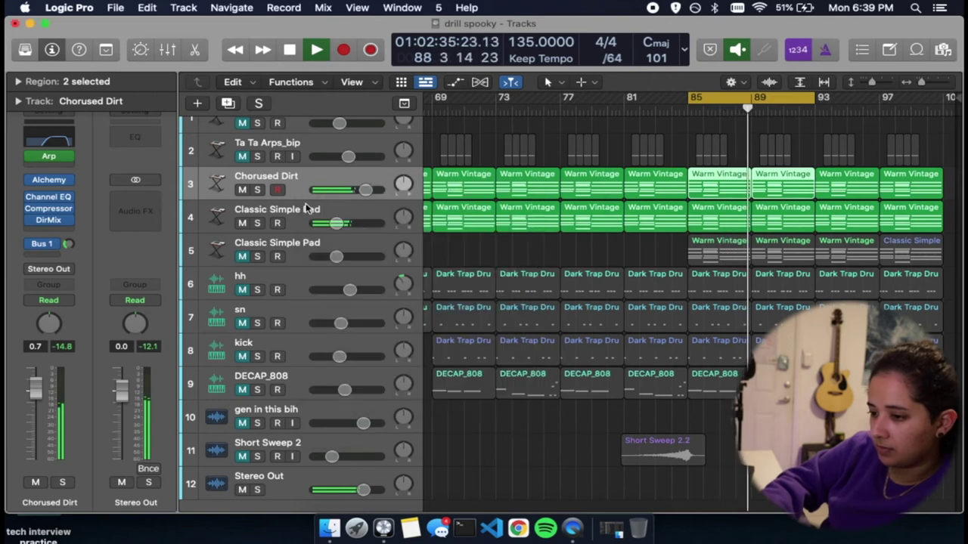
# - Insert a stereo Direction Mixer after the Channel EQ on the first Classic Simple Pad track and adjust it
pyautogui.click(289, 217)
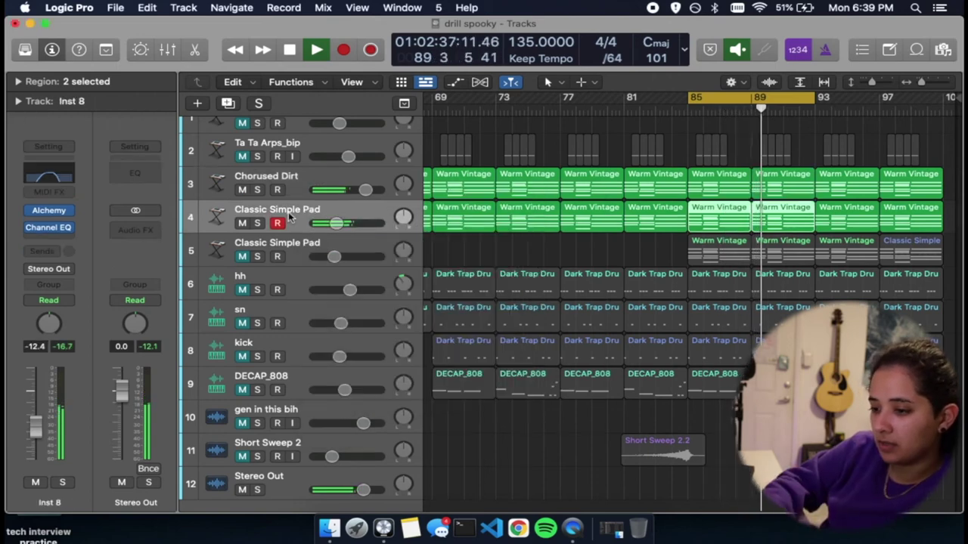
pyautogui.click(62, 237)
pyautogui.moveTo(138, 265)
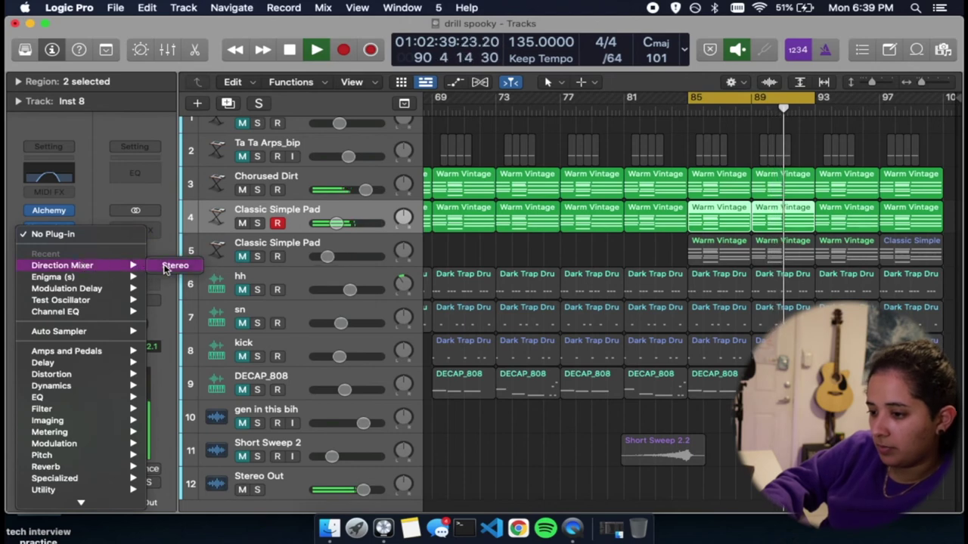
pyautogui.click(172, 266)
pyautogui.moveTo(521, 378); pyautogui.dragTo(519, 378)
pyautogui.click(528, 380)
pyautogui.click(316, 191)
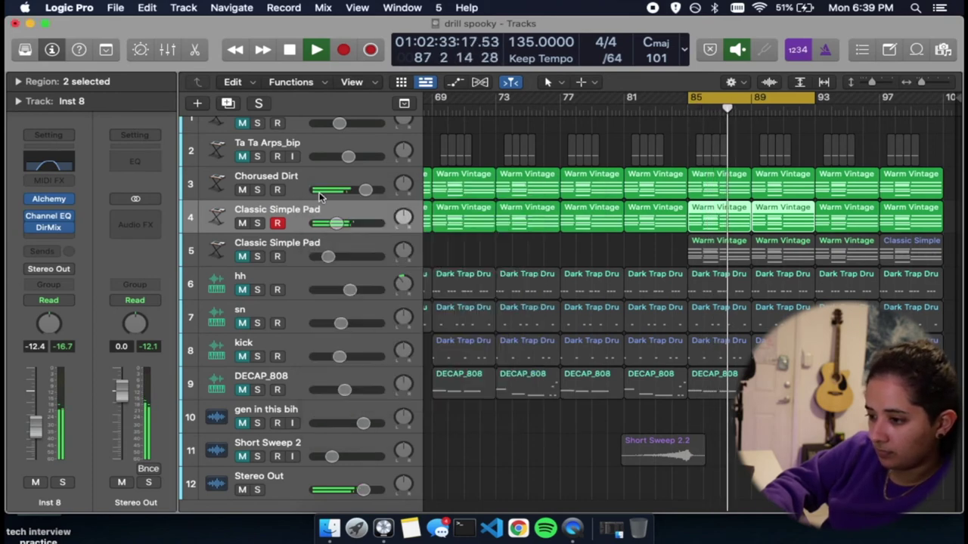
# - Add a Bus 1 send to the first Classic Simple Pad track and adjust the send level
pyautogui.click(56, 251)
pyautogui.moveTo(83, 270)
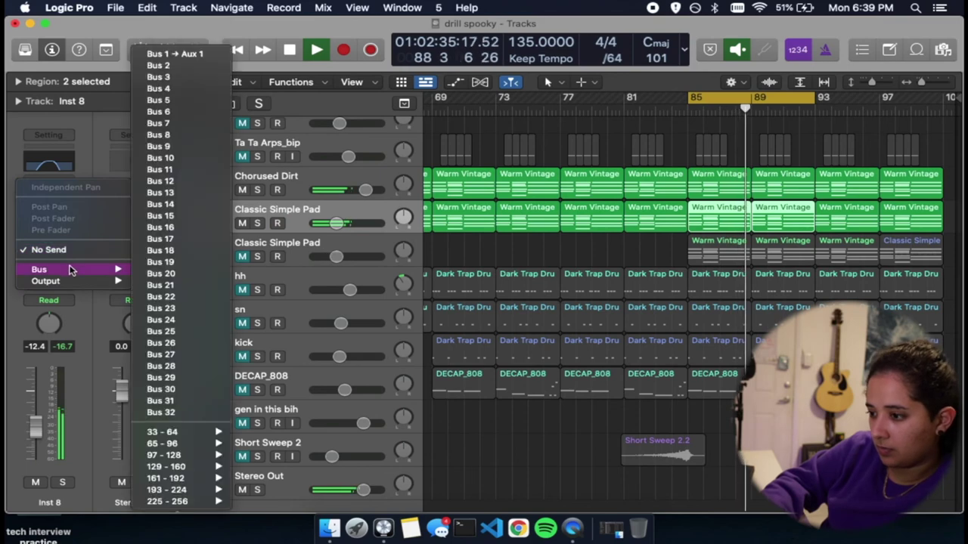
pyautogui.click(166, 54)
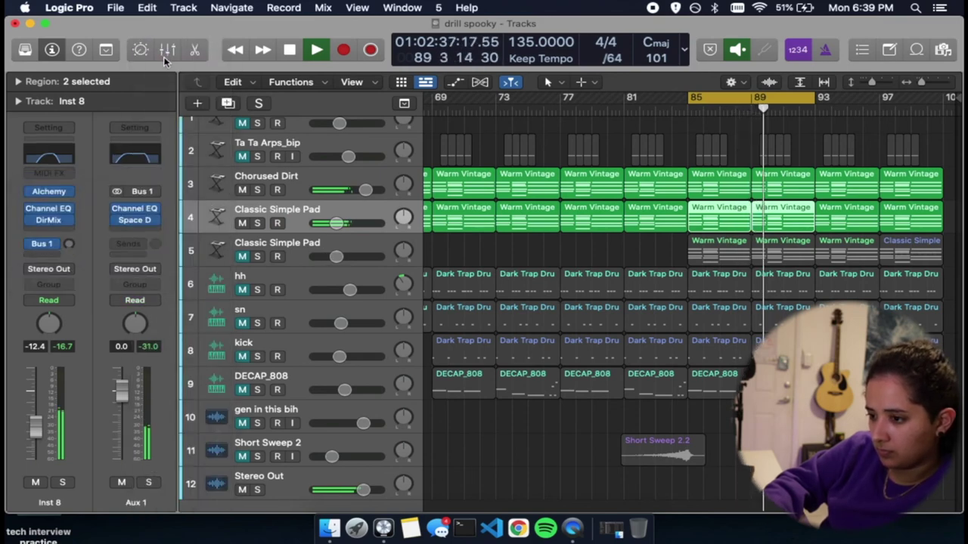
pyautogui.moveTo(72, 244)
pyautogui.mouseDown()
pyautogui.moveTo(68, 229)
pyautogui.moveTo(73, 244)
pyautogui.mouseUp()
# - Compare Chorused Dirt with the first Classic Simple Pad during playback and turn off record enable on the pad
pyautogui.click(300, 179)
pyautogui.click(308, 226)
pyautogui.click(278, 223)
pyautogui.click(297, 187)
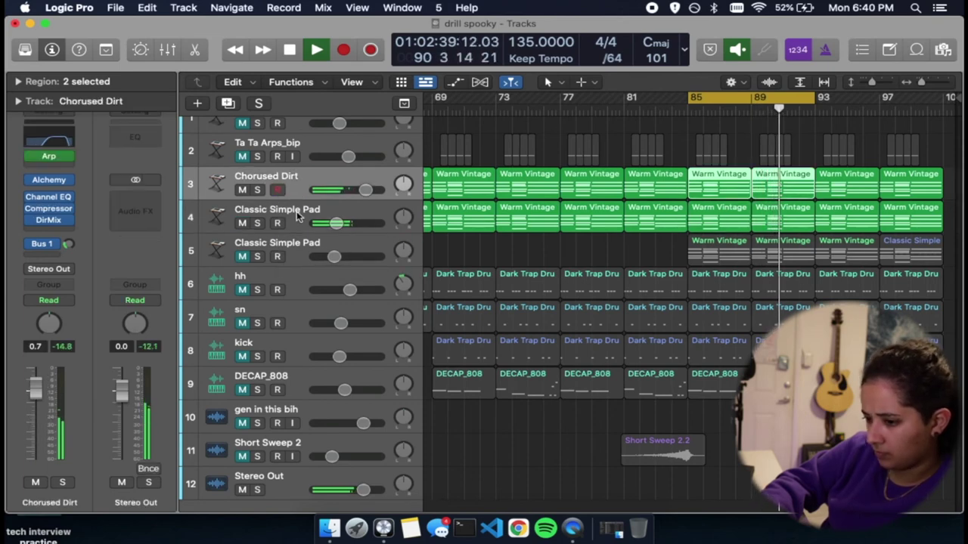
# - Unmute the second Classic Simple Pad track and add a Bus 1 send to it
pyautogui.click(294, 242)
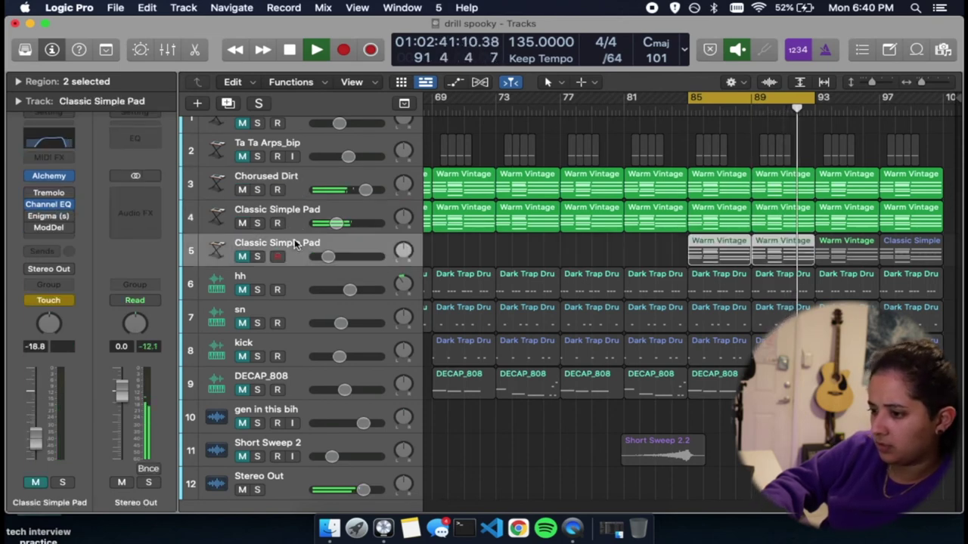
pyautogui.click(244, 257)
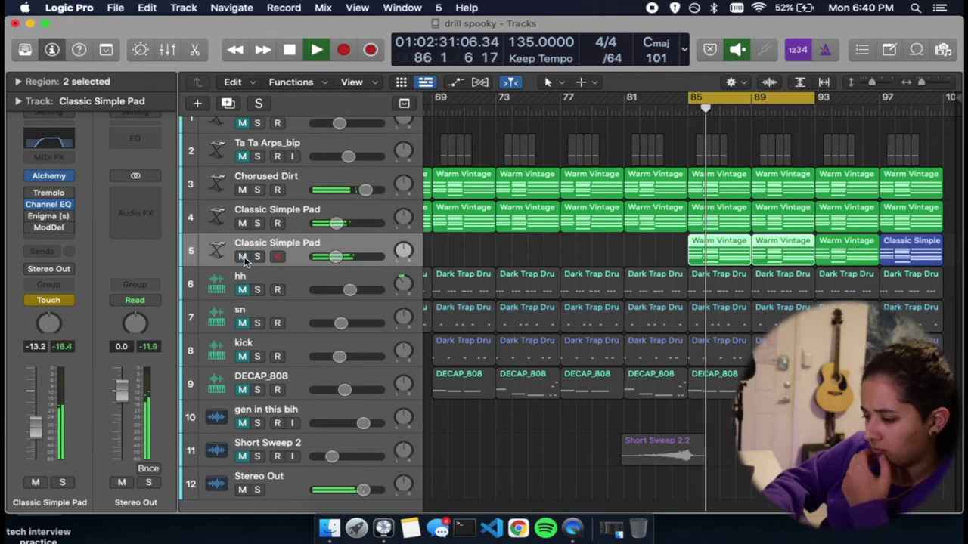
pyautogui.click(50, 251)
pyautogui.moveTo(46, 269)
pyautogui.click(211, 58)
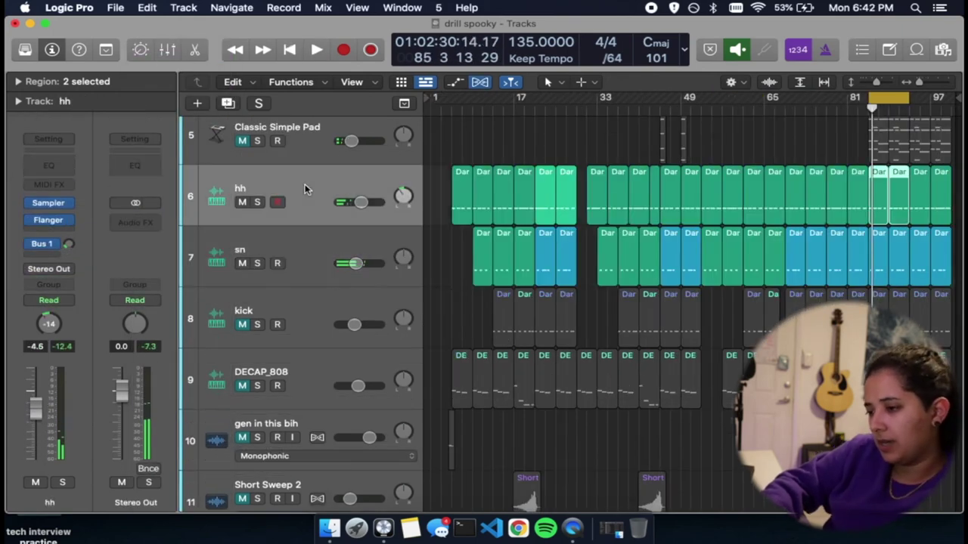
# - Turn off record enable on the hh track and insert a Chorus plug-in after its Flanger
pyautogui.press('space')
pyautogui.click(277, 201)
pyautogui.press('space')
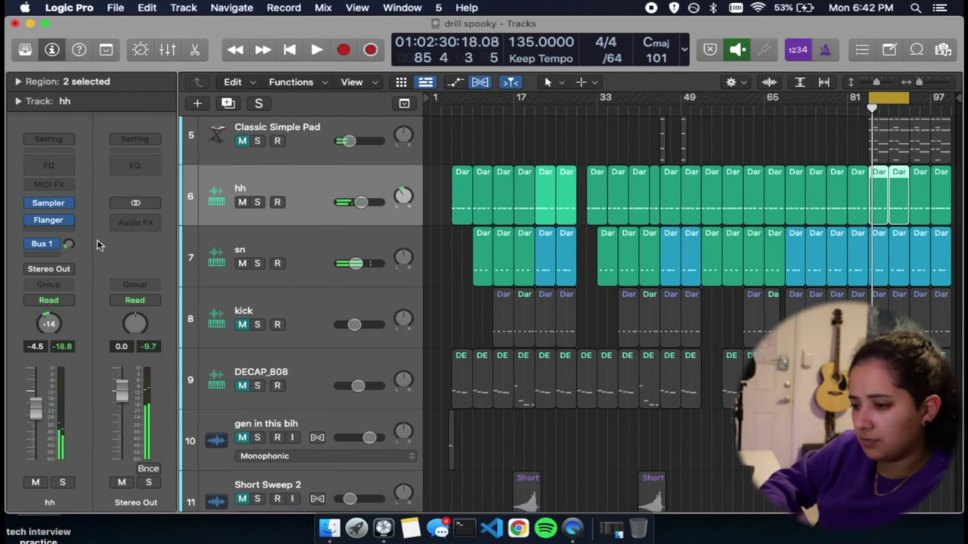
pyautogui.click(53, 231)
pyautogui.moveTo(99, 436)
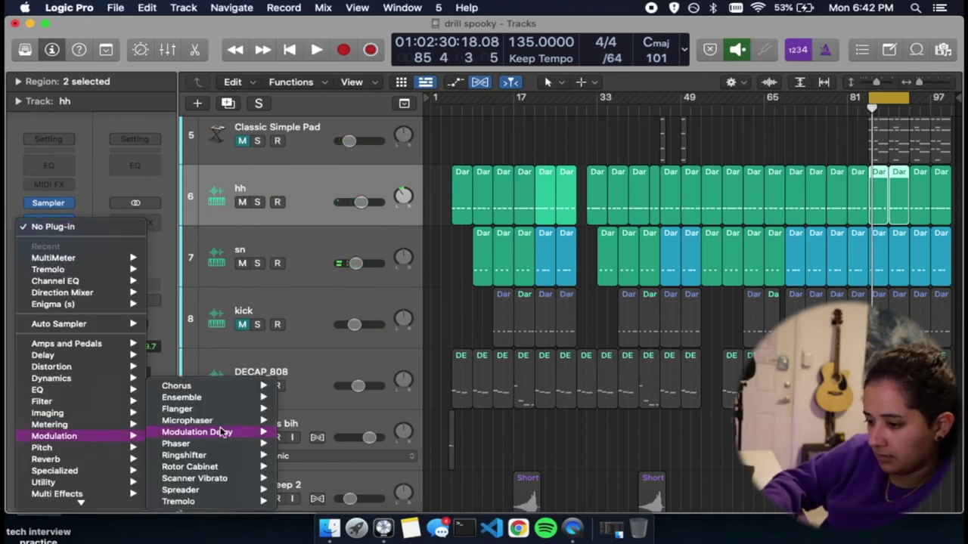
pyautogui.moveTo(213, 389)
pyautogui.click(298, 387)
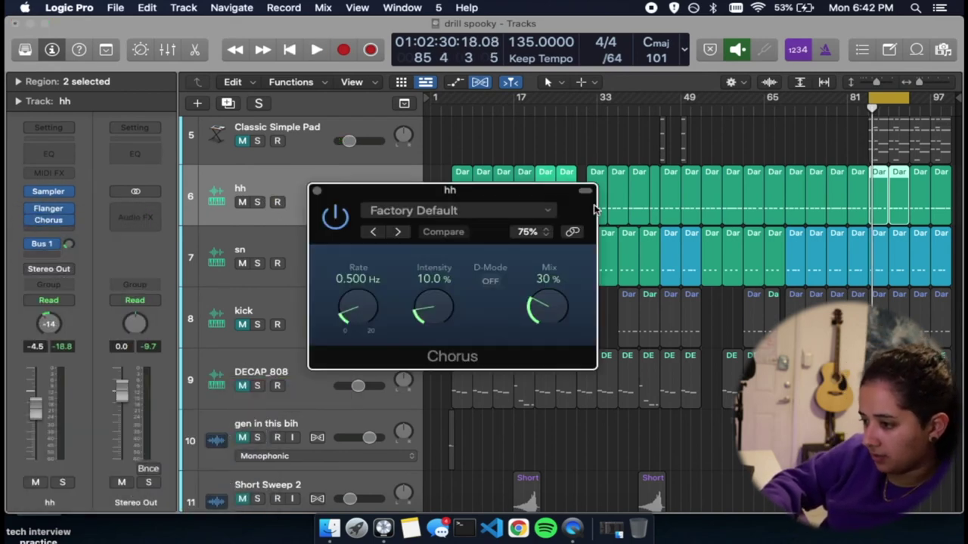
pyautogui.click(316, 190)
# - Play the cycled section, adjust the hh track's Bus 1 send and raise its volume to -3.0 dB
pyautogui.press('space')
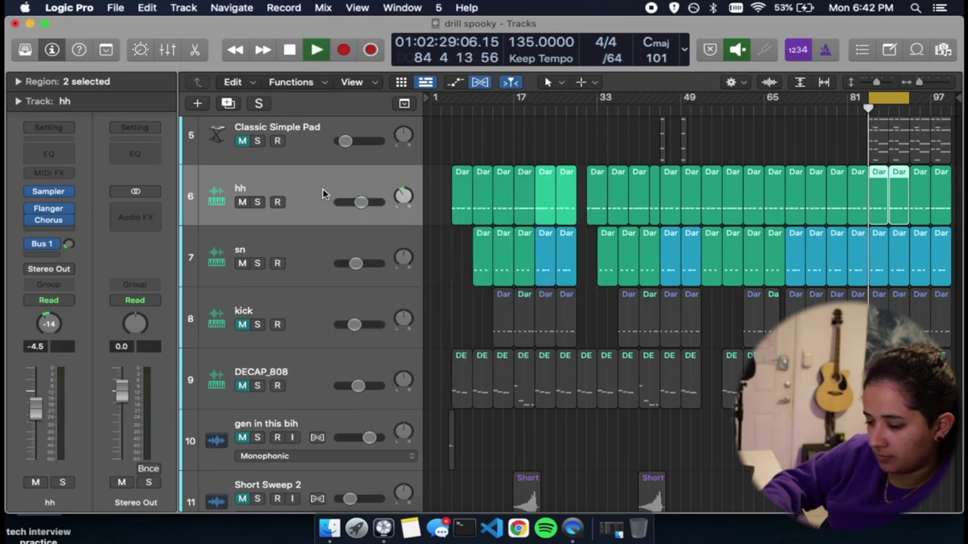
pyautogui.click(69, 245)
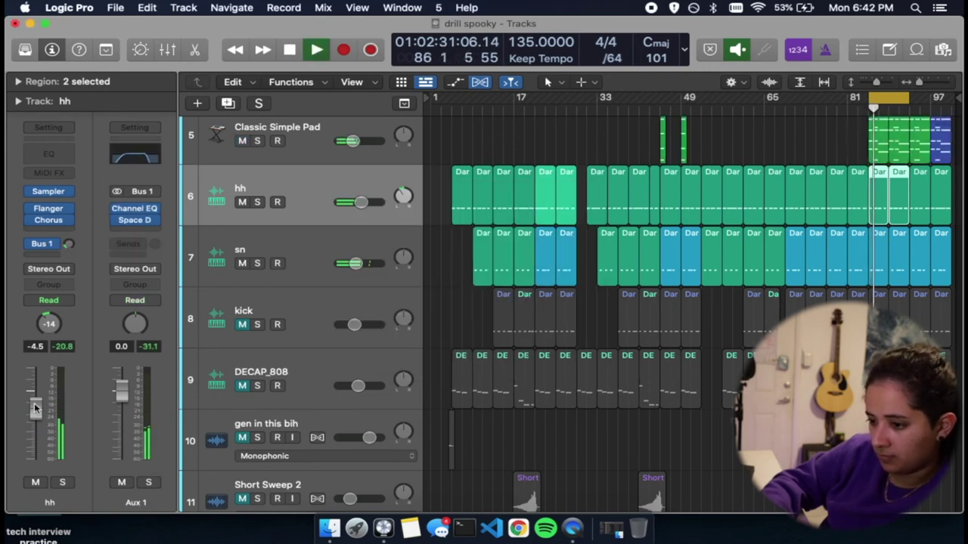
pyautogui.moveTo(36, 409); pyautogui.dragTo(35, 395)
pyautogui.press('space')
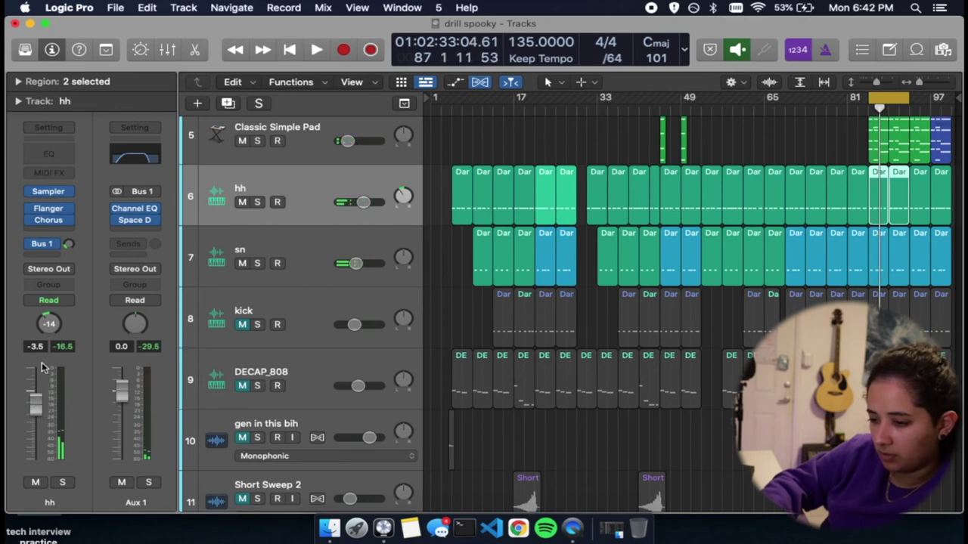
pyautogui.press('space')
pyautogui.moveTo(35, 401); pyautogui.dragTo(36, 399)
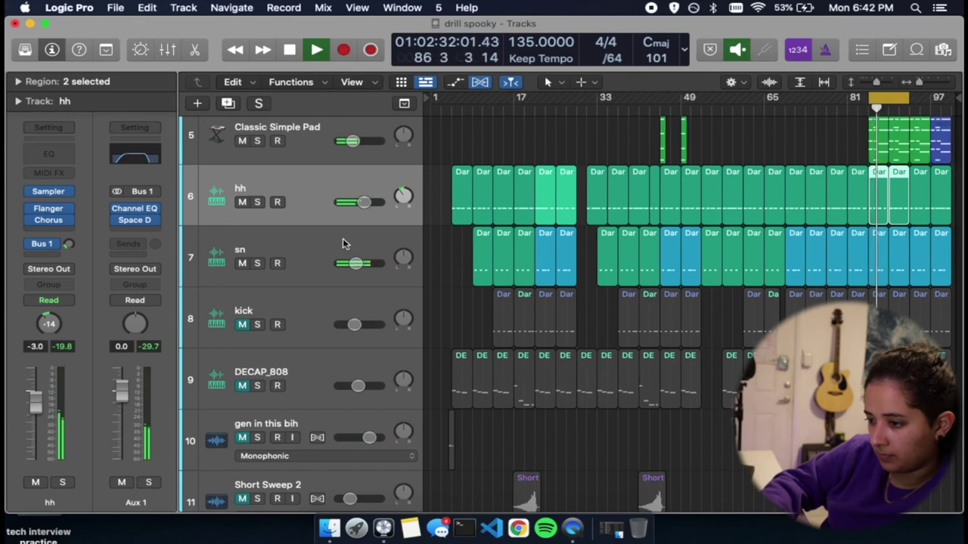
# - Select the sn track and inspect its Saturation Knob and Channel EQ low-cut settings with playback stopped
pyautogui.click(318, 244)
pyautogui.moveTo(55, 224)
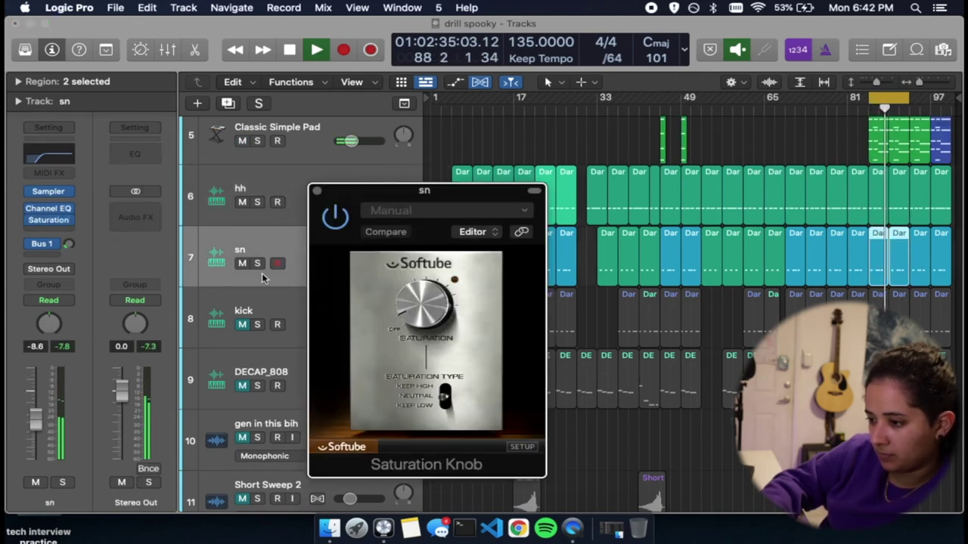
pyautogui.press('space')
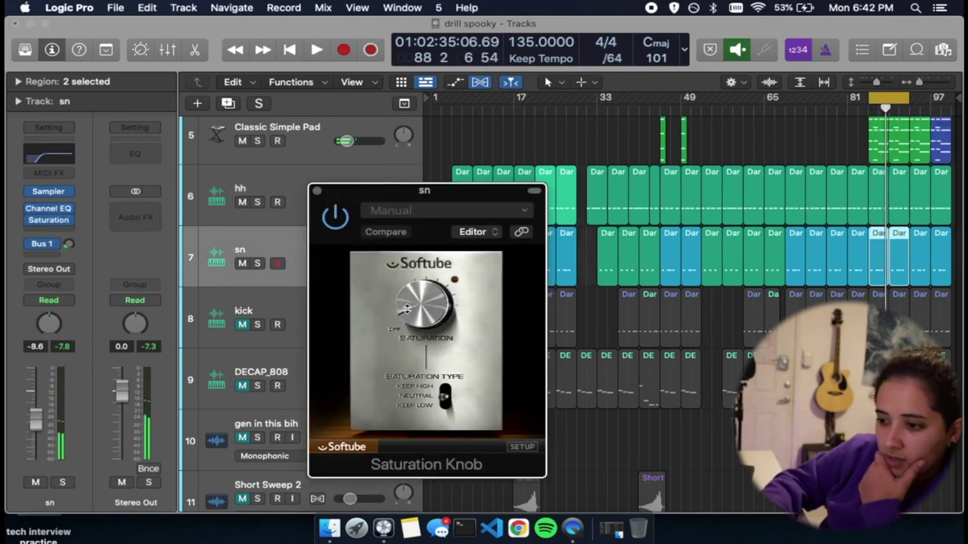
pyautogui.click(53, 210)
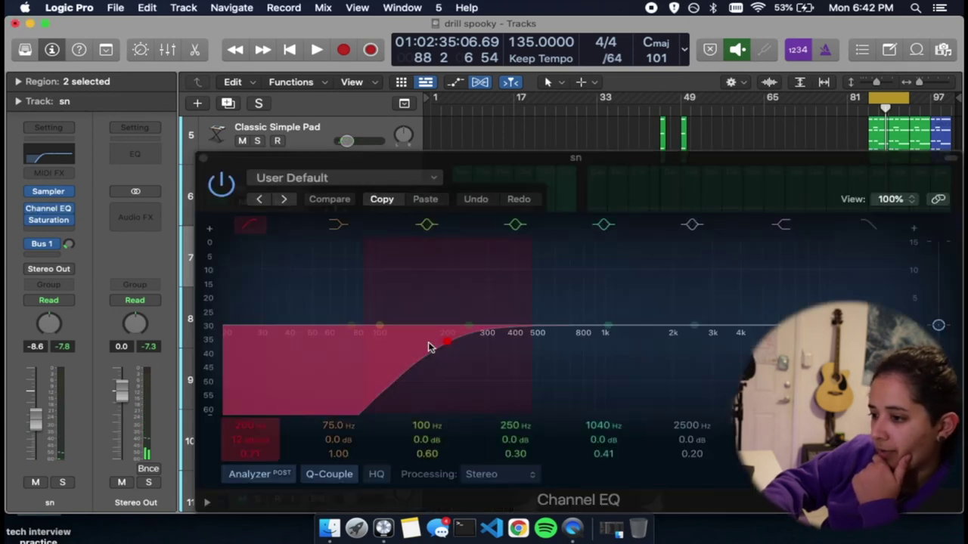
pyautogui.click(476, 354)
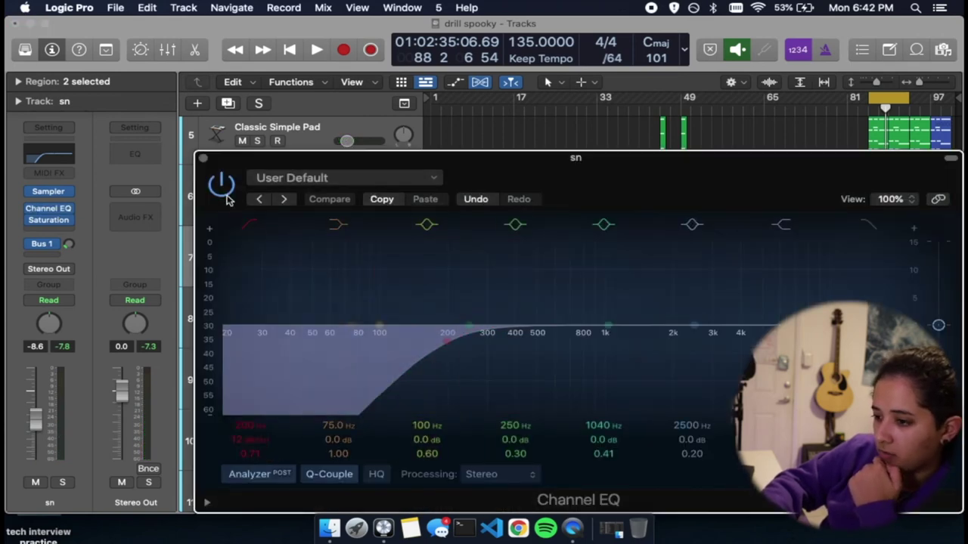
# - Play the cycled section and set the saturation type to Keep High in the sn track's Saturation Knob
pyautogui.click(202, 159)
pyautogui.moveTo(413, 324); pyautogui.dragTo(413, 319)
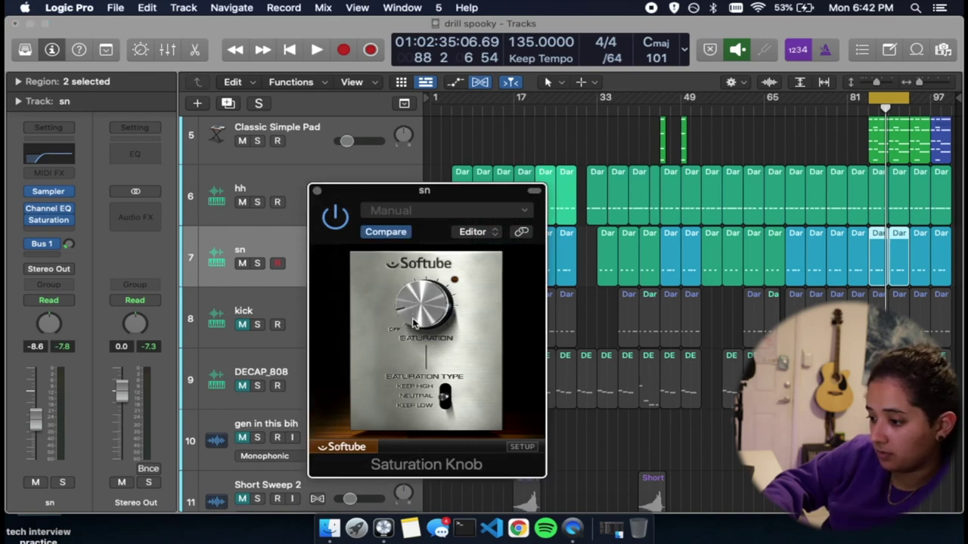
pyautogui.press('space')
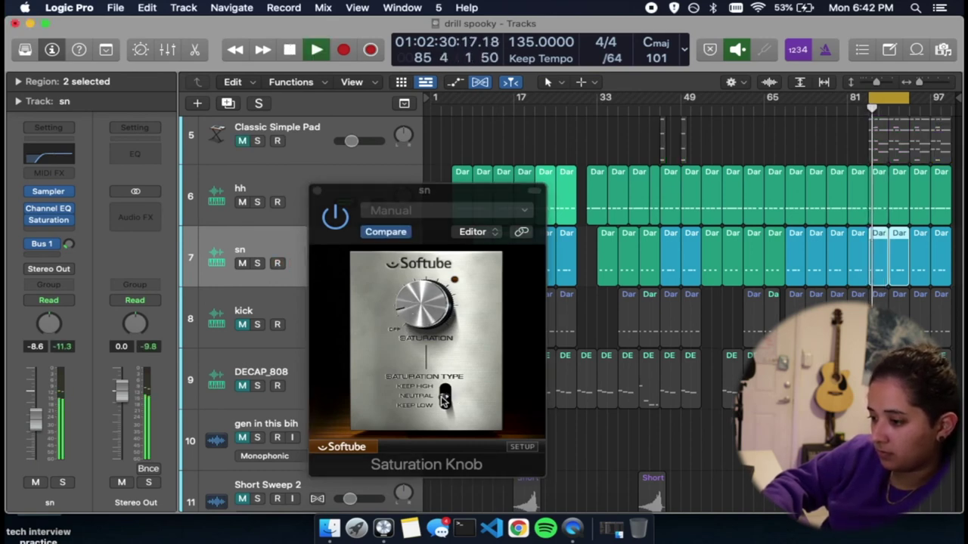
pyautogui.click(449, 378)
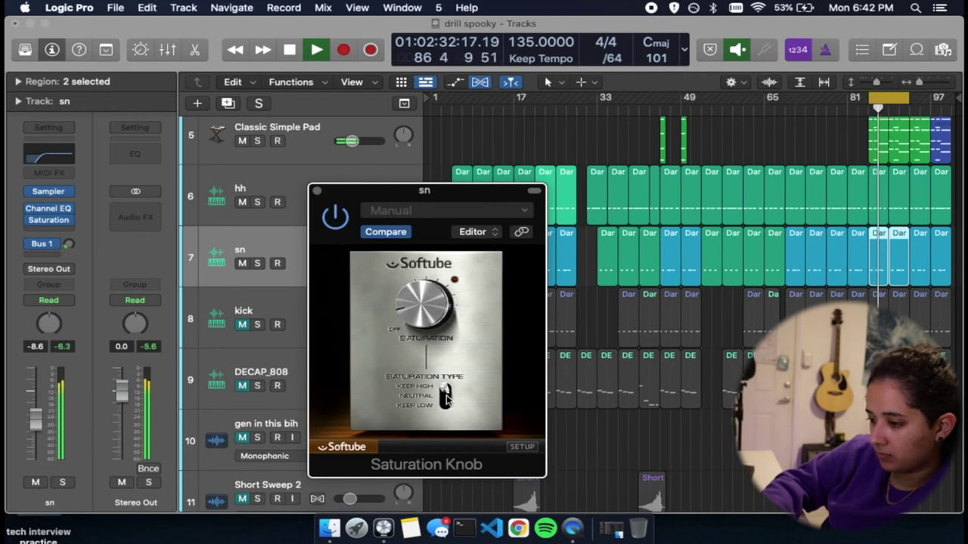
pyautogui.click(315, 193)
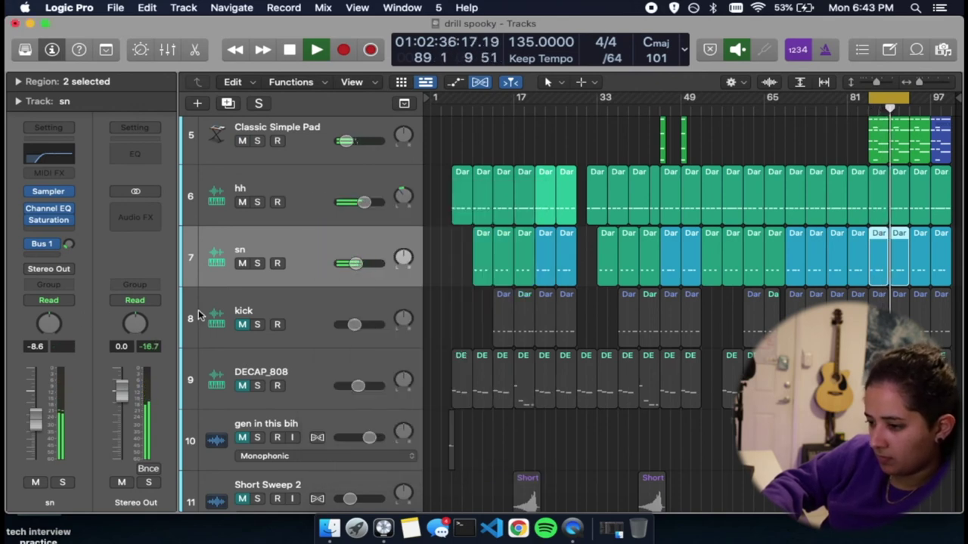
# - Unmute and select the kick track, and inspect its Channel EQ low cut
pyautogui.click(242, 325)
pyautogui.click(308, 294)
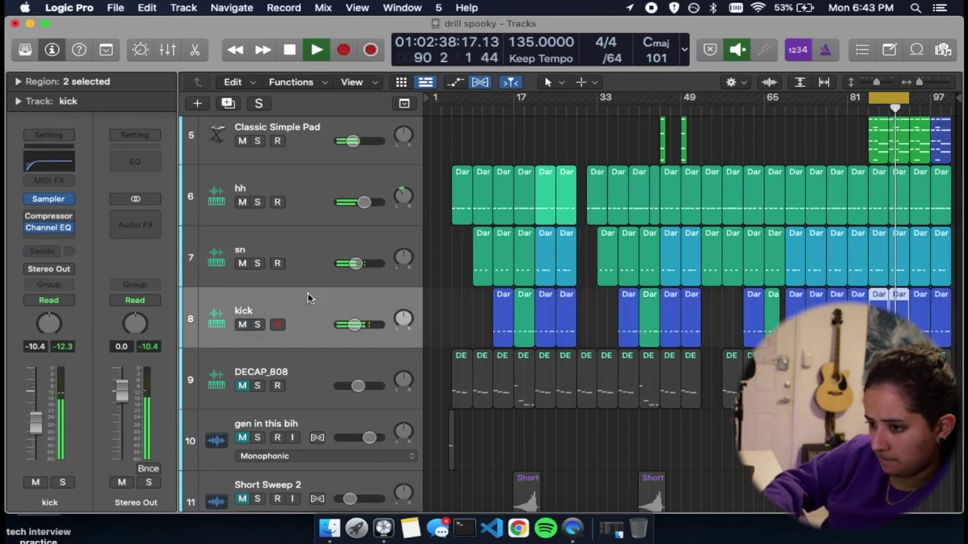
pyautogui.click(47, 167)
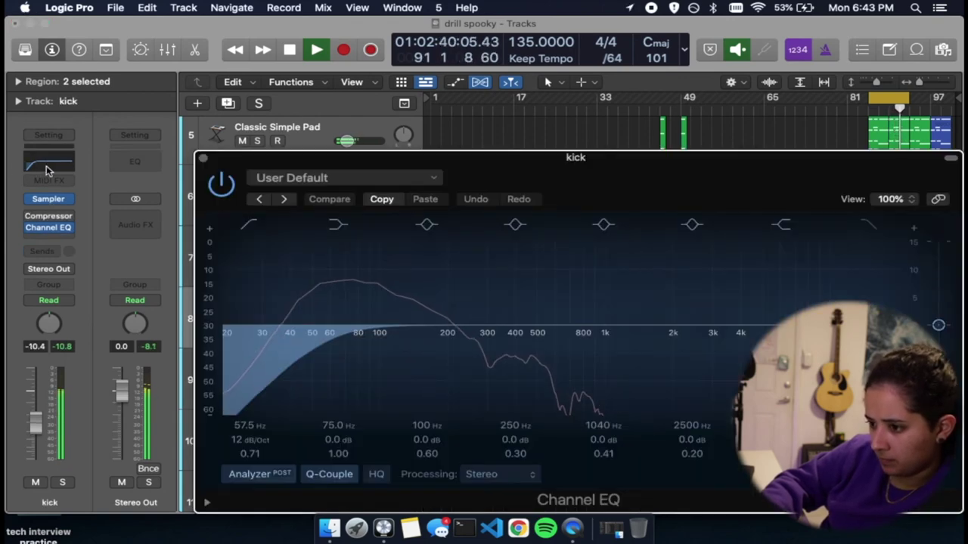
pyautogui.click(202, 159)
# - Insert the stereo Cymatics Diablo Lite plug-in after the Channel EQ on the kick track
pyautogui.click(59, 233)
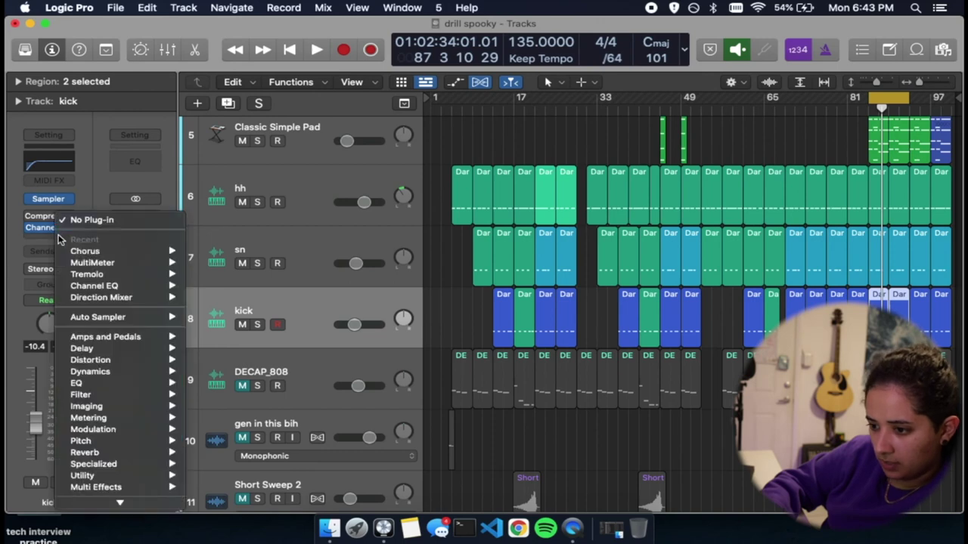
pyautogui.click(49, 238)
pyautogui.click(50, 237)
pyautogui.moveTo(61, 501)
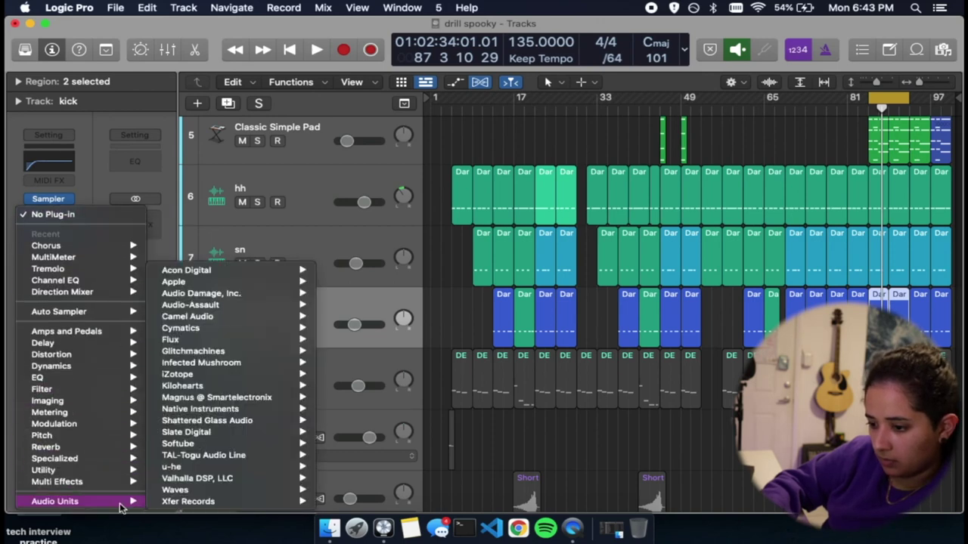
pyautogui.moveTo(232, 327)
pyautogui.moveTo(395, 333)
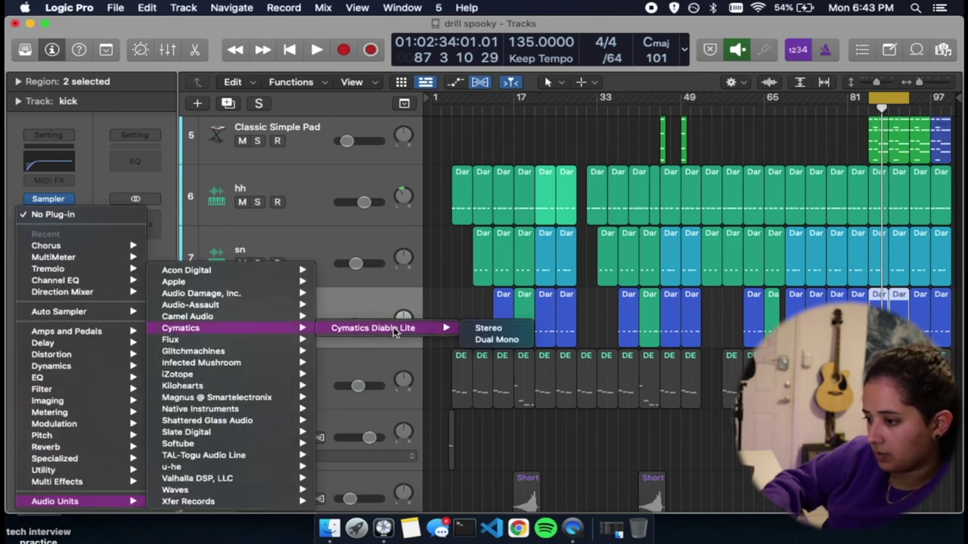
pyautogui.click(466, 330)
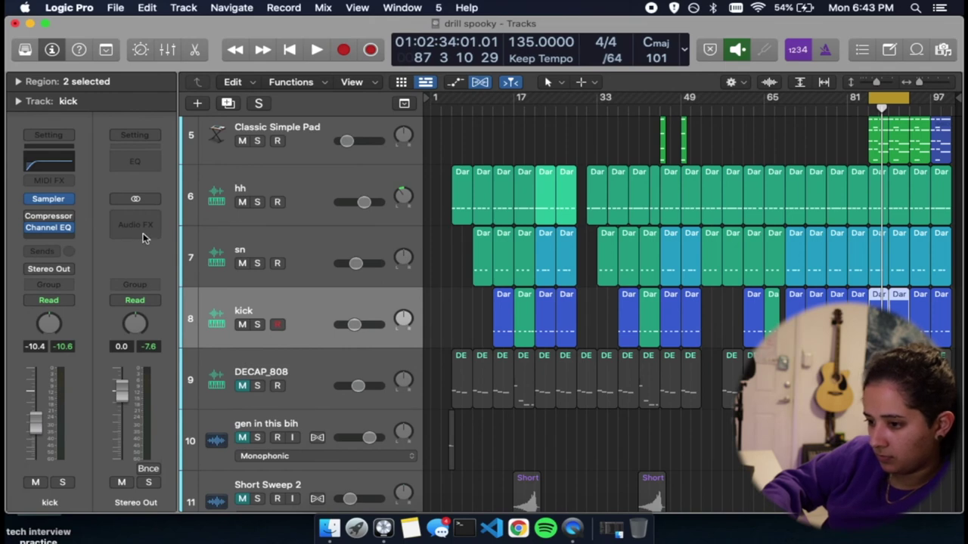
# - Raise the Punch and Clip amounts slightly in the kick track's Diablo Lite during playback, and close the plug-in
pyautogui.press('space')
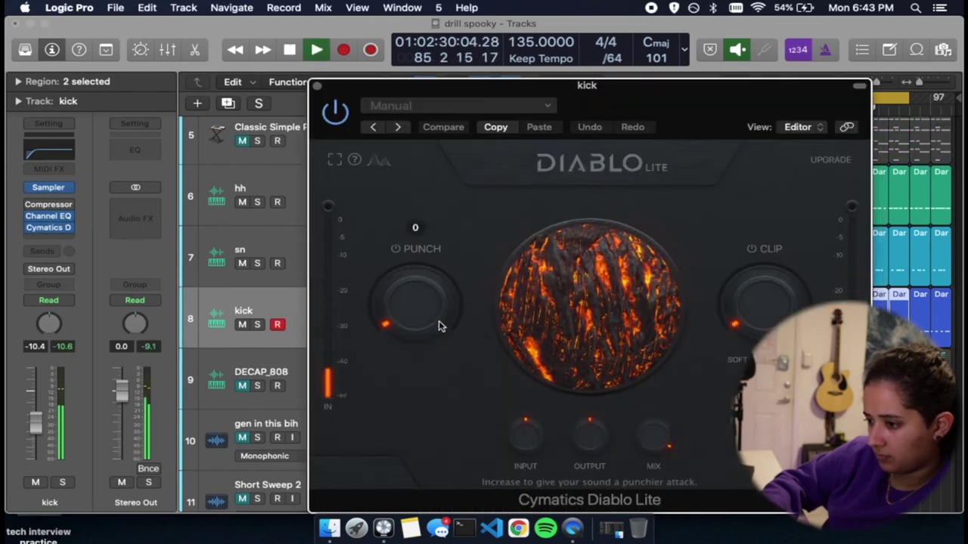
pyautogui.moveTo(438, 324)
pyautogui.mouseDown()
pyautogui.moveTo(427, 302)
pyautogui.moveTo(426, 315)
pyautogui.mouseUp()
pyautogui.moveTo(756, 311); pyautogui.dragTo(742, 305)
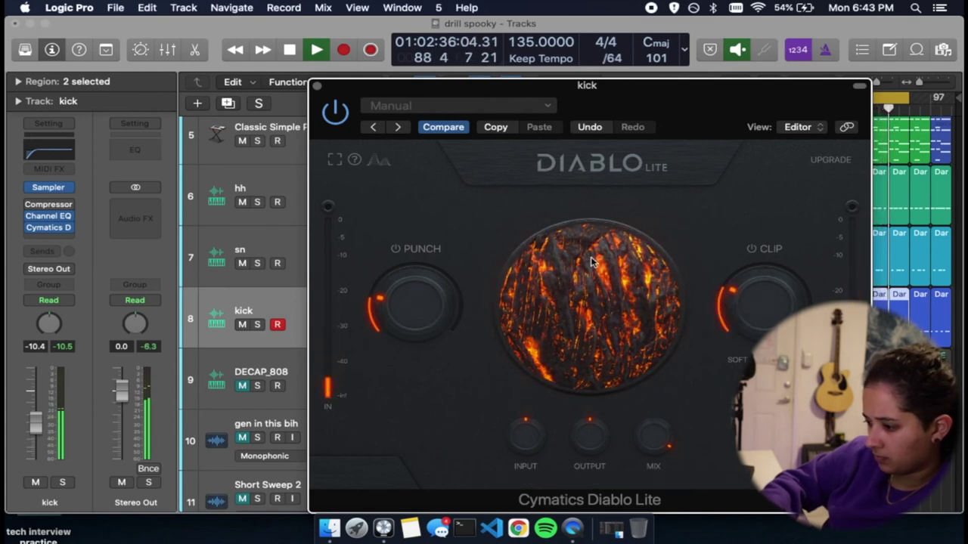
pyautogui.click(317, 85)
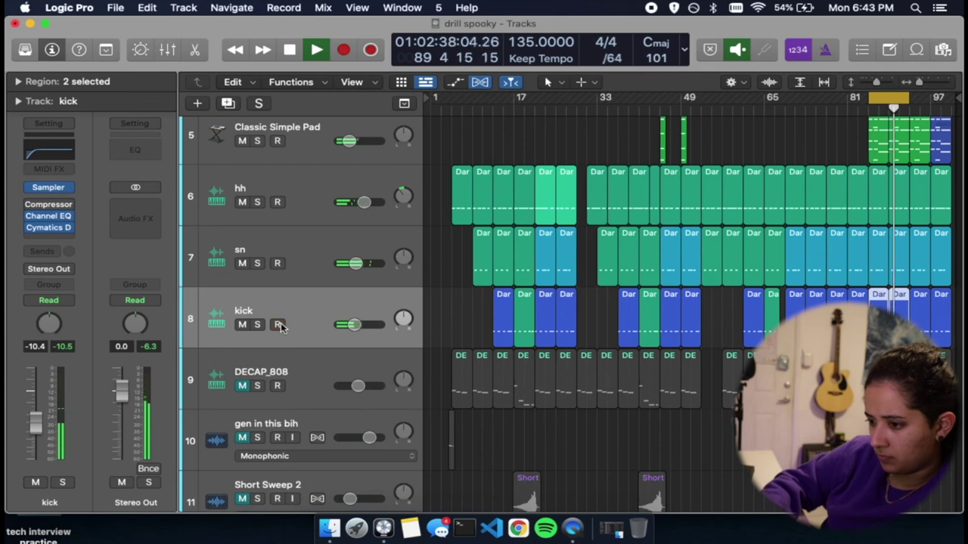
# - Unmute and select the DECAP_808 track, and inspect its Channel EQ
pyautogui.click(242, 385)
pyautogui.click(301, 360)
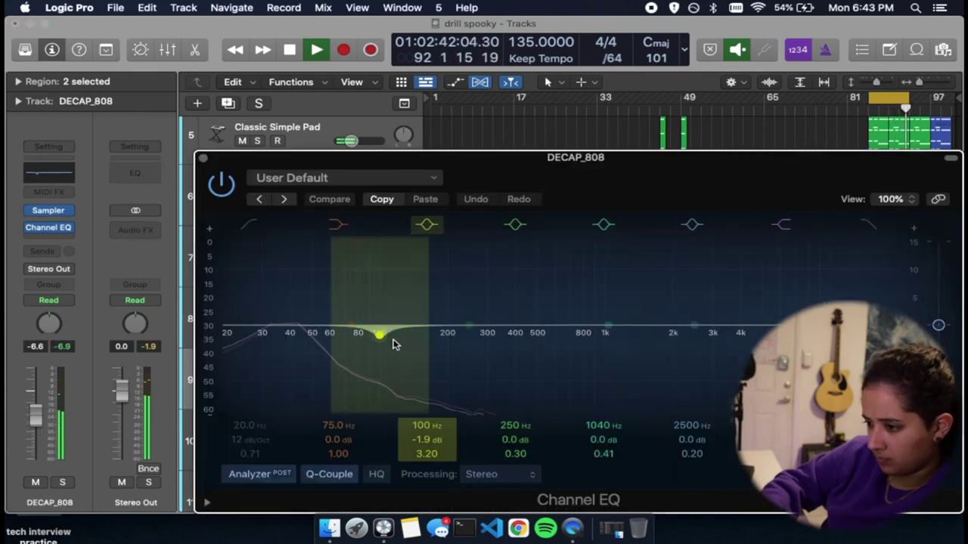
pyautogui.click(203, 160)
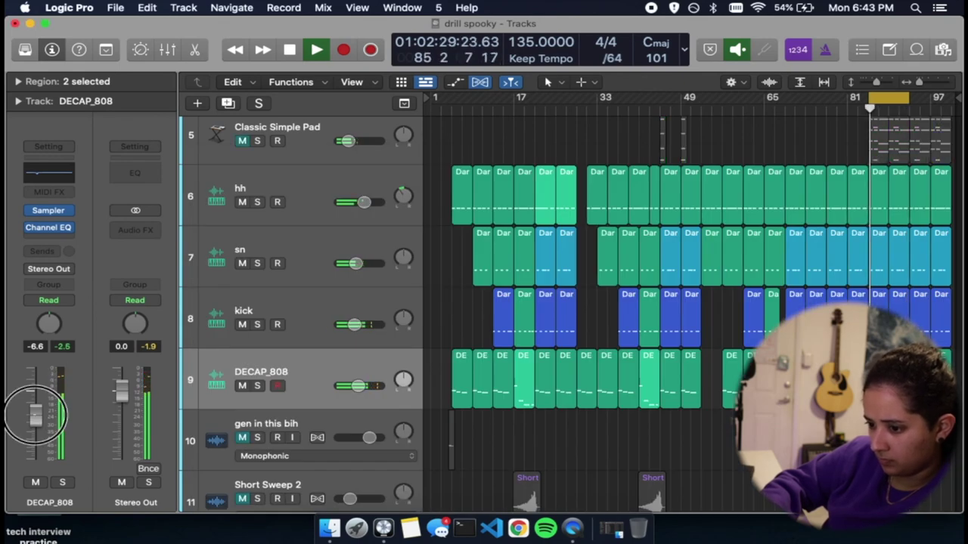
# - Lower the DECAP_808 track's volume to -11.6 dB while the section plays
pyautogui.moveTo(36, 416); pyautogui.dragTo(35, 427)
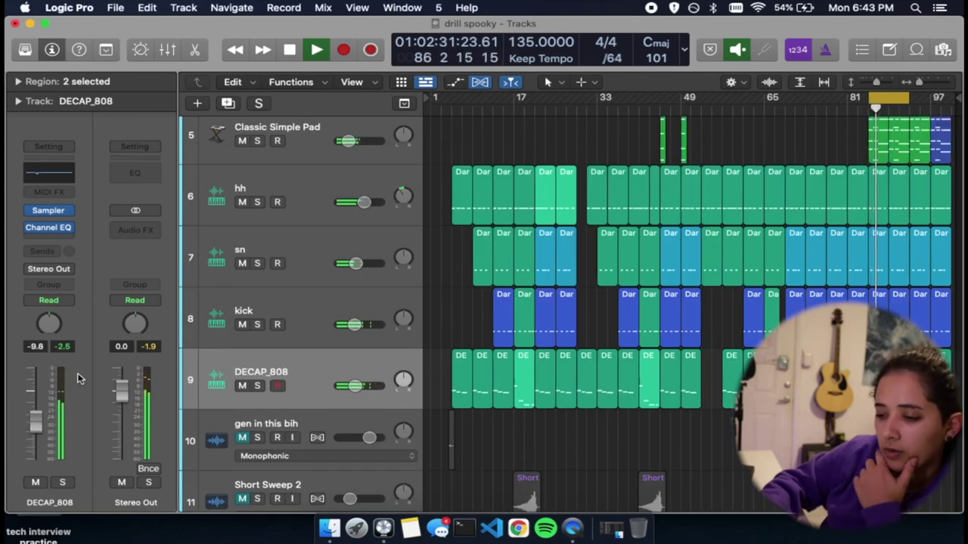
pyautogui.moveTo(41, 424); pyautogui.dragTo(41, 425)
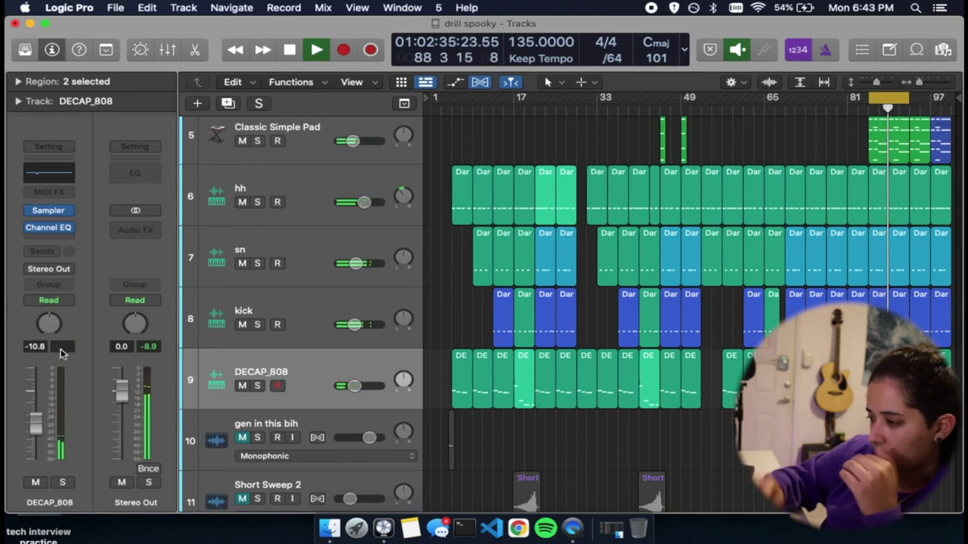
pyautogui.scroll(-5, 469, 307)
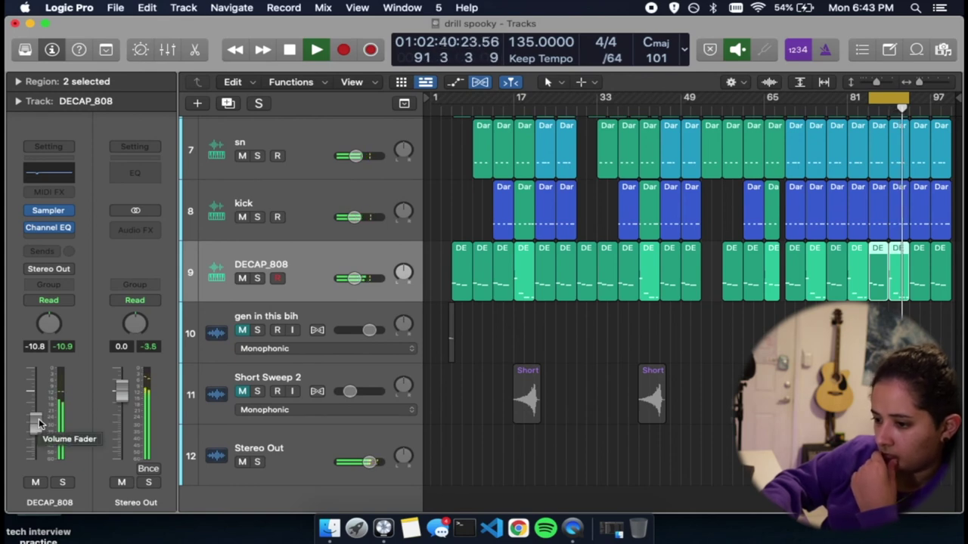
pyautogui.moveTo(40, 420); pyautogui.dragTo(40, 423)
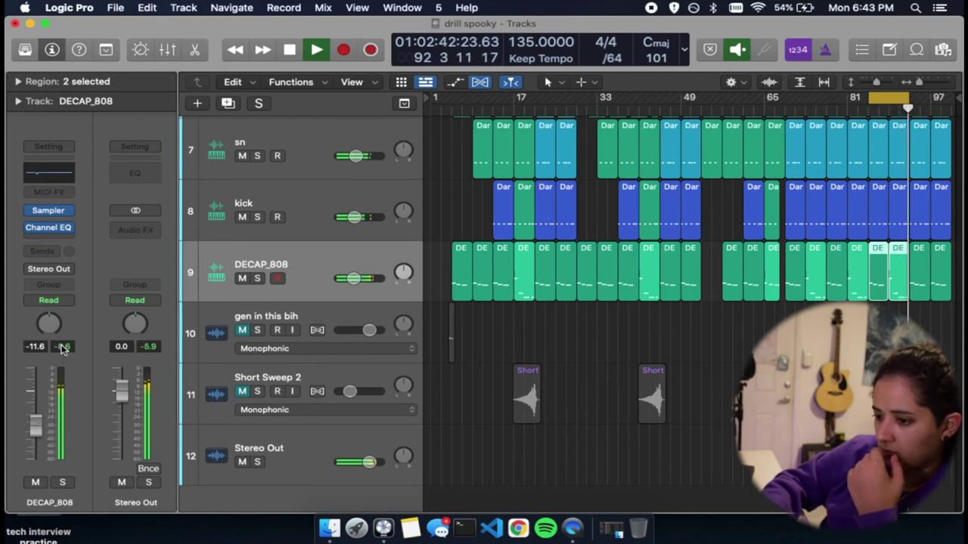
pyautogui.click(62, 238)
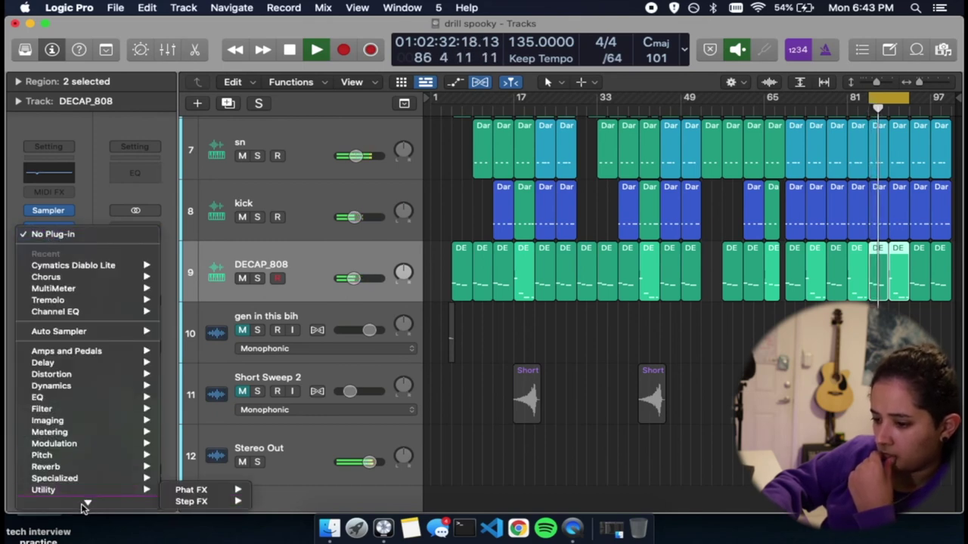
pyautogui.moveTo(85, 505)
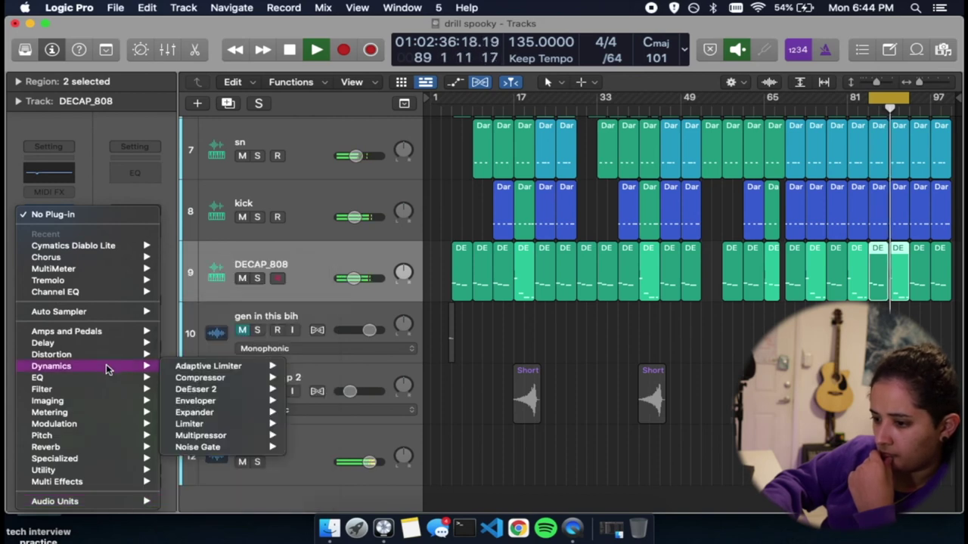
pyautogui.moveTo(114, 458)
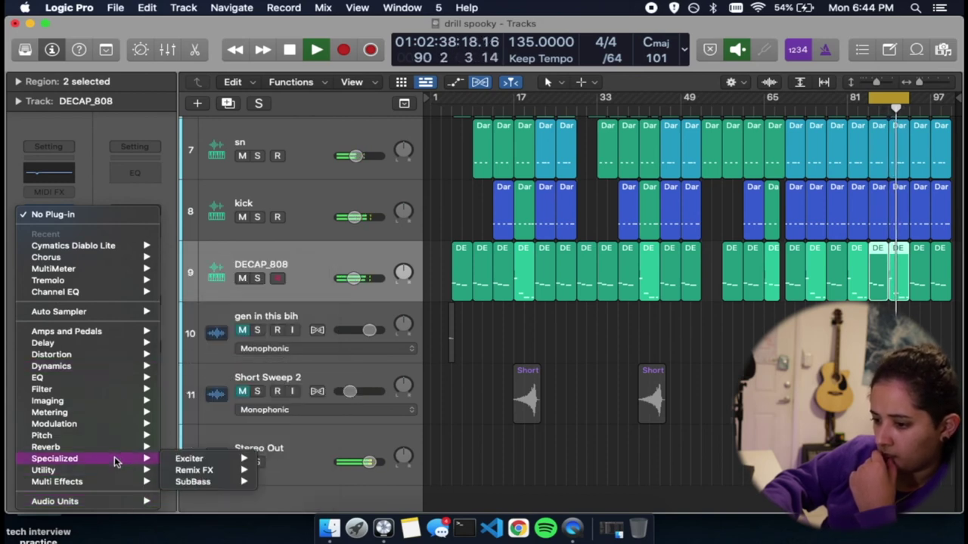
pyautogui.moveTo(126, 415)
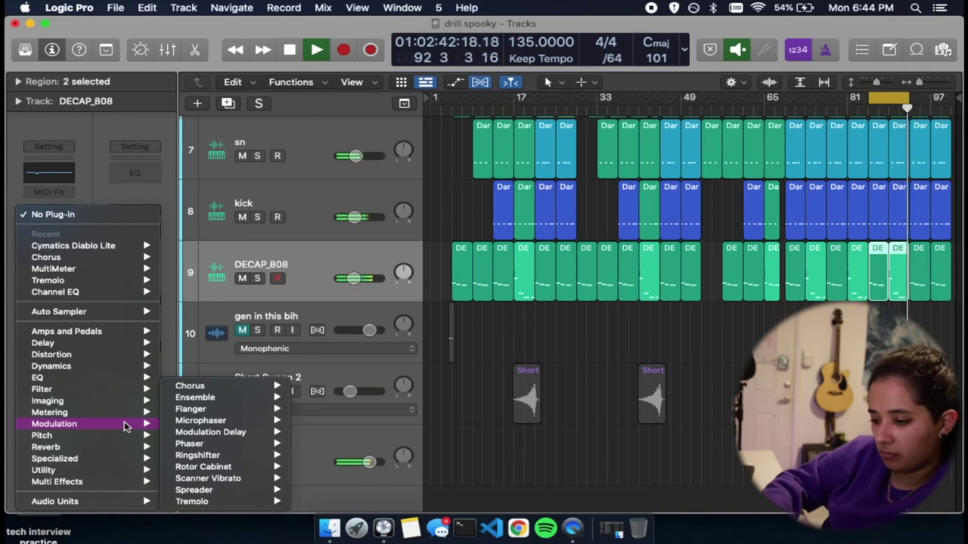
pyautogui.click(477, 350)
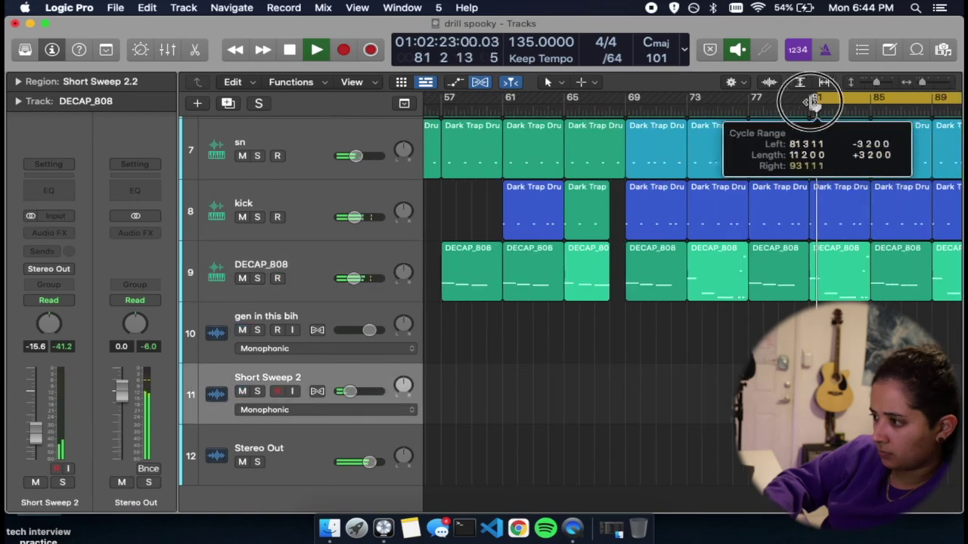
# - Extend the cycle range back to bar 81 and add a Bus 1 send to the Short Sweep 2 track, adjusting its level
pyautogui.moveTo(812, 100); pyautogui.dragTo(806, 100)
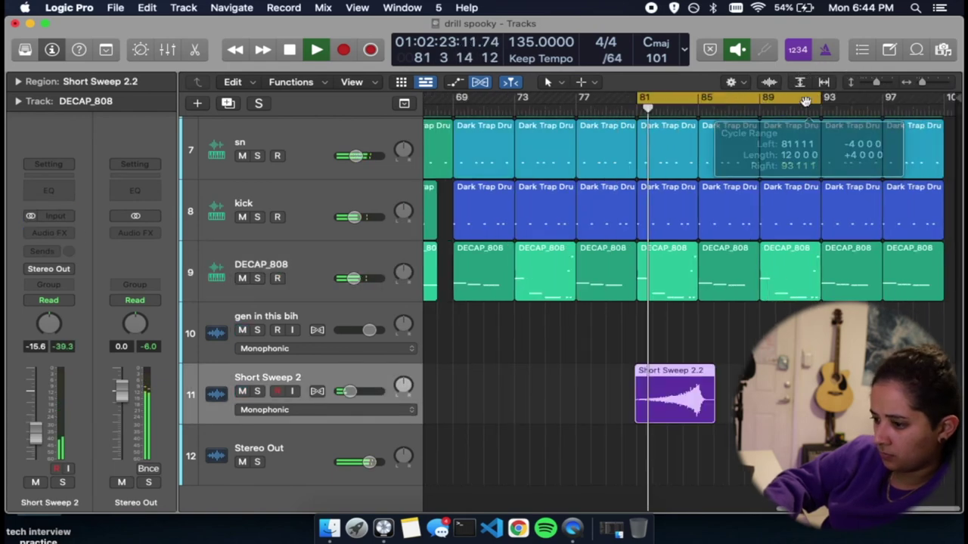
pyautogui.click(41, 251)
pyautogui.moveTo(45, 269)
pyautogui.click(201, 58)
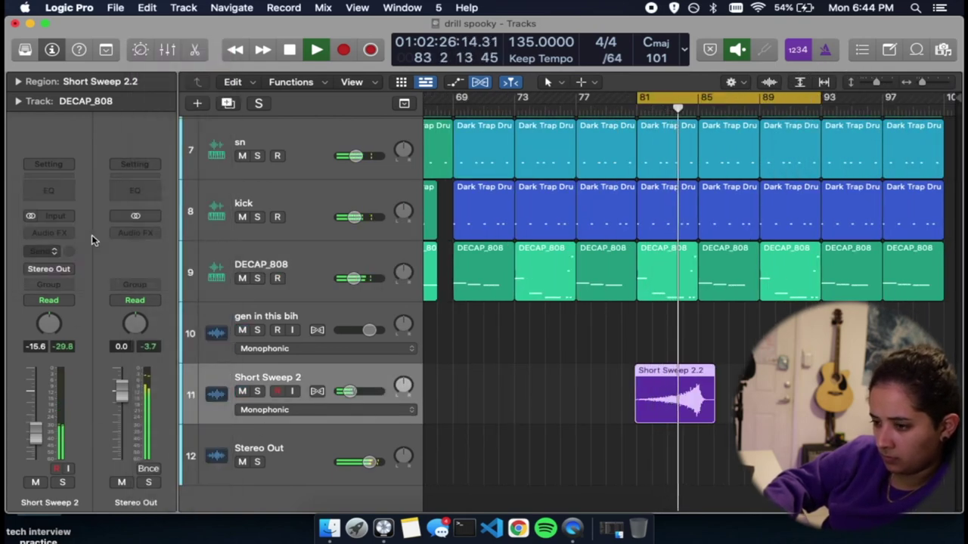
pyautogui.moveTo(69, 243); pyautogui.dragTo(71, 219)
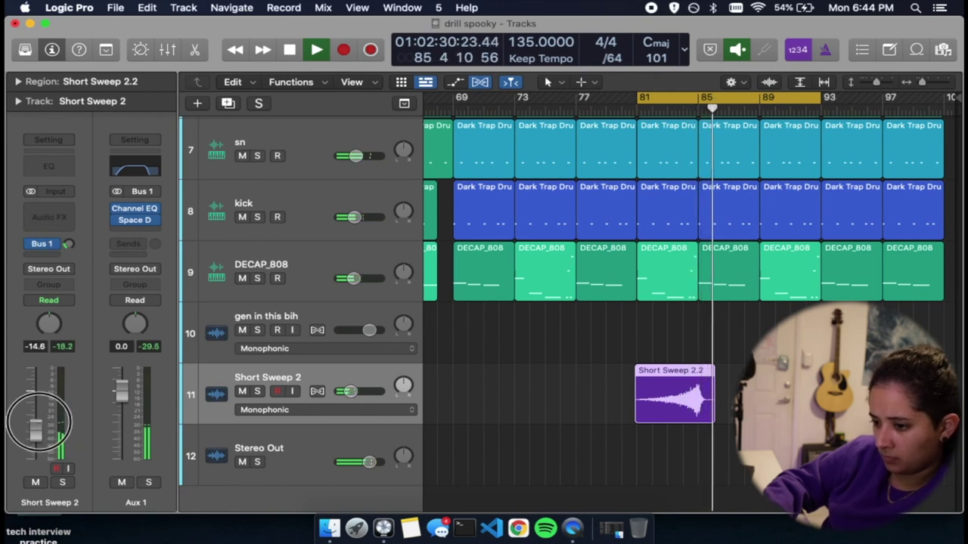
# - Unmute the Ta Ta Arps_bip track and raise its volume to -2.4 dB
pyautogui.click(53, 49)
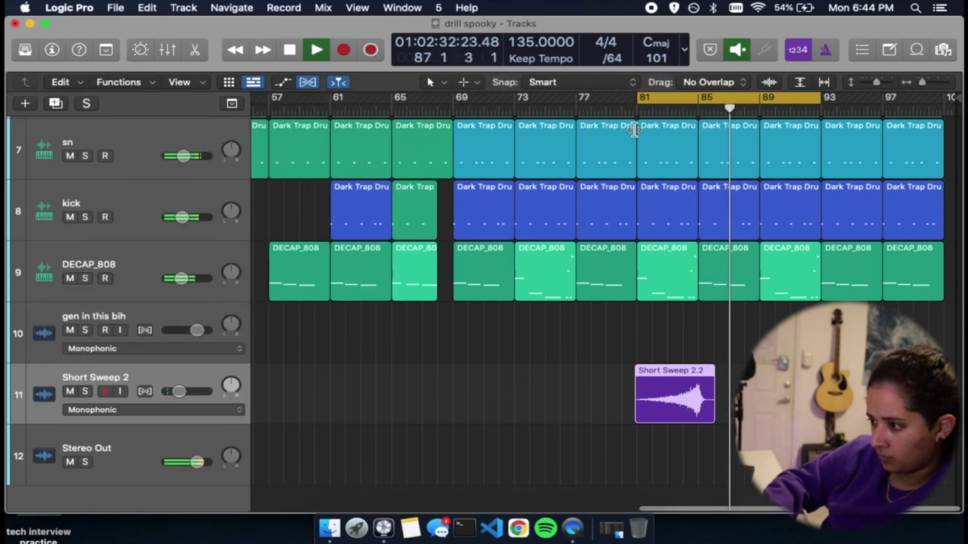
pyautogui.scroll(8, 873, 127)
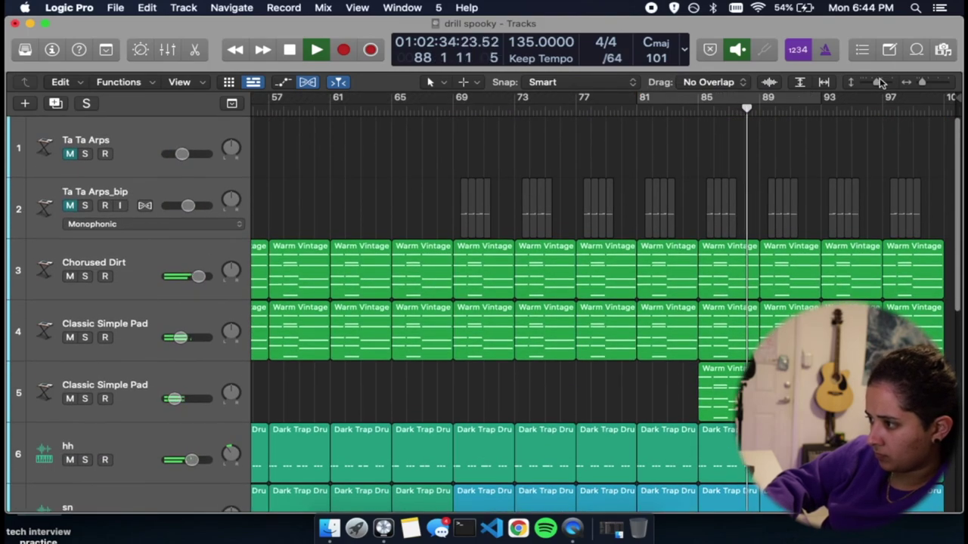
pyautogui.moveTo(876, 82); pyautogui.dragTo(869, 81)
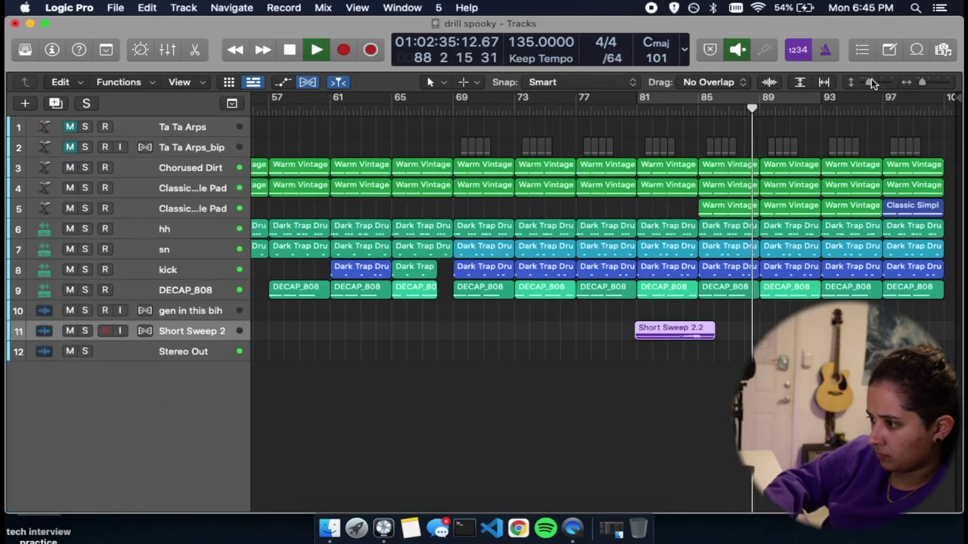
pyautogui.click(91, 144)
pyautogui.click(52, 49)
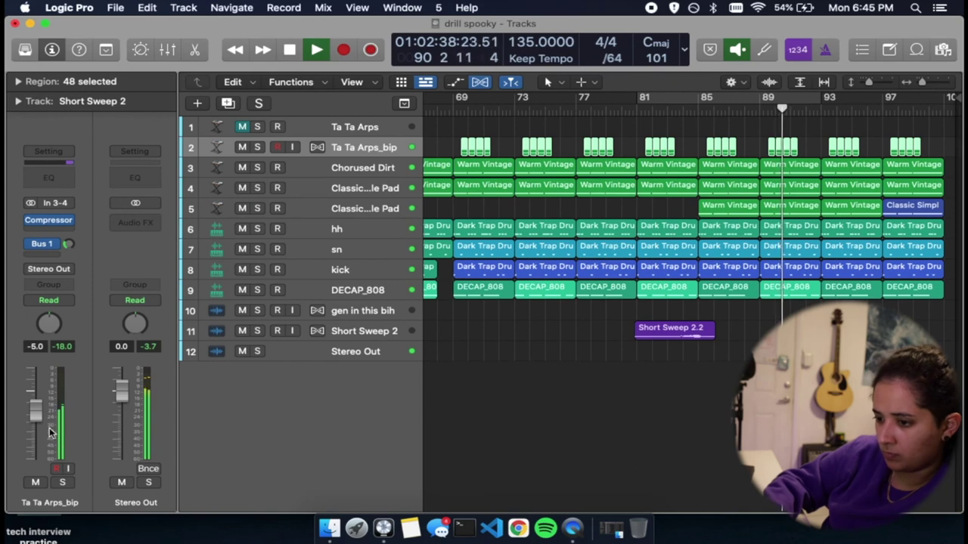
pyautogui.moveTo(38, 415)
pyautogui.mouseDown()
pyautogui.moveTo(36, 382)
pyautogui.moveTo(42, 400)
pyautogui.mouseUp()
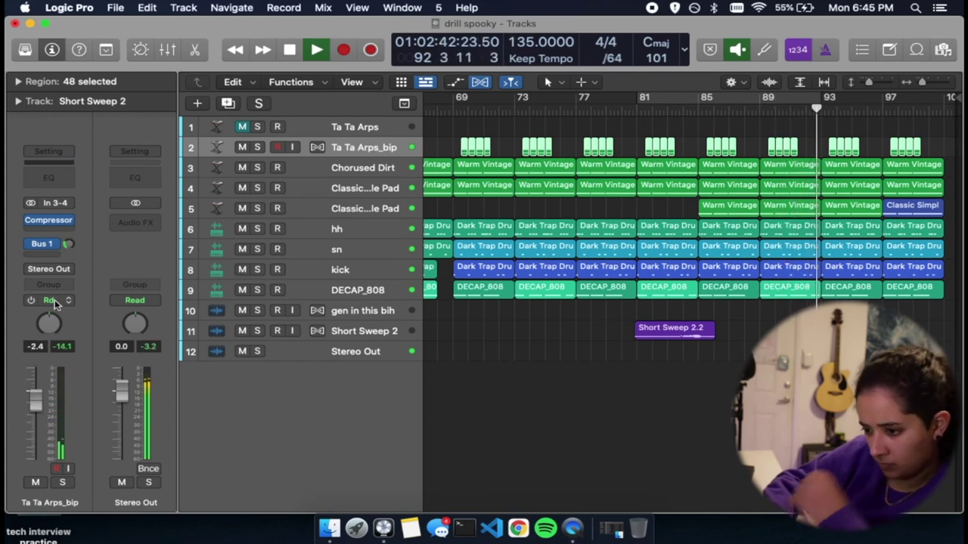
# - Insert a Tremolo plug-in after the Compressor on the Ta Ta Arps_bip track, and place the stopped playhead at bar 85
pyautogui.click(50, 232)
pyautogui.moveTo(82, 438)
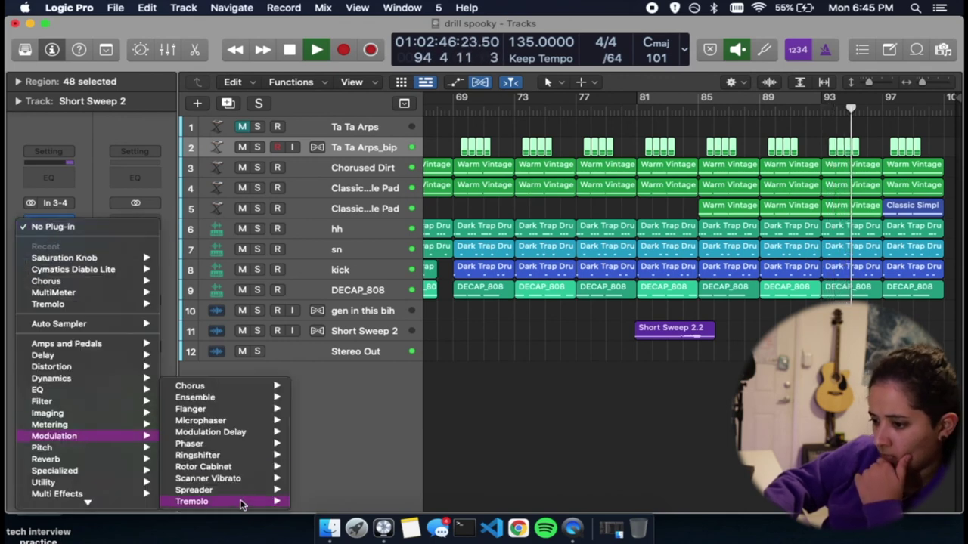
pyautogui.moveTo(242, 501)
pyautogui.click(320, 489)
pyautogui.press('space')
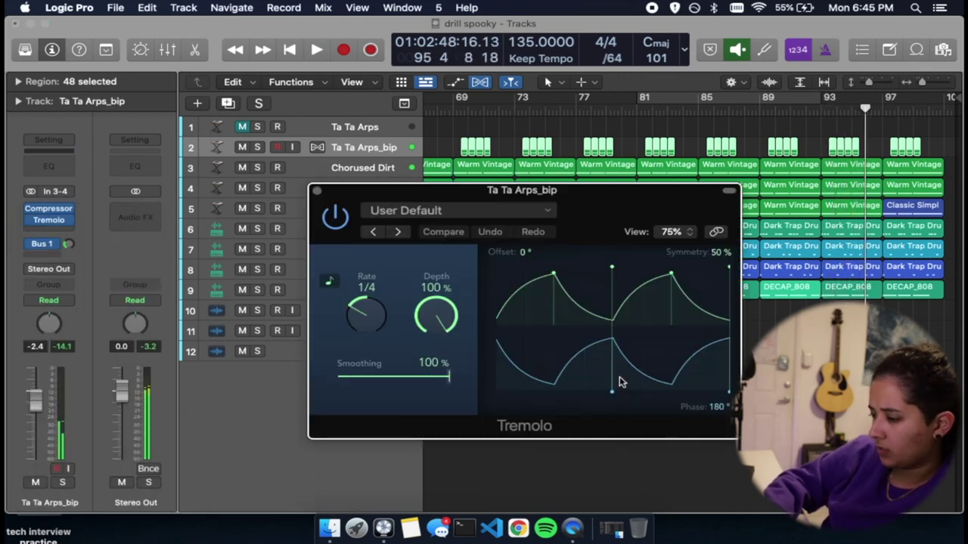
pyautogui.click(695, 108)
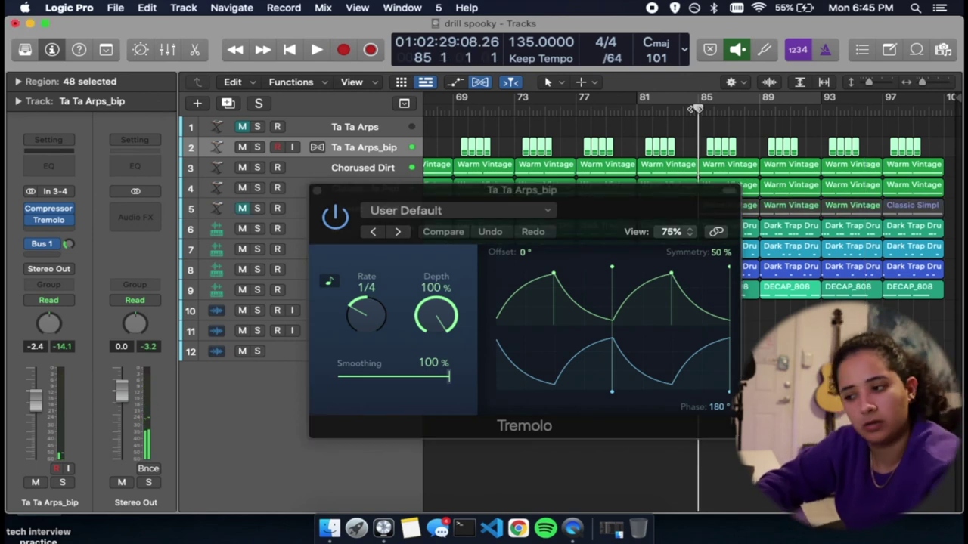
# - Set the Tremolo depth on the Ta Ta Arps_bip track to 29%, close the plug-in and raise the track's volume slightly
pyautogui.click(363, 323)
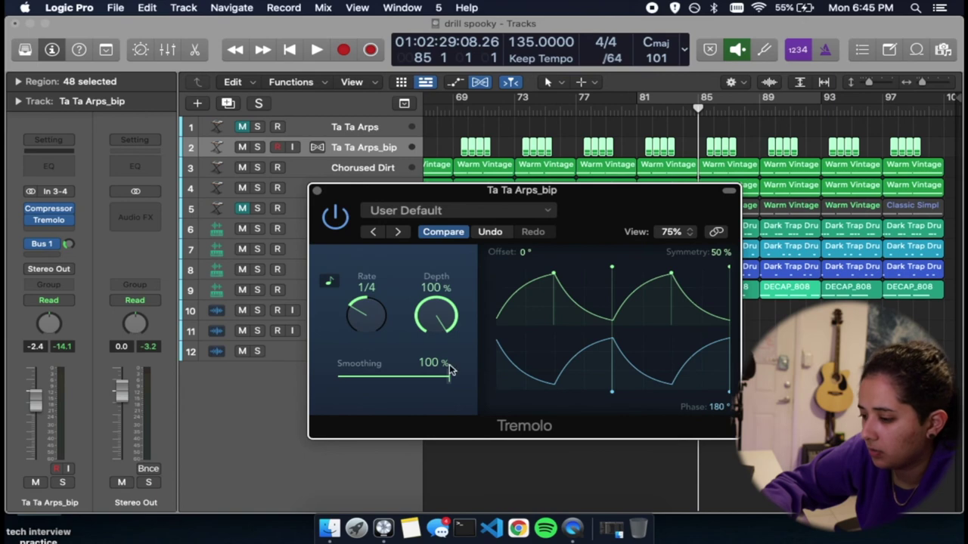
pyautogui.moveTo(443, 356); pyautogui.dragTo(450, 455)
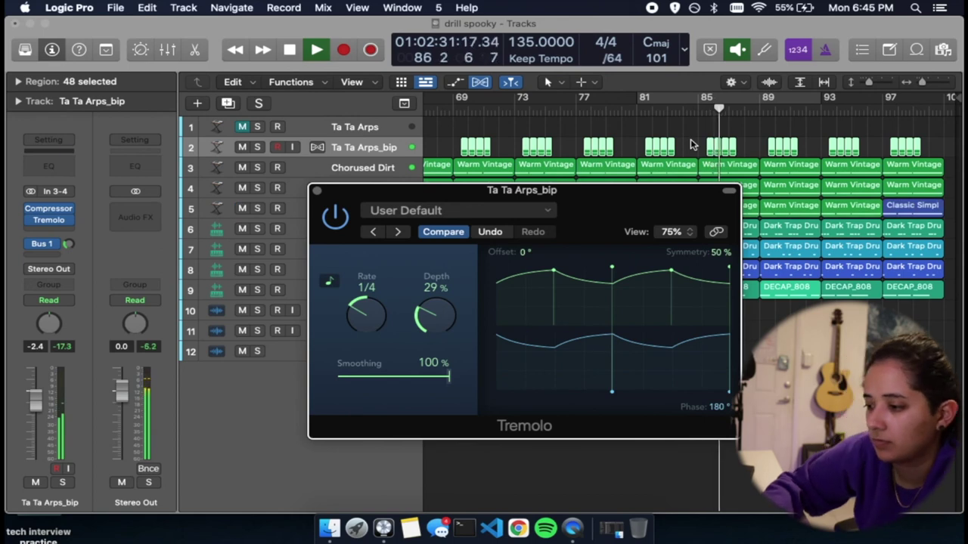
pyautogui.click(318, 191)
pyautogui.moveTo(35, 398); pyautogui.dragTo(36, 389)
# - Raise the Alchemy output volume on the Classic Simple Pad track in row 5, moving its window aside to see the arrangement
pyautogui.click(363, 209)
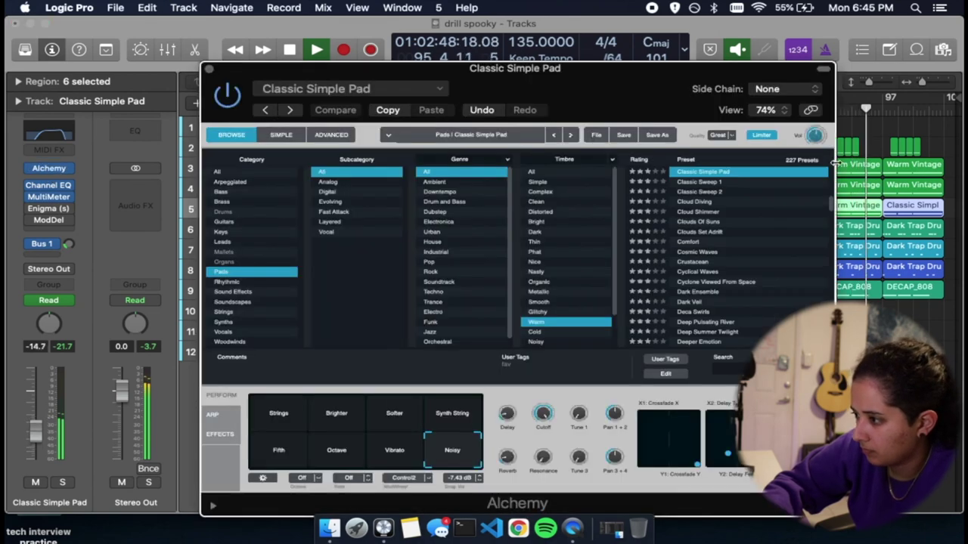
pyautogui.moveTo(824, 138); pyautogui.dragTo(823, 129)
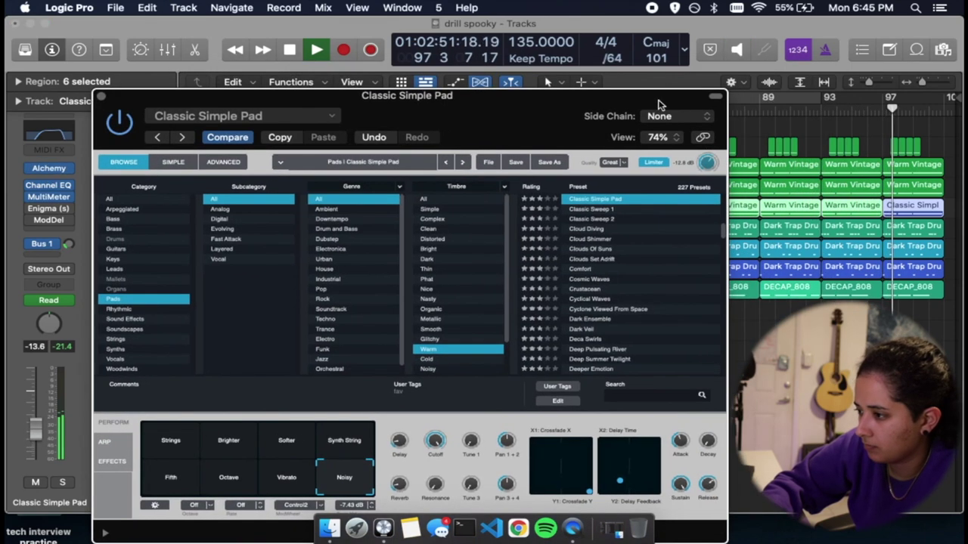
pyautogui.moveTo(818, 75); pyautogui.dragTo(710, 102)
pyautogui.moveTo(653, 95); pyautogui.dragTo(494, 95)
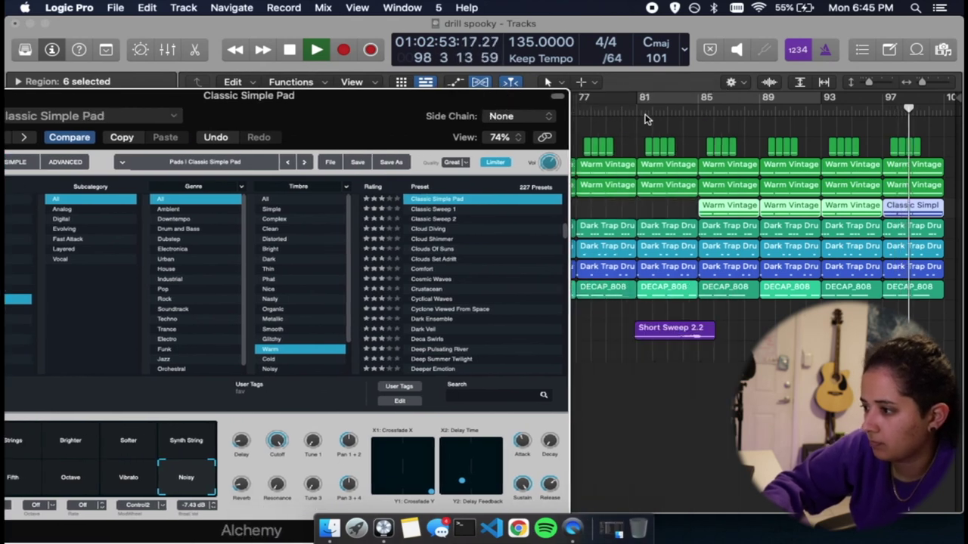
pyautogui.moveTo(550, 161); pyautogui.dragTo(551, 148)
pyautogui.moveTo(452, 125); pyautogui.dragTo(696, 343)
# - Replace the bypassed Enigma plug-in on the Classic Simple Pad track in row 5 with a Tremolo
pyautogui.click(276, 208)
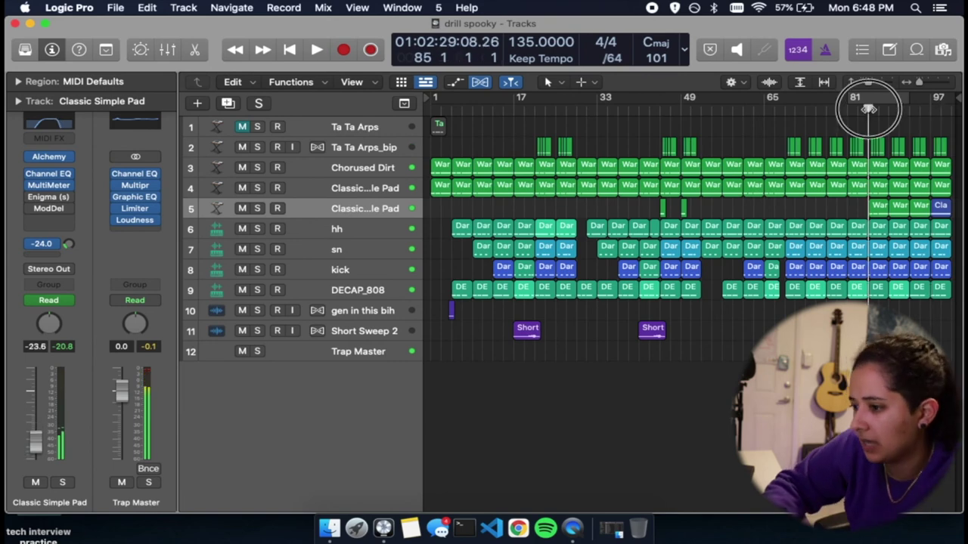
pyautogui.click(68, 198)
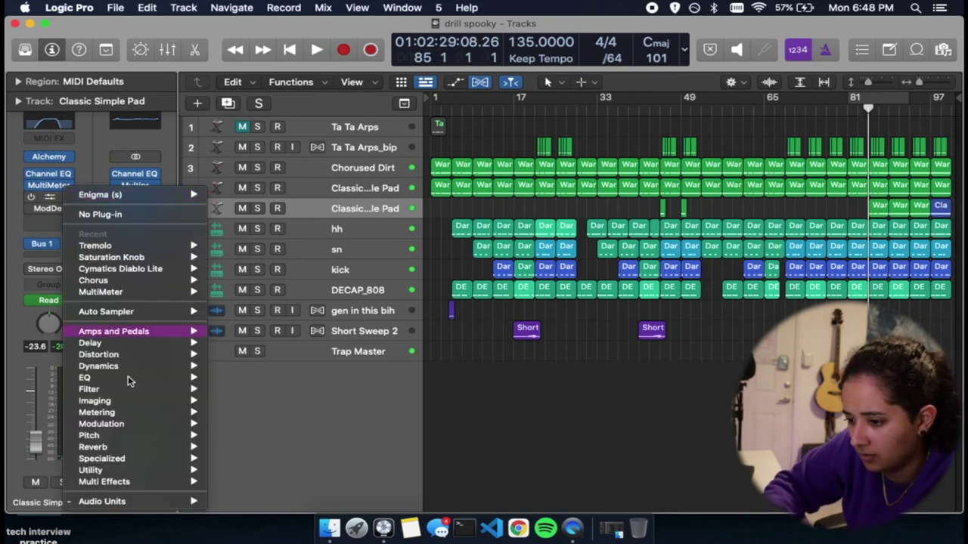
pyautogui.moveTo(138, 423)
pyautogui.moveTo(270, 496)
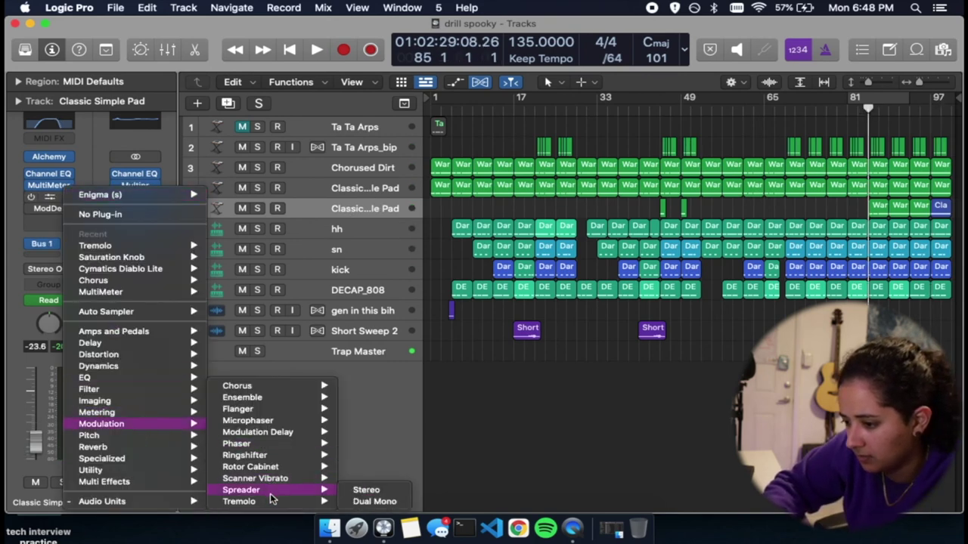
pyautogui.click(363, 491)
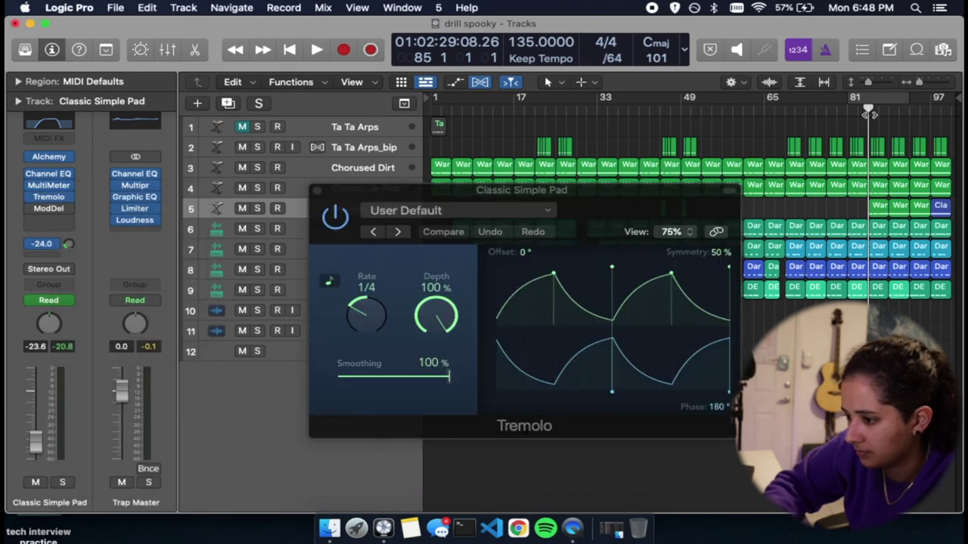
# - Play from bar 85 and set the pad's Tremolo to a 1/4 rate, 15% depth and 67% smoothing
pyautogui.press('space')
pyautogui.moveTo(366, 313)
pyautogui.mouseDown()
pyautogui.moveTo(365, 303)
pyautogui.moveTo(364, 322)
pyautogui.mouseUp()
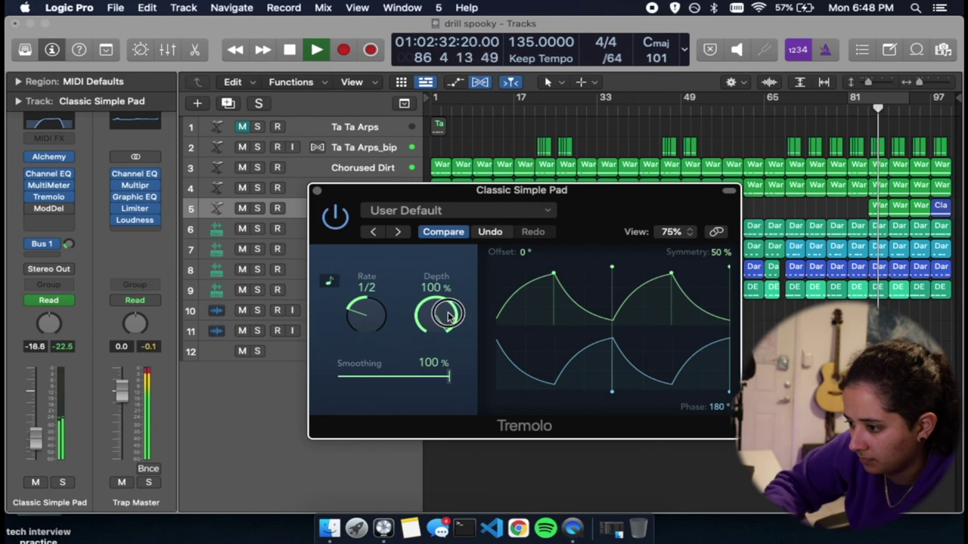
pyautogui.moveTo(437, 316); pyautogui.dragTo(466, 489)
pyautogui.moveTo(451, 380); pyautogui.dragTo(414, 381)
pyautogui.moveTo(350, 315); pyautogui.dragTo(348, 304)
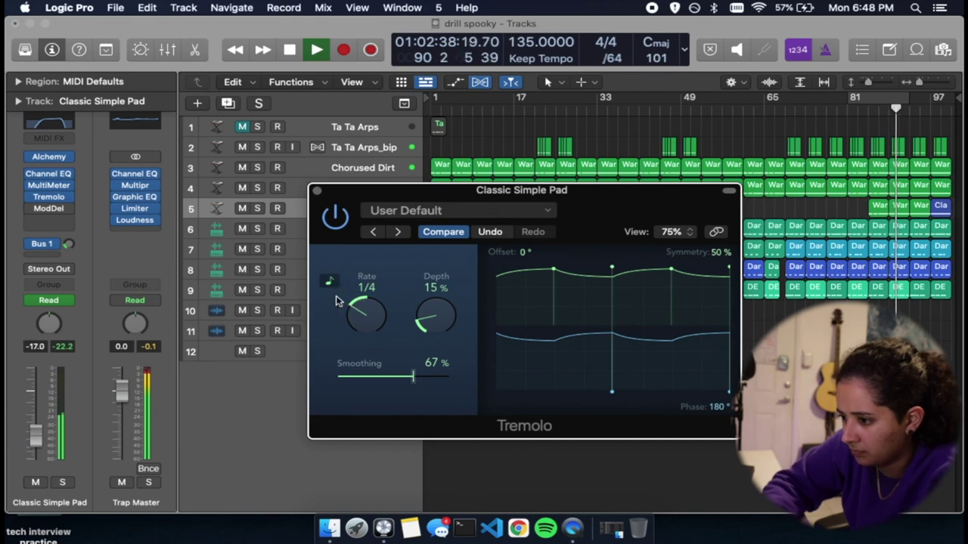
pyautogui.moveTo(353, 310); pyautogui.dragTo(372, 322)
# - Raise the Tremolo depth to about 19% with the pad track soloed, unsolo the track and close the plug-in
pyautogui.click(258, 210)
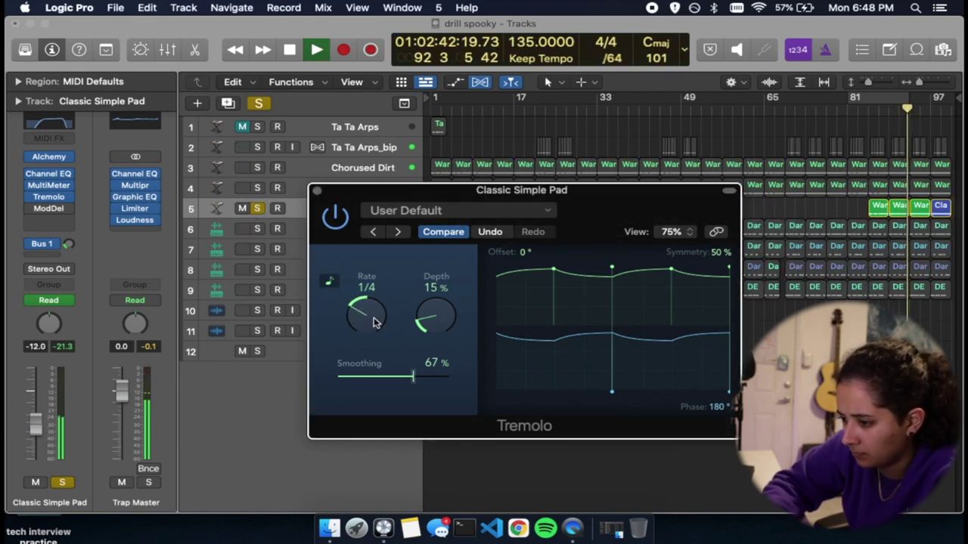
pyautogui.moveTo(437, 326); pyautogui.dragTo(434, 317)
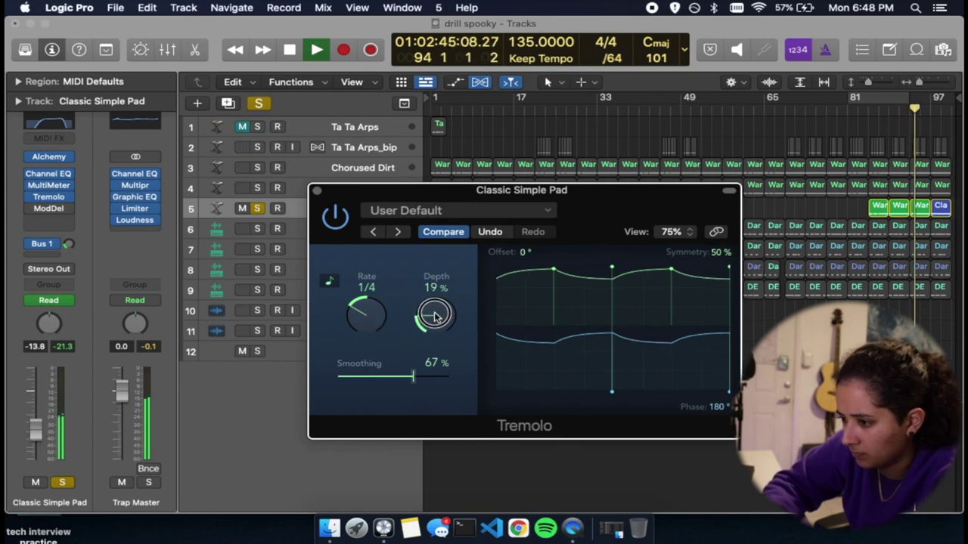
pyautogui.click(257, 208)
pyautogui.click(319, 191)
pyautogui.click(319, 192)
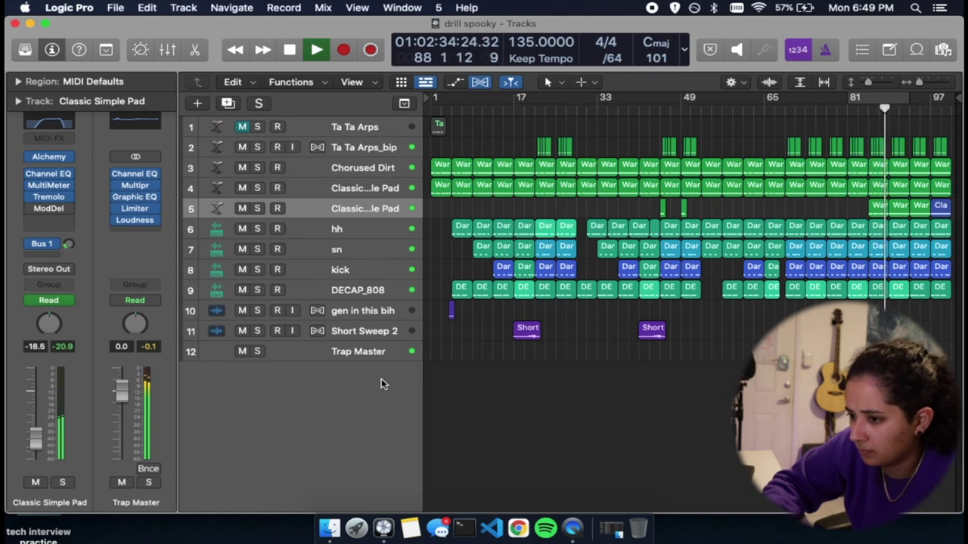
# - Adjust an EQ band on the Classic Simple Pad track in row 5 during playback and close the Channel EQ
pyautogui.click(49, 123)
pyautogui.moveTo(445, 341); pyautogui.dragTo(477, 341)
pyautogui.click(203, 158)
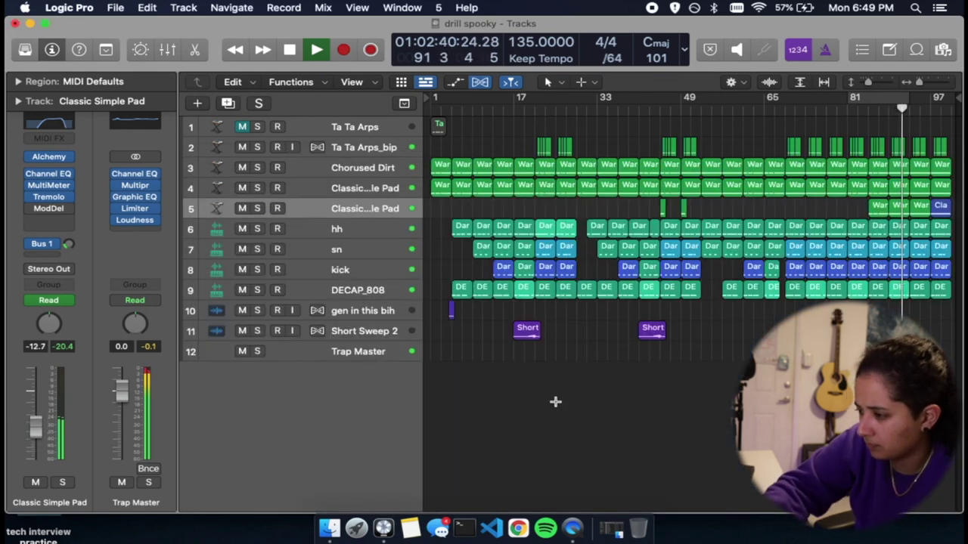
# - Save the project and start bouncing the drill spooky mix to a file
pyautogui.press('super+s')
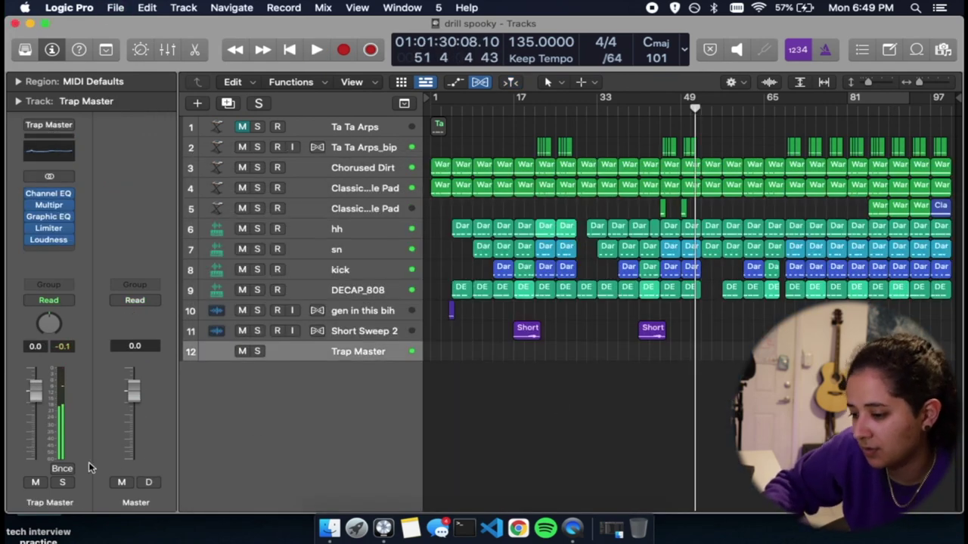
pyautogui.press('super+b')
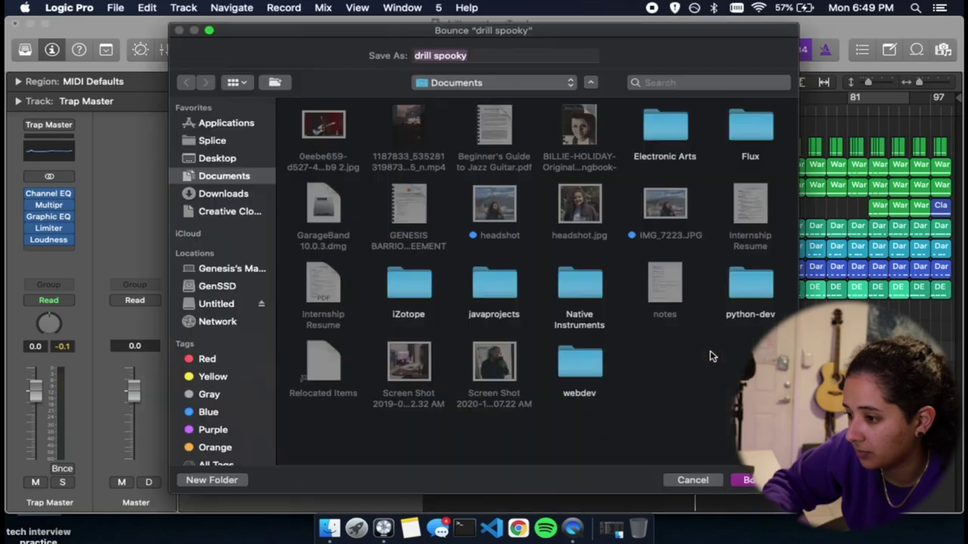